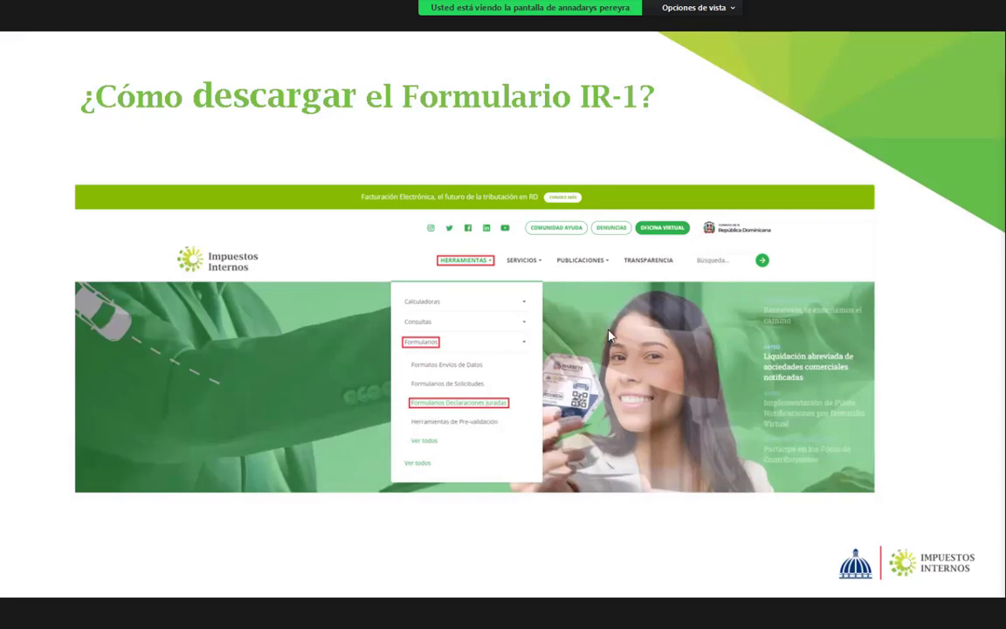
{"action": "left_click", "coordinate": [659, 344]}
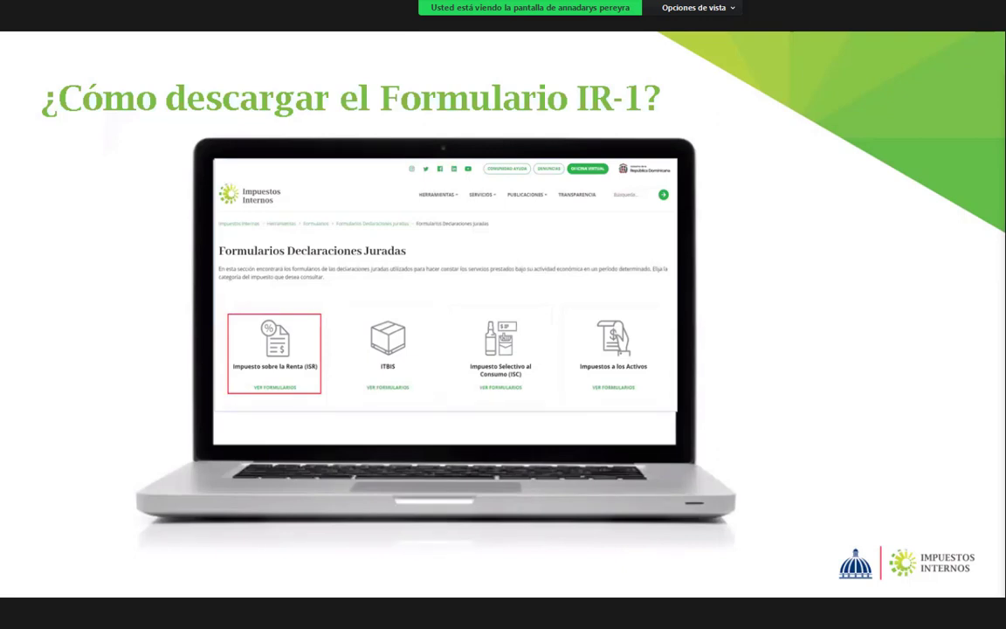
{"action": "key", "text": "Right"}
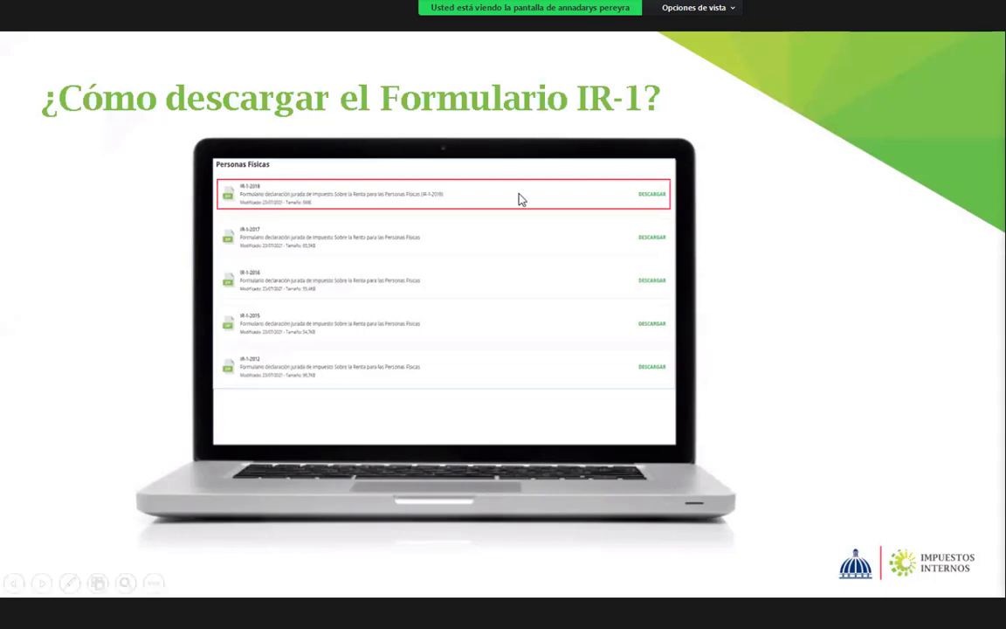
{"action": "left_click", "coordinate": [743, 372]}
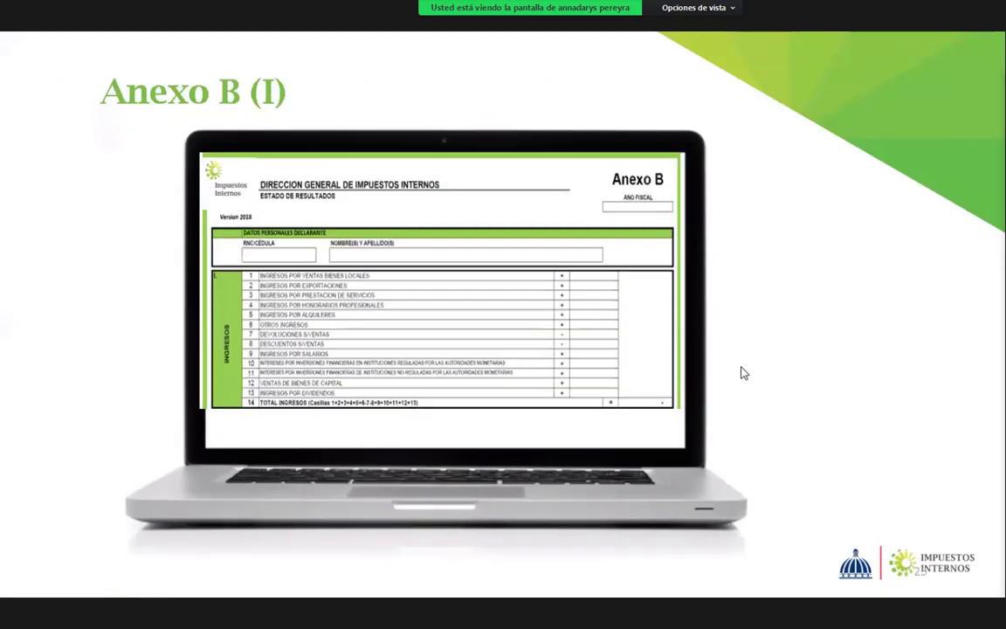
{"action": "left_click", "coordinate": [743, 373]}
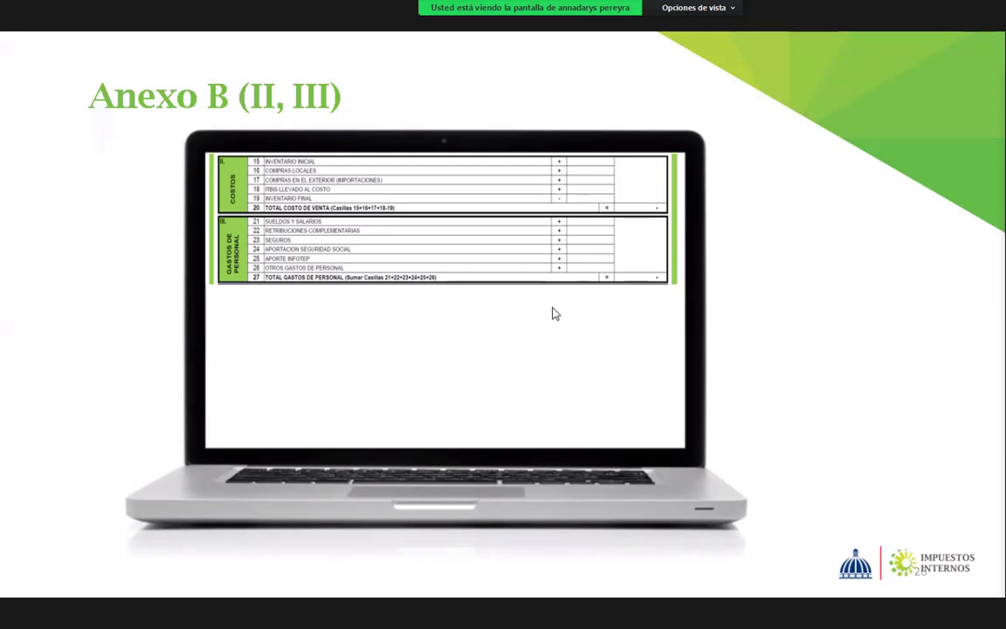
{"action": "key", "text": "Right"}
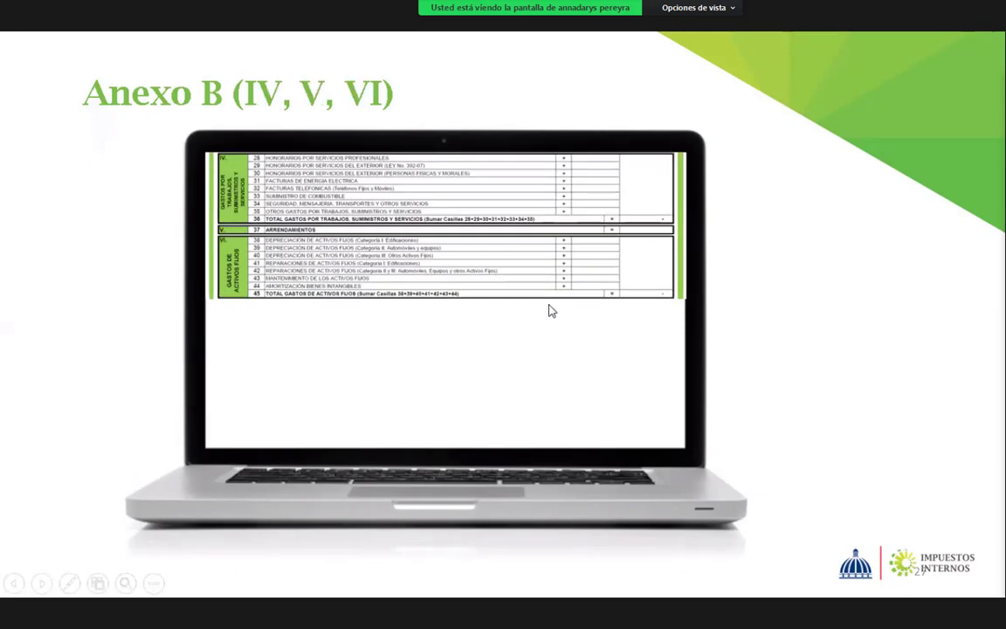
{"action": "key", "text": "Right"}
{"action": "key", "text": "Right"}
{"action": "key", "text": "Right"}
{"action": "key", "text": "Right"}
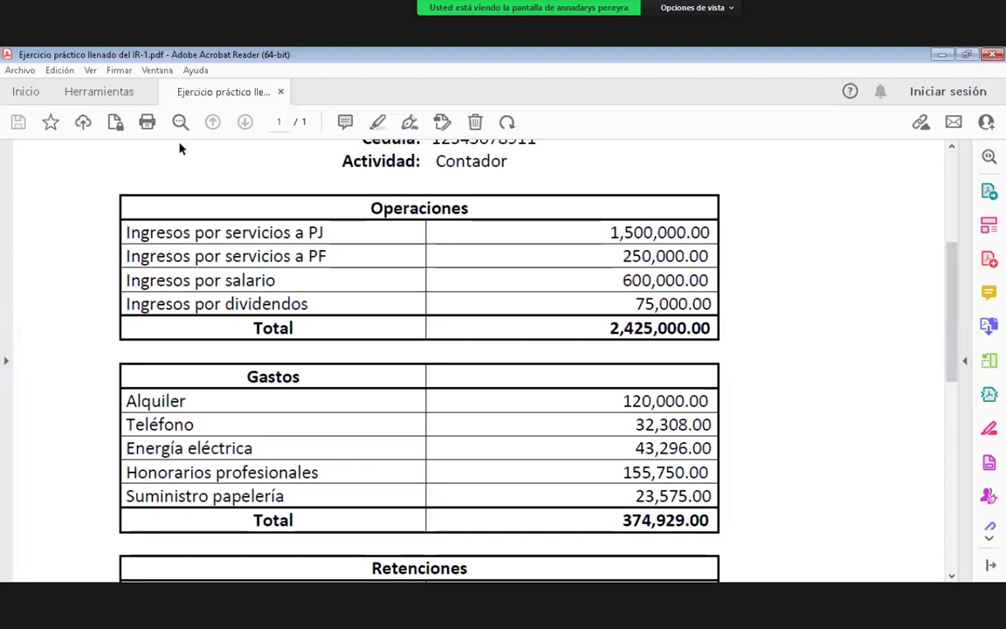
- Zoom the IR-1 practice exercise PDF out to 75% and review its Operaciones, Gastos and Retenciones tables and the requirements below
{"action": "scroll", "coordinate": [181, 148], "scroll_direction": "down", "scroll_amount": 1}
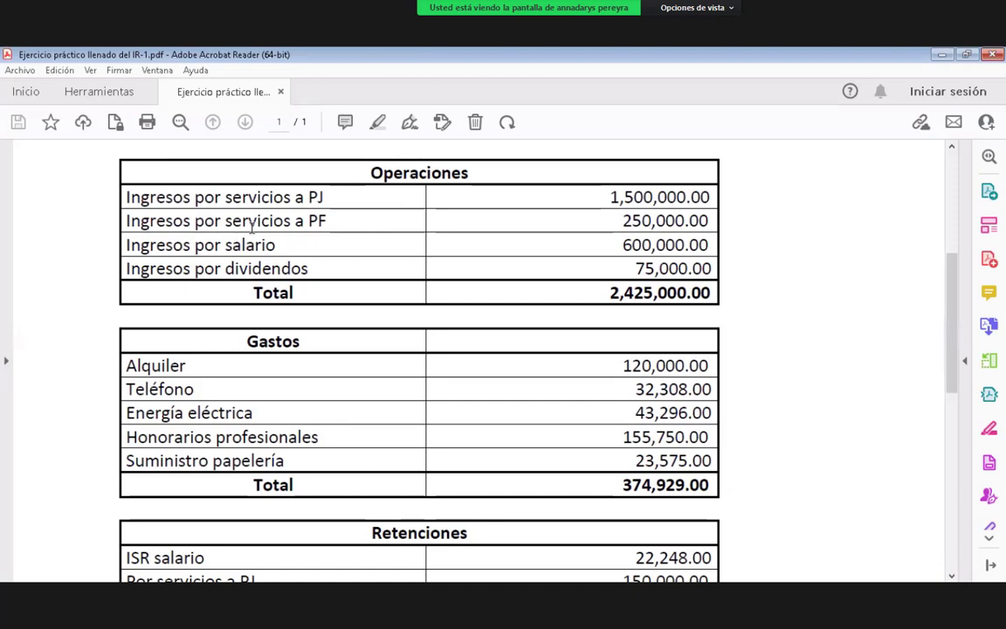
{"action": "scroll", "coordinate": [252, 228], "scroll_direction": "down", "scroll_amount": 1}
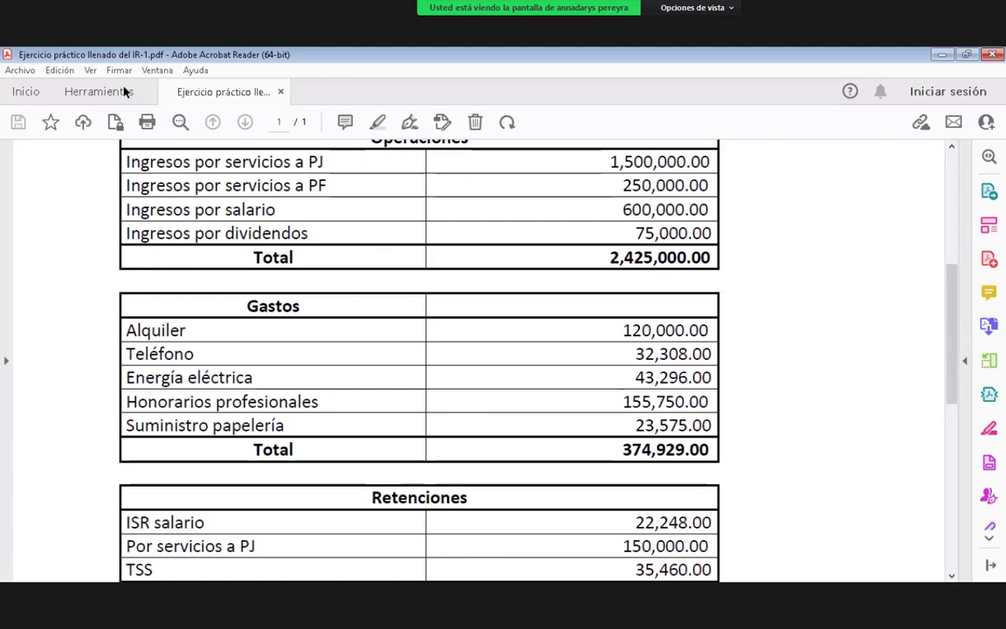
{"action": "left_click", "coordinate": [91, 71]}
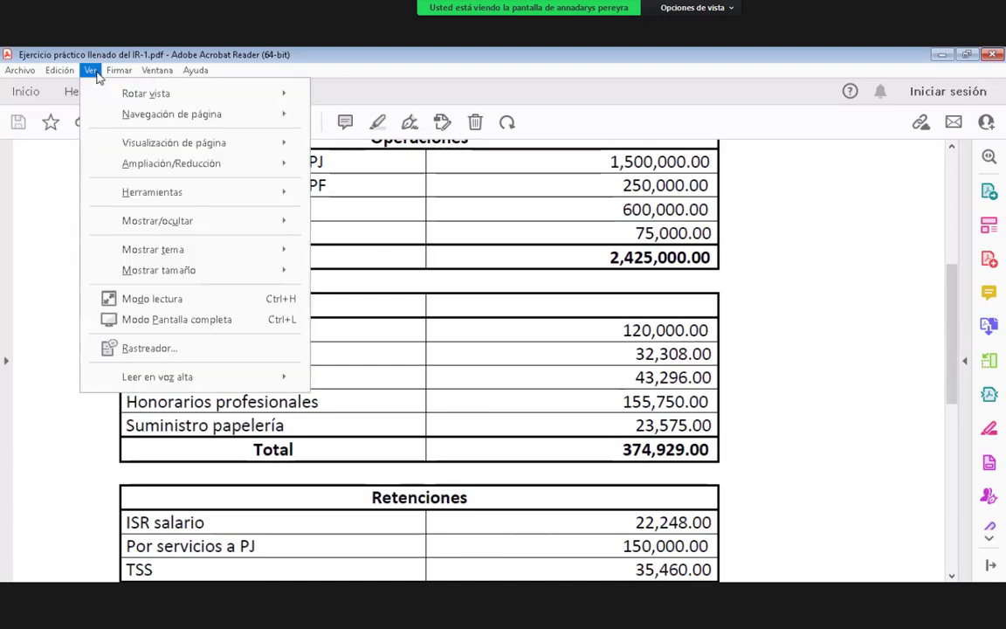
{"action": "left_click", "coordinate": [52, 197]}
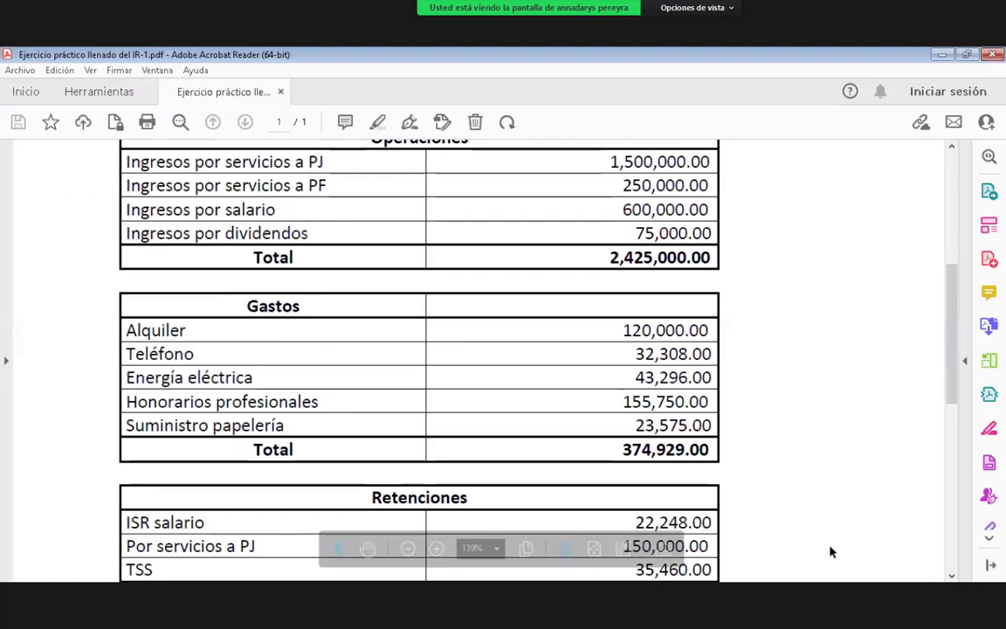
{"action": "scroll", "coordinate": [829, 551], "scroll_direction": "down", "scroll_amount": 3}
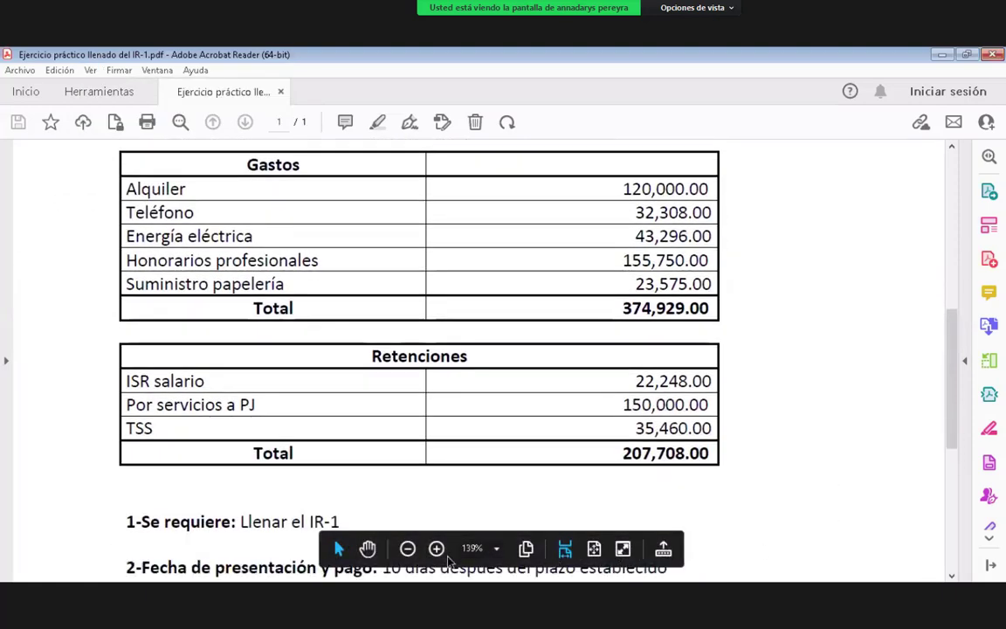
{"action": "left_click", "coordinate": [408, 549]}
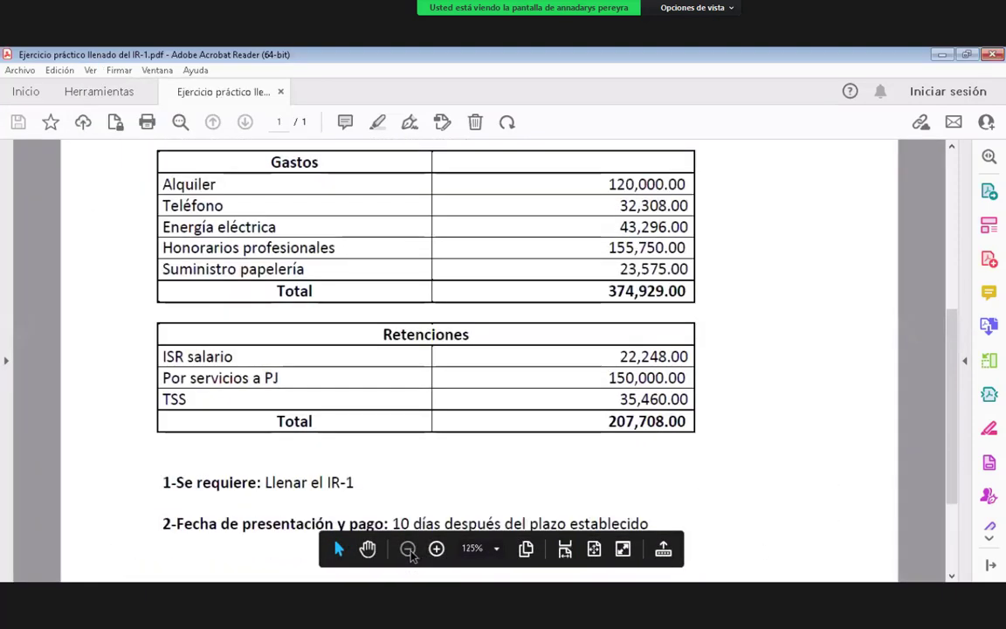
{"action": "left_click", "coordinate": [408, 549]}
{"action": "left_click", "coordinate": [408, 549]}
{"action": "scroll", "coordinate": [685, 452], "scroll_direction": "up", "scroll_amount": 3}
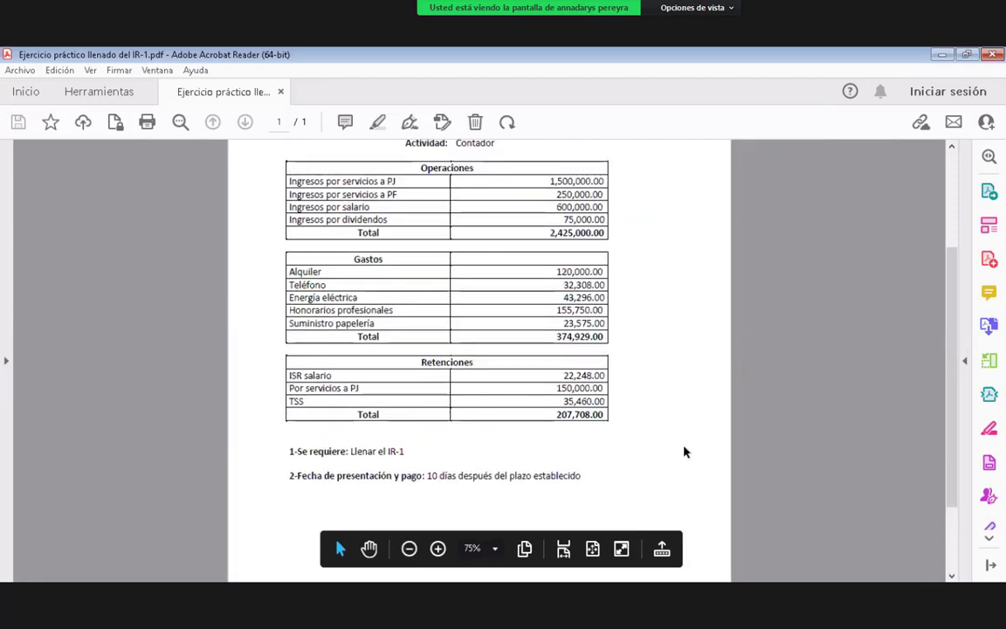
{"action": "scroll", "coordinate": [685, 452], "scroll_direction": "up", "scroll_amount": 1}
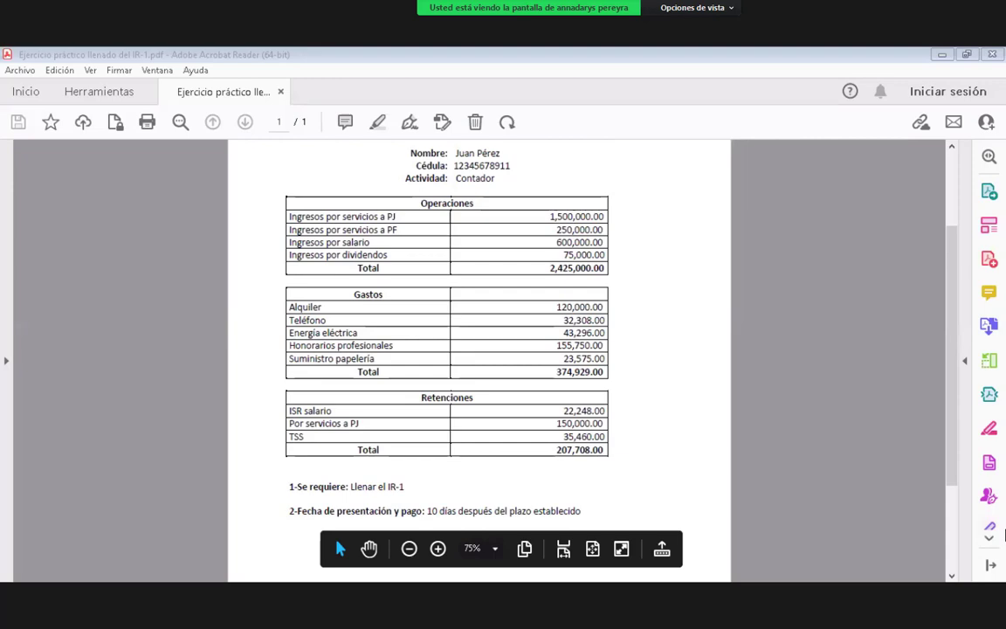
- Switch to the Formulario IR-1-2018 workbook in Excel and look over the declarant data and income section of Anexo B
{"action": "key", "text": "alt+Tab"}
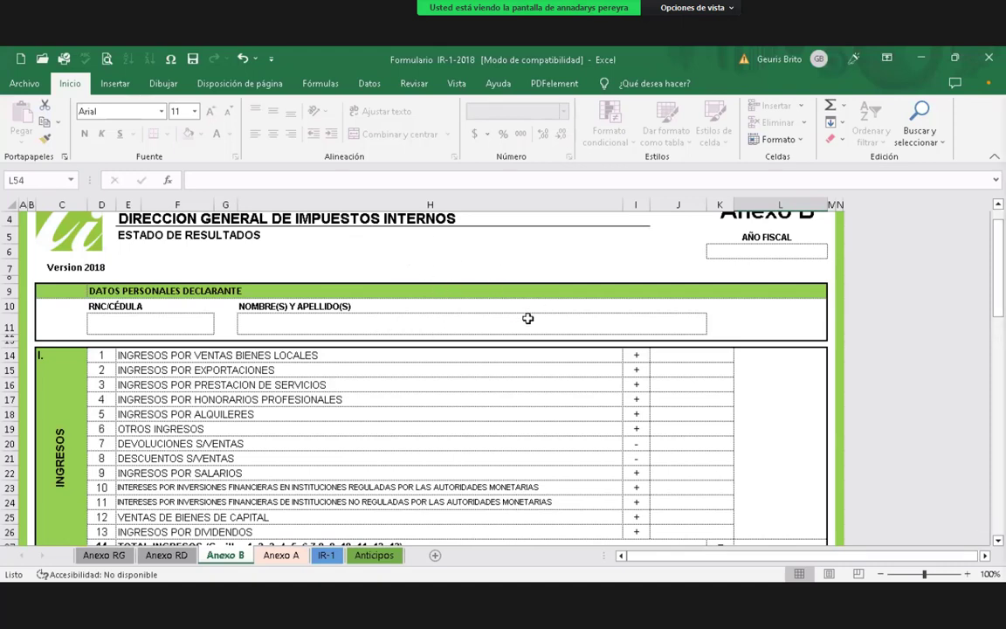
{"action": "scroll", "coordinate": [631, 245], "scroll_direction": "up", "scroll_amount": 1}
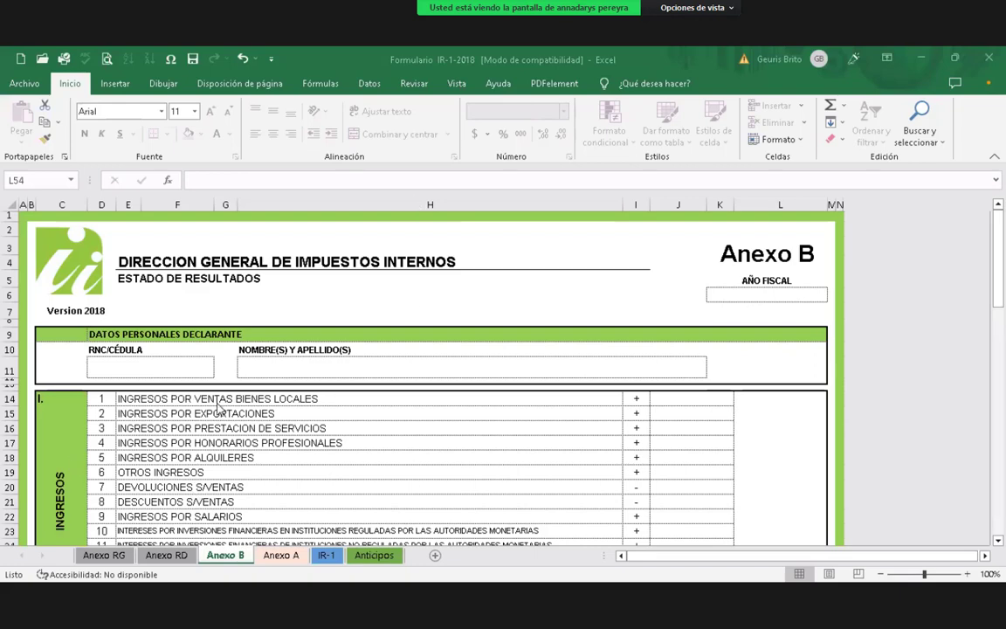
{"action": "scroll", "coordinate": [343, 411], "scroll_direction": "down", "scroll_amount": 1}
{"action": "scroll", "coordinate": [343, 410], "scroll_direction": "down", "scroll_amount": 1}
{"action": "scroll", "coordinate": [348, 410], "scroll_direction": "up", "scroll_amount": 2}
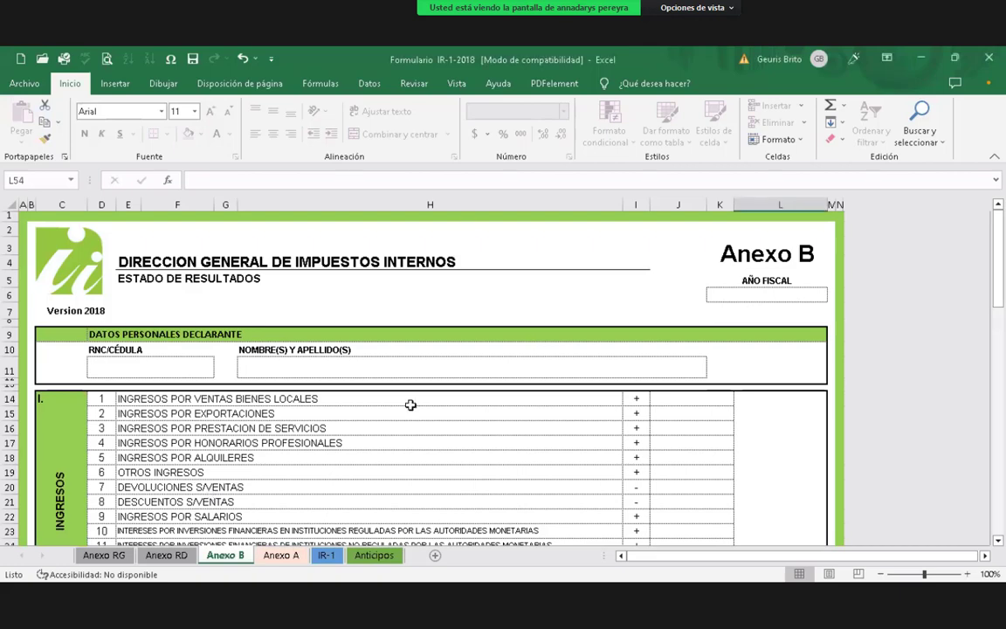
- Open the Anexo RG sheet and inspect the education expenses table, checking the first row's Tipo ID and NCF fields
{"action": "left_click", "coordinate": [116, 557]}
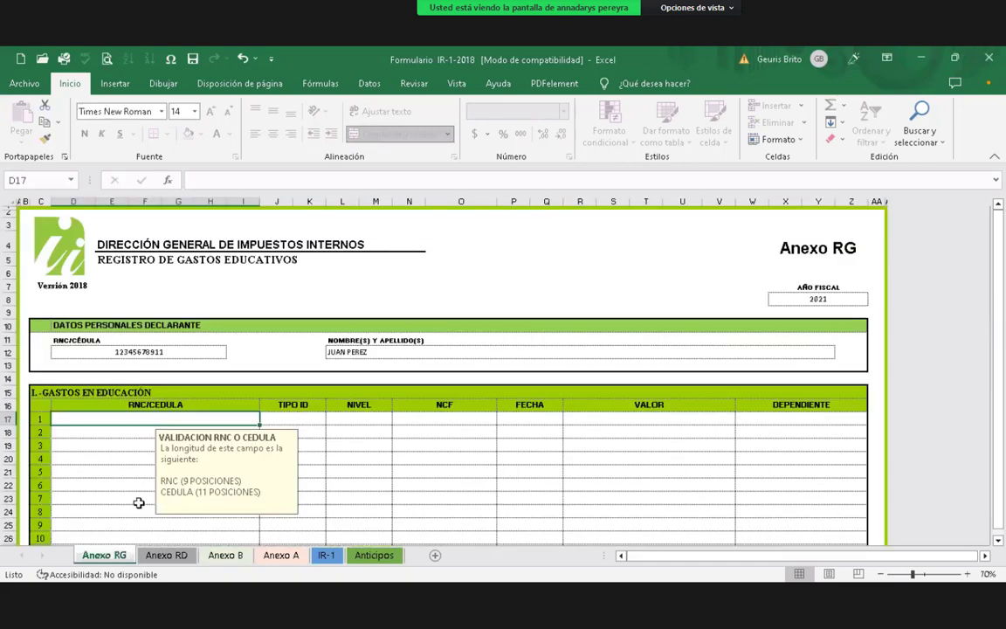
{"action": "scroll", "coordinate": [138, 503], "scroll_direction": "down", "scroll_amount": 4}
{"action": "scroll", "coordinate": [139, 503], "scroll_direction": "up", "scroll_amount": 4}
{"action": "left_click", "coordinate": [305, 420]}
{"action": "left_click", "coordinate": [463, 420]}
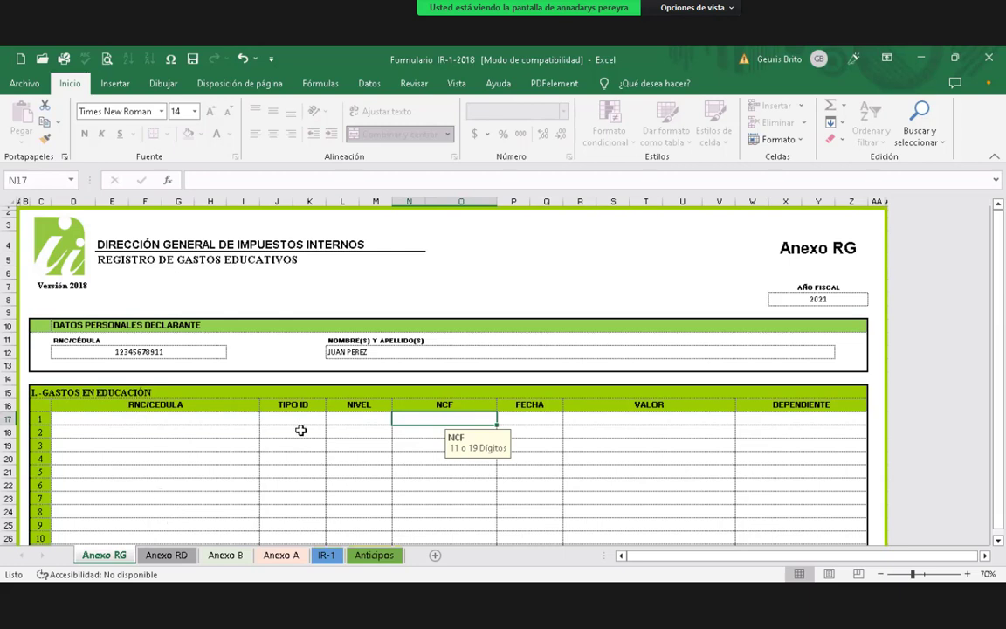
- Open the Anexo RD sheet and inspect the first dependent row's fields from birth date through second name
{"action": "left_click", "coordinate": [173, 556]}
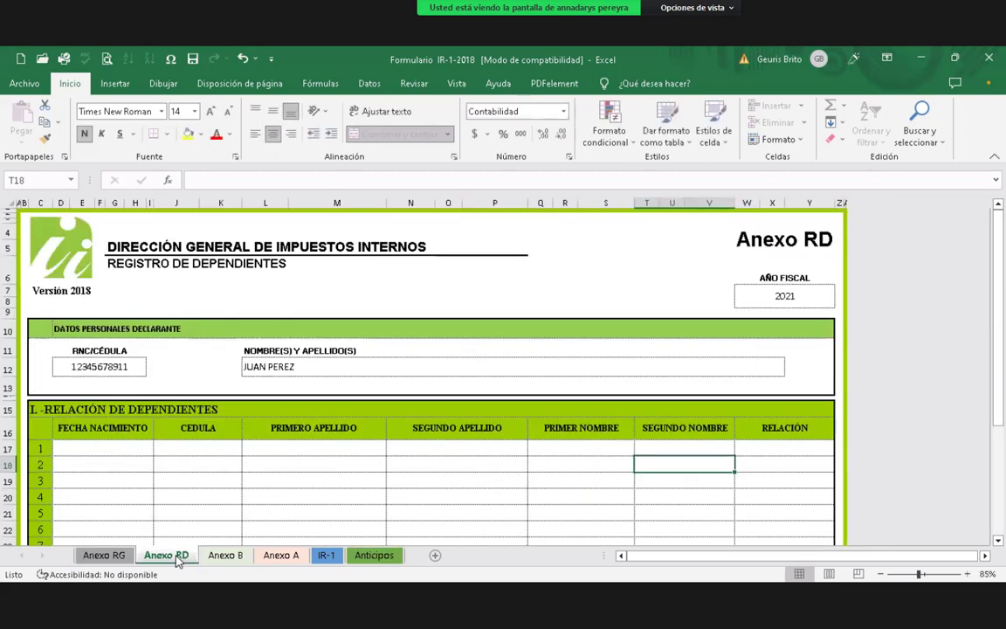
{"action": "left_click", "coordinate": [150, 452]}
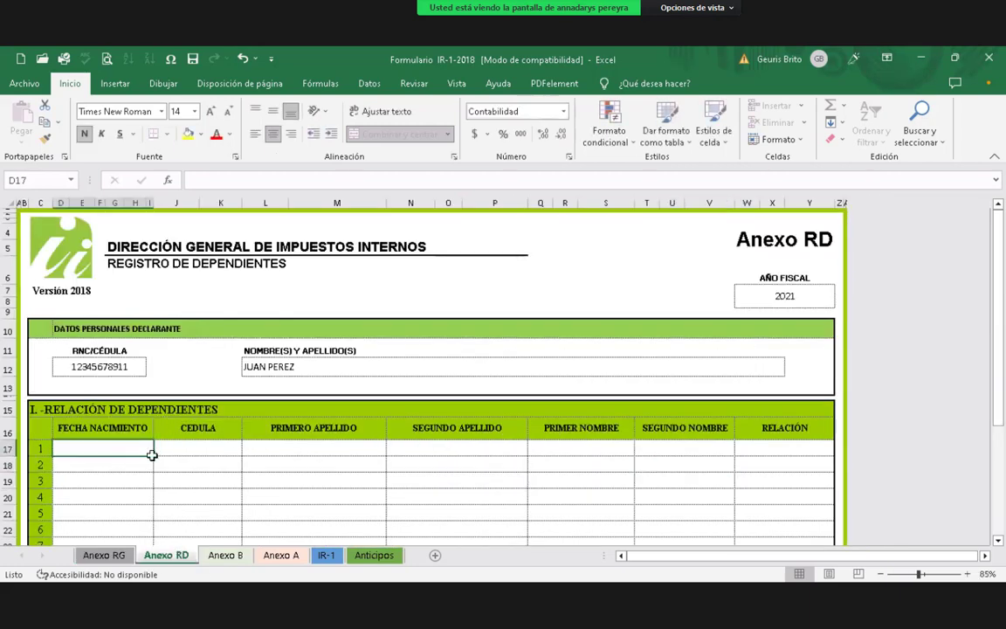
{"action": "left_click", "coordinate": [193, 447]}
{"action": "left_click", "coordinate": [330, 444]}
{"action": "left_click", "coordinate": [444, 447]}
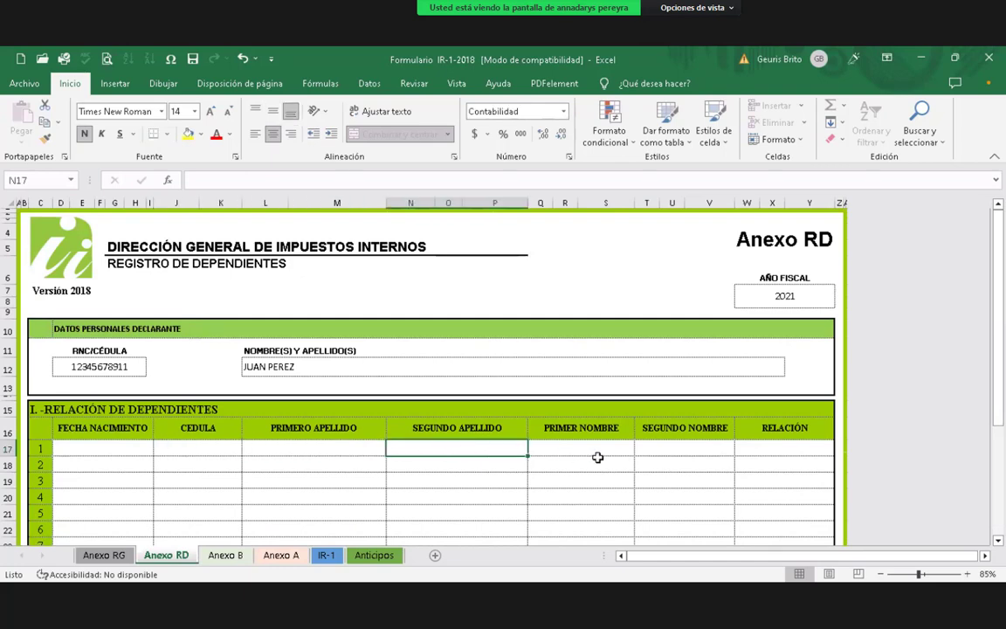
{"action": "left_click", "coordinate": [597, 457]}
{"action": "left_click", "coordinate": [676, 452]}
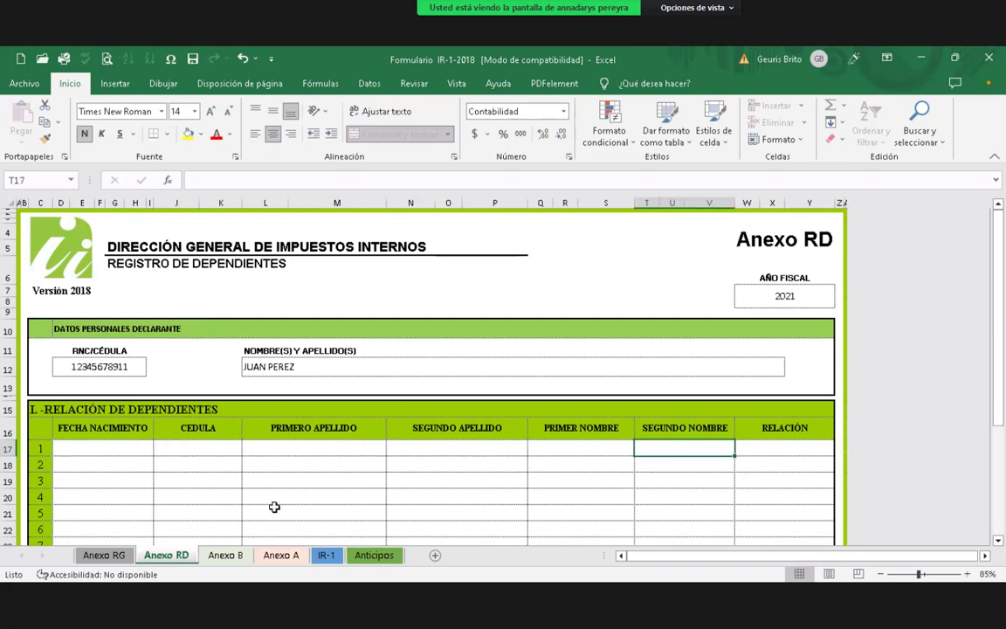
- Return to the Anexo B sheet and review the income statement's sections from Ingresos through the deductions, ending back at the header
{"action": "left_click", "coordinate": [235, 555]}
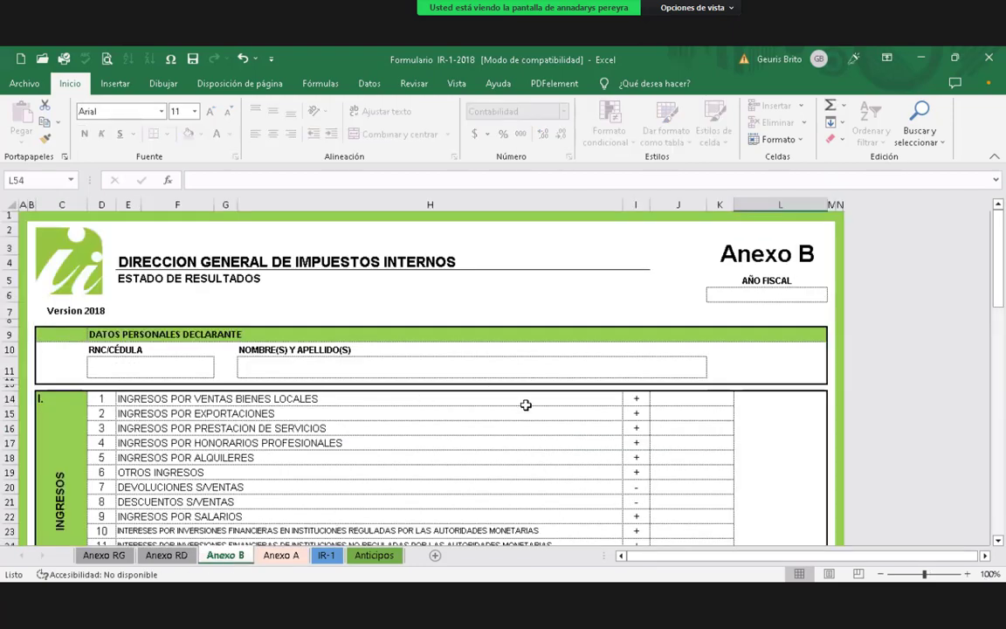
{"action": "scroll", "coordinate": [526, 404], "scroll_direction": "down", "scroll_amount": 8}
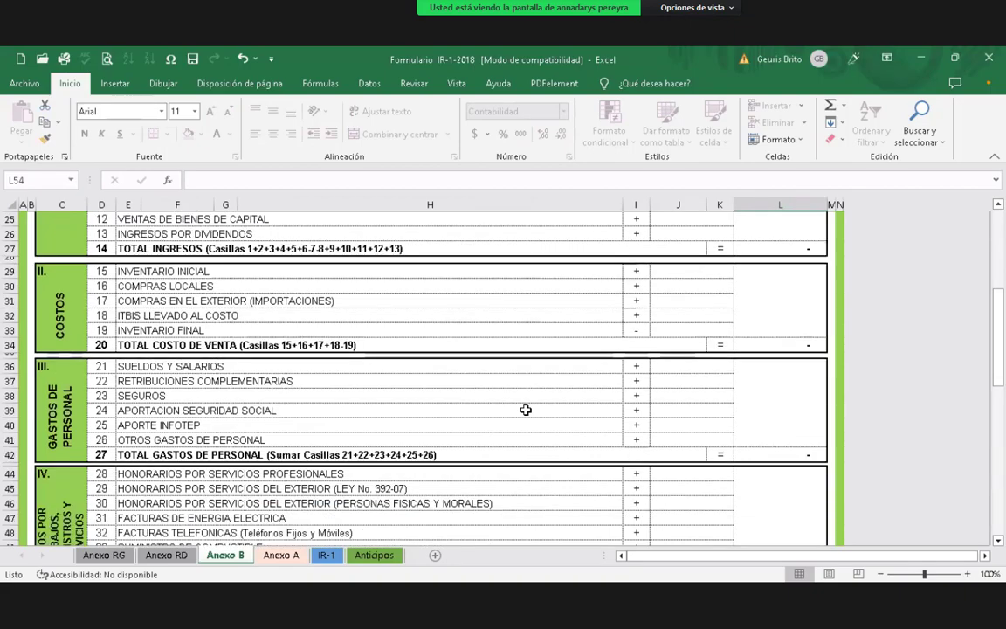
{"action": "scroll", "coordinate": [526, 409], "scroll_direction": "down", "scroll_amount": 10}
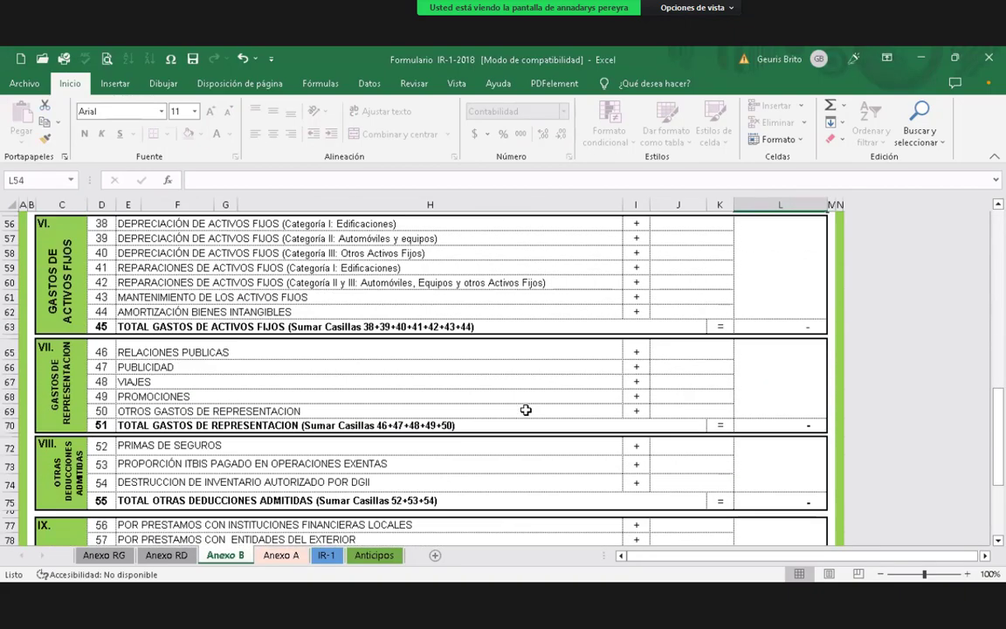
{"action": "scroll", "coordinate": [526, 410], "scroll_direction": "down", "scroll_amount": 7}
{"action": "scroll", "coordinate": [525, 410], "scroll_direction": "up", "scroll_amount": 10}
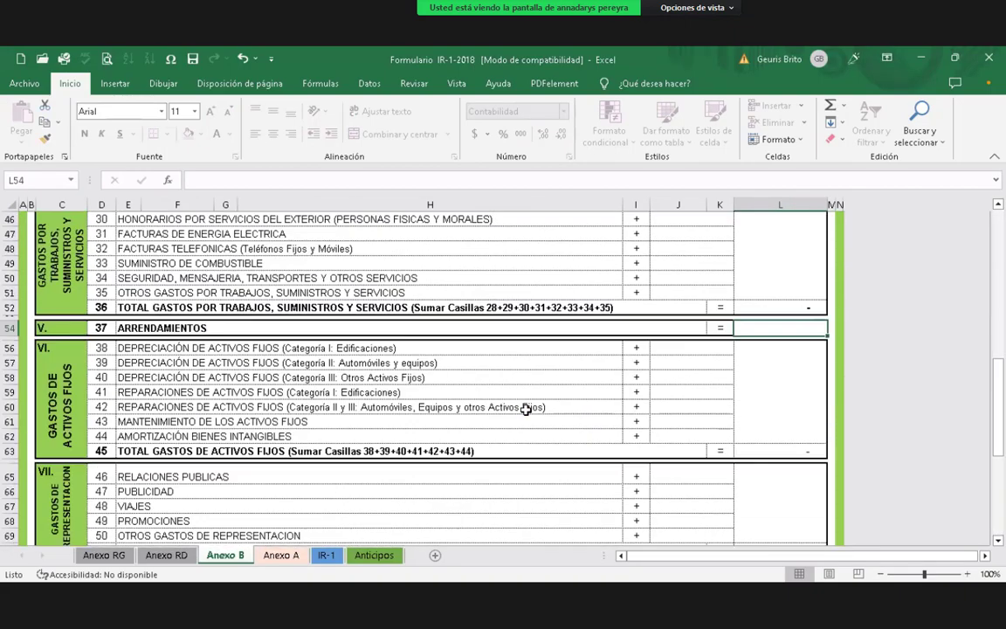
{"action": "scroll", "coordinate": [526, 409], "scroll_direction": "up", "scroll_amount": 15}
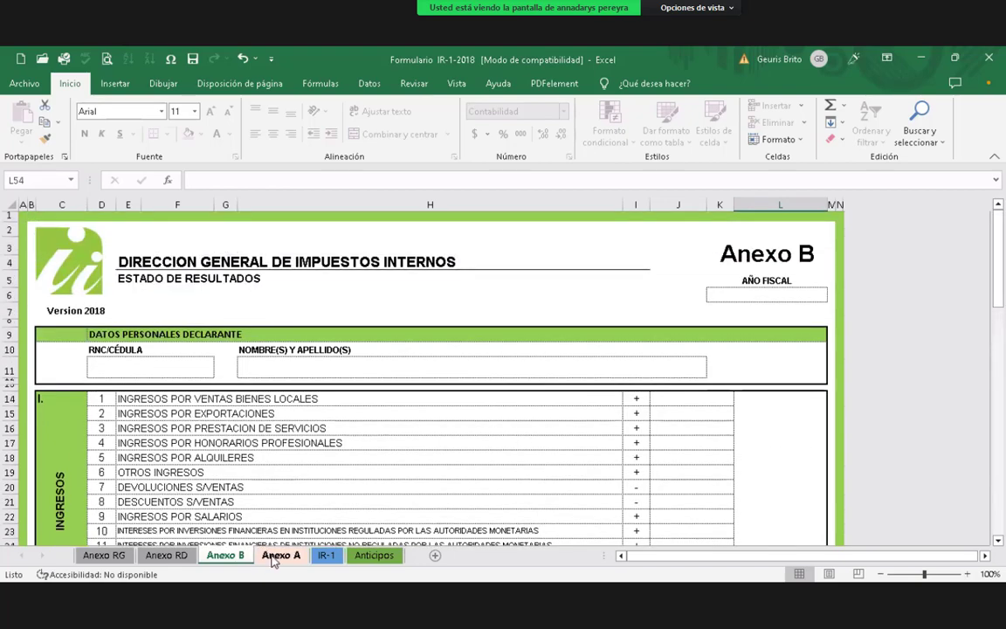
- Open the Anexo A sheet and review its asset details and withholdings sections, returning to the header
{"action": "left_click", "coordinate": [279, 556]}
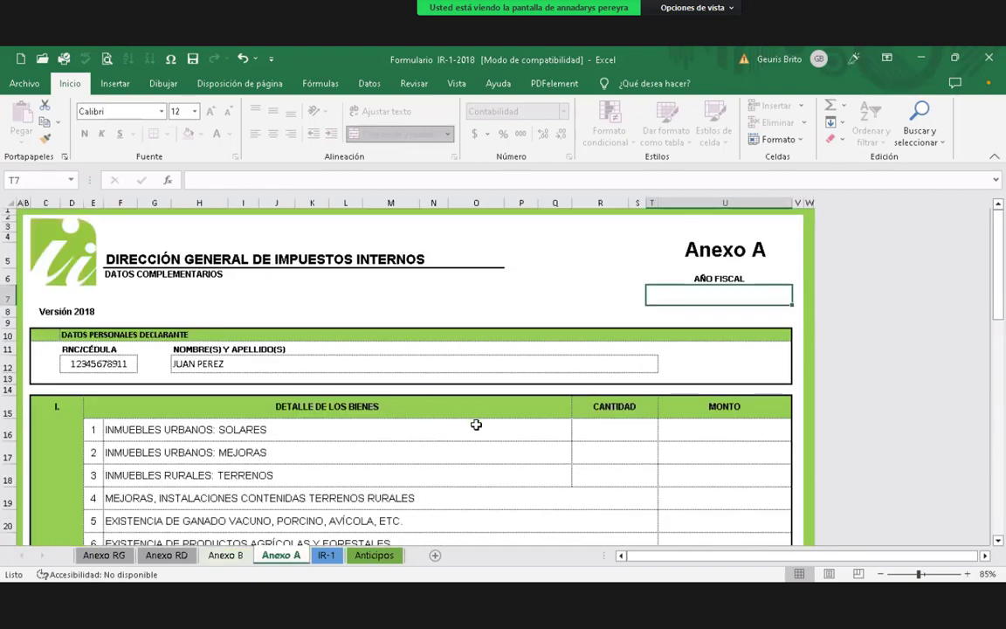
{"action": "scroll", "coordinate": [477, 421], "scroll_direction": "down", "scroll_amount": 5}
{"action": "scroll", "coordinate": [476, 425], "scroll_direction": "up", "scroll_amount": 1}
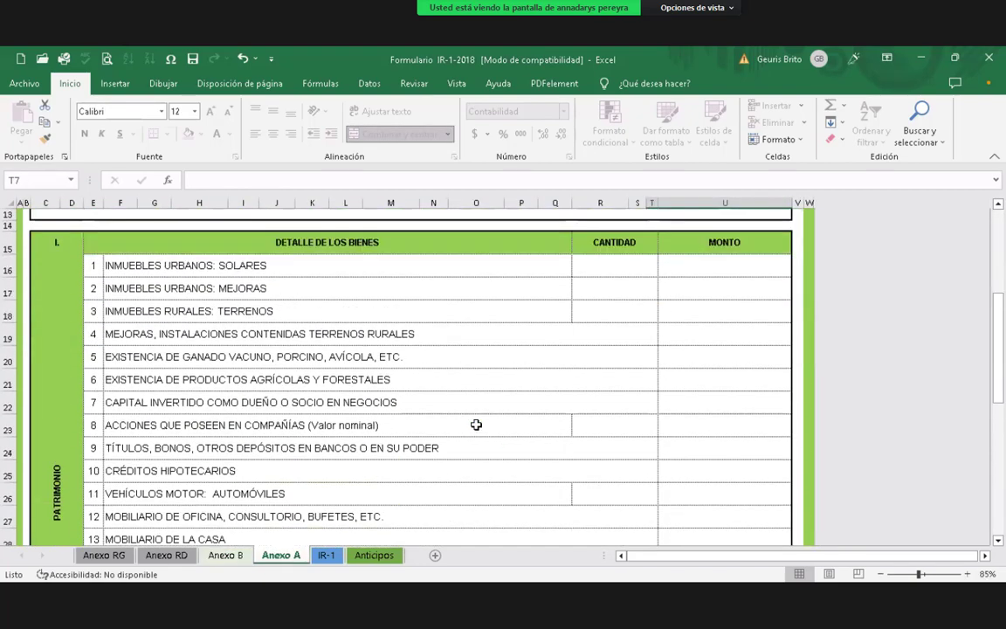
{"action": "scroll", "coordinate": [476, 425], "scroll_direction": "down", "scroll_amount": 7}
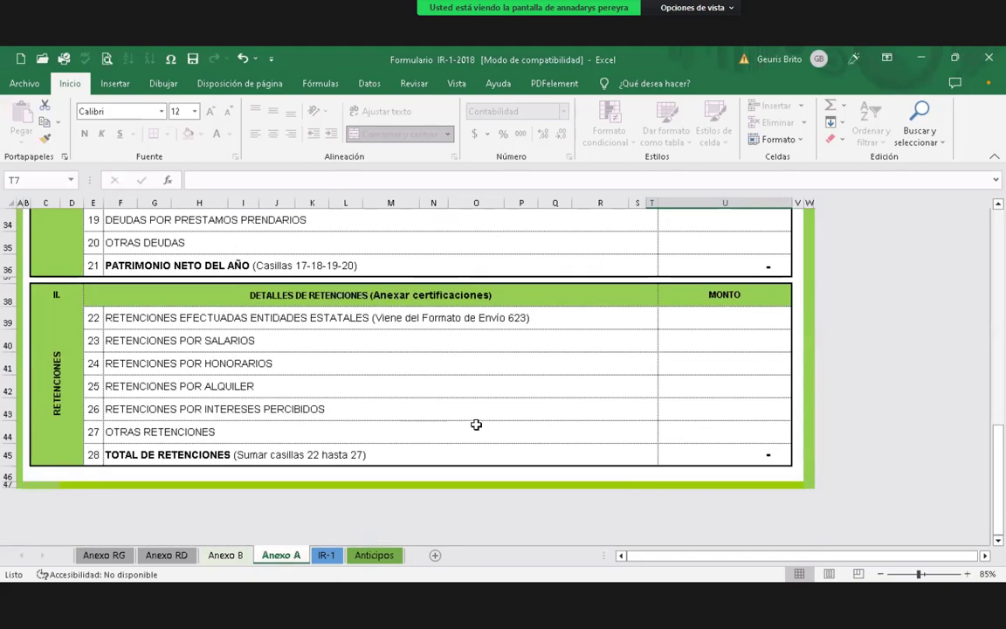
{"action": "scroll", "coordinate": [476, 425], "scroll_direction": "up", "scroll_amount": 11}
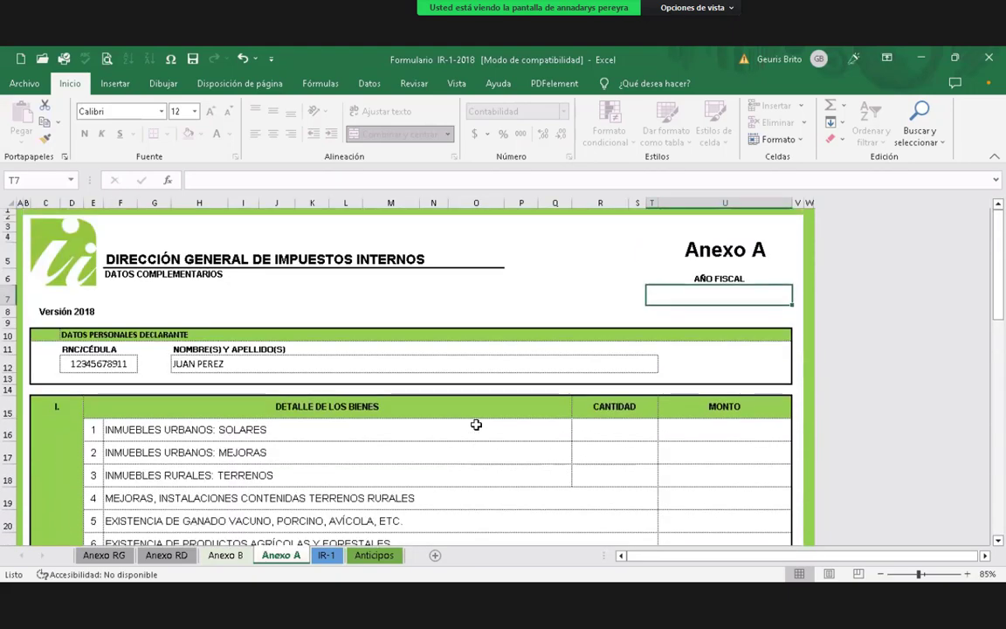
- Review the IR-1 sheet from its header and personal data down to the signature sections, ending on the Anticipos sheet
{"action": "left_click", "coordinate": [325, 555]}
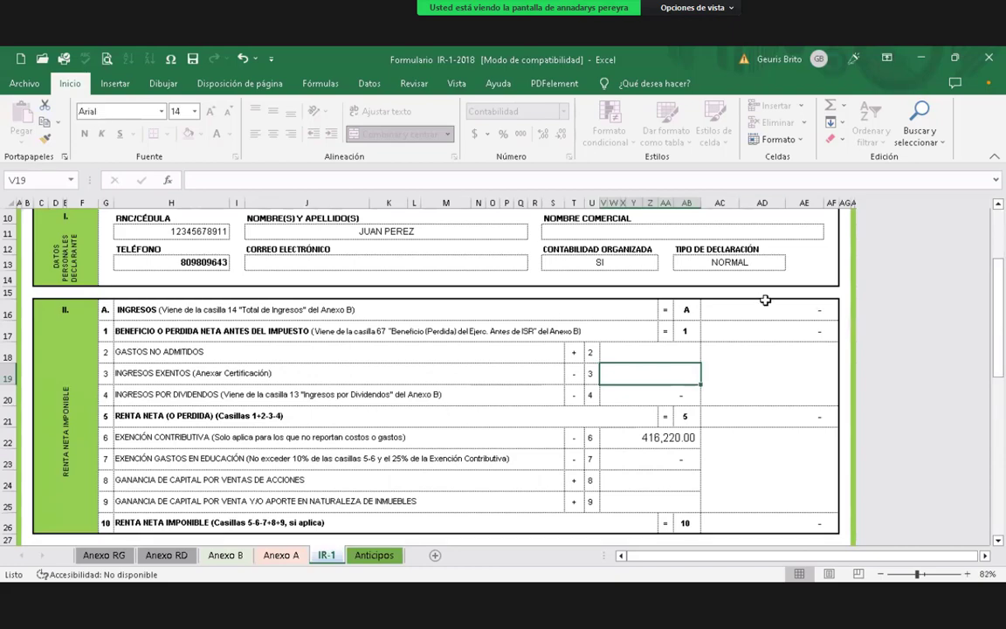
{"action": "scroll", "coordinate": [761, 305], "scroll_direction": "up", "scroll_amount": 3}
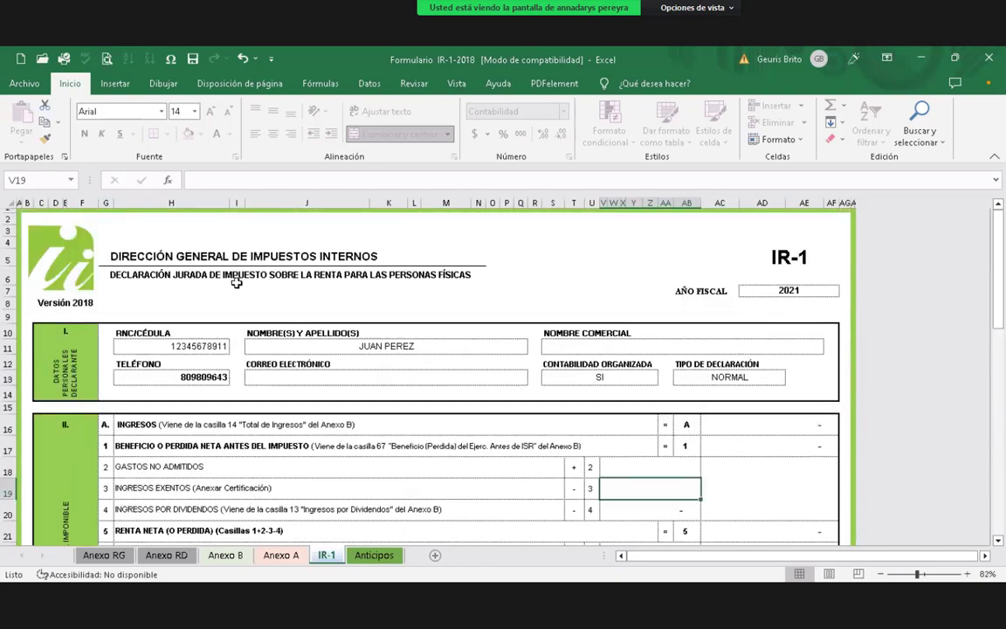
{"action": "scroll", "coordinate": [559, 300], "scroll_direction": "down", "scroll_amount": 3}
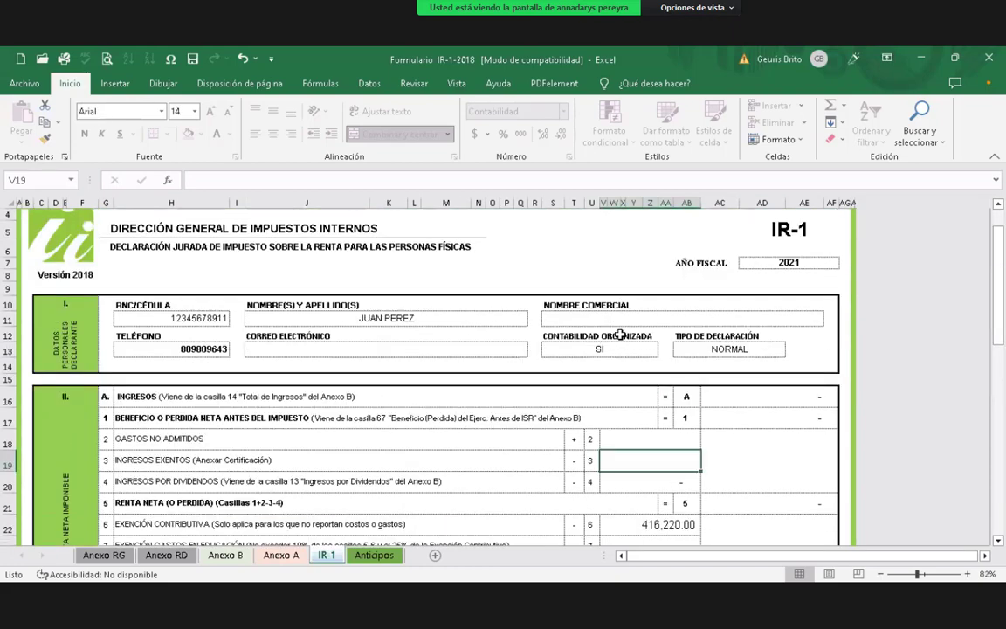
{"action": "scroll", "coordinate": [620, 333], "scroll_direction": "down", "scroll_amount": 11}
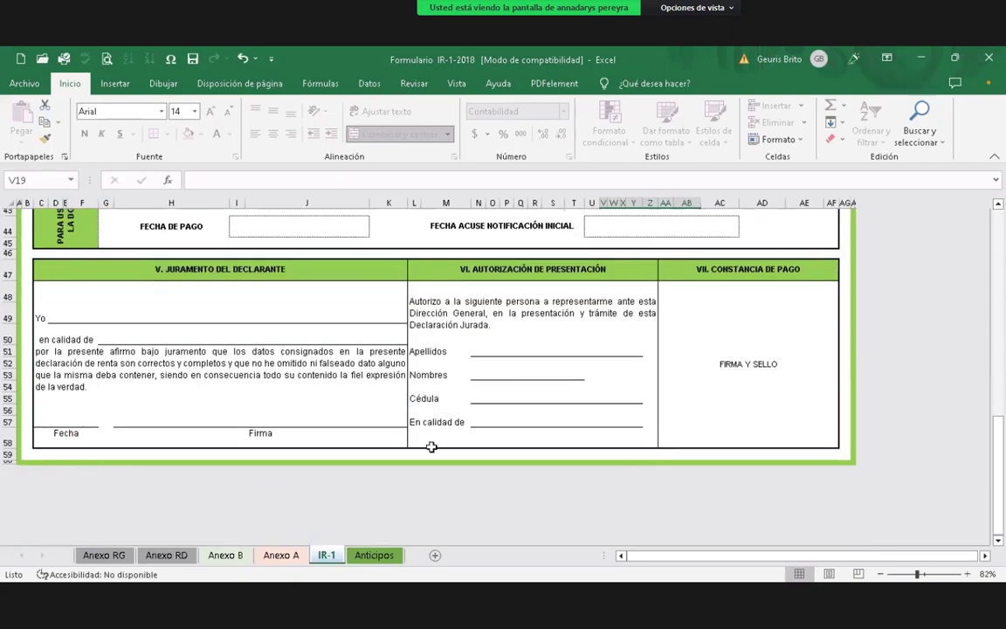
{"action": "left_click", "coordinate": [376, 555]}
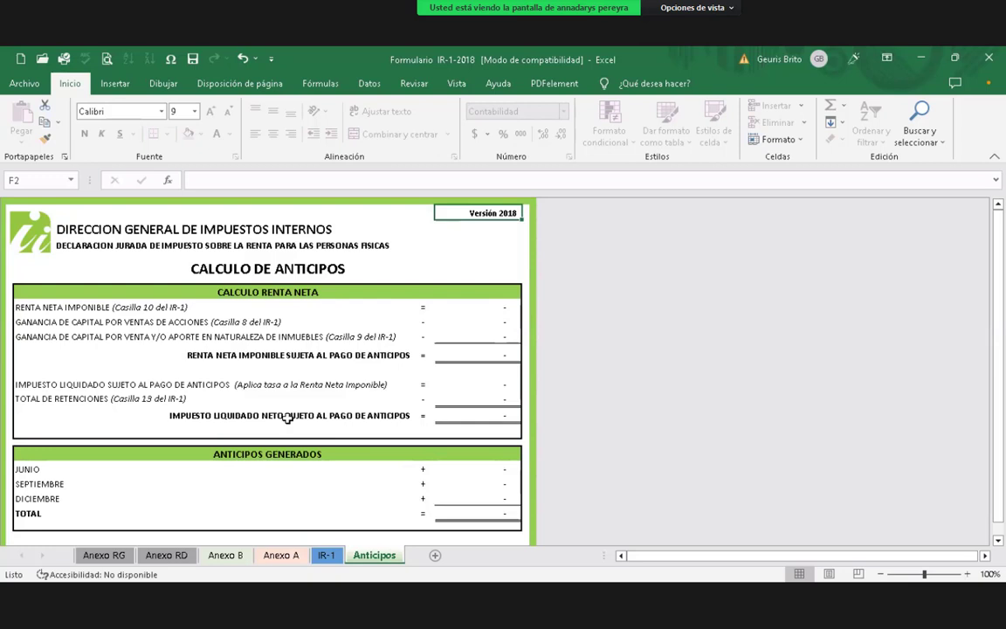
- Switch to the Impuestos Internos website in the browser and open the Impuesto sobre la Renta (ISR) page of the Formularios Declaraciones Juradas
{"action": "left_click", "coordinate": [486, 115]}
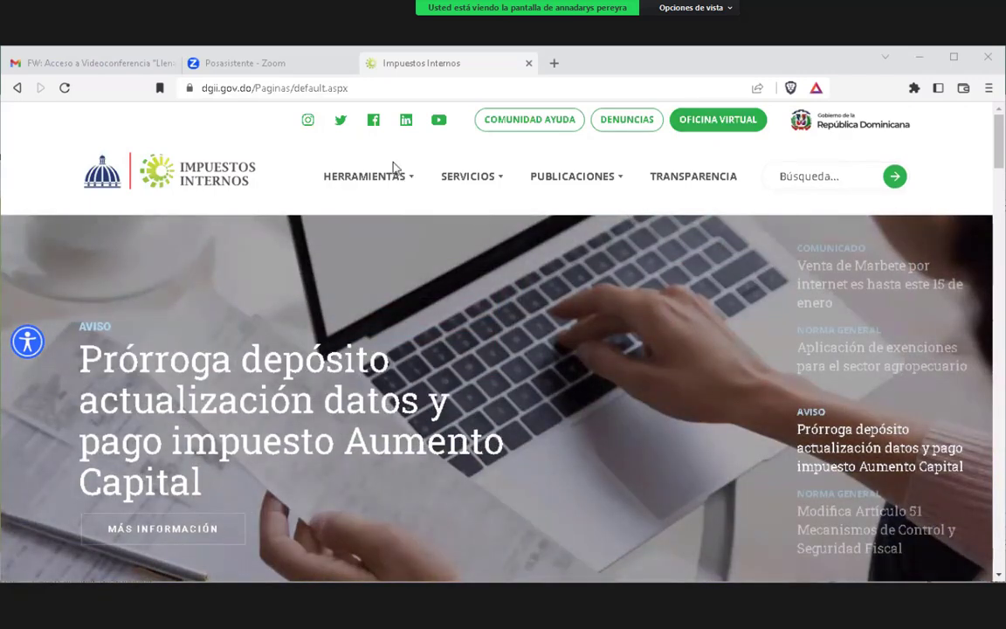
{"action": "mouse_move", "coordinate": [398, 177]}
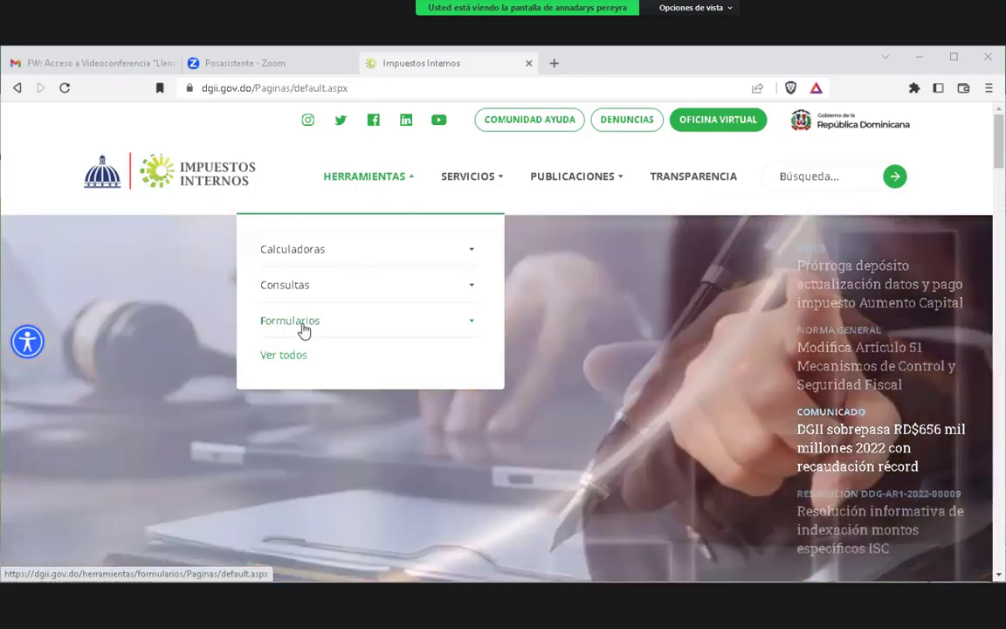
{"action": "left_click", "coordinate": [303, 329]}
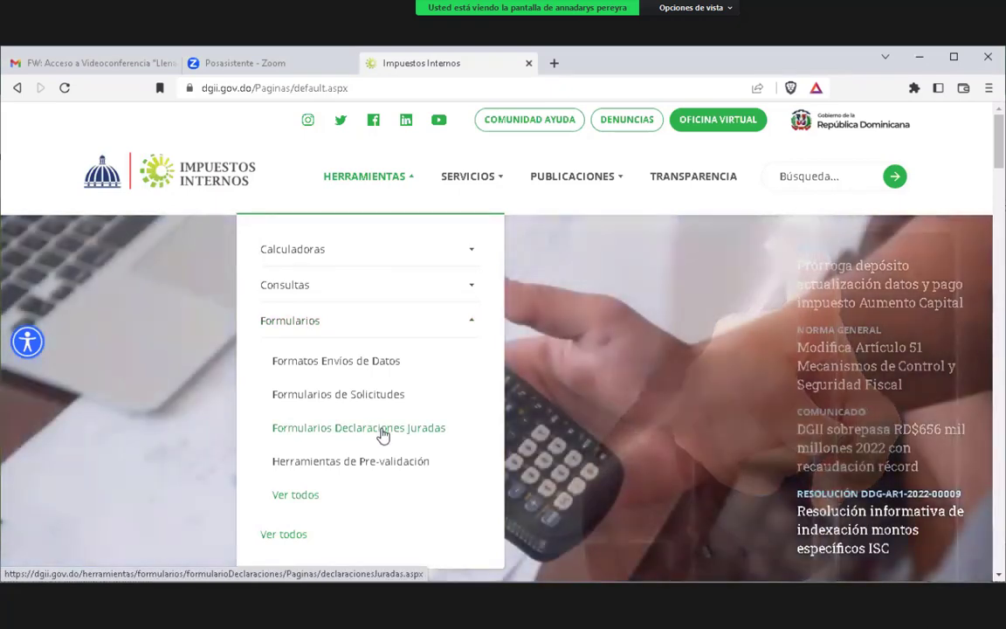
{"action": "left_click", "coordinate": [383, 434]}
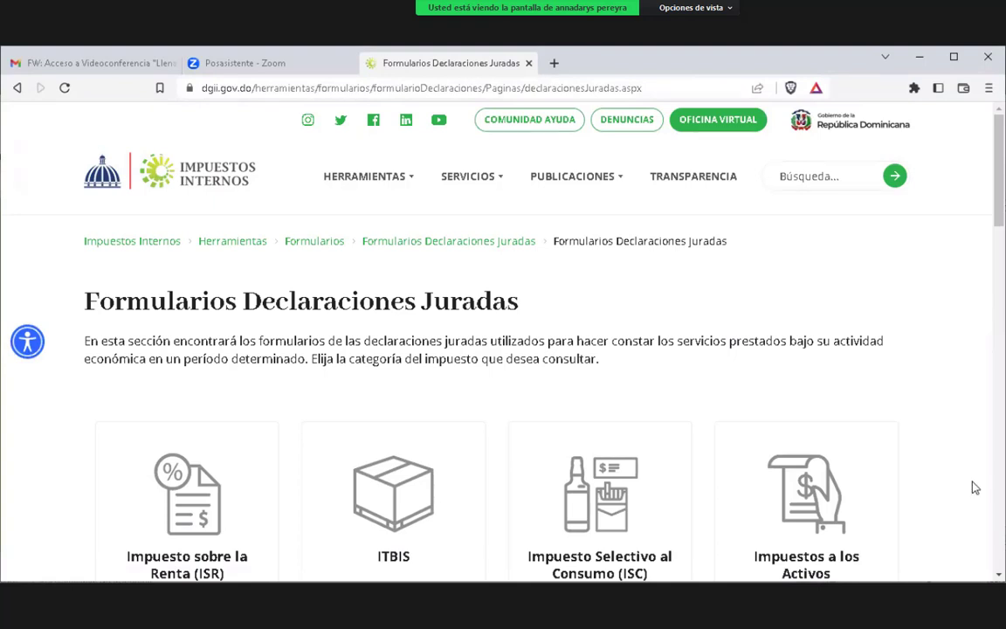
{"action": "scroll", "coordinate": [194, 242], "scroll_direction": "down", "scroll_amount": 3}
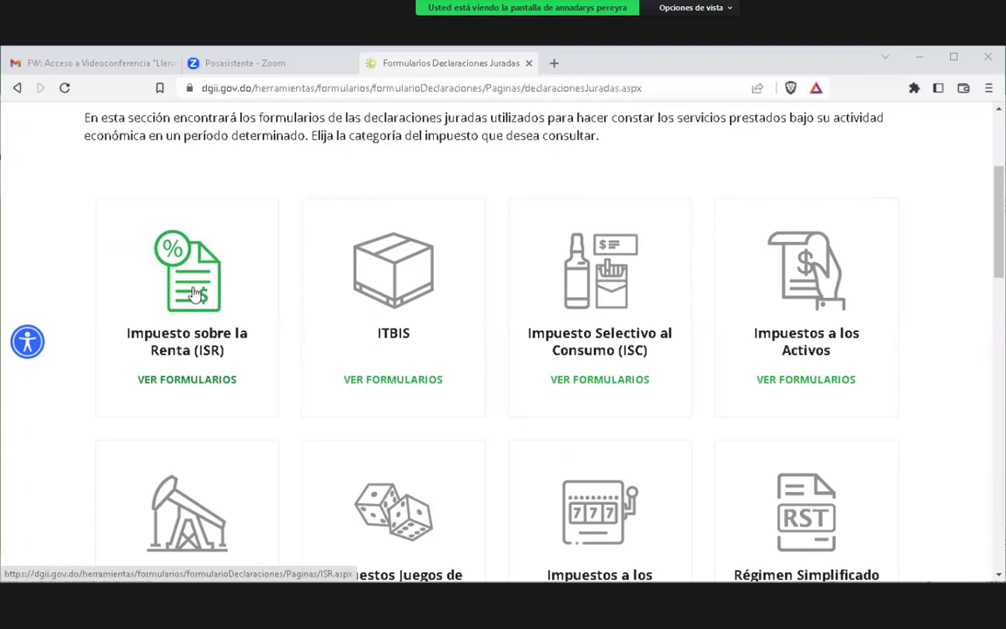
{"action": "left_click", "coordinate": [196, 294]}
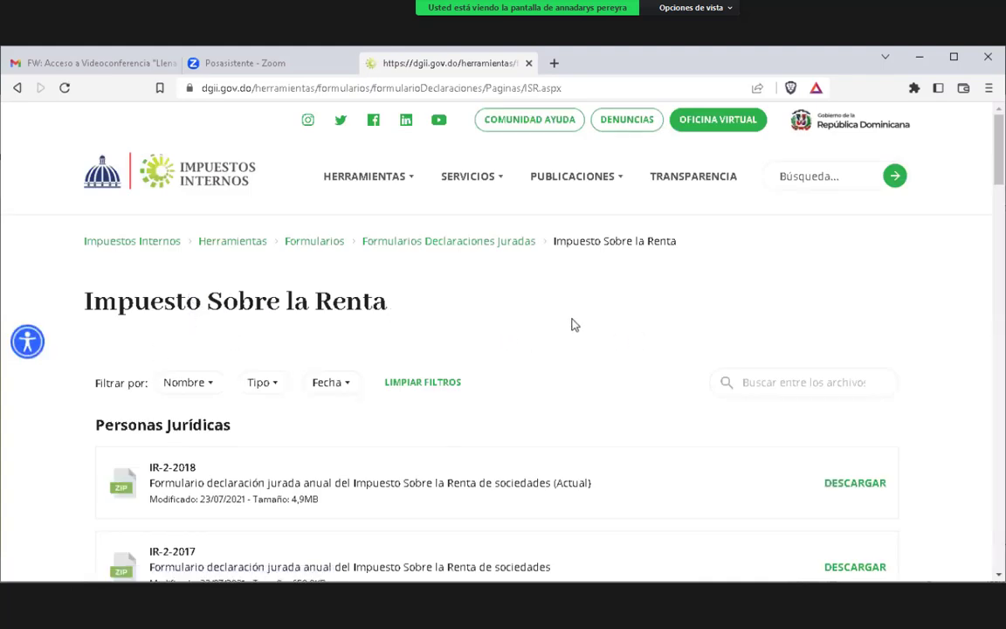
- Download the IR-1-2018 form listed under Personas Físicas, saving the zipped file in the 19012023 folder
{"action": "scroll", "coordinate": [582, 323], "scroll_direction": "down", "scroll_amount": 1}
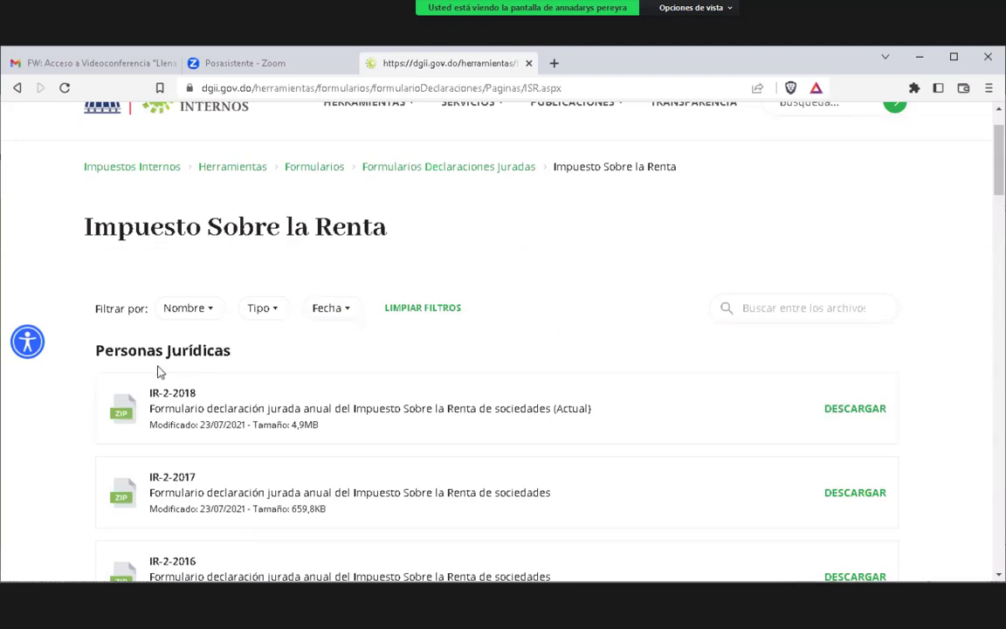
{"action": "scroll", "coordinate": [90, 376], "scroll_direction": "down", "scroll_amount": 1}
{"action": "scroll", "coordinate": [91, 375], "scroll_direction": "down", "scroll_amount": 1}
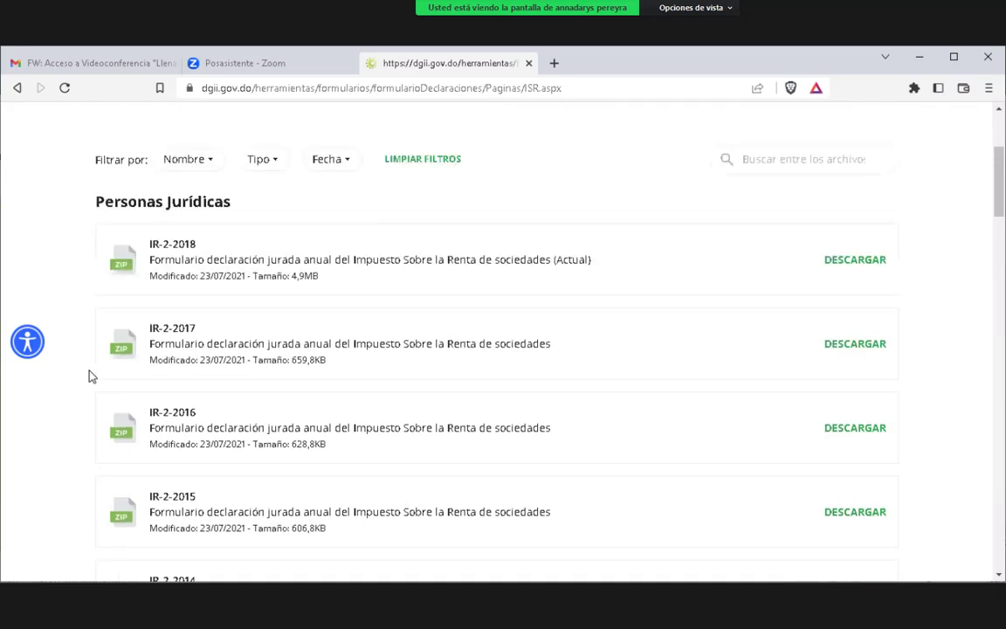
{"action": "scroll", "coordinate": [67, 268], "scroll_direction": "down", "scroll_amount": 3}
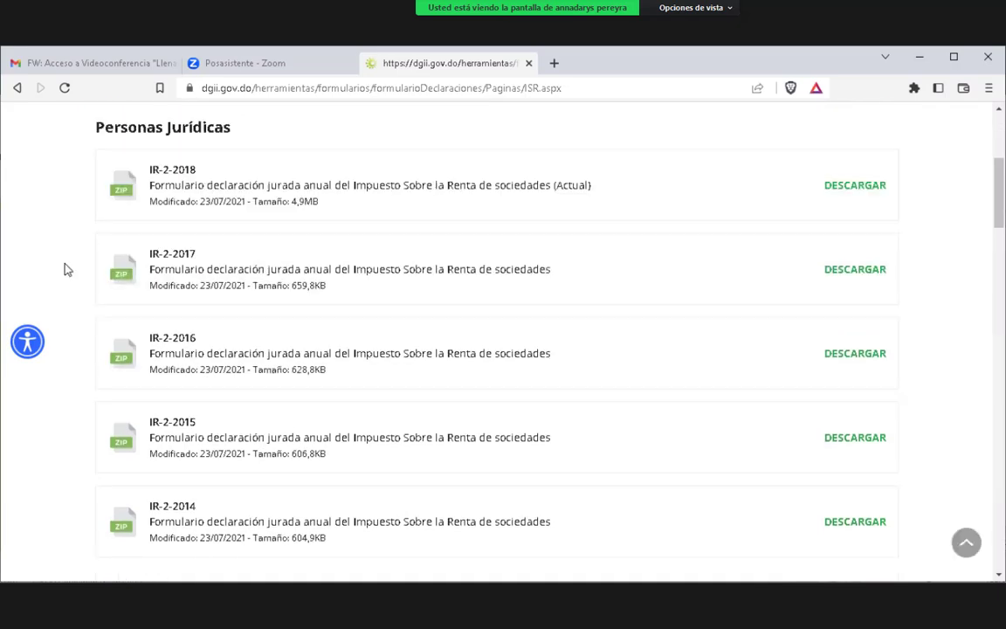
{"action": "scroll", "coordinate": [68, 270], "scroll_direction": "down", "scroll_amount": 1}
{"action": "scroll", "coordinate": [67, 269], "scroll_direction": "down", "scroll_amount": 2}
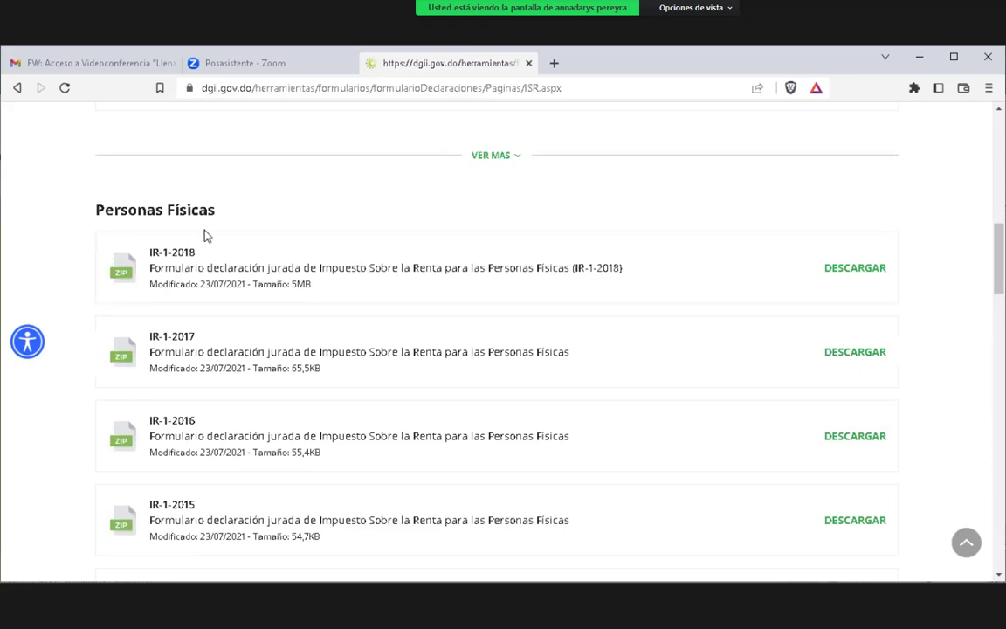
{"action": "left_click", "coordinate": [855, 268]}
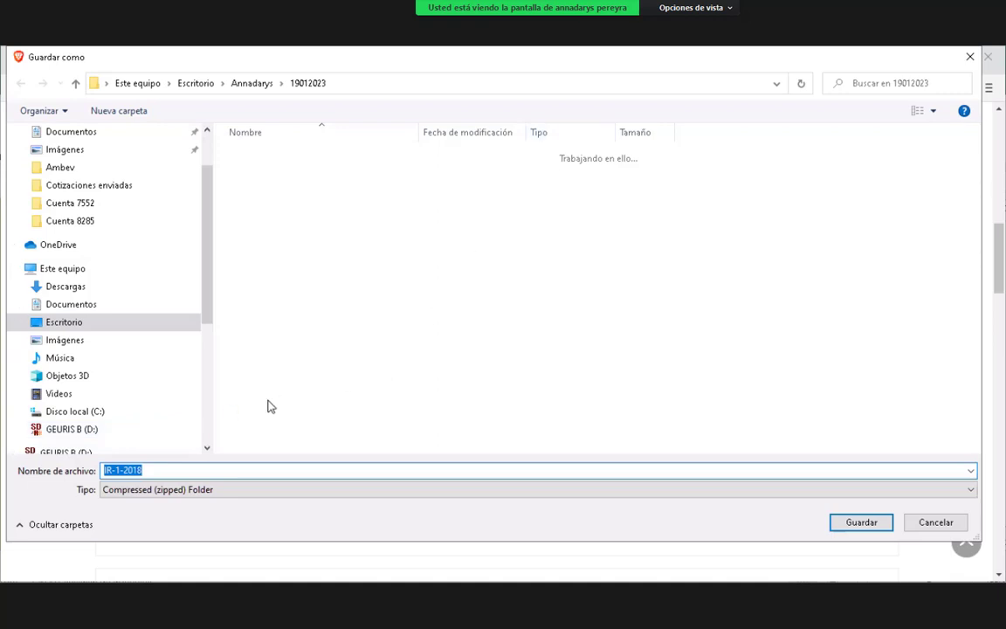
{"action": "left_click", "coordinate": [862, 522]}
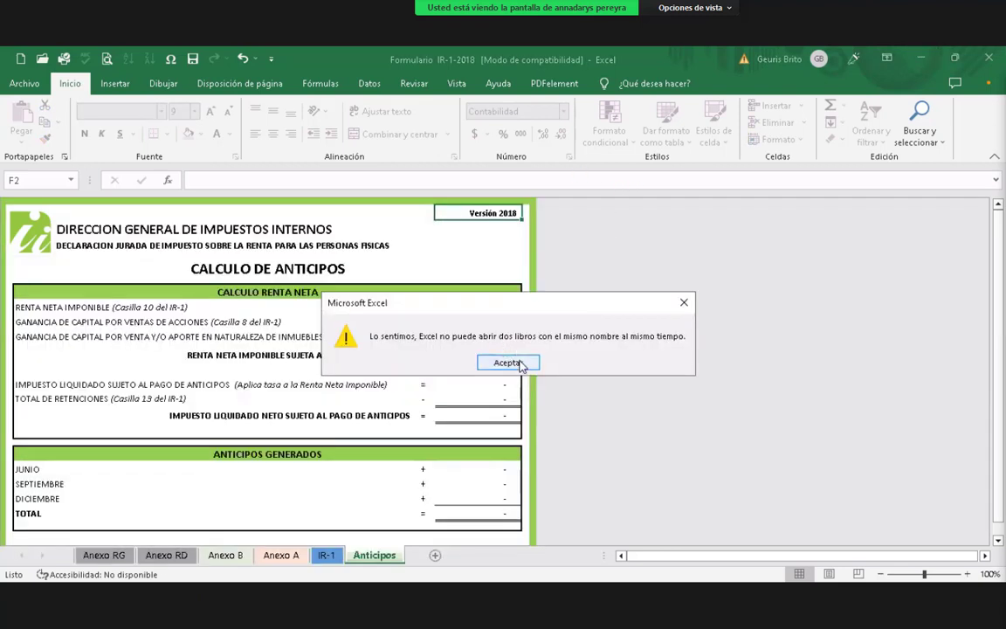
- Open the downloaded Formulario IR-1-2018 workbook in Excel and enable editing
{"action": "left_click", "coordinate": [514, 362]}
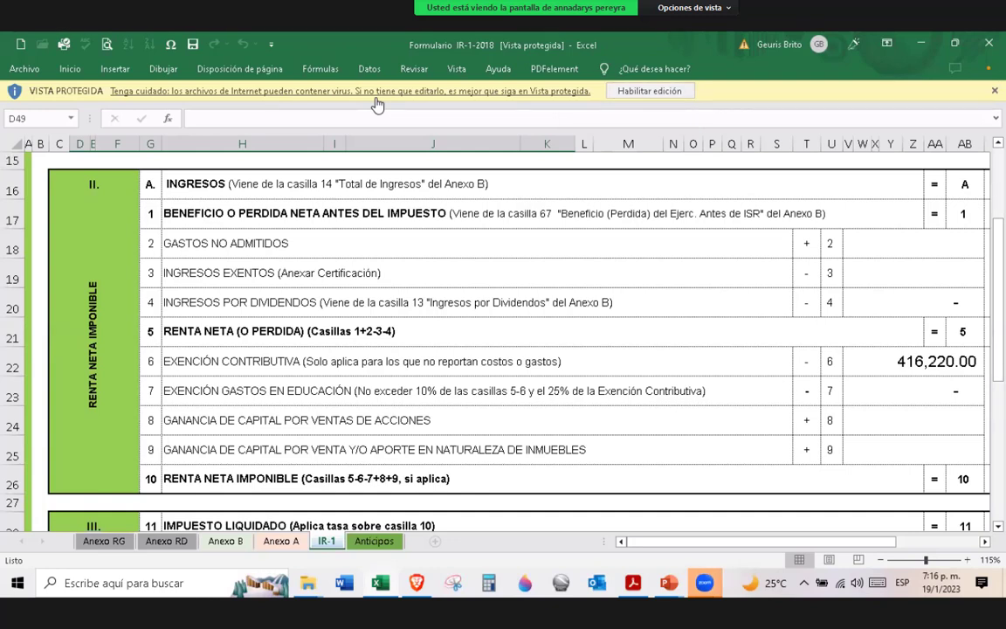
{"action": "left_click", "coordinate": [646, 92]}
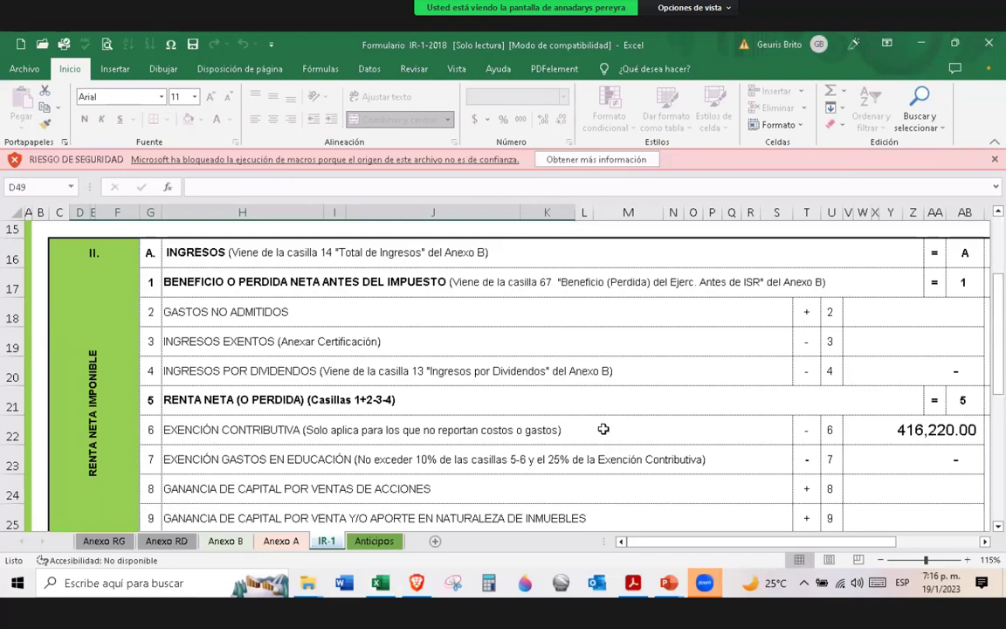
{"action": "scroll", "coordinate": [591, 388], "scroll_direction": "down", "scroll_amount": 2}
{"action": "scroll", "coordinate": [591, 388], "scroll_direction": "up", "scroll_amount": 6}
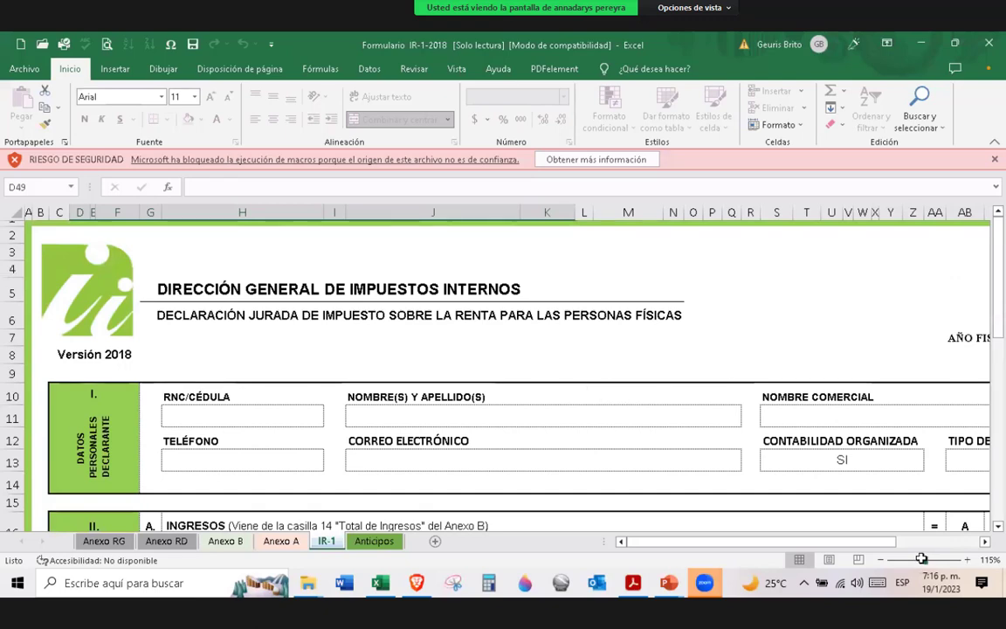
{"action": "scroll", "coordinate": [594, 380], "scroll_direction": "down", "scroll_amount": 2, "text": "ctrl"}
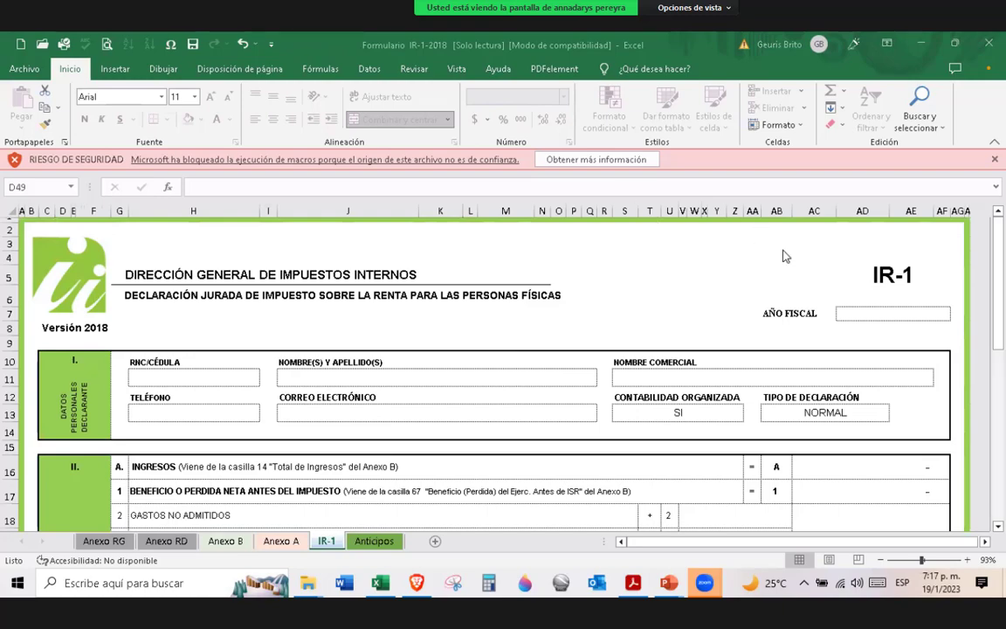
- Review the IR-1 form through its signature sections, check the RNC/Cédula and Año Fiscal fields, and dismiss the macro security bar
{"action": "scroll", "coordinate": [547, 285], "scroll_direction": "down", "scroll_amount": 4}
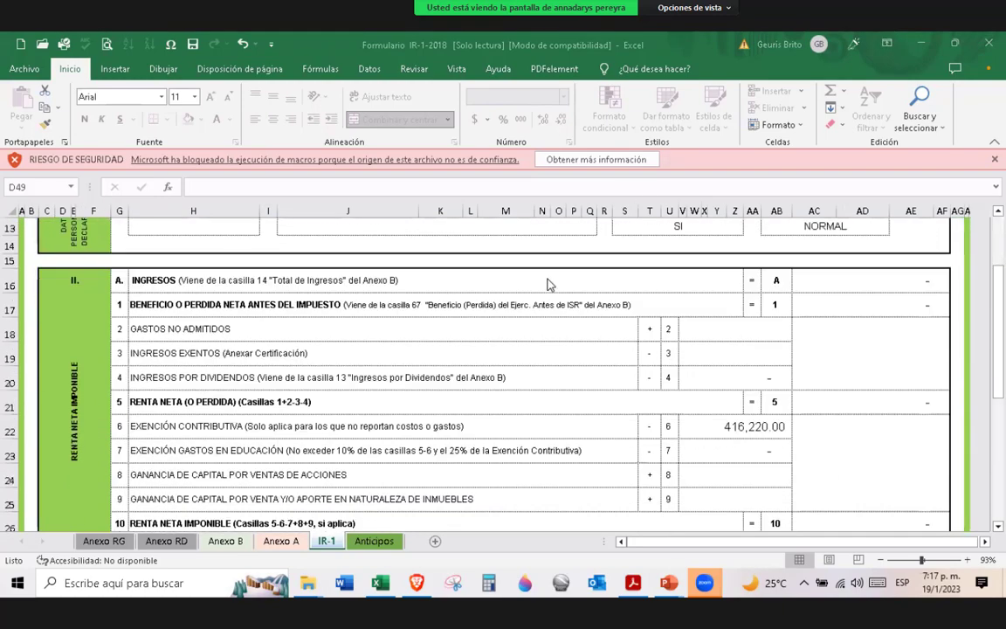
{"action": "scroll", "coordinate": [547, 285], "scroll_direction": "down", "scroll_amount": 12}
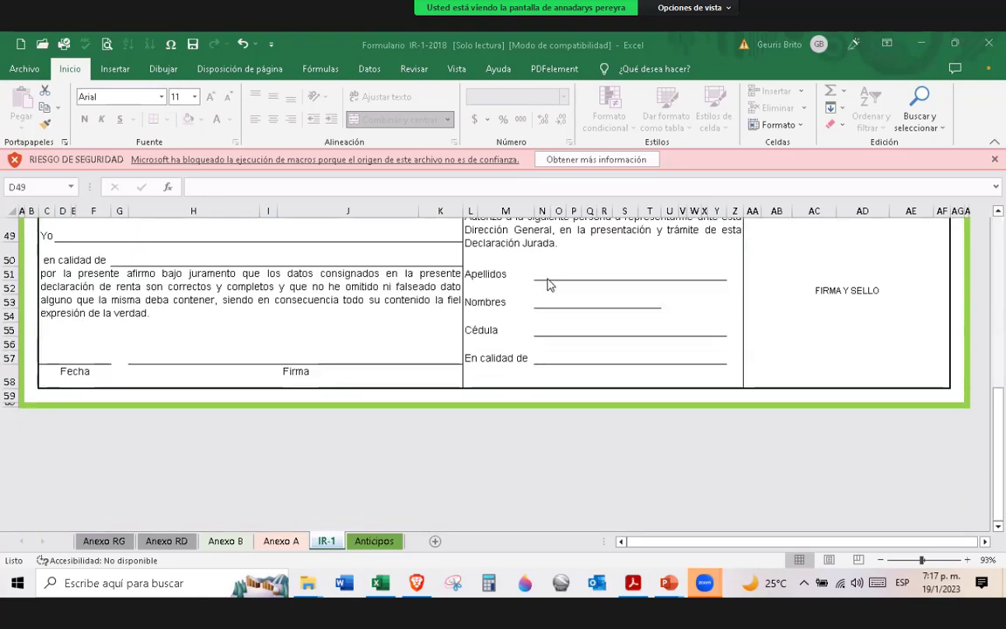
{"action": "scroll", "coordinate": [438, 334], "scroll_direction": "up", "scroll_amount": 15}
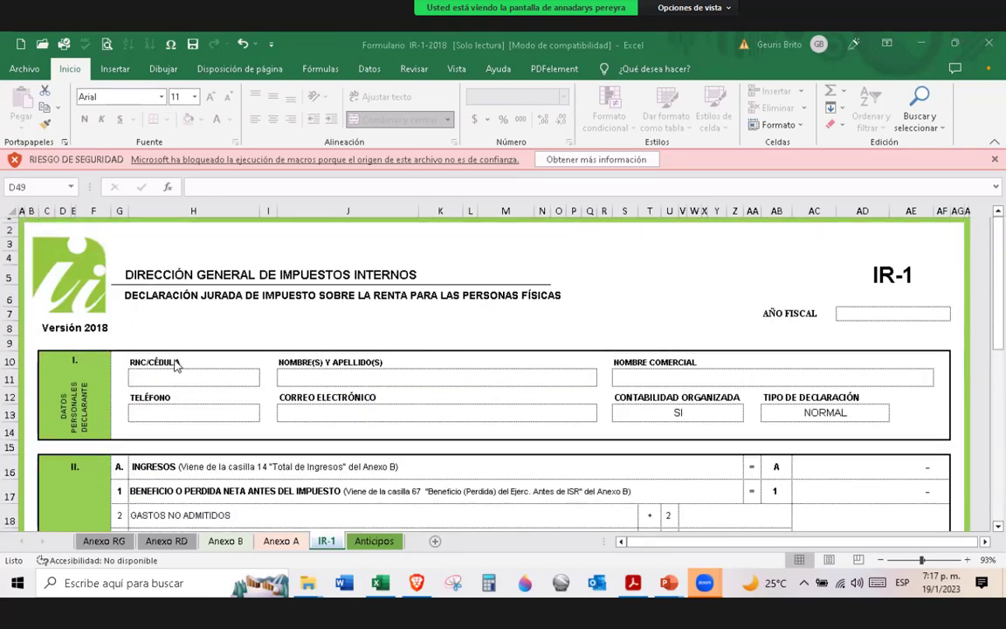
{"action": "left_click", "coordinate": [163, 376]}
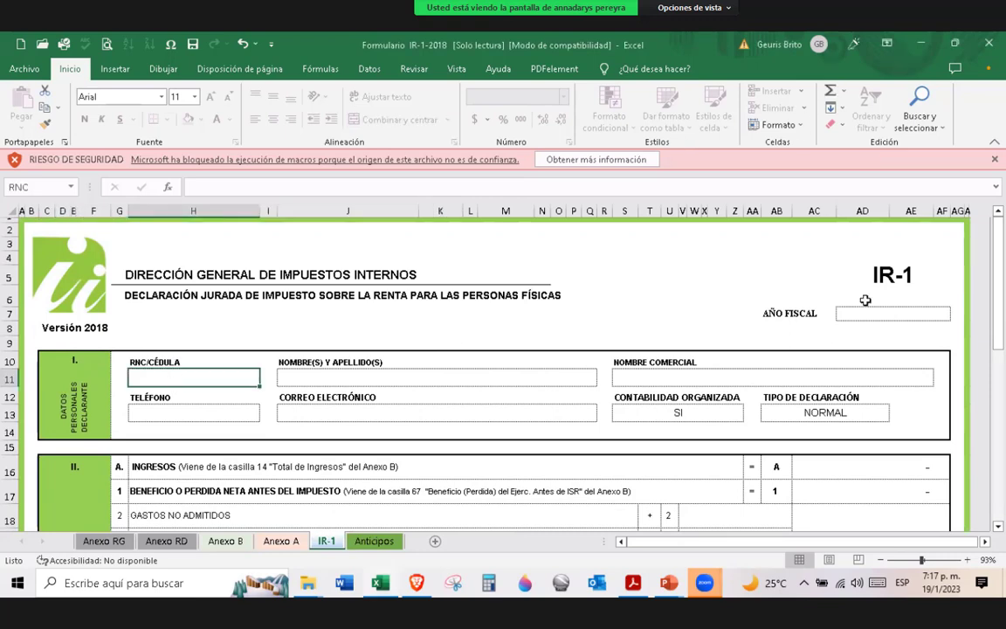
{"action": "left_click", "coordinate": [870, 313]}
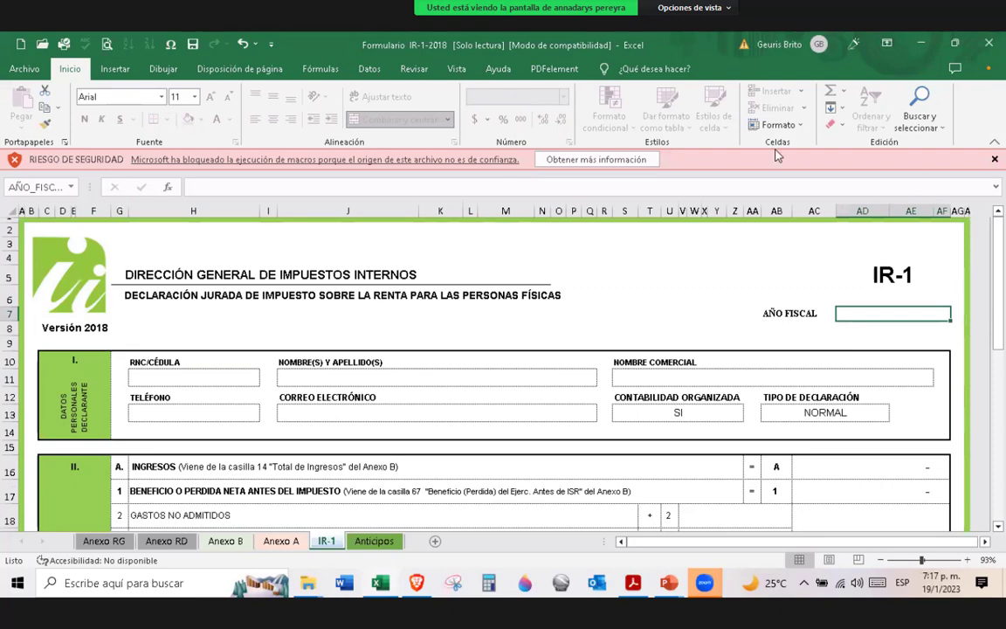
{"action": "left_click", "coordinate": [994, 159]}
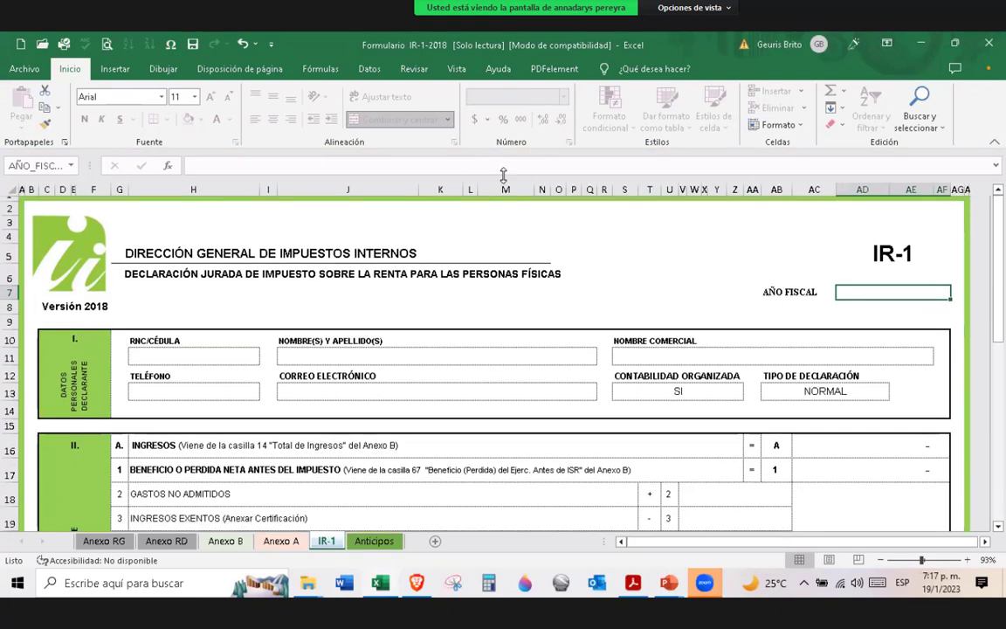
- Enter a test taxpayer ID number in the RNC/Cédula field and clear it again
{"action": "left_click", "coordinate": [185, 349]}
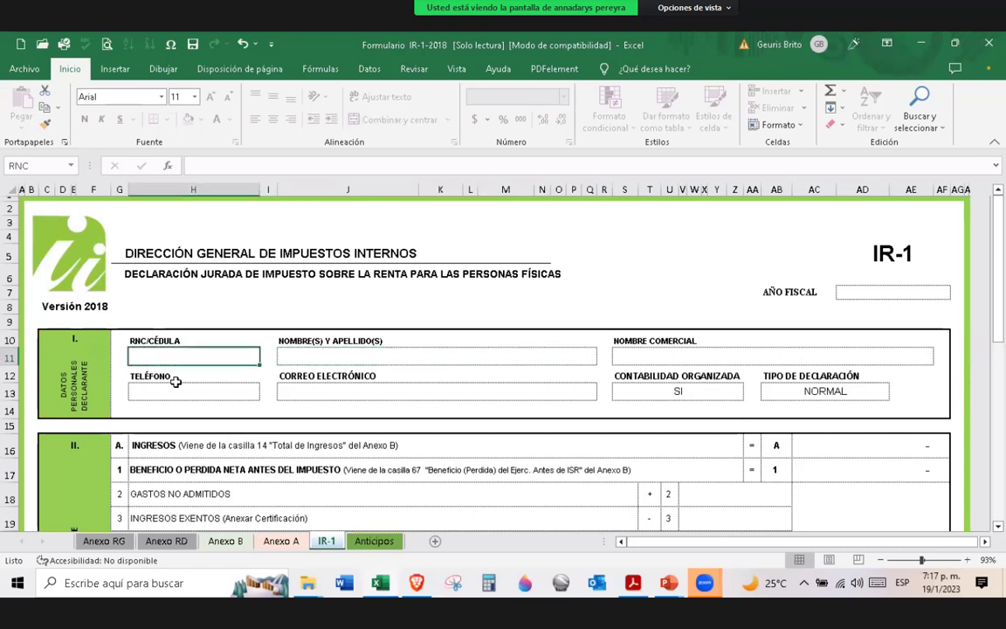
{"action": "type", "text": "1010"}
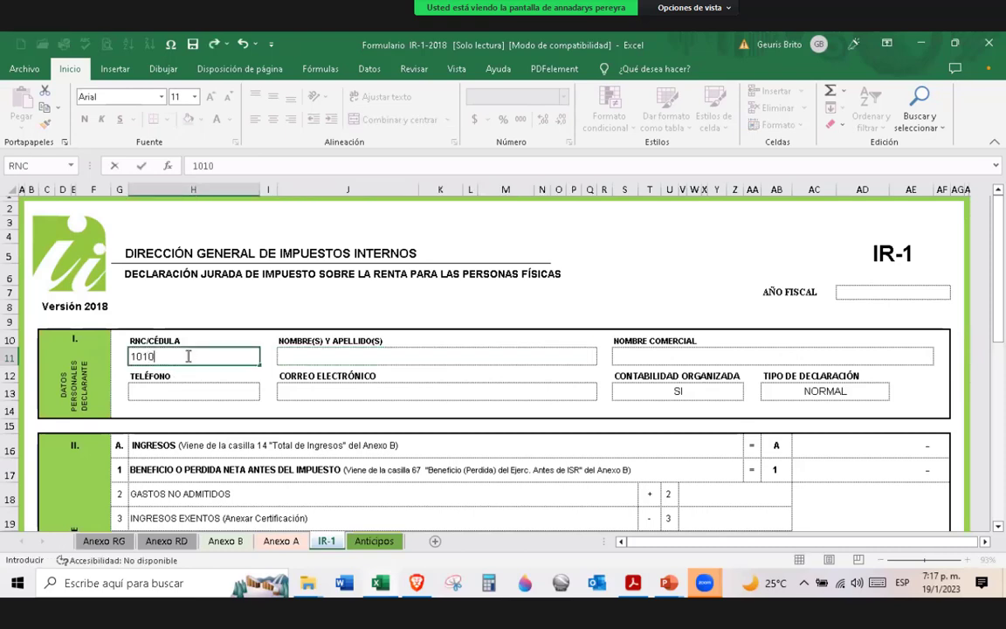
{"action": "type", "text": "1010"}
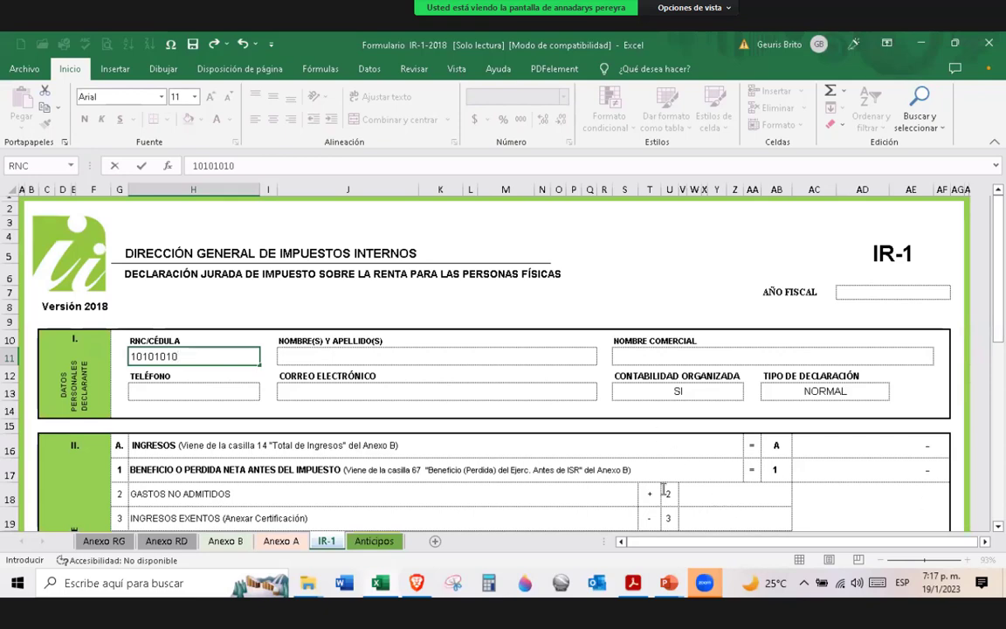
{"action": "key", "text": "ctrl+Return"}
{"action": "scroll", "coordinate": [526, 447], "scroll_direction": "down", "scroll_amount": 1}
{"action": "left_click", "coordinate": [216, 357]}
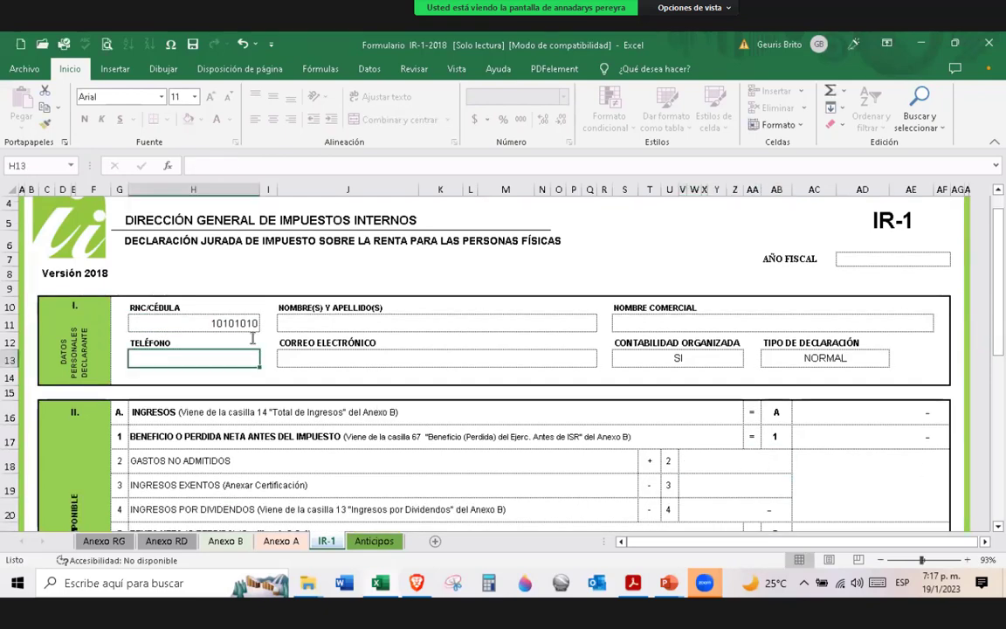
{"action": "left_click", "coordinate": [254, 325]}
{"action": "key", "text": "Delete"}
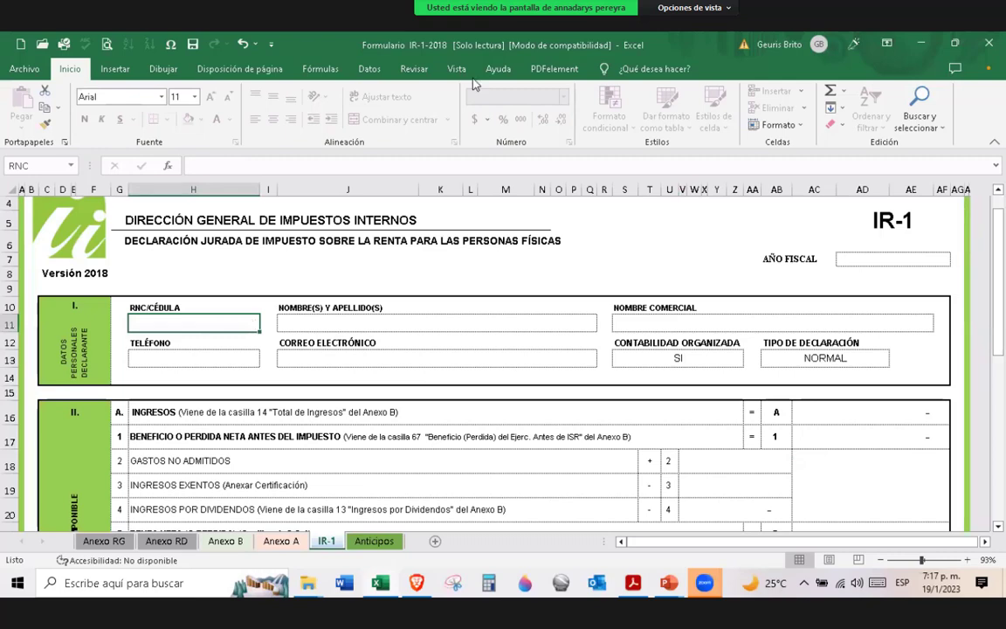
- Inspect the headers and tables of the Anexo RG and Anexo RD sheets in the downloaded workbook
{"action": "left_click", "coordinate": [104, 542]}
{"action": "scroll", "coordinate": [778, 407], "scroll_direction": "up", "scroll_amount": 9}
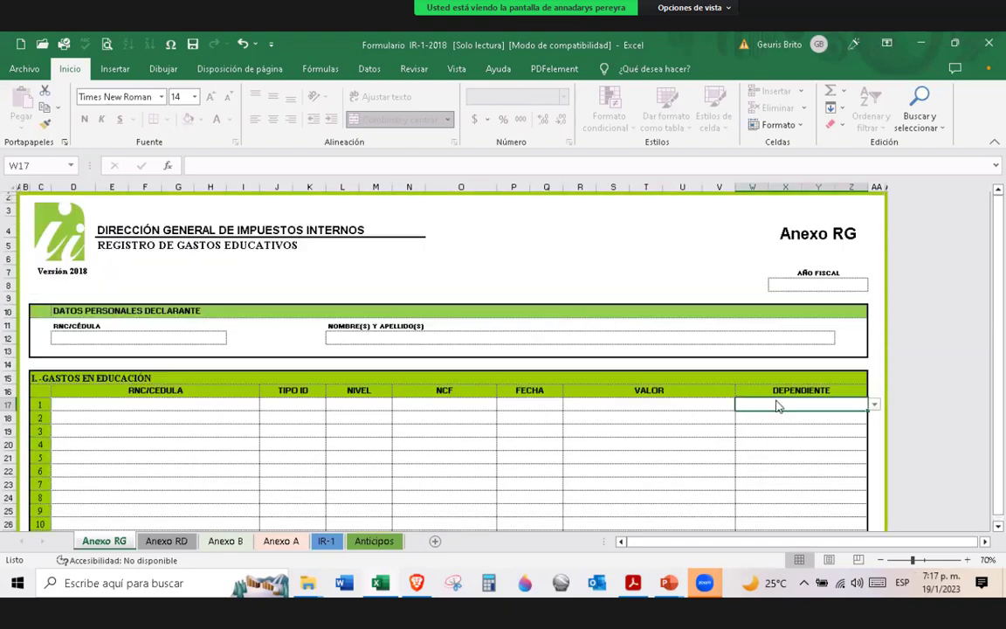
{"action": "left_click_drag", "start_coordinate": [913, 560], "coordinate": [910, 560]}
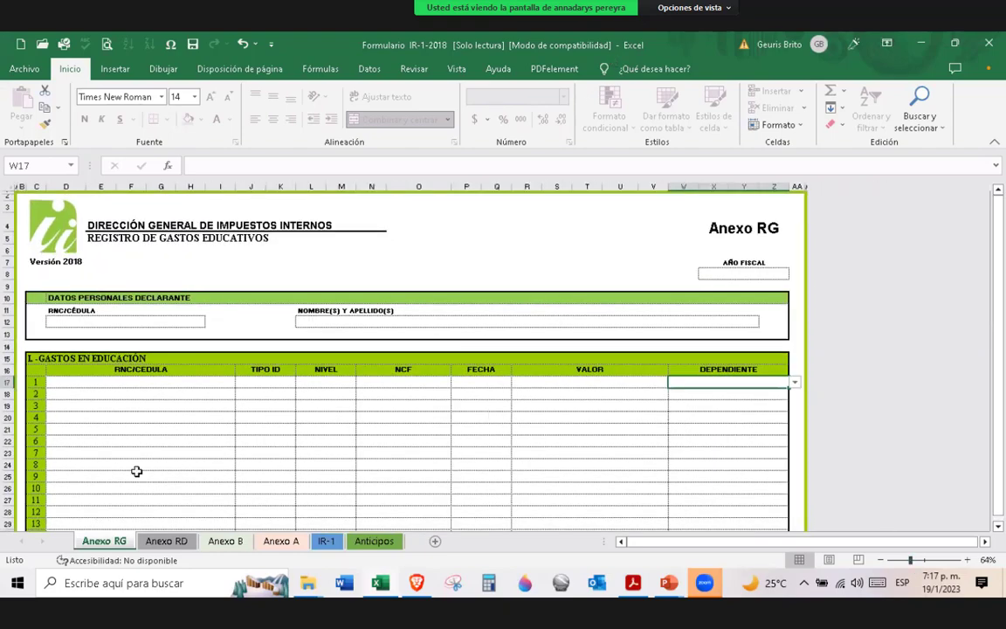
{"action": "left_click", "coordinate": [175, 540]}
{"action": "scroll", "coordinate": [364, 406], "scroll_direction": "up", "scroll_amount": 10}
{"action": "scroll", "coordinate": [362, 407], "scroll_direction": "up", "scroll_amount": 2, "text": "ctrl"}
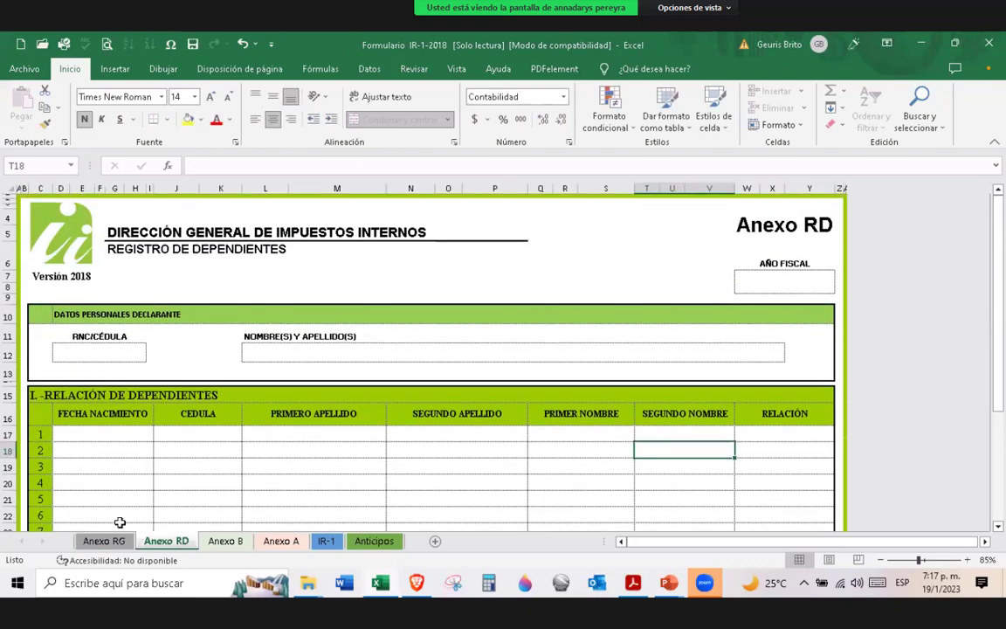
- Revisit the Anexo RG and Anexo RD sheets and bring up the header of the Anexo B income statement
{"action": "left_click", "coordinate": [112, 541]}
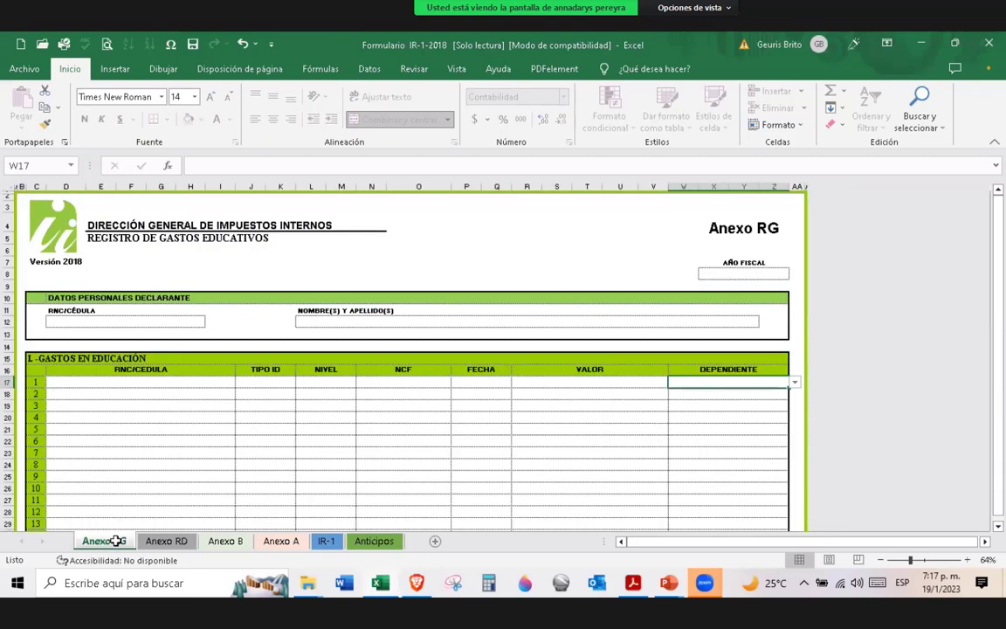
{"action": "left_click", "coordinate": [165, 541]}
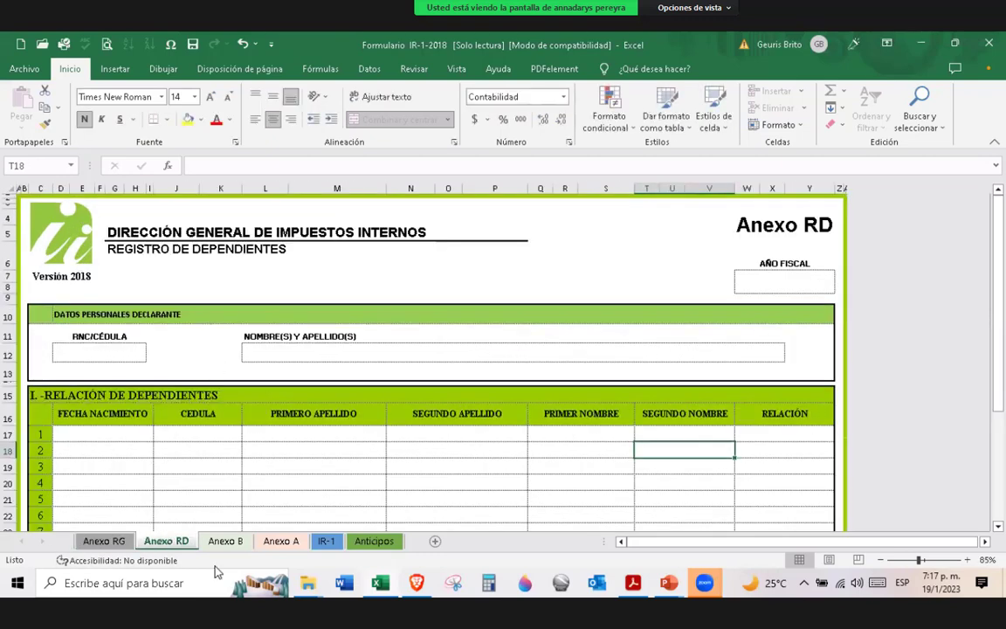
{"action": "left_click", "coordinate": [236, 542]}
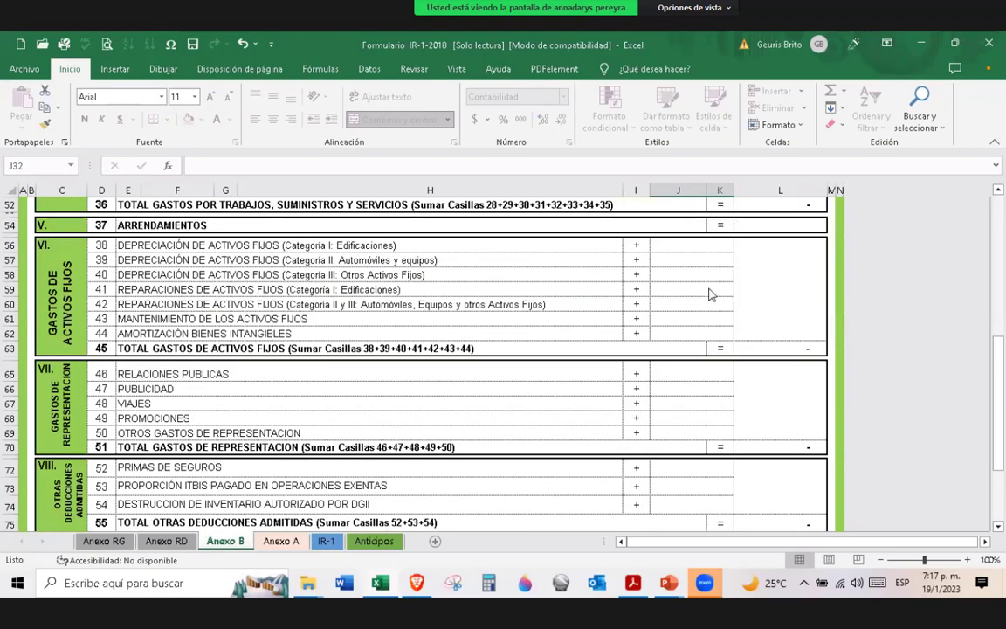
{"action": "scroll", "coordinate": [687, 318], "scroll_direction": "up", "scroll_amount": 4}
{"action": "scroll", "coordinate": [686, 317], "scroll_direction": "up", "scroll_amount": 13}
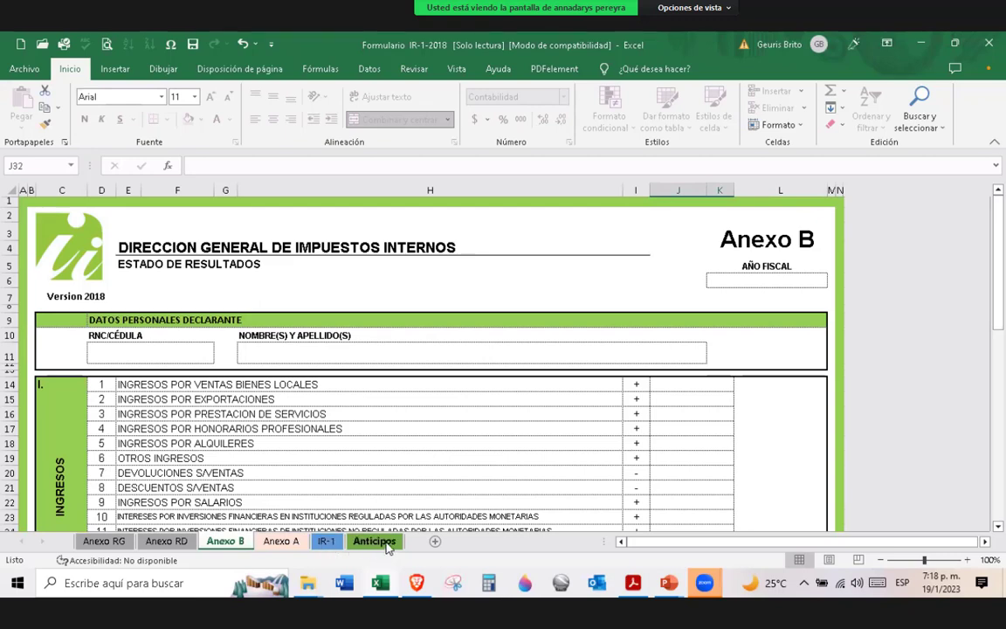
- Enter 2021 as the Año Fiscal of Anexo B and correct it to 2022
{"action": "left_click", "coordinate": [756, 283]}
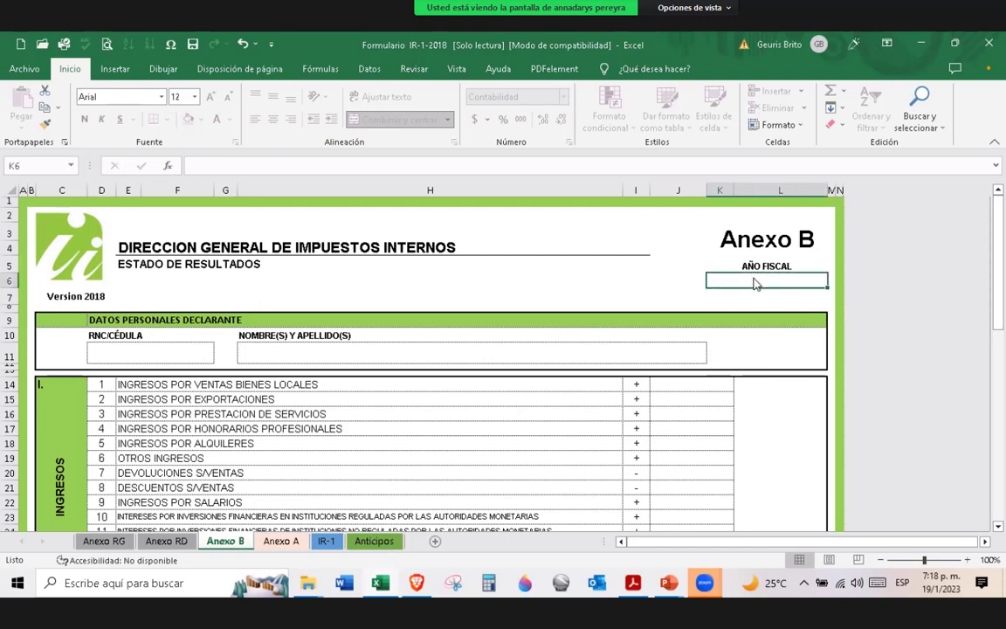
{"action": "double_click", "coordinate": [756, 282]}
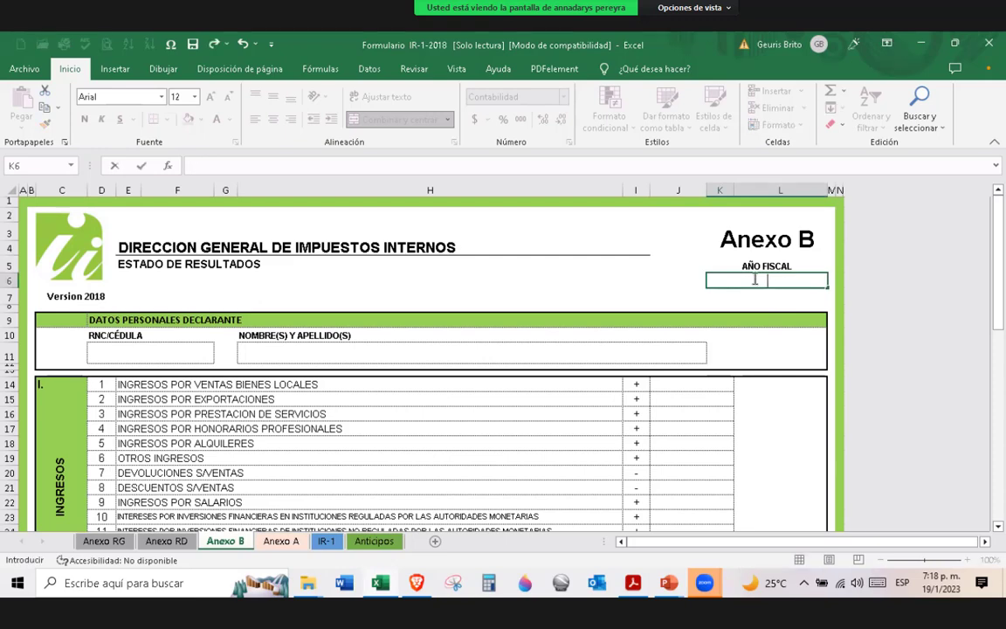
{"action": "type", "text": "2021"}
{"action": "left_click", "coordinate": [319, 352]}
{"action": "left_click", "coordinate": [879, 237]}
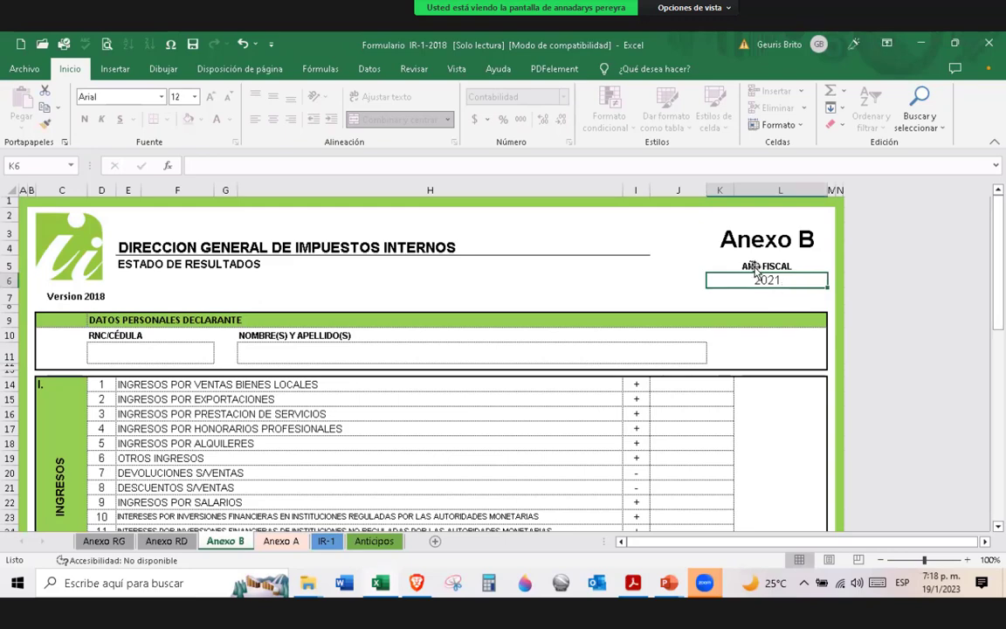
{"action": "type", "text": "2022"}
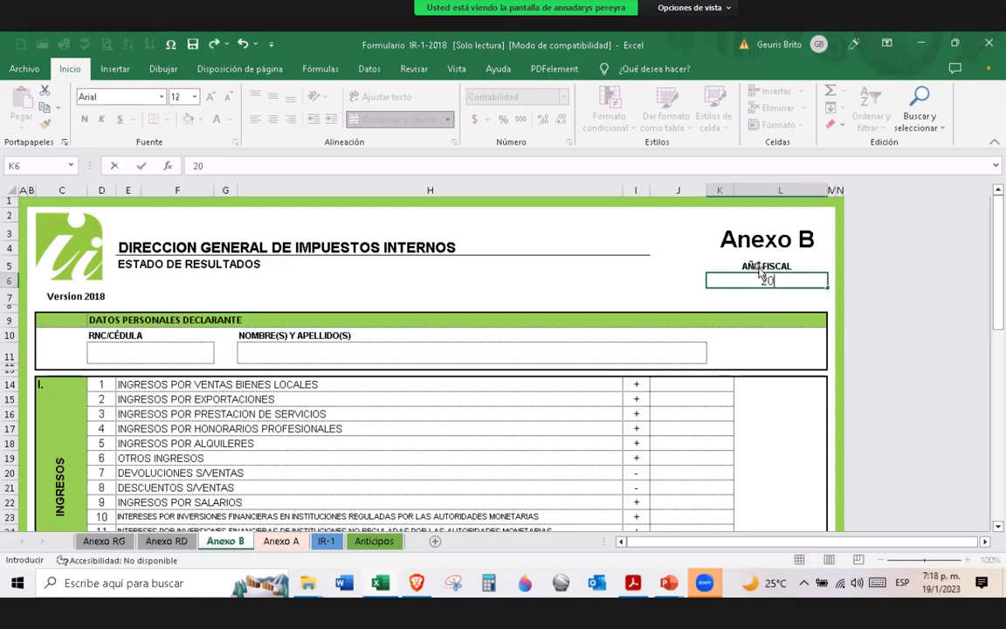
{"action": "left_click", "coordinate": [625, 358]}
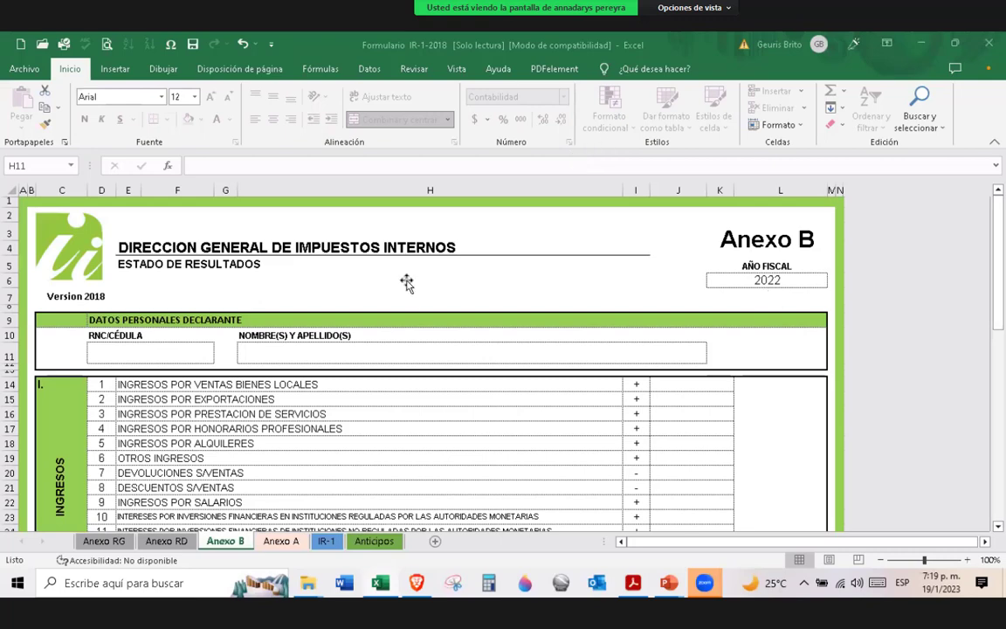
- Fill in the declarant's RNC/Cédula number and full name in the personal data section of Anexo B
{"action": "left_click", "coordinate": [120, 345]}
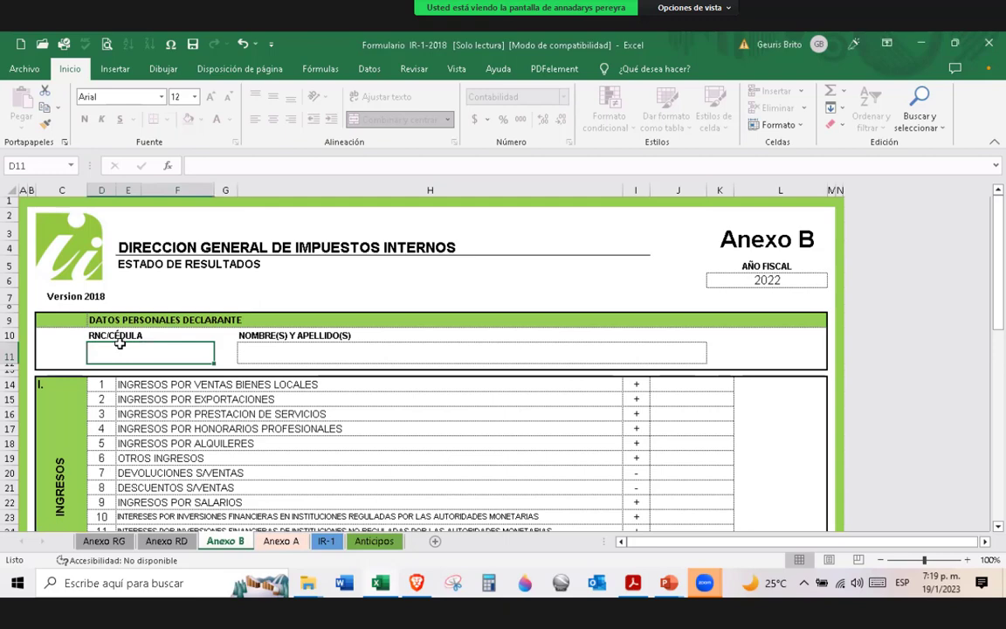
{"action": "type", "text": "1"}
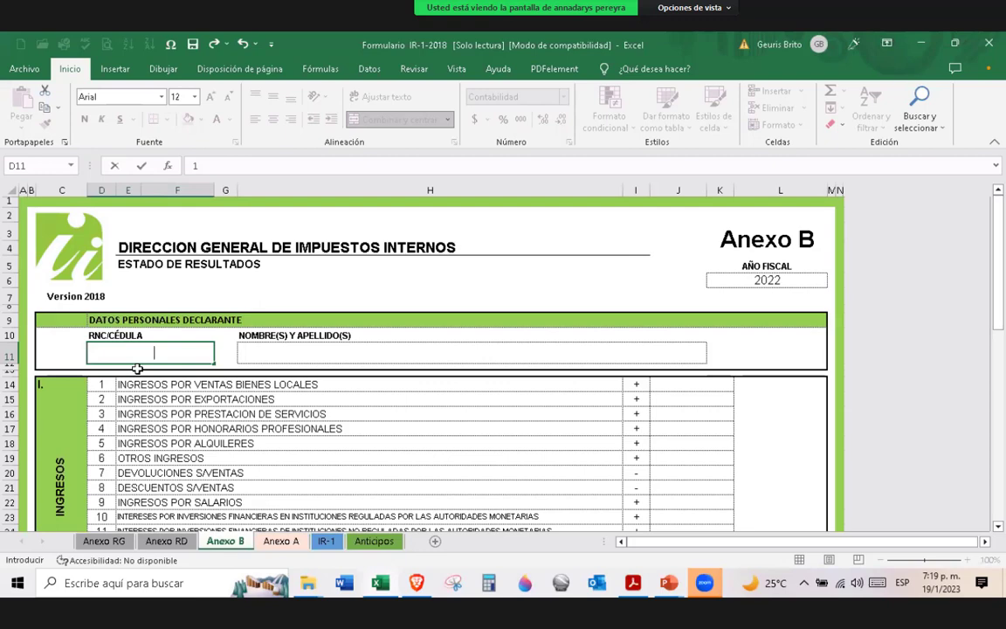
{"action": "type", "text": "2345678911"}
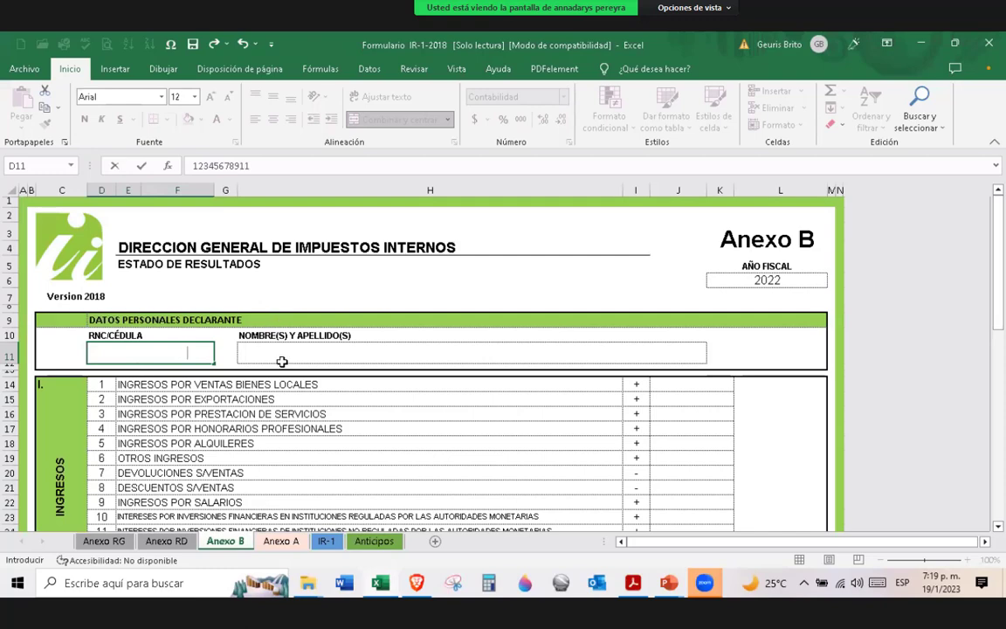
{"action": "left_click", "coordinate": [288, 356]}
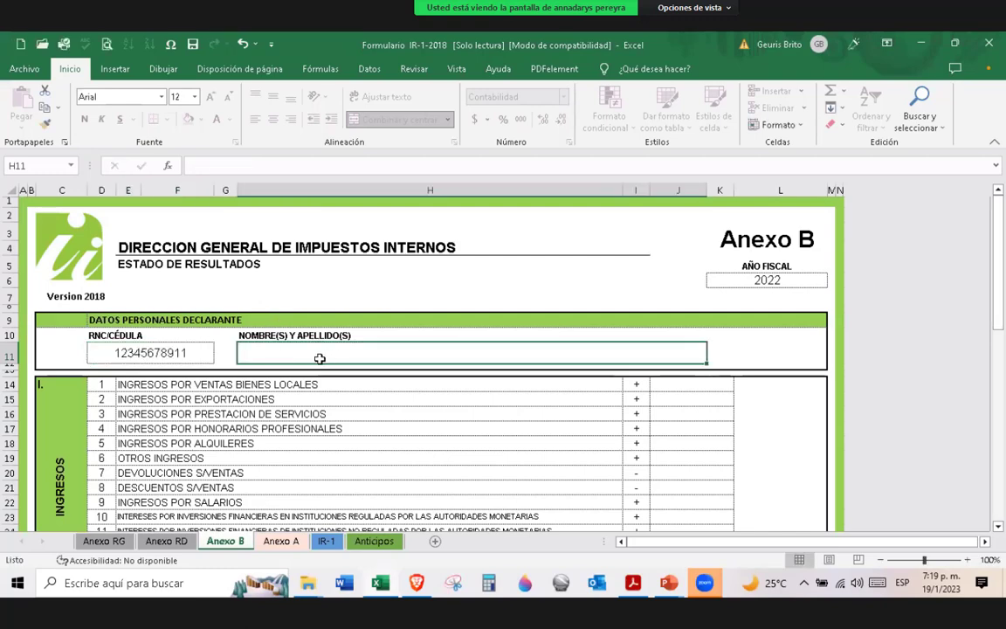
{"action": "type", "text": "ju"}
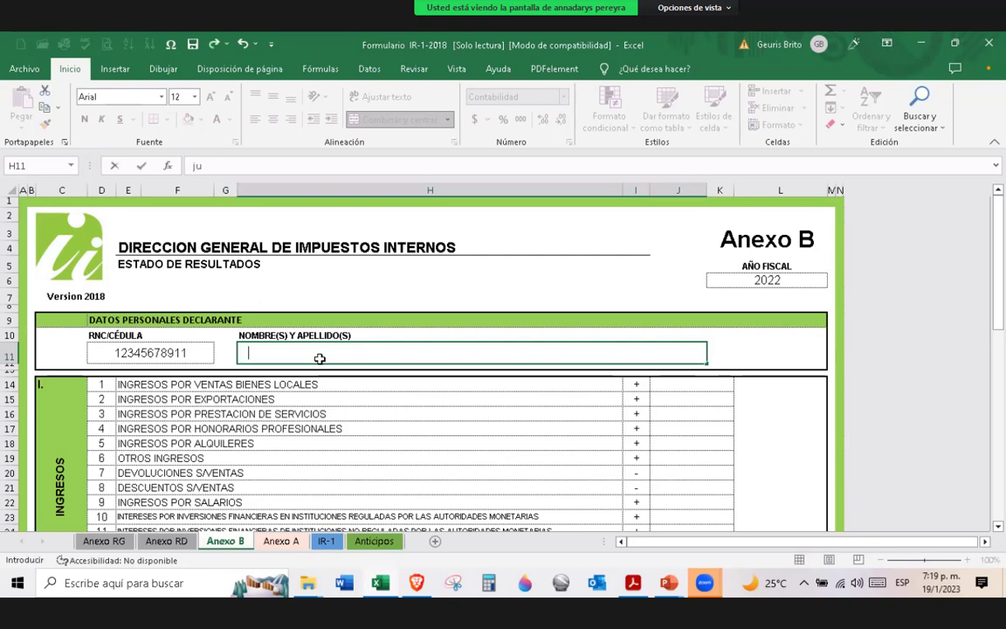
{"action": "type", "text": "an perez"}
{"action": "left_click", "coordinate": [140, 354]}
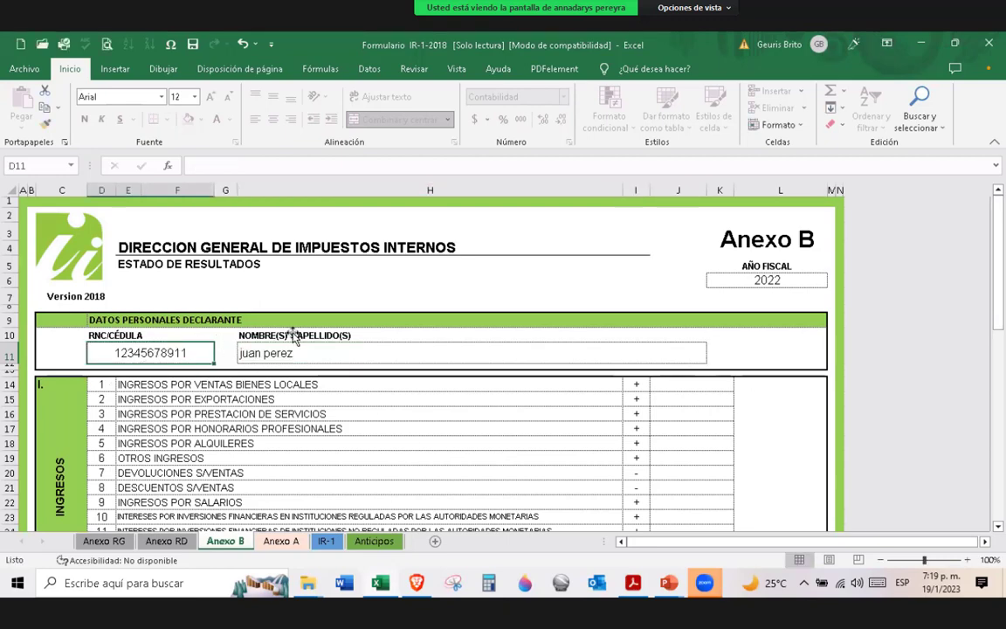
- Enter 1500000 for Ingresos por honorarios profesionales (casilla 4) in the Ingresos section of Anexo B
{"action": "scroll", "coordinate": [470, 349], "scroll_direction": "down", "scroll_amount": 1}
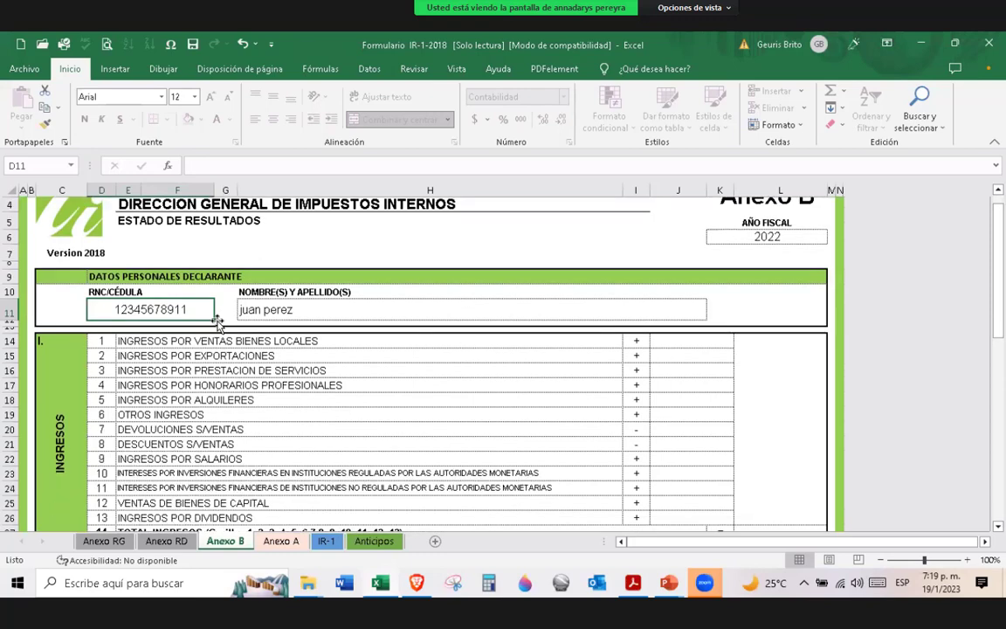
{"action": "scroll", "coordinate": [365, 329], "scroll_direction": "down", "scroll_amount": 1}
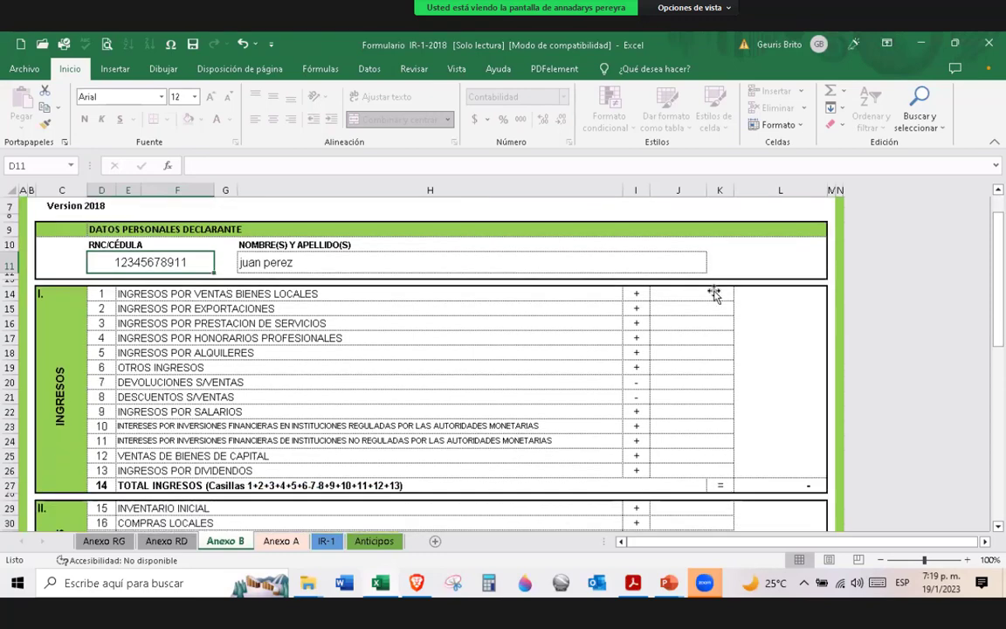
{"action": "left_click", "coordinate": [685, 294]}
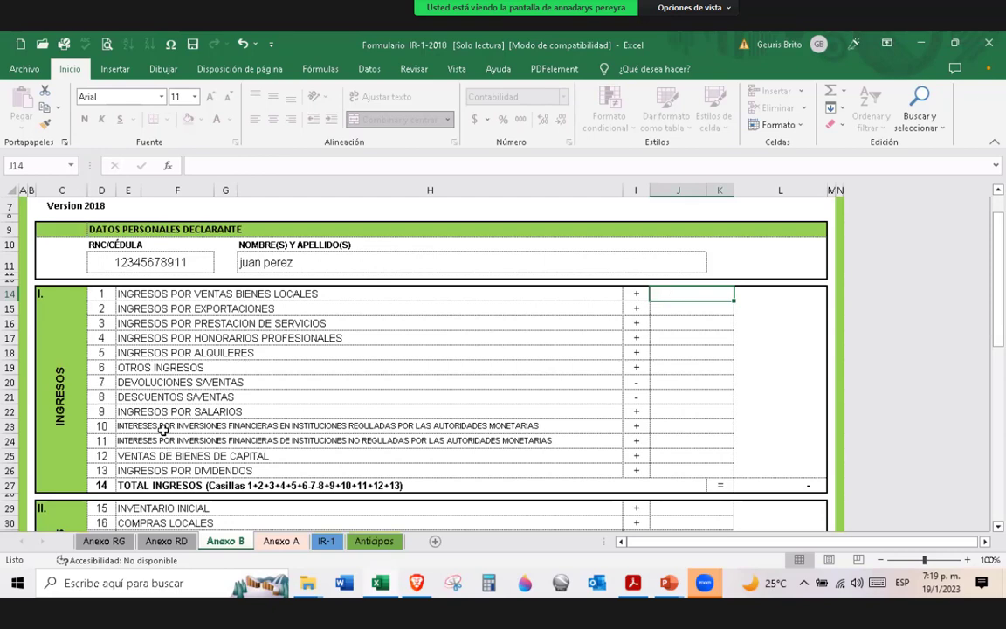
{"action": "scroll", "coordinate": [718, 319], "scroll_direction": "up", "scroll_amount": 1}
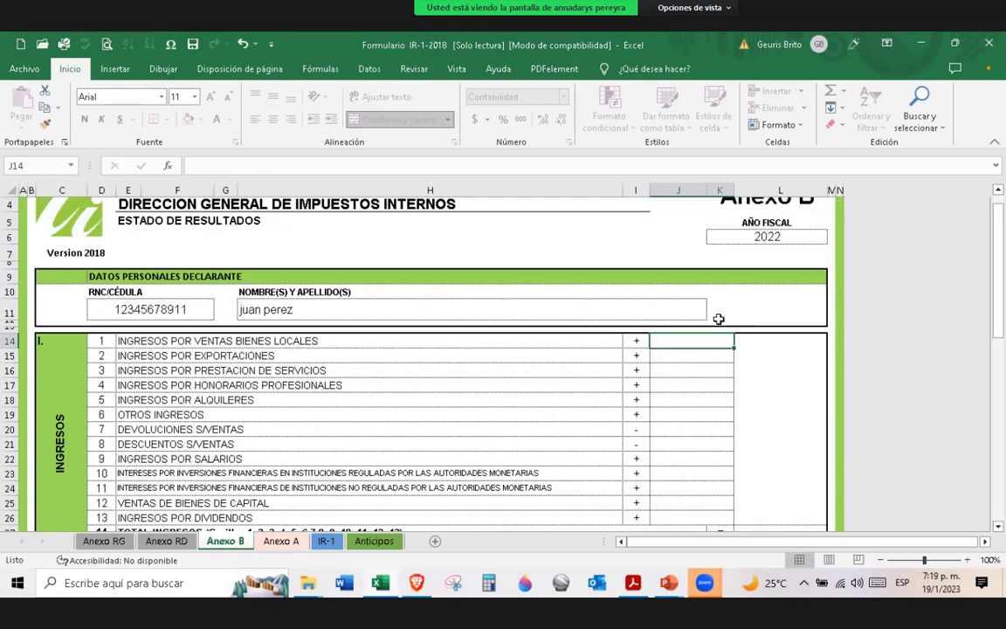
{"action": "scroll", "coordinate": [694, 351], "scroll_direction": "down", "scroll_amount": 1}
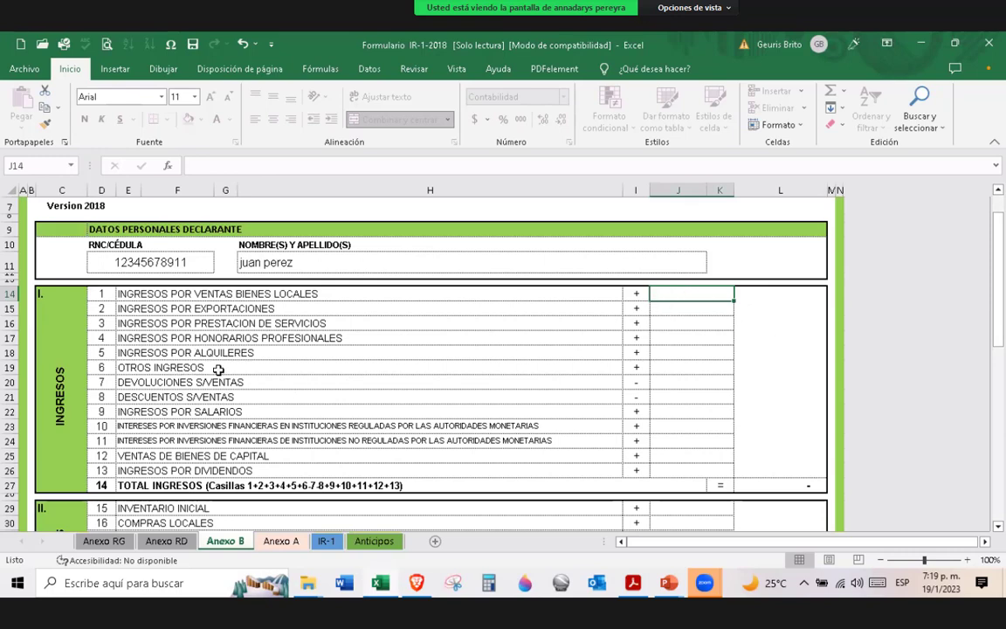
{"action": "left_click", "coordinate": [679, 368]}
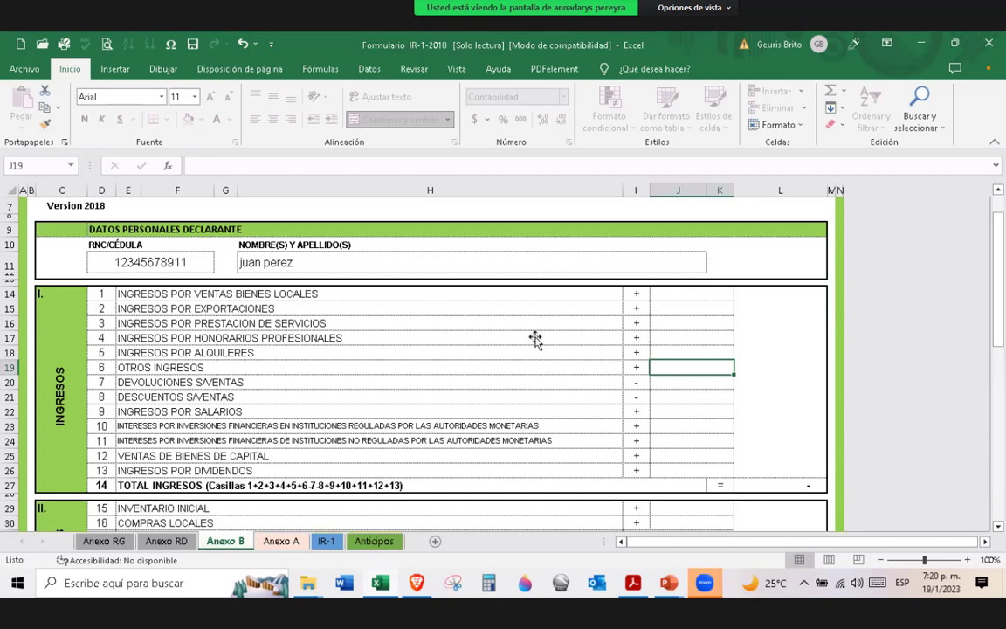
{"action": "left_click", "coordinate": [673, 338]}
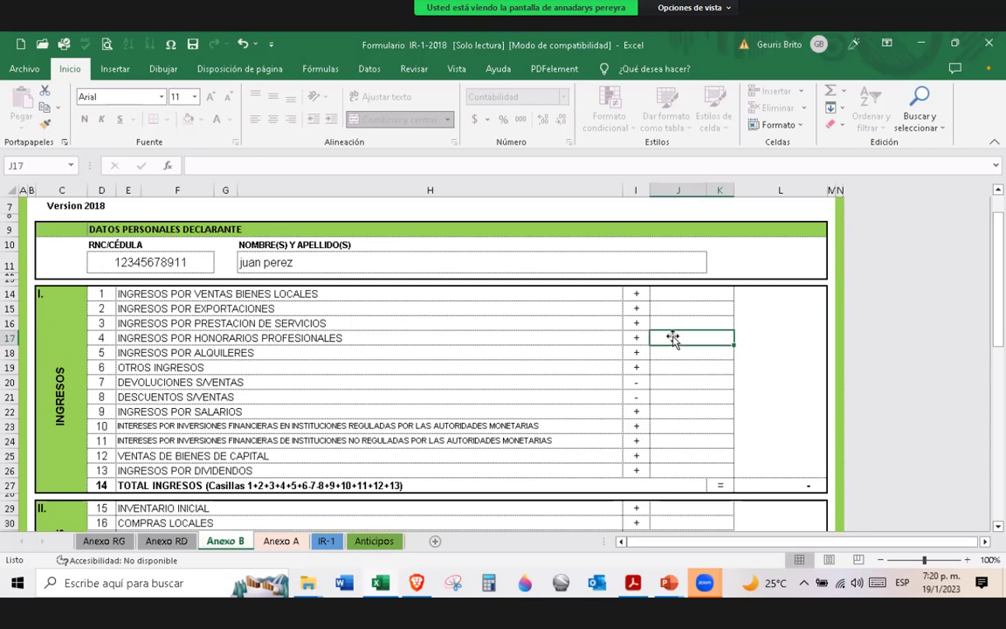
{"action": "type", "text": "150000"}
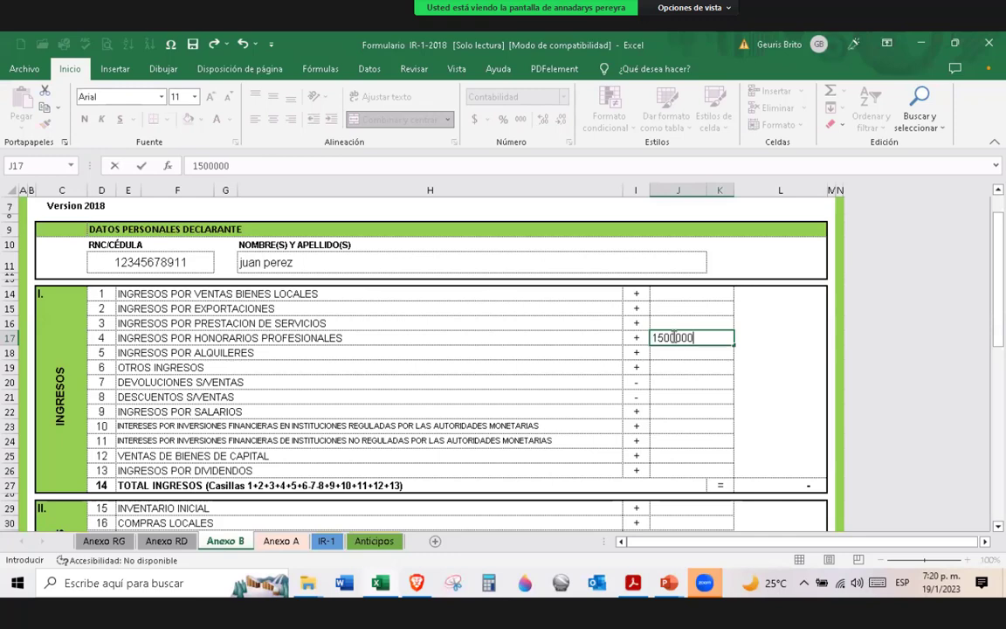
{"action": "type", "text": "0"}
{"action": "left_click", "coordinate": [725, 382]}
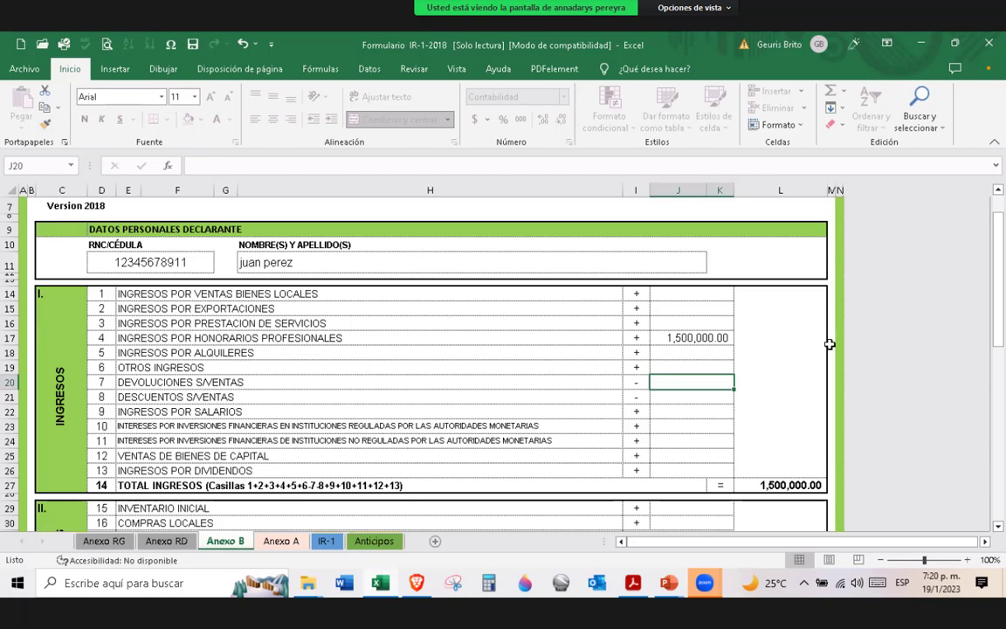
- Enter 250,000 for Ingresos por prestación de servicios (casilla 3) in Anexo B
{"action": "left_click", "coordinate": [694, 350]}
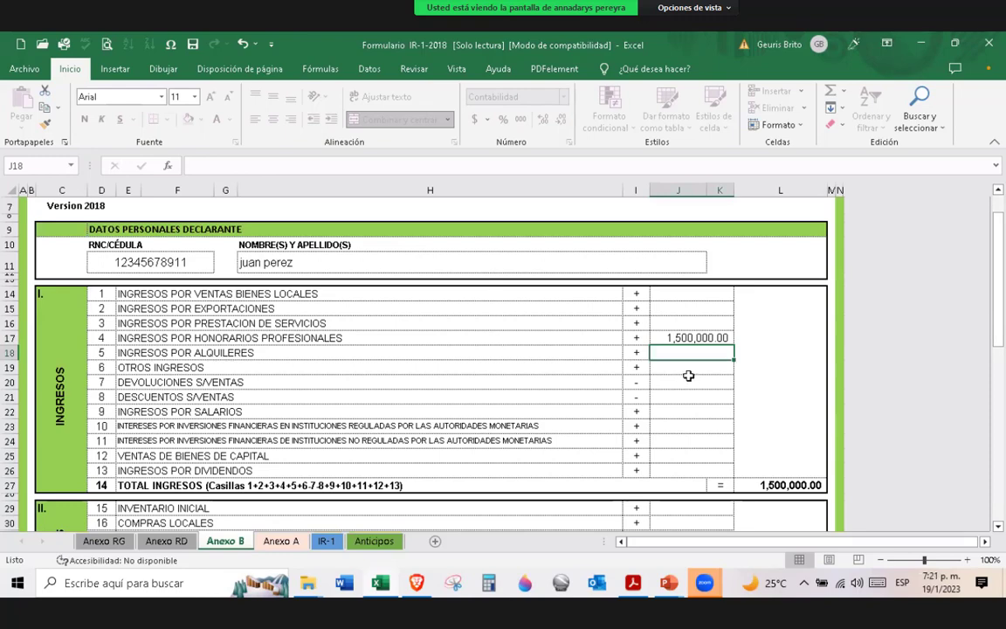
{"action": "left_click", "coordinate": [693, 318]}
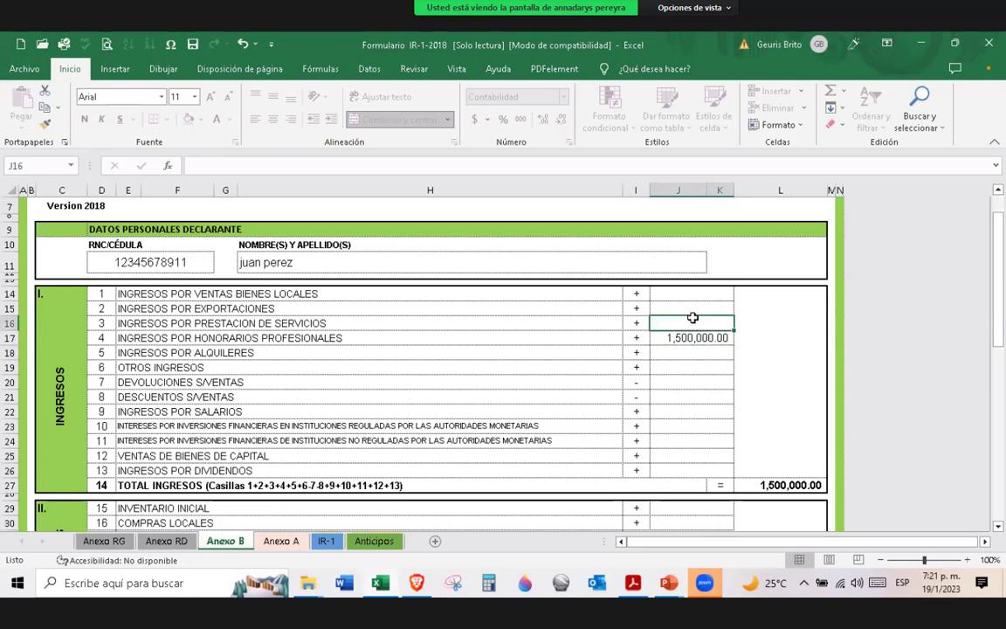
{"action": "type", "text": "250"}
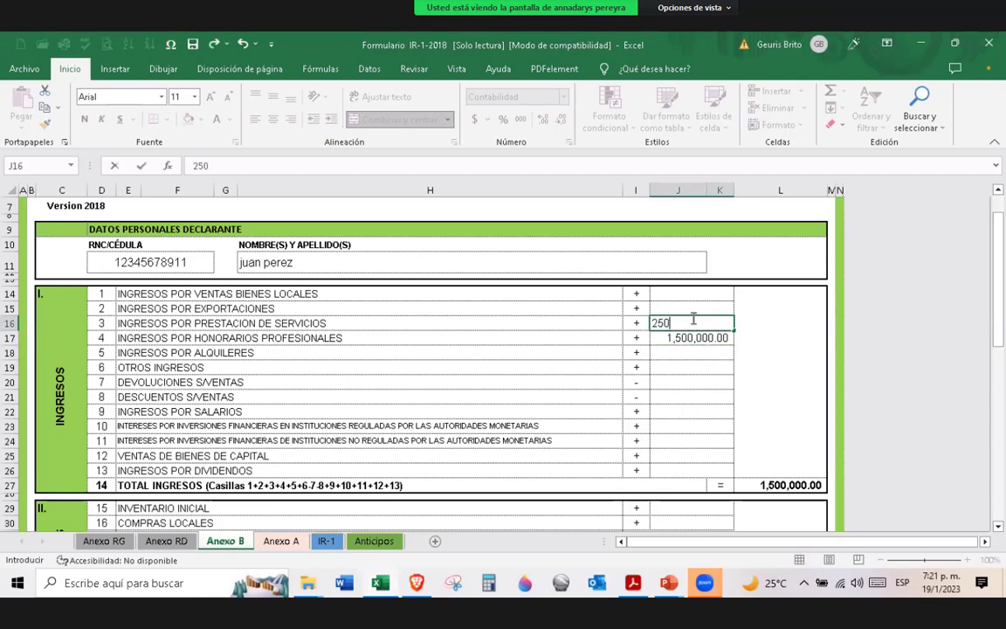
{"action": "type", "text": ",00000"}
{"action": "left_click", "coordinate": [717, 365]}
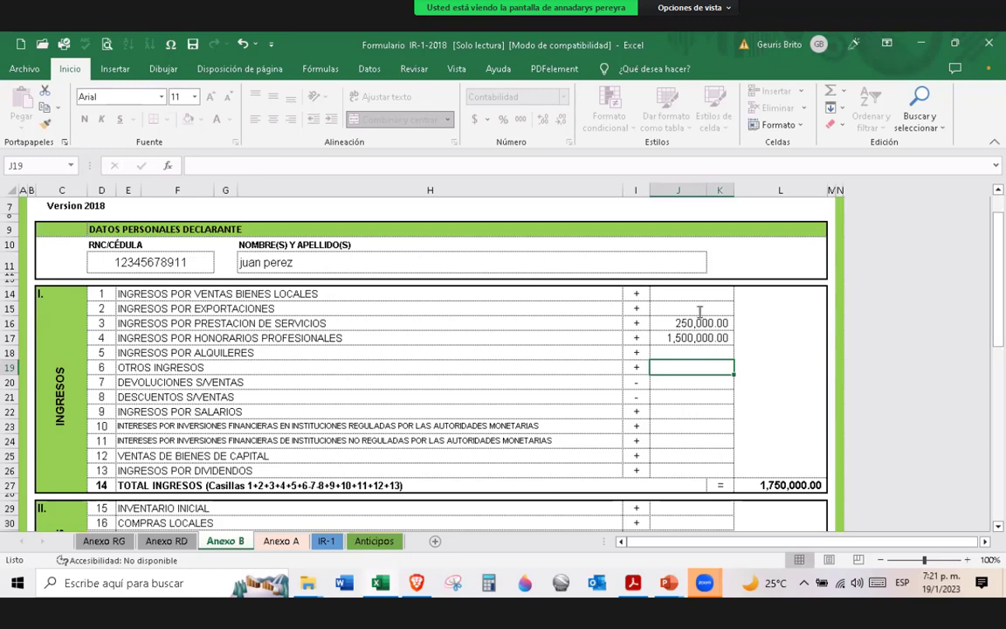
- Compare the entries for service income and professional fees in casillas 3 and 4 of Anexo B
{"action": "left_click", "coordinate": [705, 325]}
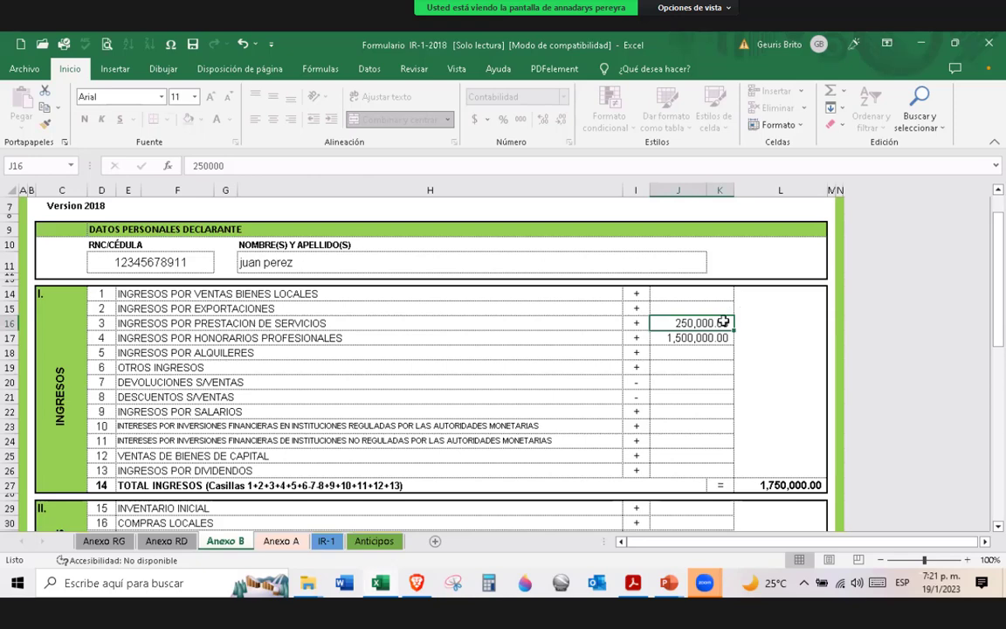
{"action": "left_click", "coordinate": [687, 341]}
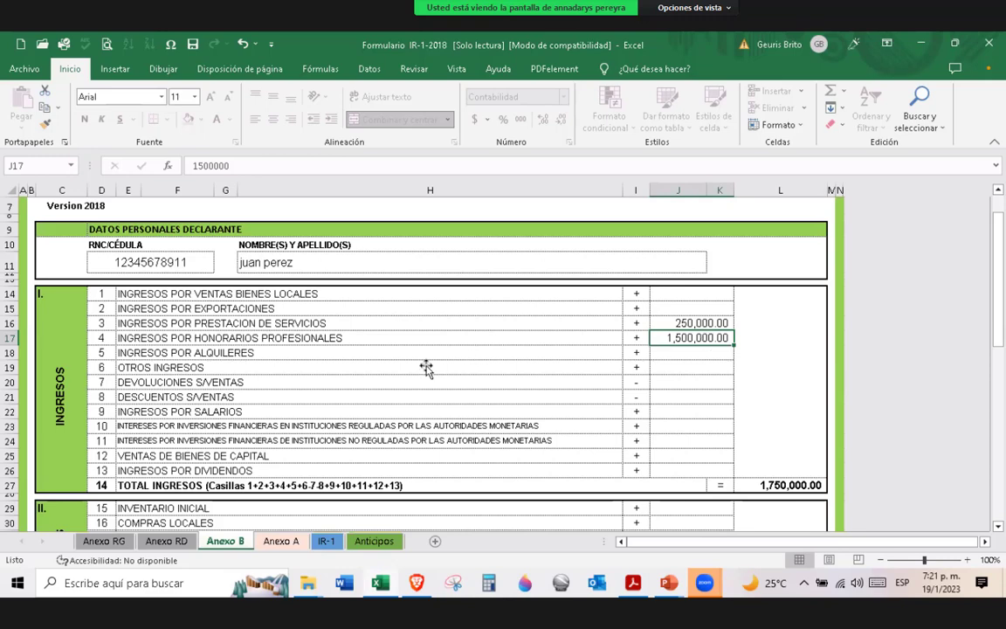
{"action": "left_click", "coordinate": [703, 324]}
{"action": "left_click", "coordinate": [704, 337]}
{"action": "key", "text": "Up"}
{"action": "left_click", "coordinate": [710, 339]}
{"action": "left_click", "coordinate": [696, 323]}
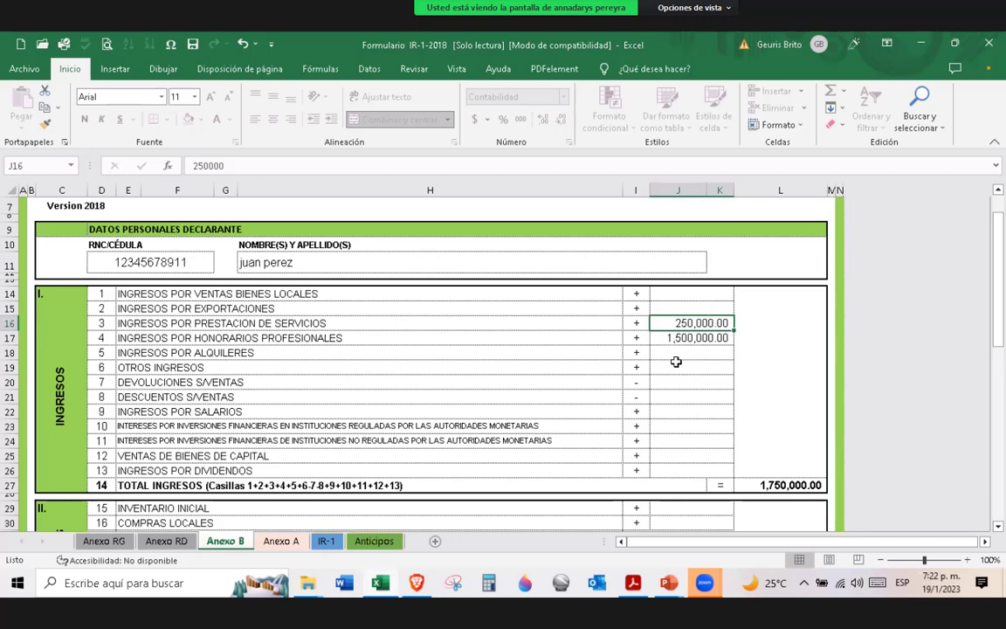
{"action": "key", "text": "Down"}
{"action": "key", "text": "Down"}
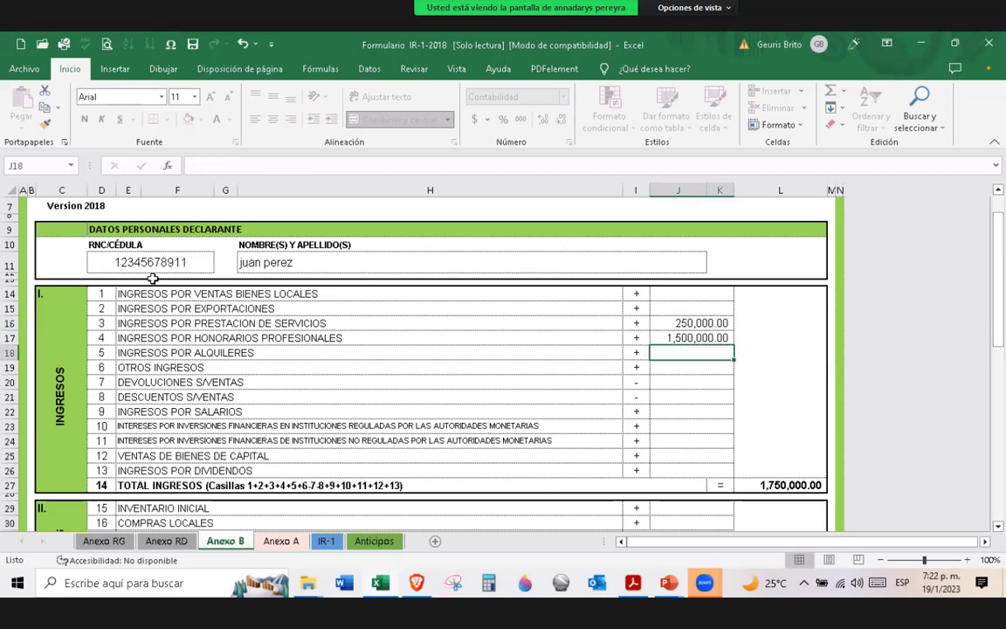
- Enter 600000 for Ingresos por salarios (casilla 9) in the Ingresos section of Anexo B
{"action": "scroll", "coordinate": [170, 304], "scroll_direction": "down", "scroll_amount": 2}
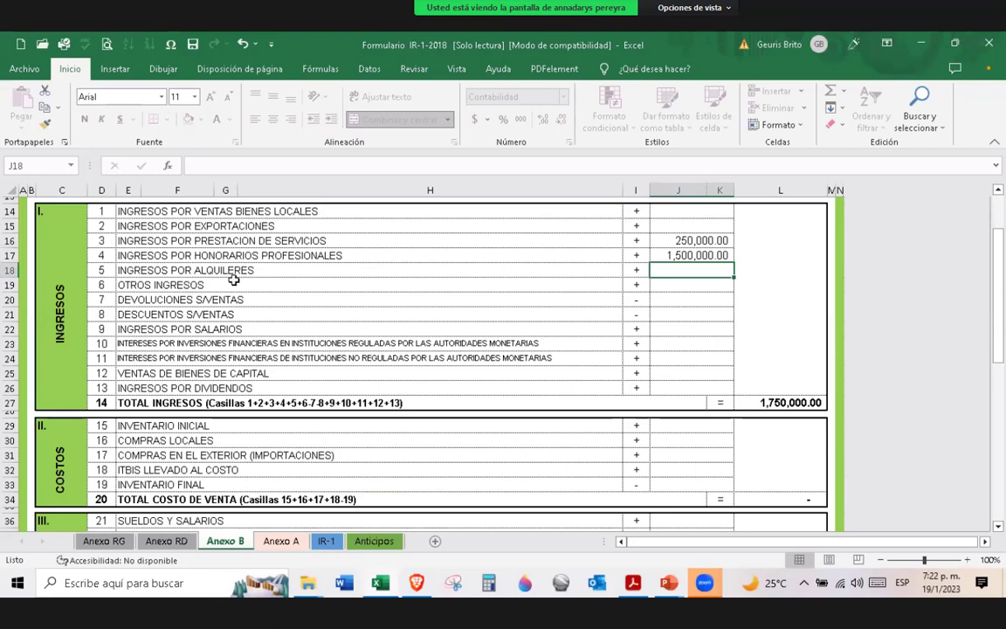
{"action": "left_click", "coordinate": [685, 330]}
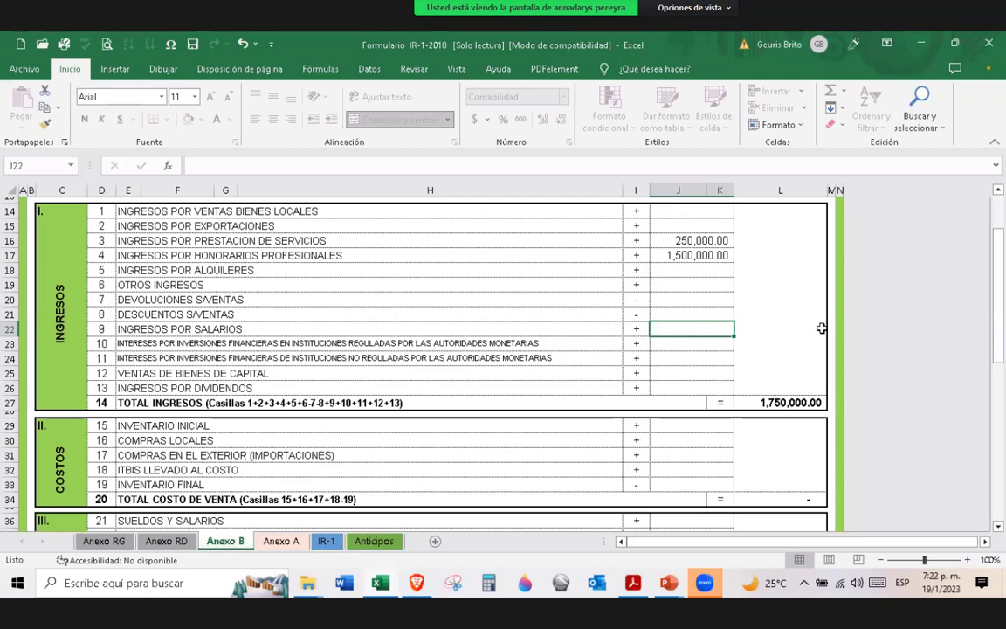
{"action": "type", "text": "60000"}
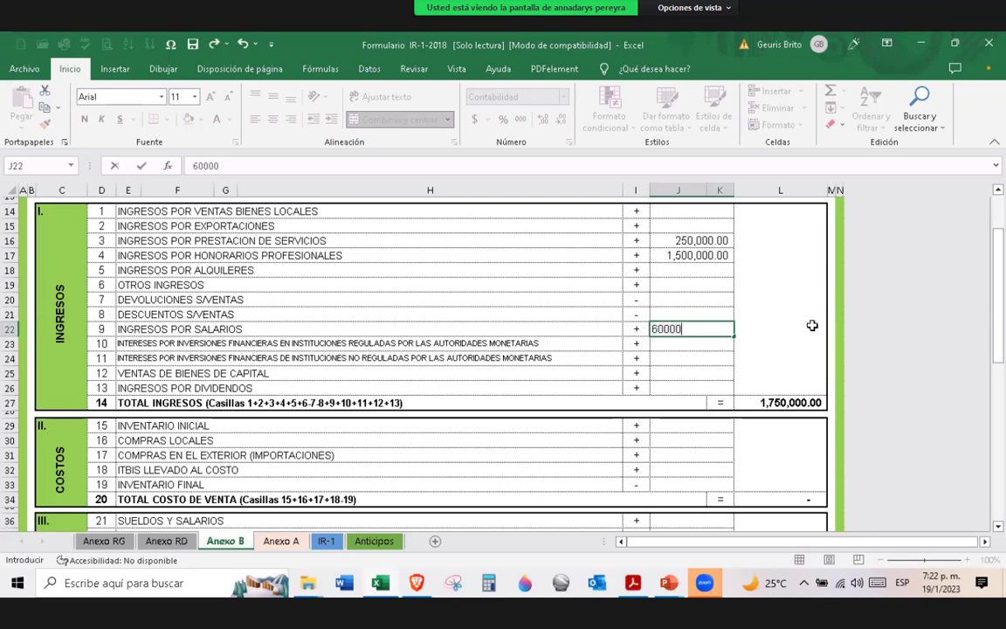
{"action": "type", "text": "0"}
{"action": "key", "text": "Return"}
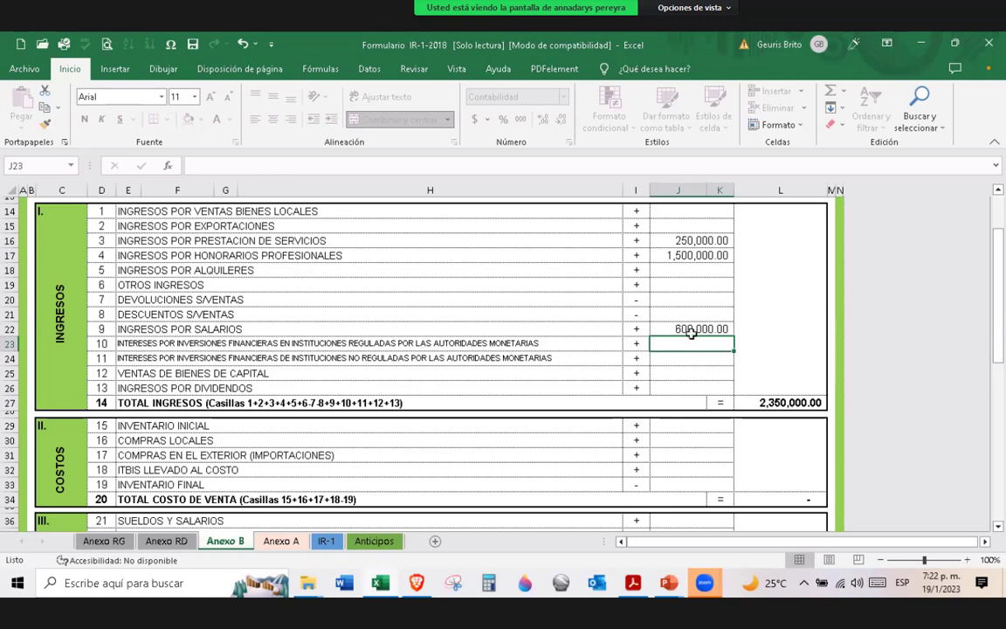
- Enter 75000 for Ingresos por dividendos (casilla 13) in the Ingresos section of Anexo B
{"action": "left_click", "coordinate": [685, 390]}
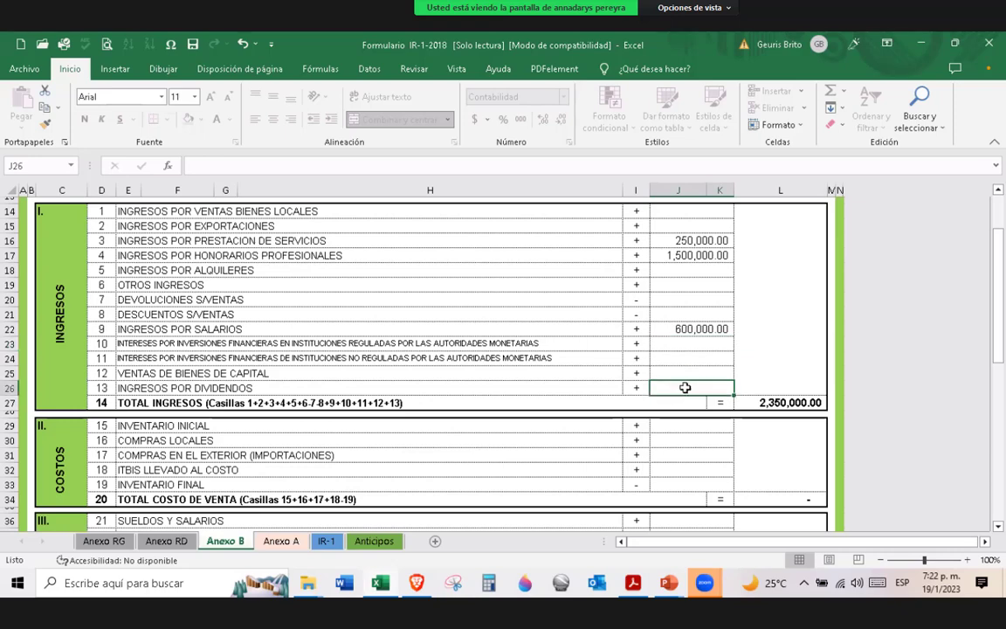
{"action": "type", "text": "75000"}
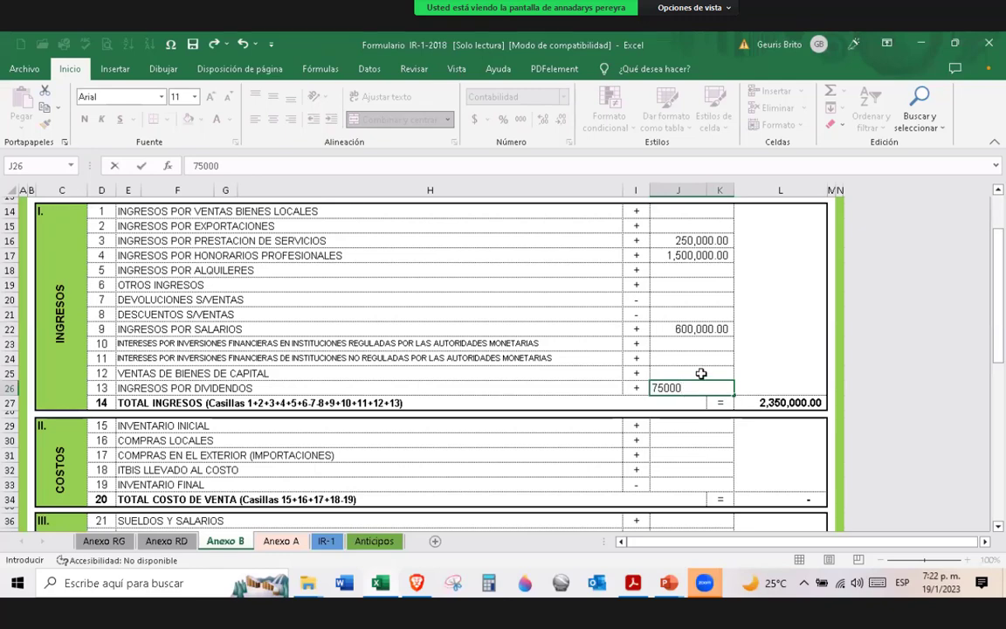
{"action": "left_click", "coordinate": [700, 373]}
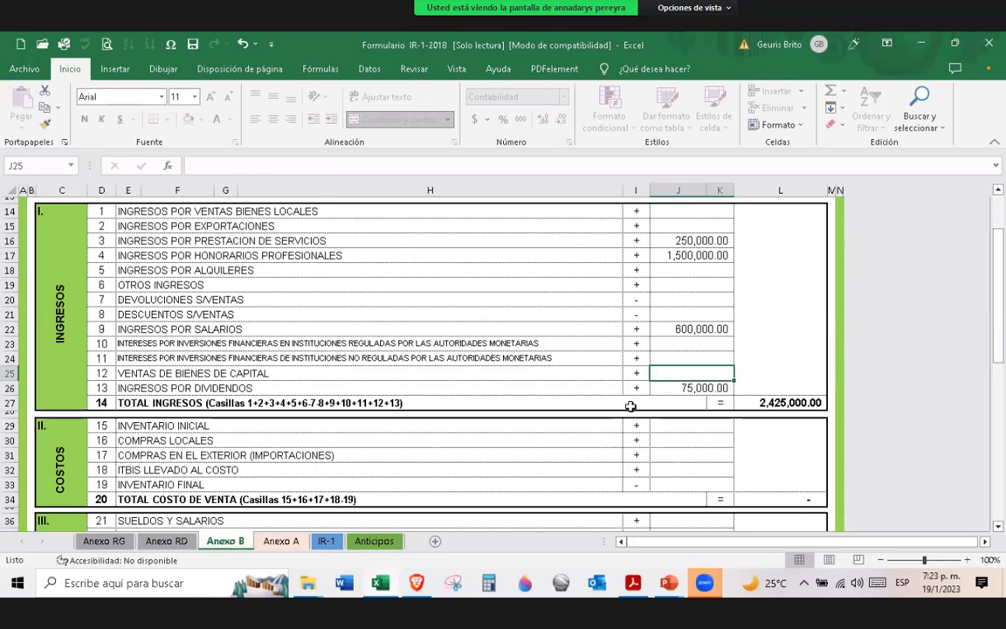
{"action": "left_click", "coordinate": [691, 389]}
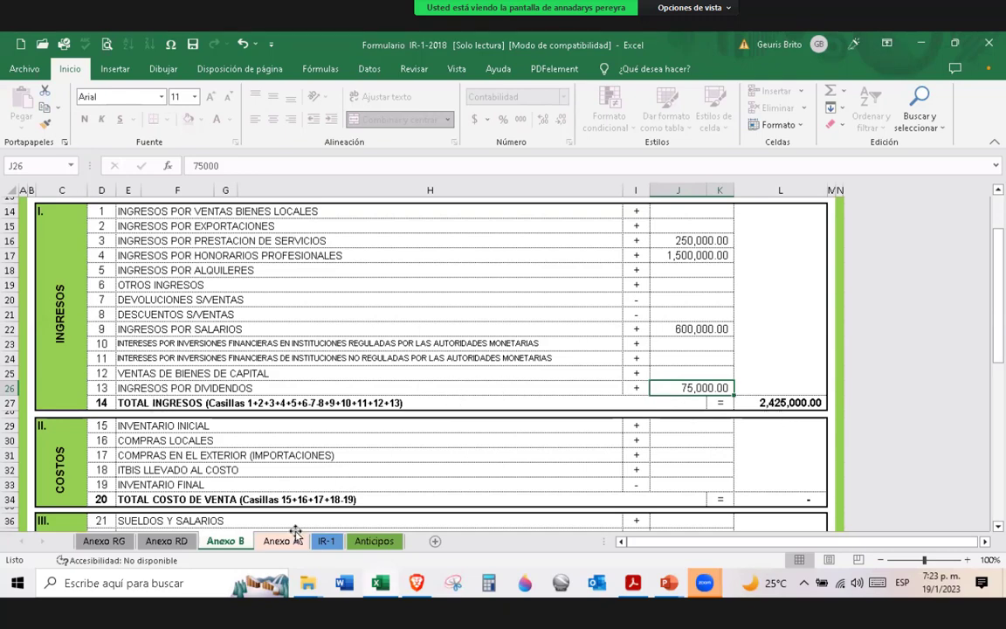
- Compare the Anexo B income total with the IR-1 sheet and review its dividend deduction, exemption, taxable net income and tax settlement boxes
{"action": "key", "text": "ctrl+Page_Down"}
{"action": "key", "text": "ctrl+Page_Down"}
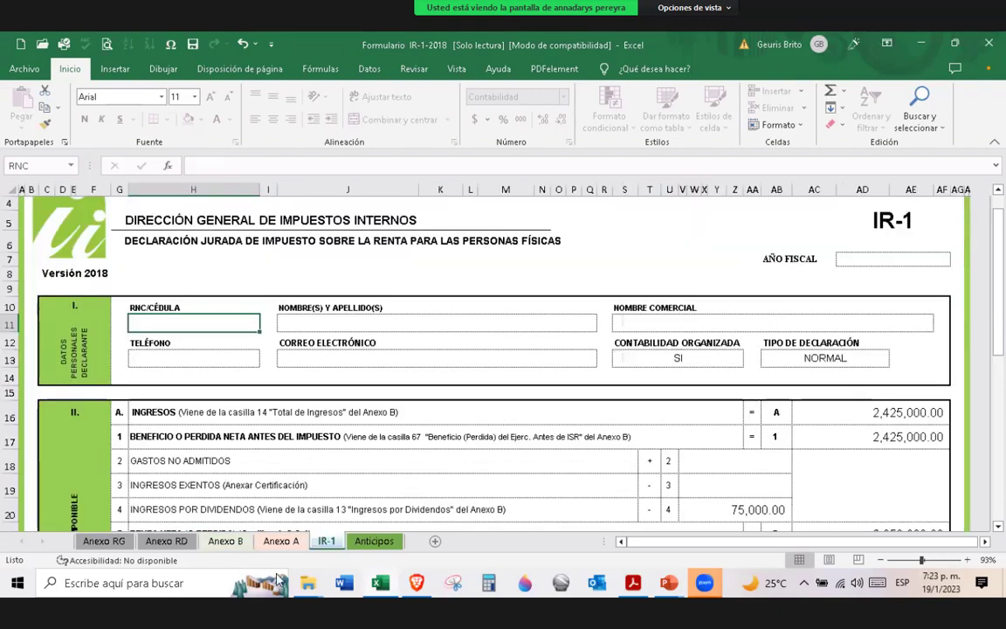
{"action": "scroll", "coordinate": [277, 581], "scroll_direction": "down", "scroll_amount": 1}
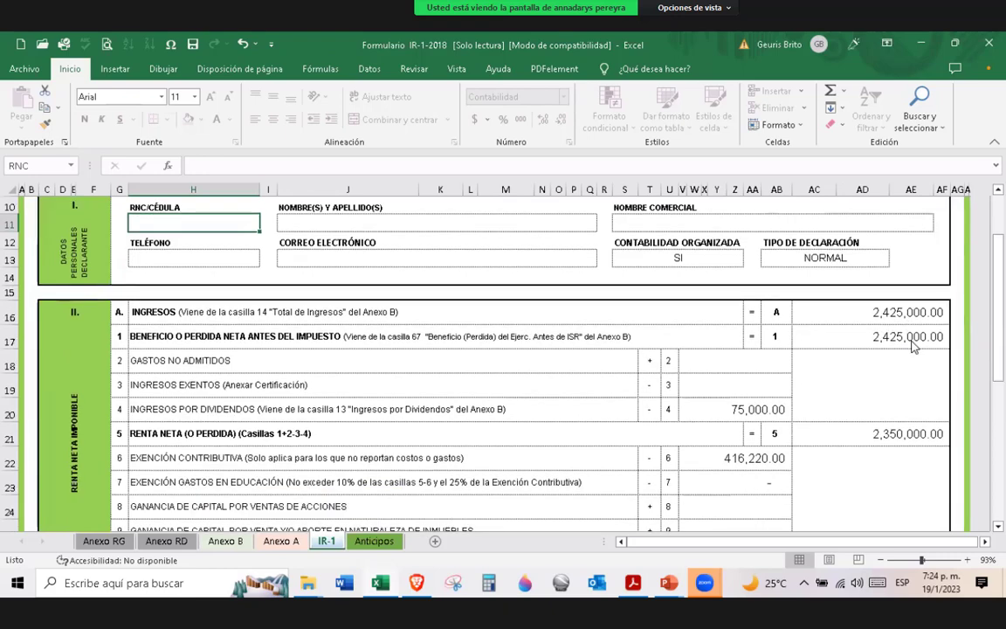
{"action": "left_click", "coordinate": [246, 542]}
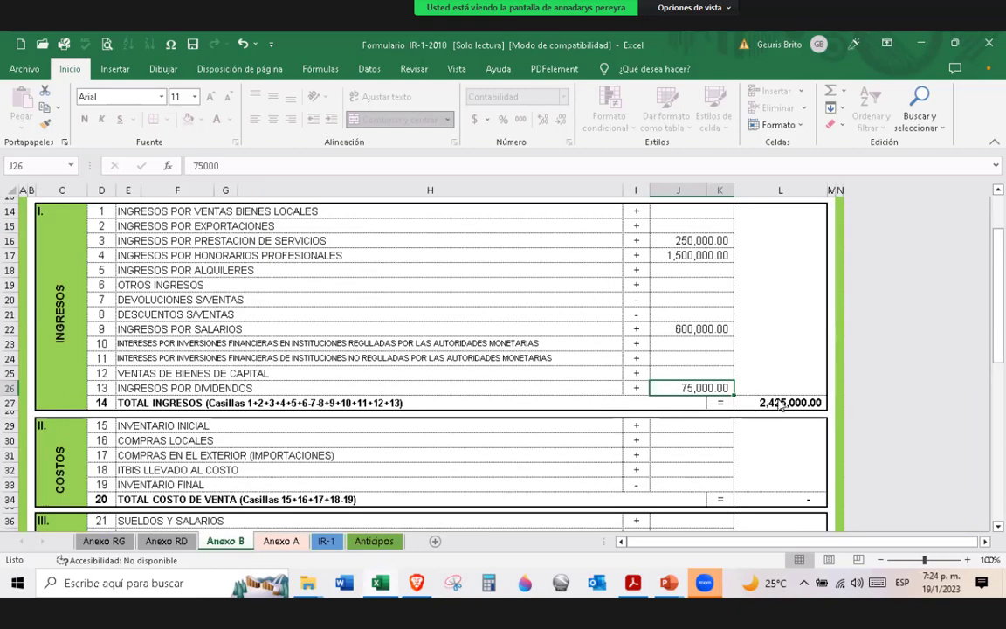
{"action": "left_click", "coordinate": [326, 544]}
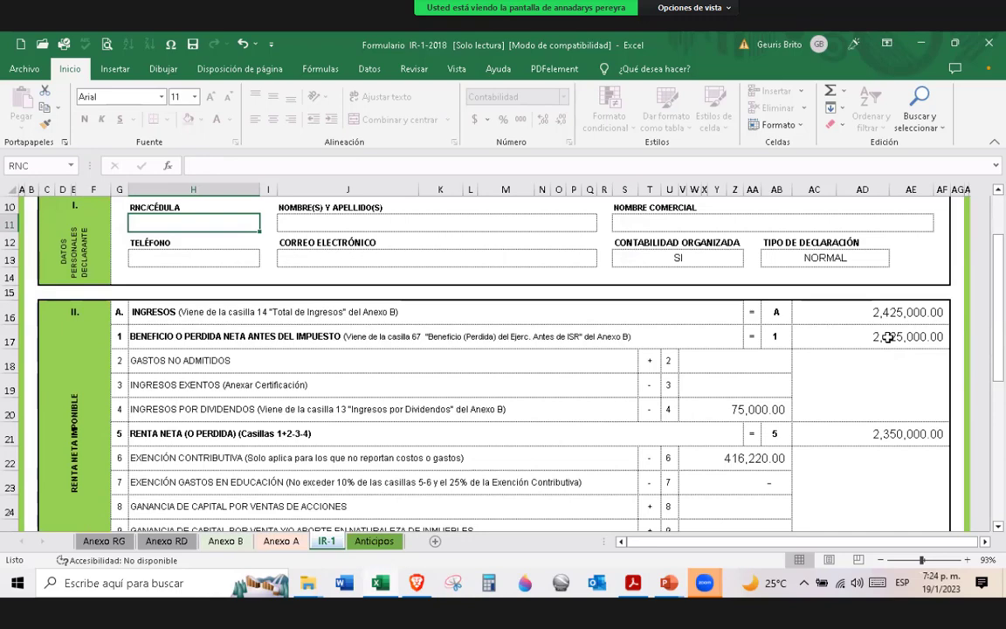
{"action": "scroll", "coordinate": [874, 337], "scroll_direction": "down", "scroll_amount": 1}
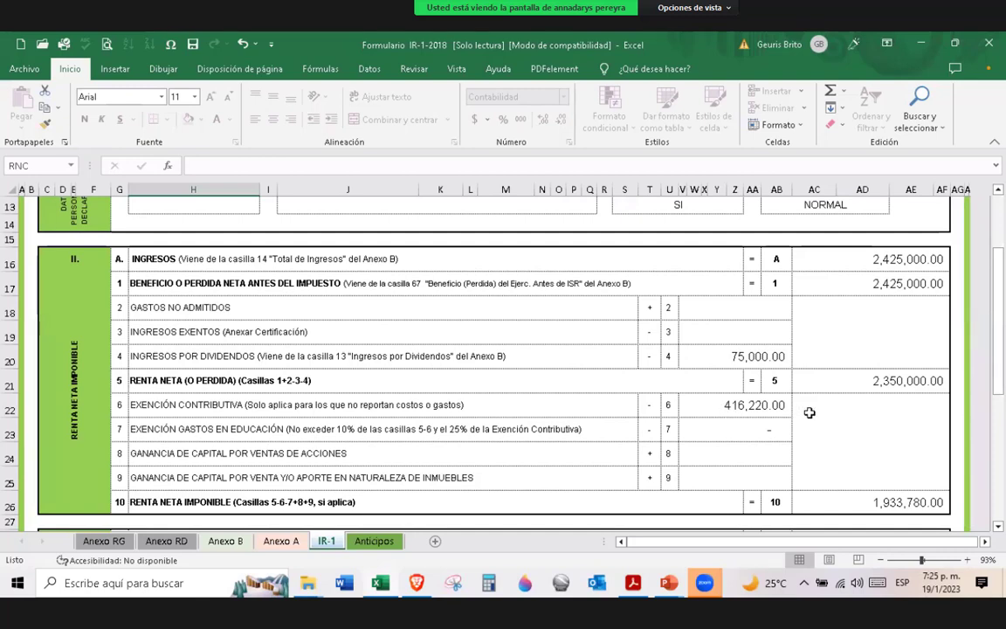
{"action": "scroll", "coordinate": [809, 412], "scroll_direction": "down", "scroll_amount": 1}
{"action": "scroll", "coordinate": [761, 378], "scroll_direction": "down", "scroll_amount": 1}
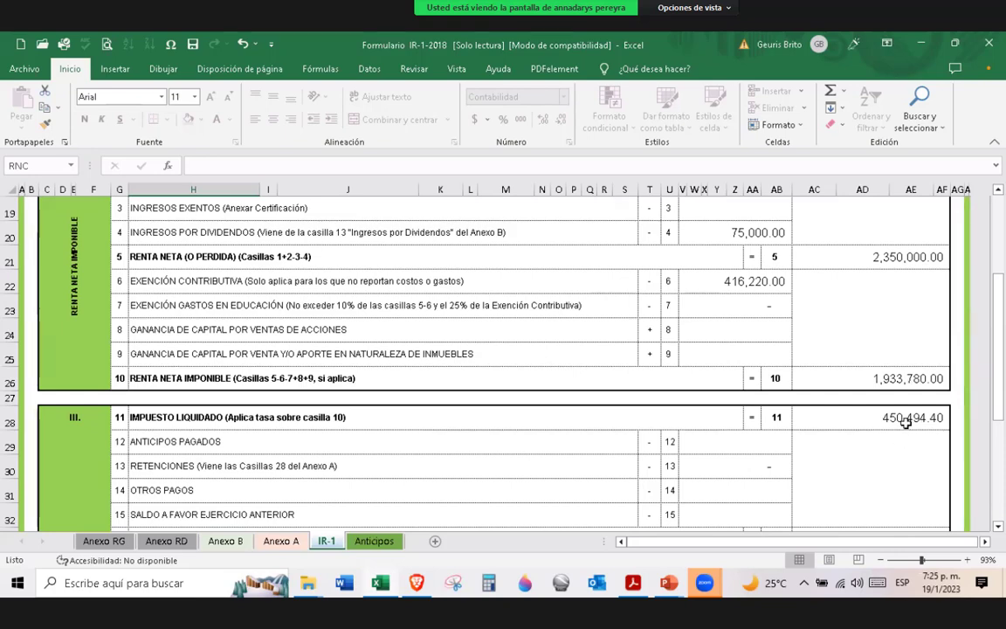
{"action": "scroll", "coordinate": [905, 421], "scroll_direction": "down", "scroll_amount": 1}
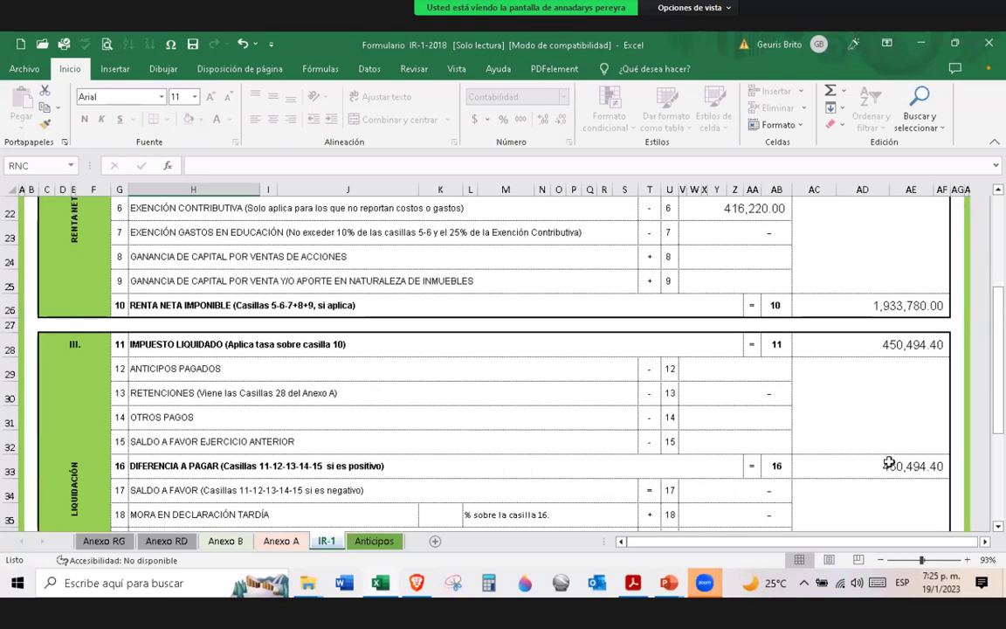
{"action": "scroll", "coordinate": [889, 463], "scroll_direction": "up", "scroll_amount": 1}
{"action": "scroll", "coordinate": [889, 461], "scroll_direction": "up", "scroll_amount": 3}
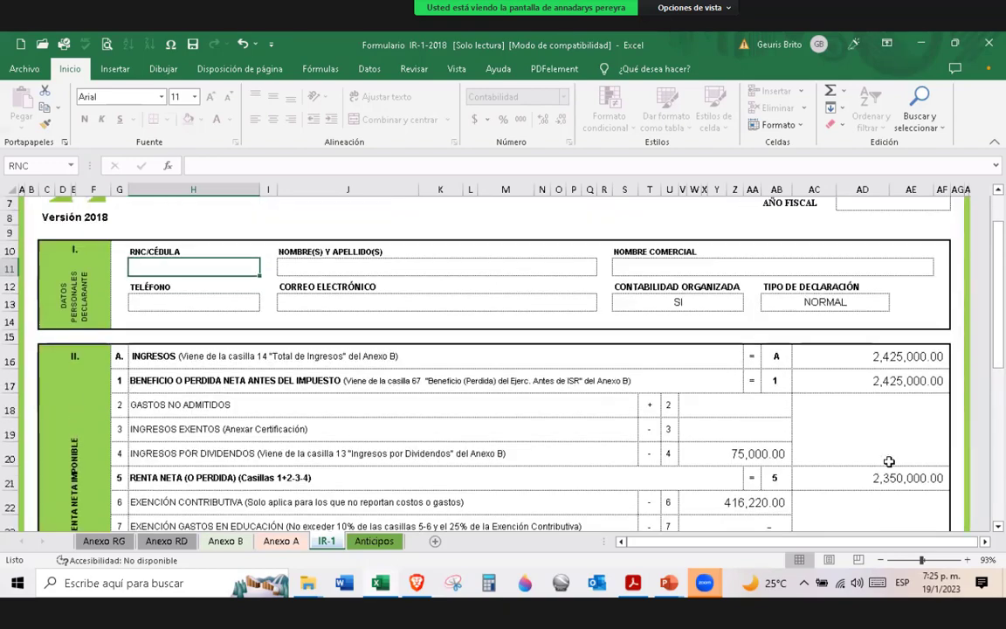
{"action": "scroll", "coordinate": [889, 461], "scroll_direction": "down", "scroll_amount": 1}
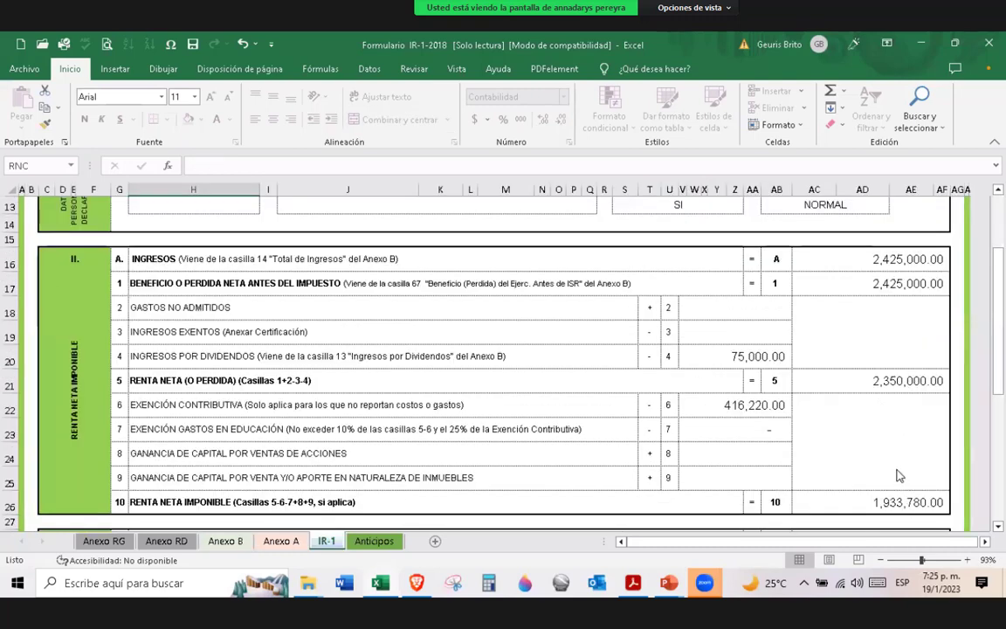
{"action": "scroll", "coordinate": [902, 515], "scroll_direction": "down", "scroll_amount": 4}
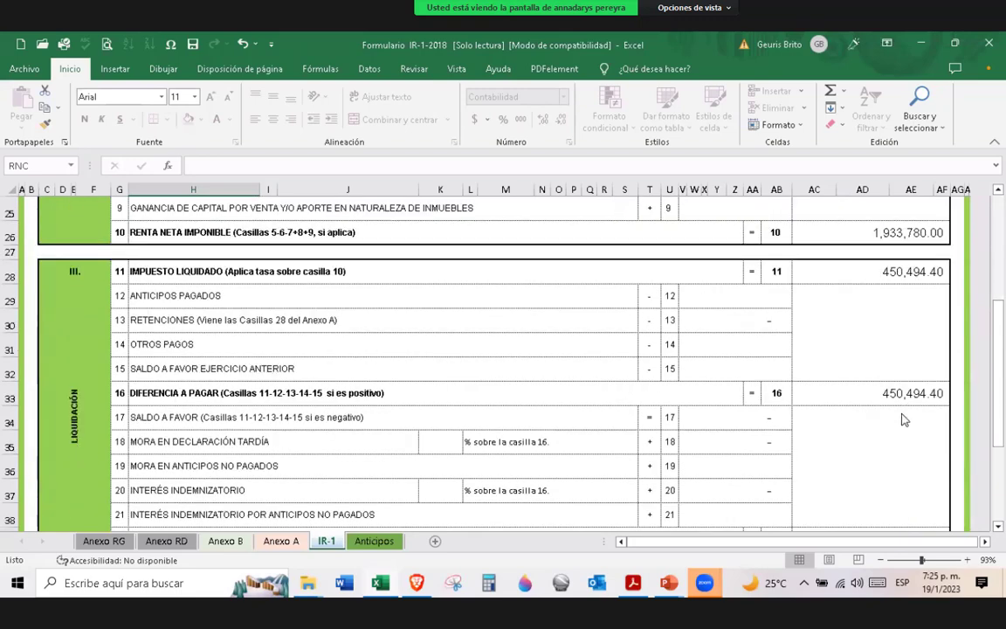
- Clear the dividend income in casilla 13 of Anexo B and check the tax payable on the IR-1 sheet
{"action": "key", "text": "ctrl+Page_Up"}
{"action": "key", "text": "ctrl+Page_Up"}
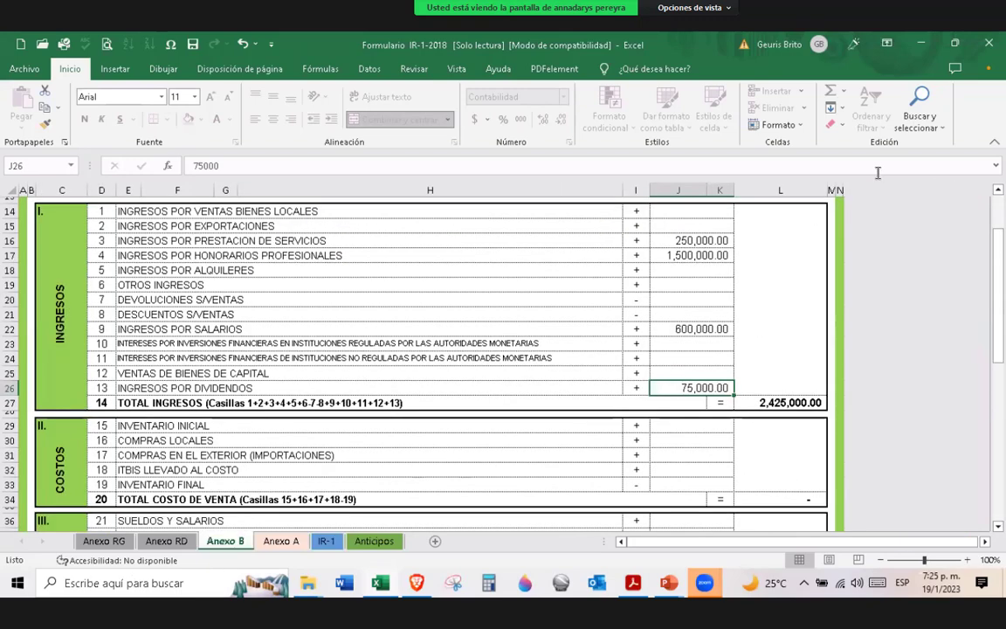
{"action": "left_click", "coordinate": [713, 385]}
{"action": "key", "text": "Delete"}
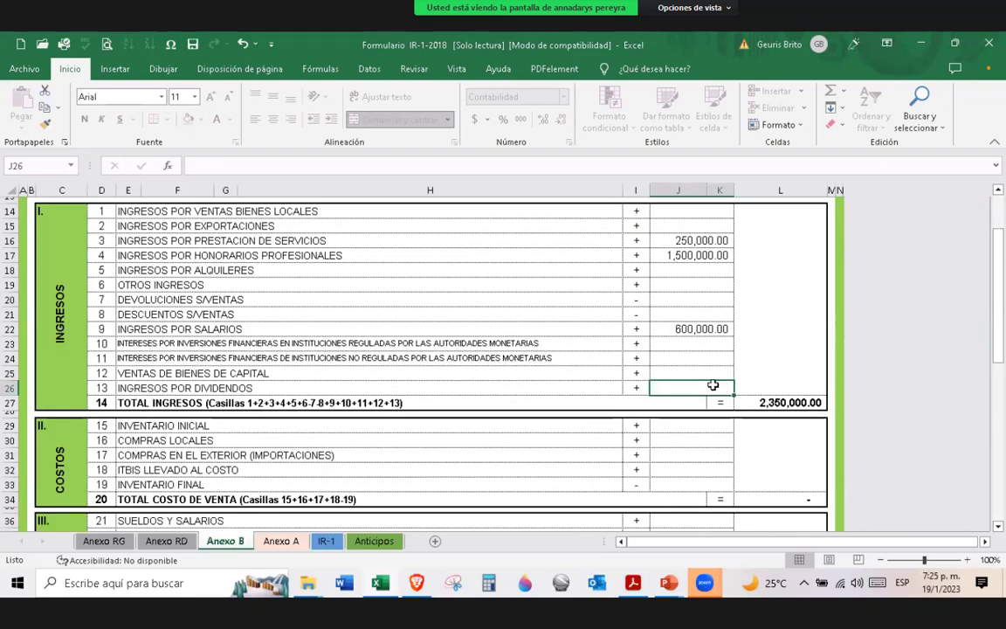
{"action": "key", "text": "ctrl+Page_Down"}
{"action": "key", "text": "ctrl+Page_Down"}
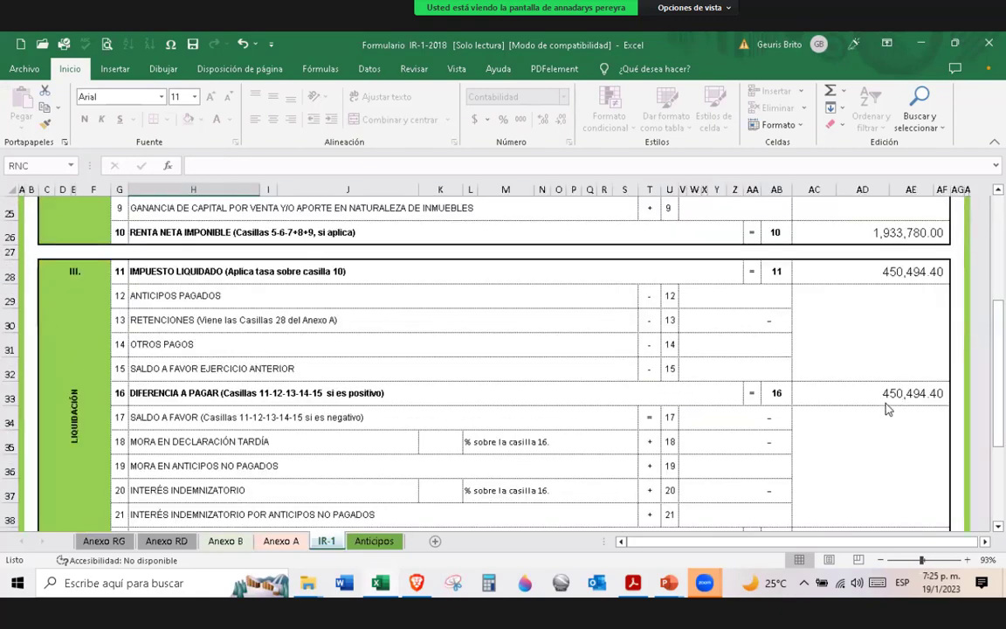
- Re-enter 75000 for Ingresos por dividendos (casilla 13) in Anexo B and check the Renta Neta Imponible section of IR-1
{"action": "key", "text": "ctrl+Page_Up"}
{"action": "key", "text": "ctrl+Page_Up"}
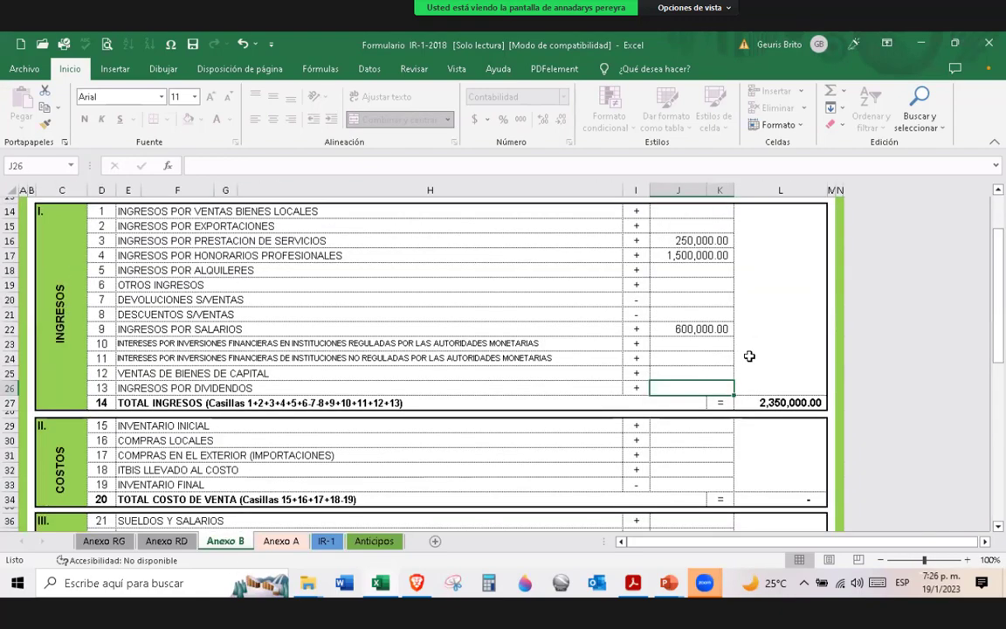
{"action": "type", "text": "75000"}
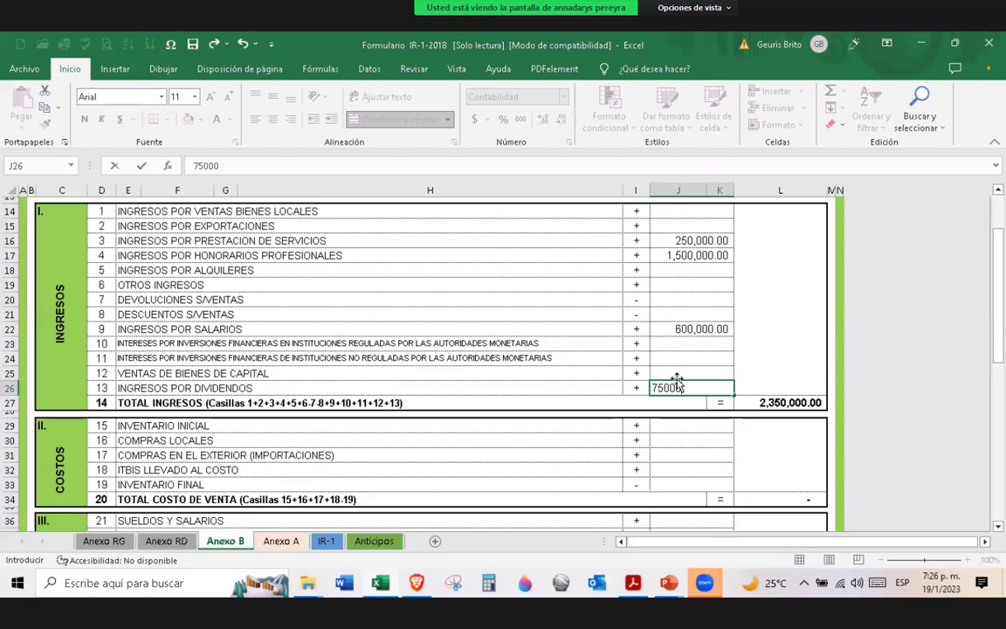
{"action": "left_click", "coordinate": [678, 375]}
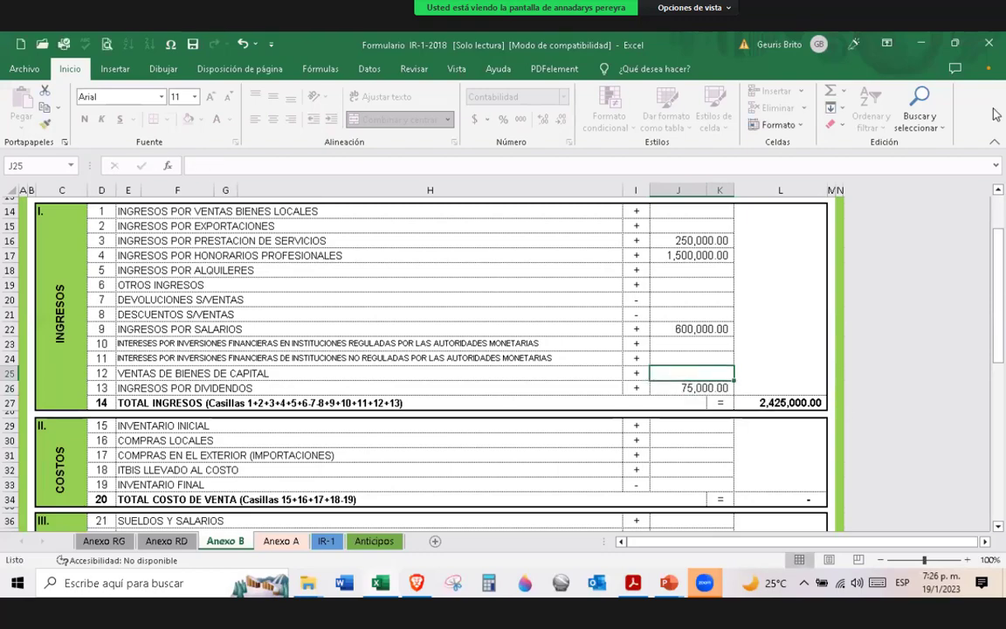
{"action": "key", "text": "ctrl+Page_Down"}
{"action": "key", "text": "ctrl+Page_Down"}
{"action": "scroll", "coordinate": [741, 380], "scroll_direction": "up", "scroll_amount": 4}
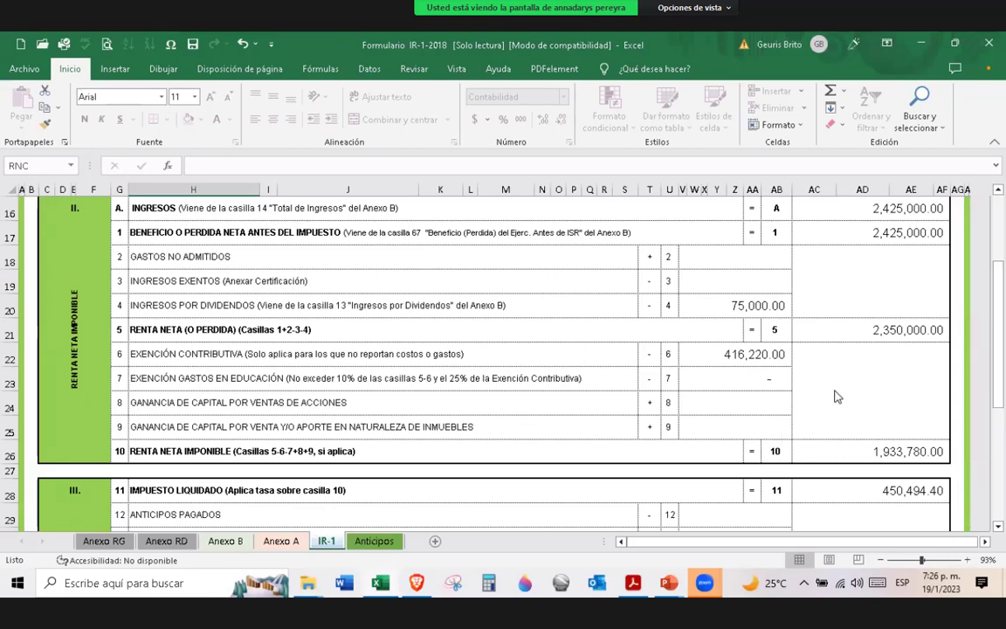
- Enter 120000 for Arrendamientos (casilla 37) in section V of Anexo B
{"action": "left_click", "coordinate": [229, 541]}
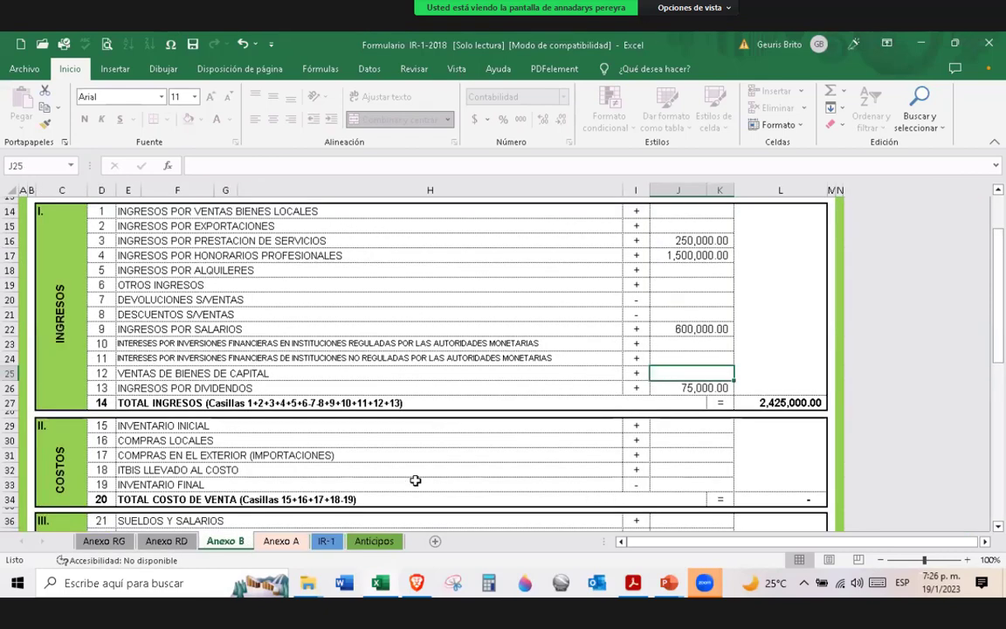
{"action": "scroll", "coordinate": [443, 461], "scroll_direction": "down", "scroll_amount": 1}
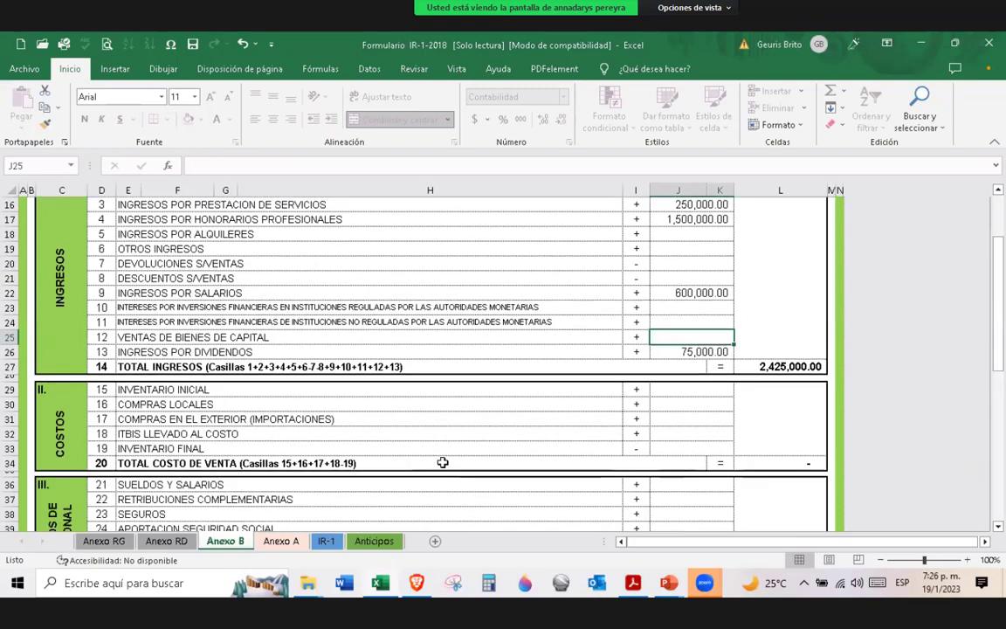
{"action": "scroll", "coordinate": [443, 462], "scroll_direction": "down", "scroll_amount": 2}
{"action": "left_click", "coordinate": [684, 410]}
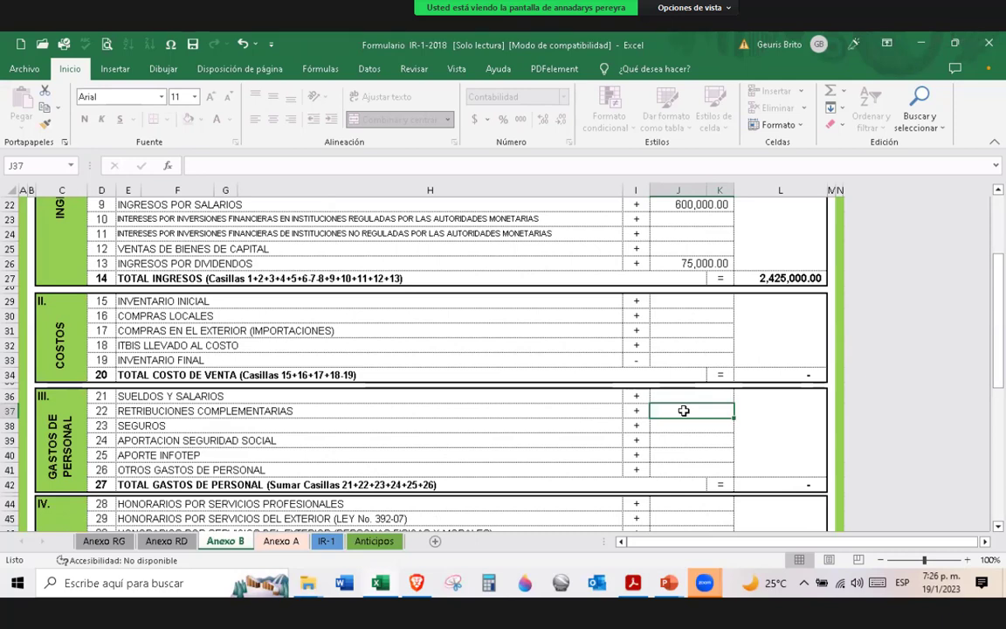
{"action": "scroll", "coordinate": [684, 411], "scroll_direction": "down", "scroll_amount": 4}
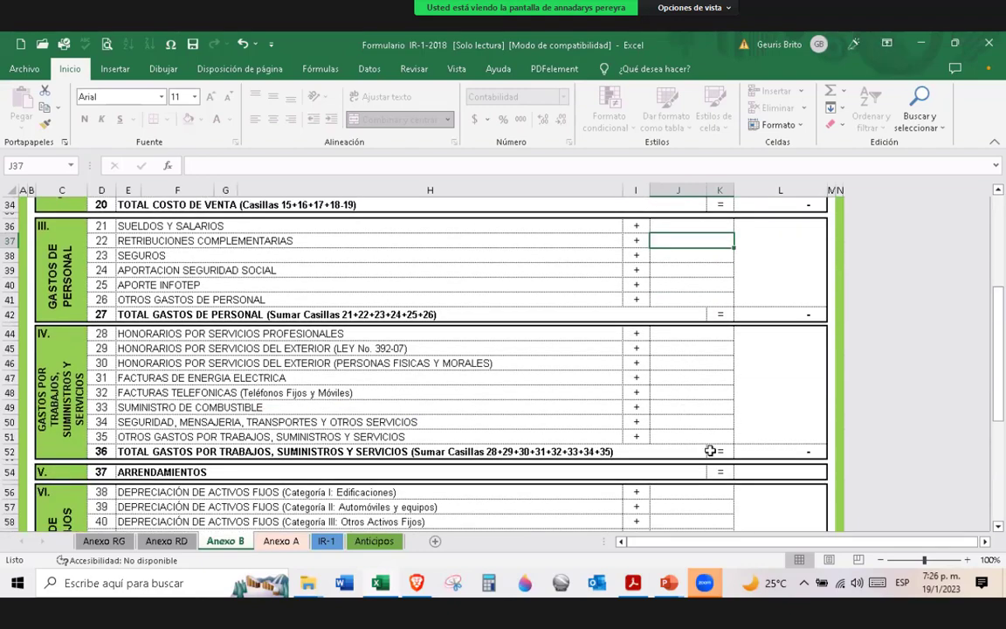
{"action": "key", "text": "Right"}
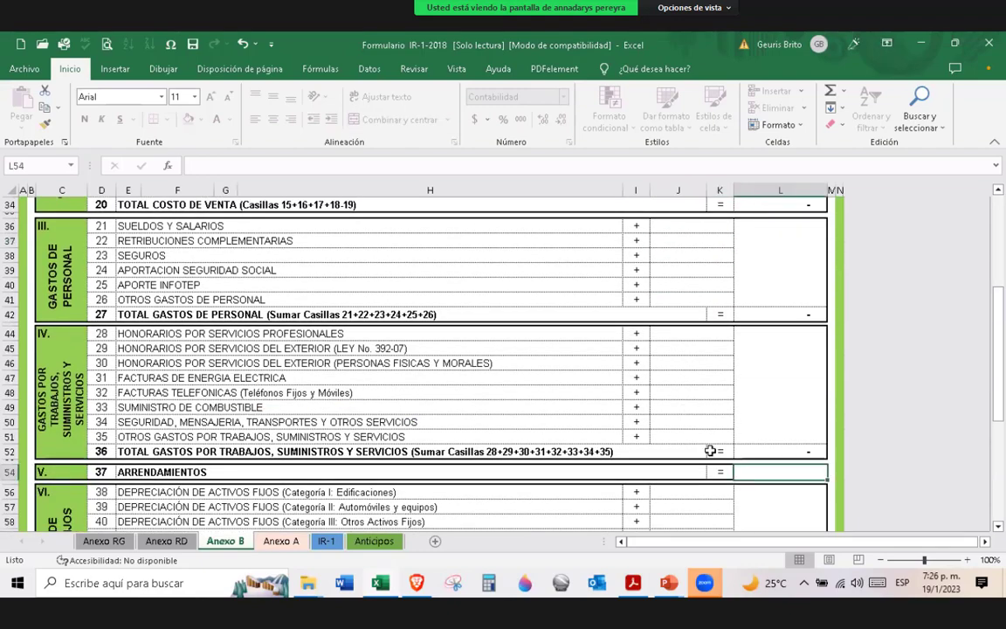
{"action": "type", "text": "12000"}
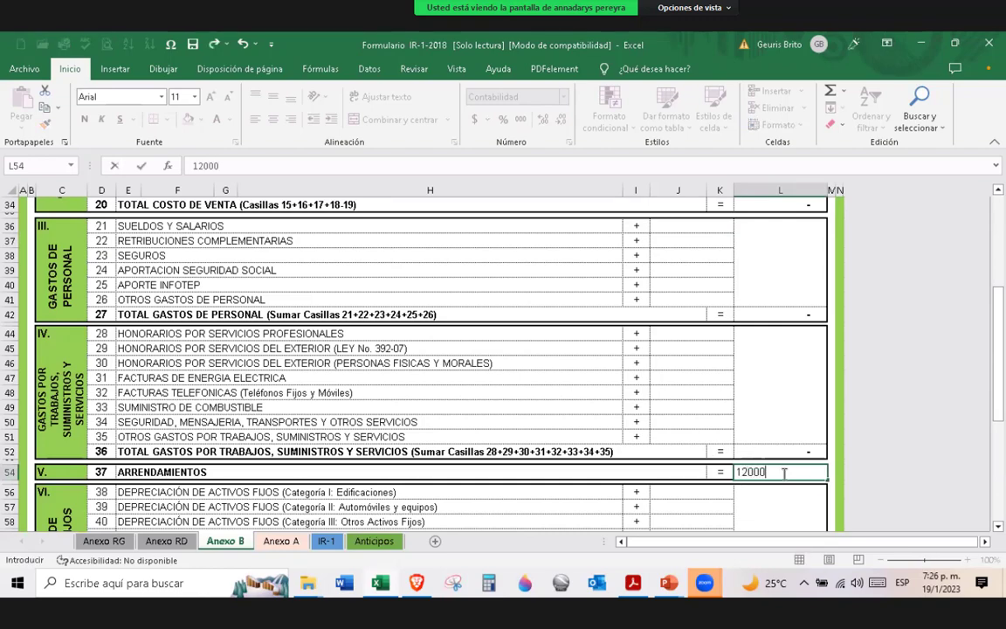
{"action": "type", "text": "0"}
{"action": "left_click", "coordinate": [800, 385]}
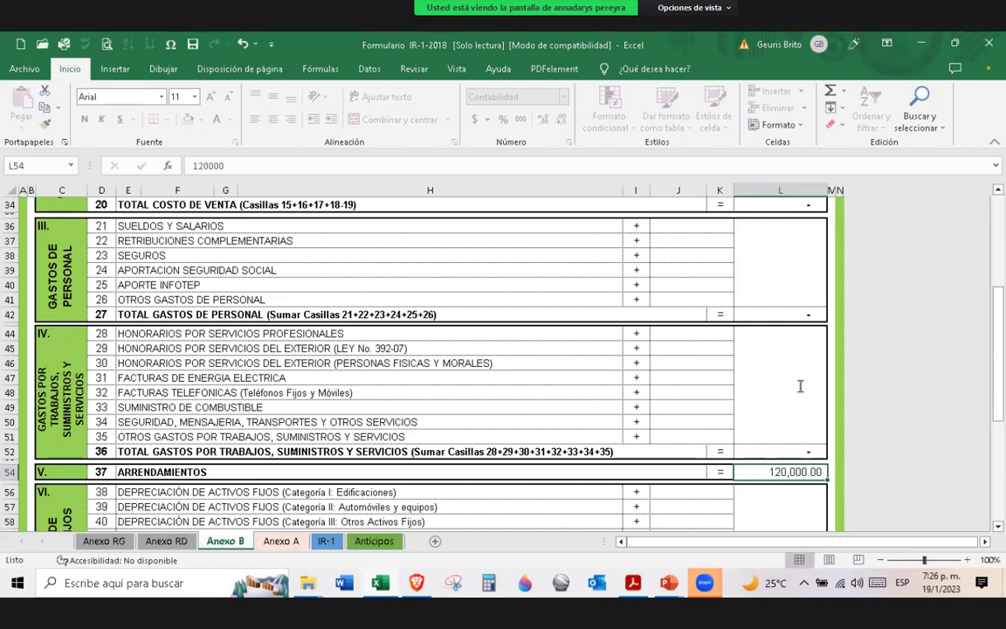
- Check the contributory exemption, taxable net income and tax payable on the IR-1 sheet, and return to Anexo B
{"action": "left_click", "coordinate": [326, 541]}
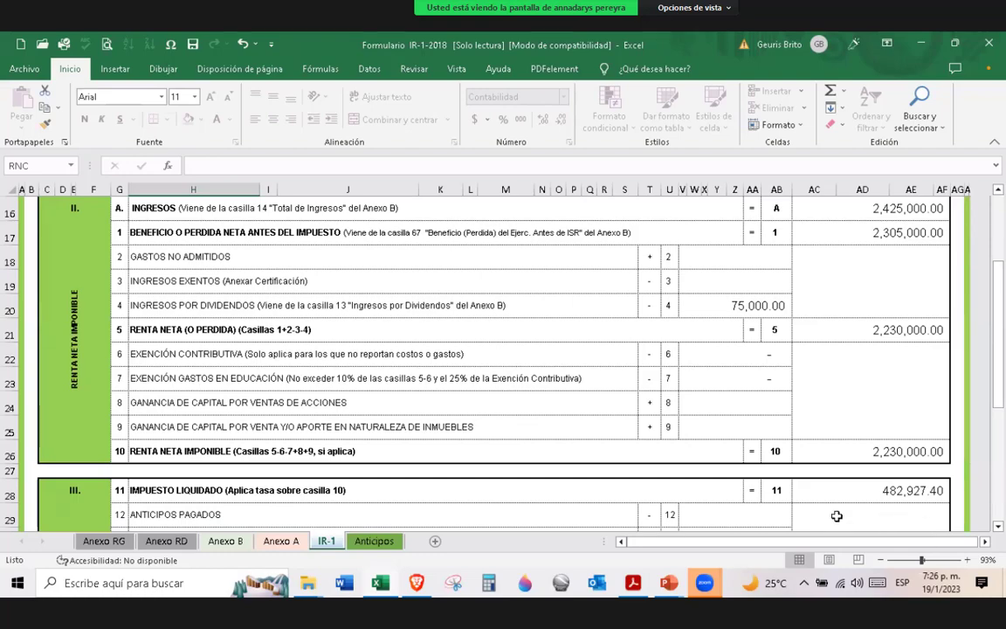
{"action": "scroll", "coordinate": [903, 506], "scroll_direction": "down", "scroll_amount": 2}
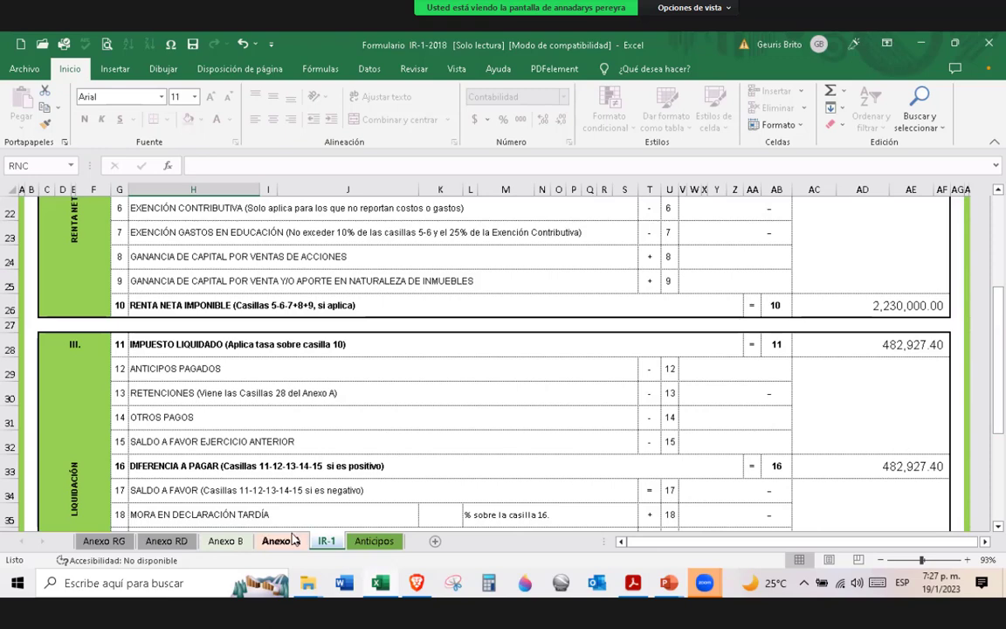
{"action": "left_click", "coordinate": [227, 541]}
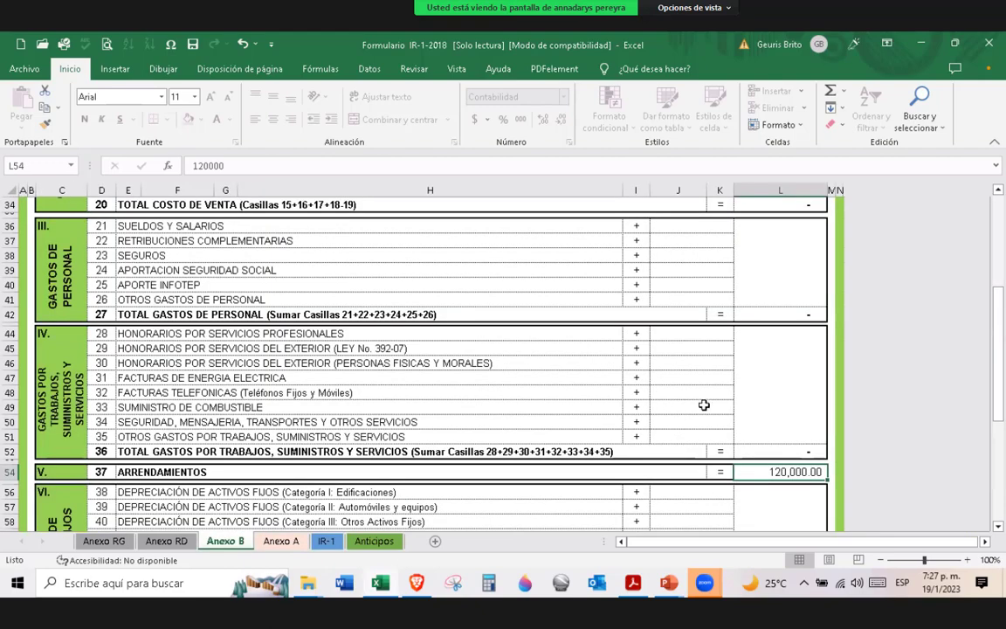
- Clear the Arrendamientos amount in casilla 37 of Anexo B and check the contributory exemption and tax payable on the IR-1 sheet
{"action": "key", "text": "Delete"}
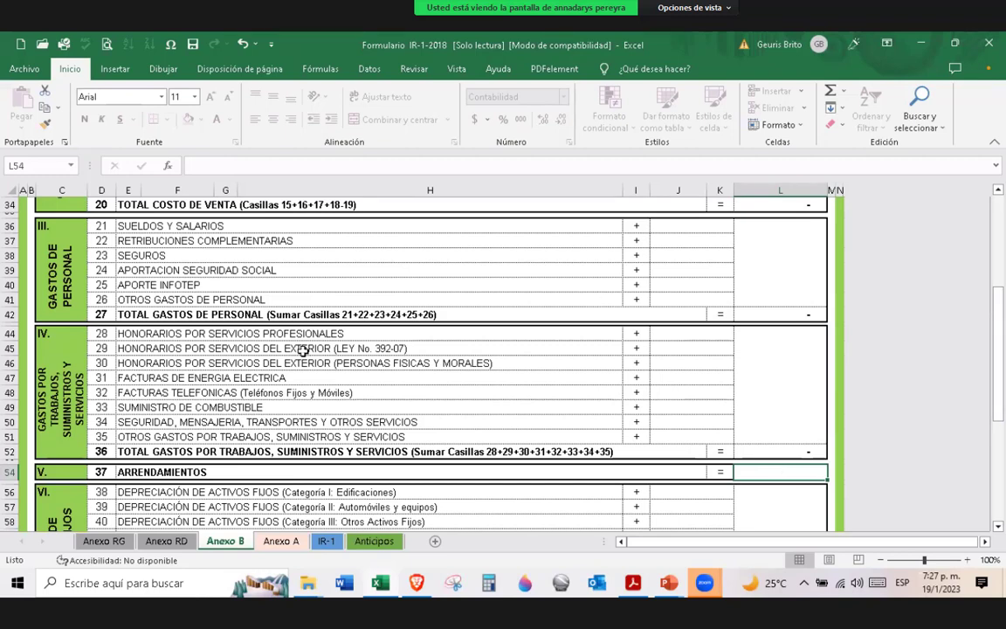
{"action": "left_click", "coordinate": [327, 541]}
{"action": "left_click", "coordinate": [736, 377]}
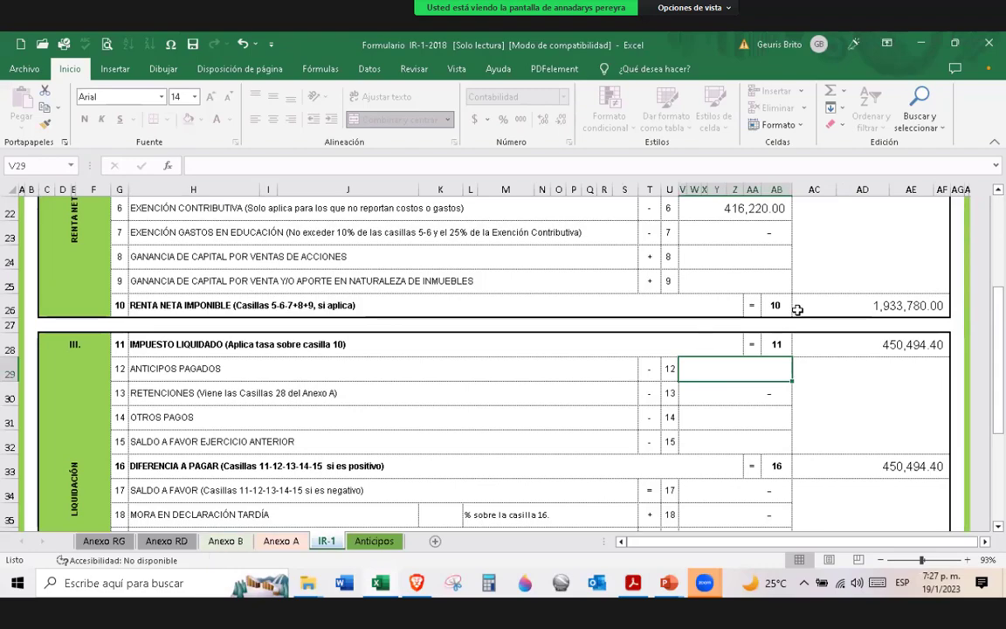
{"action": "scroll", "coordinate": [798, 310], "scroll_direction": "up", "scroll_amount": 5}
{"action": "scroll", "coordinate": [798, 310], "scroll_direction": "down", "scroll_amount": 5}
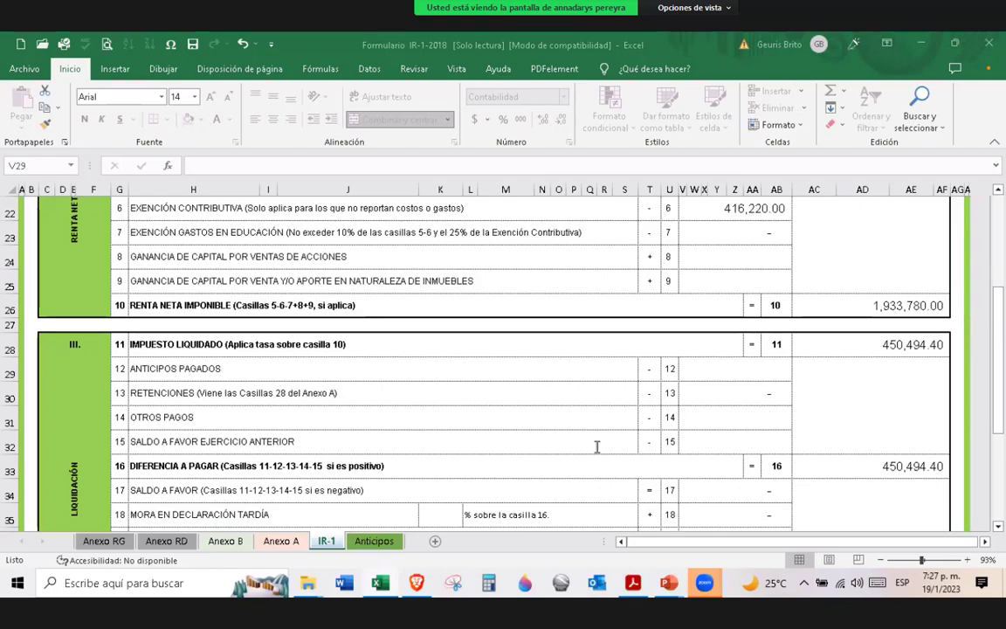
{"action": "scroll", "coordinate": [597, 446], "scroll_direction": "up", "scroll_amount": 4}
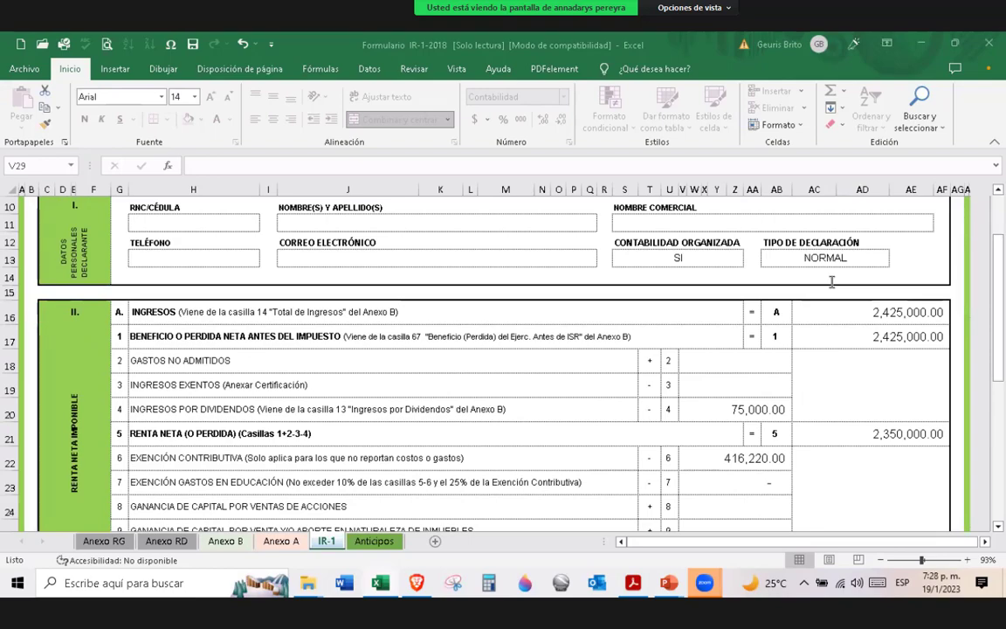
{"action": "scroll", "coordinate": [832, 281], "scroll_direction": "down", "scroll_amount": 6}
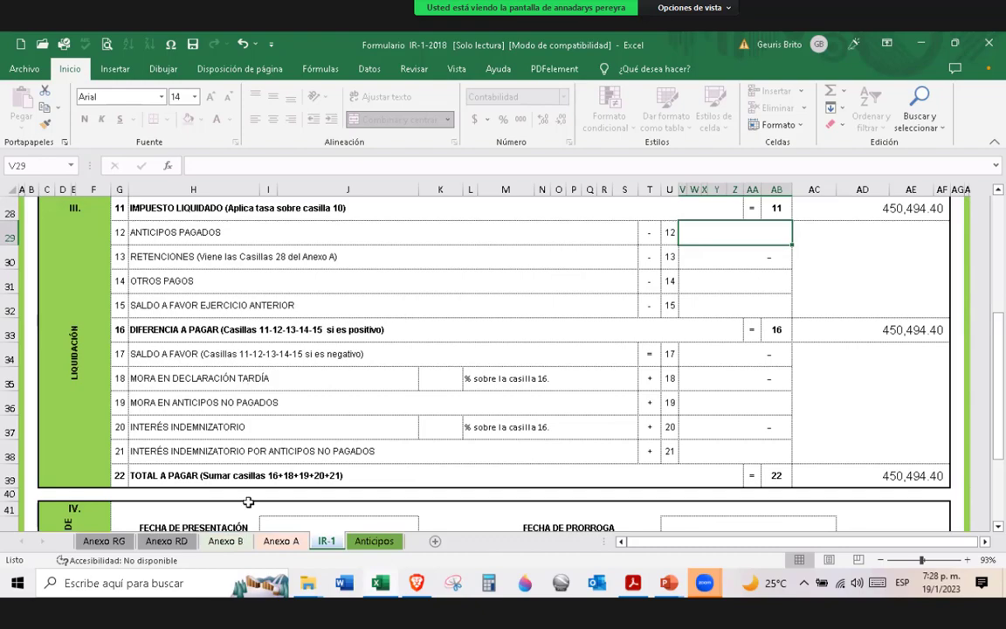
- Return to Anexo B and review the income, cost and expense sections from Ingresos through Gastos Financieros
{"action": "left_click", "coordinate": [225, 541]}
{"action": "scroll", "coordinate": [655, 356], "scroll_direction": "up", "scroll_amount": 4}
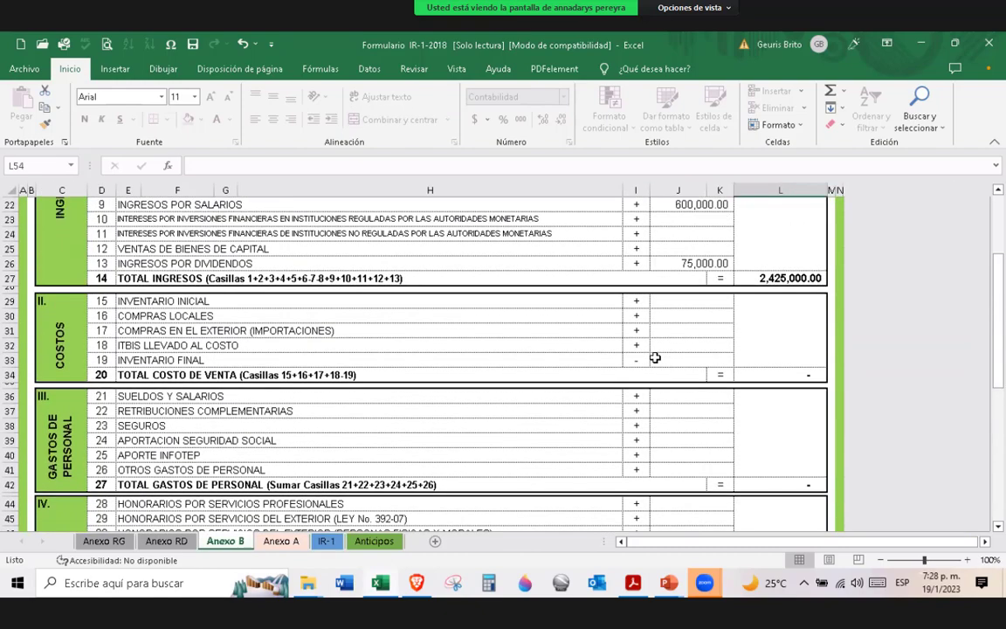
{"action": "left_click", "coordinate": [684, 308]}
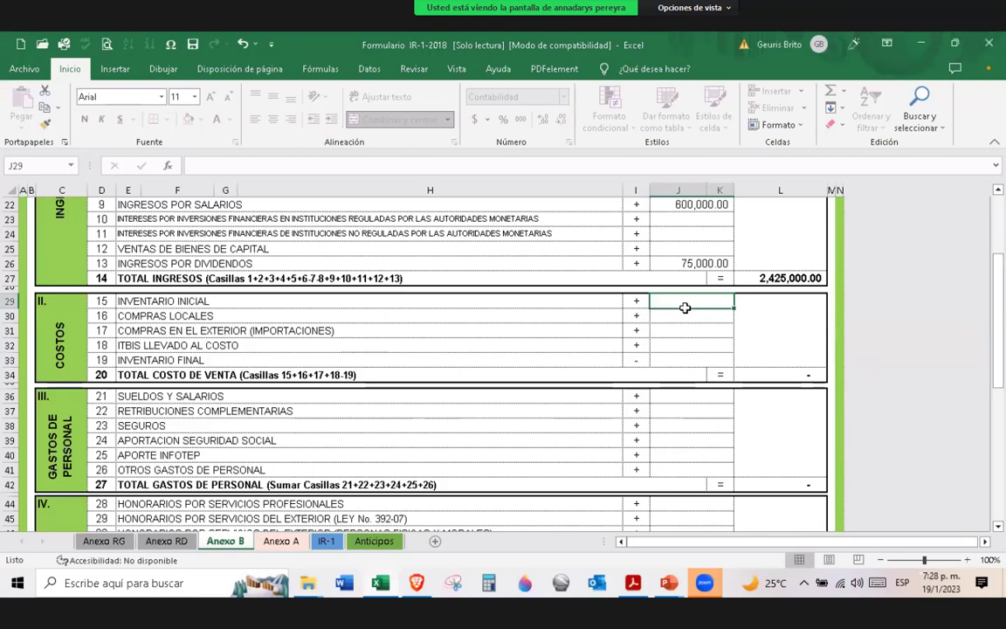
{"action": "scroll", "coordinate": [262, 328], "scroll_direction": "up", "scroll_amount": 5}
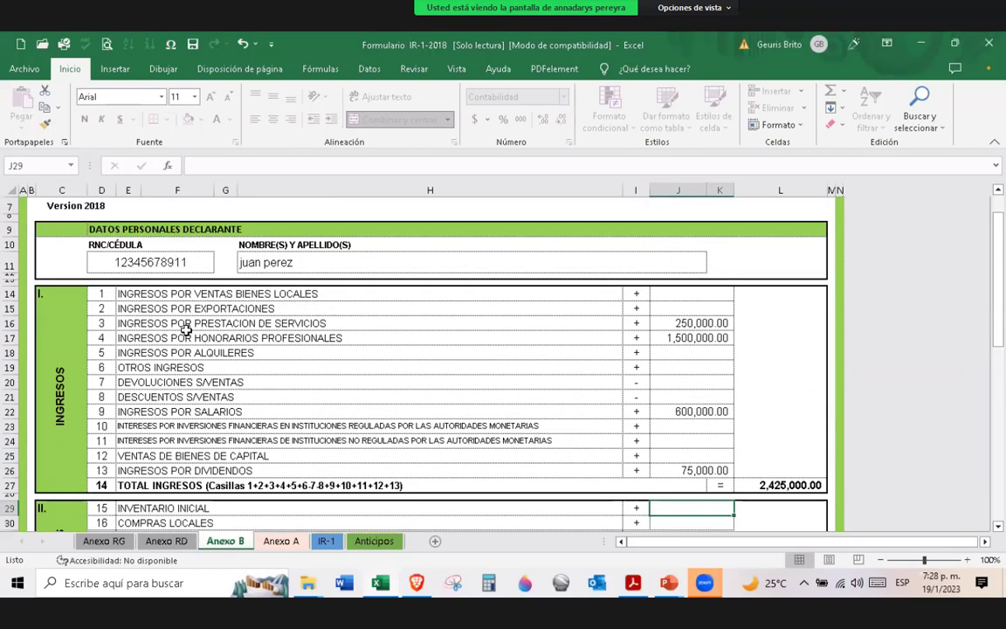
{"action": "scroll", "coordinate": [186, 330], "scroll_direction": "down", "scroll_amount": 2}
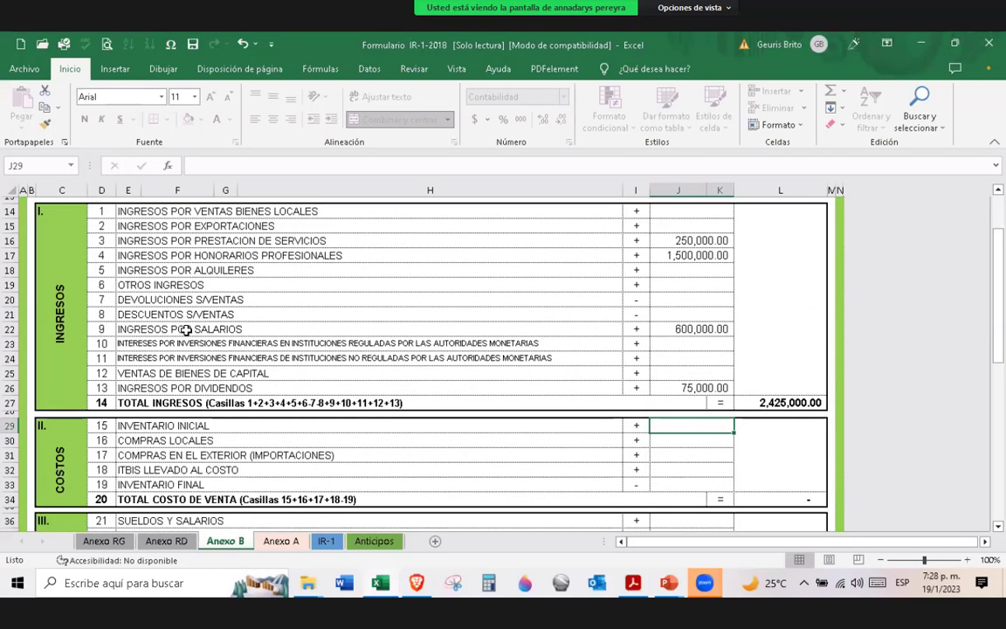
{"action": "scroll", "coordinate": [186, 330], "scroll_direction": "down", "scroll_amount": 3}
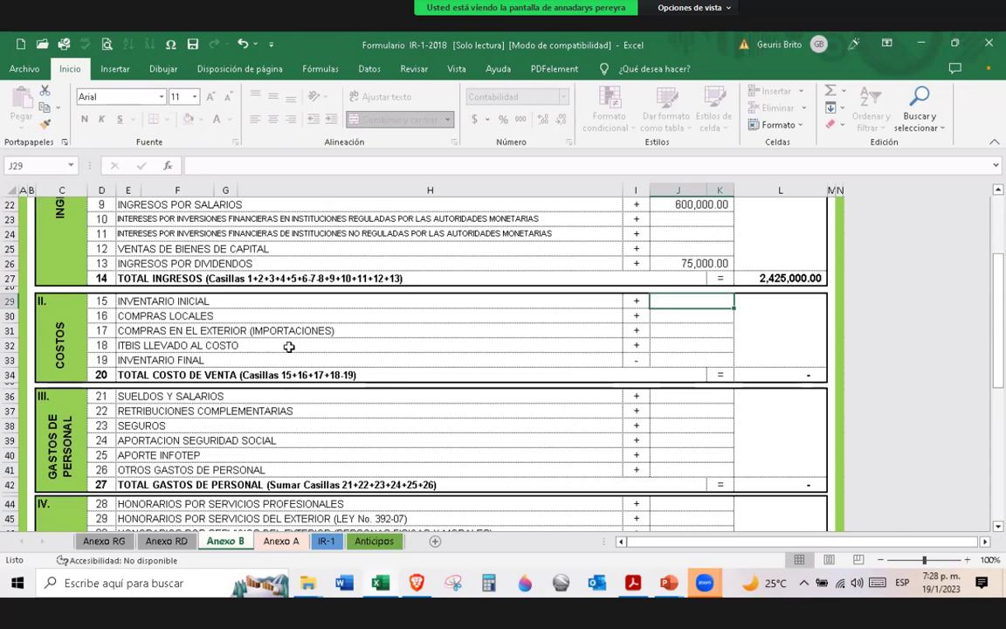
{"action": "scroll", "coordinate": [286, 360], "scroll_direction": "down", "scroll_amount": 1}
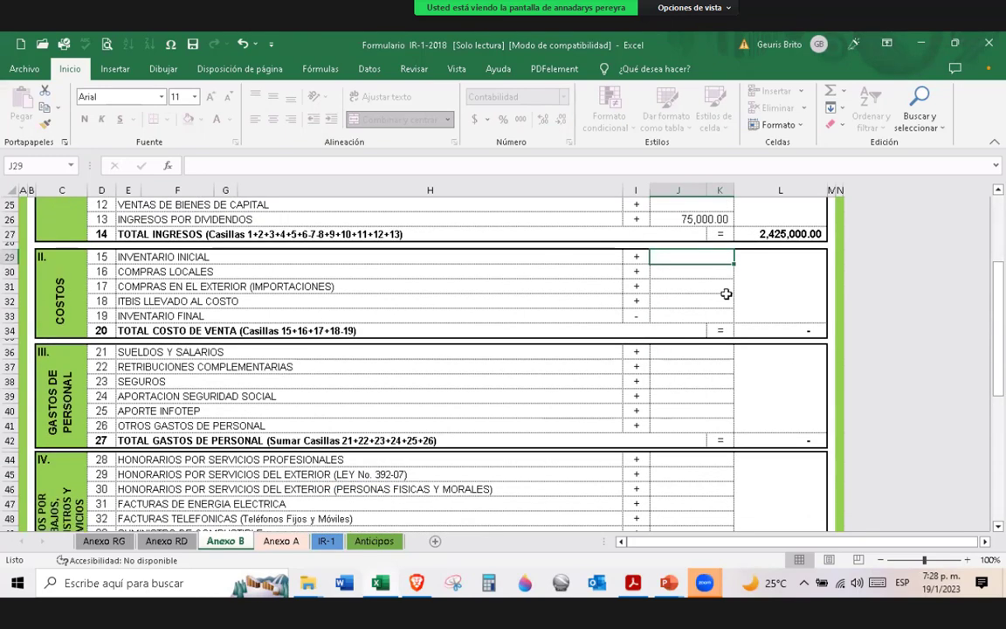
{"action": "left_click", "coordinate": [697, 290]}
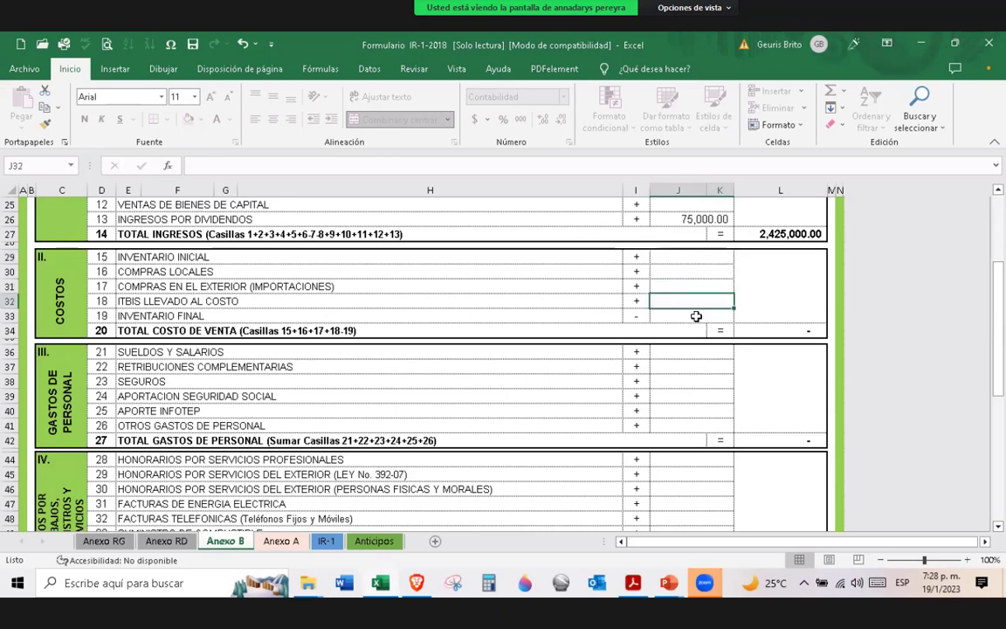
{"action": "left_click", "coordinate": [693, 354]}
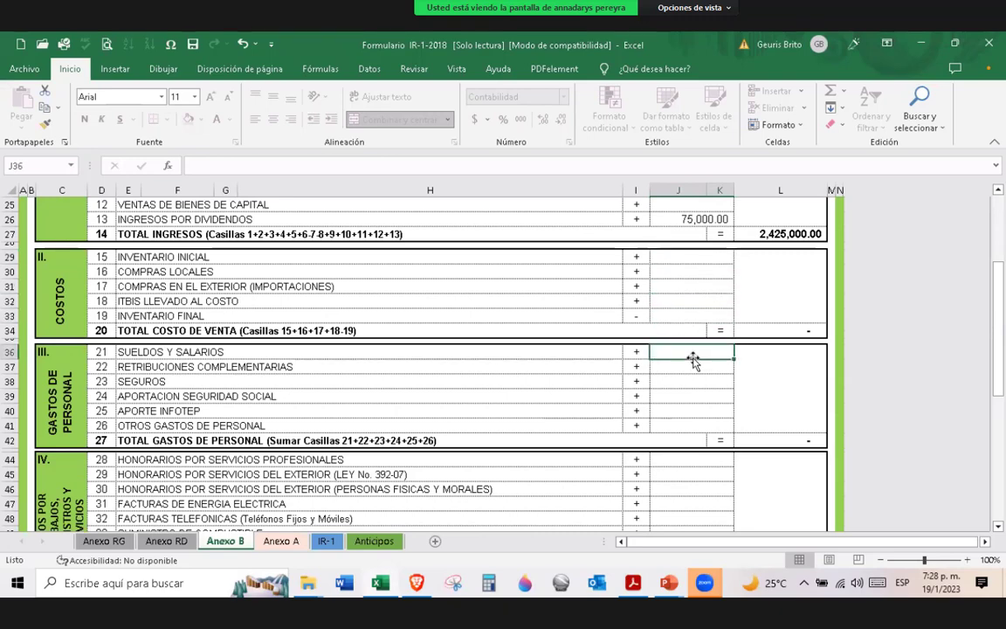
{"action": "scroll", "coordinate": [693, 358], "scroll_direction": "down", "scroll_amount": 1}
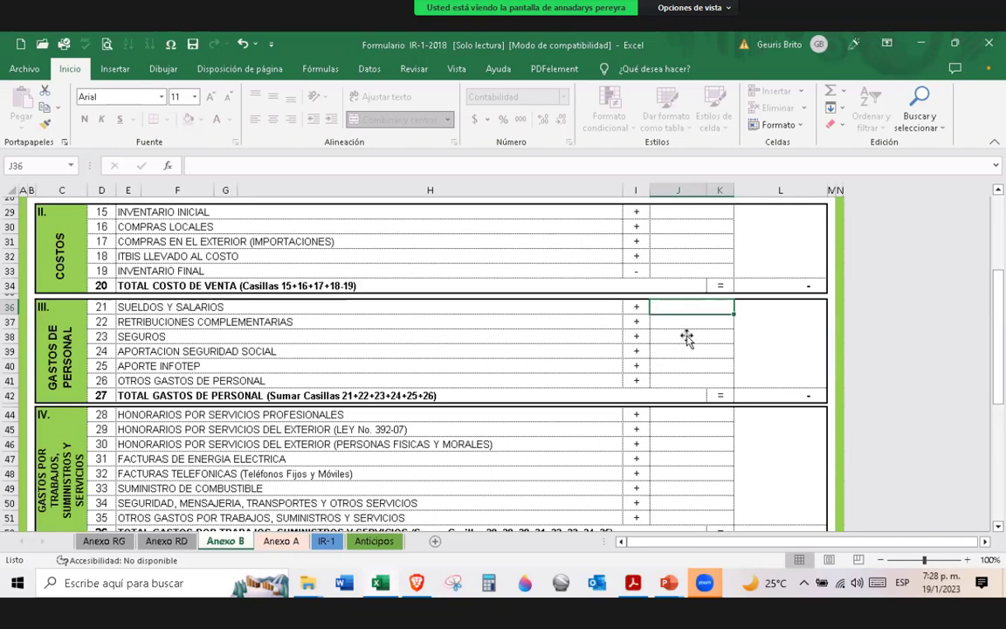
{"action": "scroll", "coordinate": [687, 338], "scroll_direction": "down", "scroll_amount": 2}
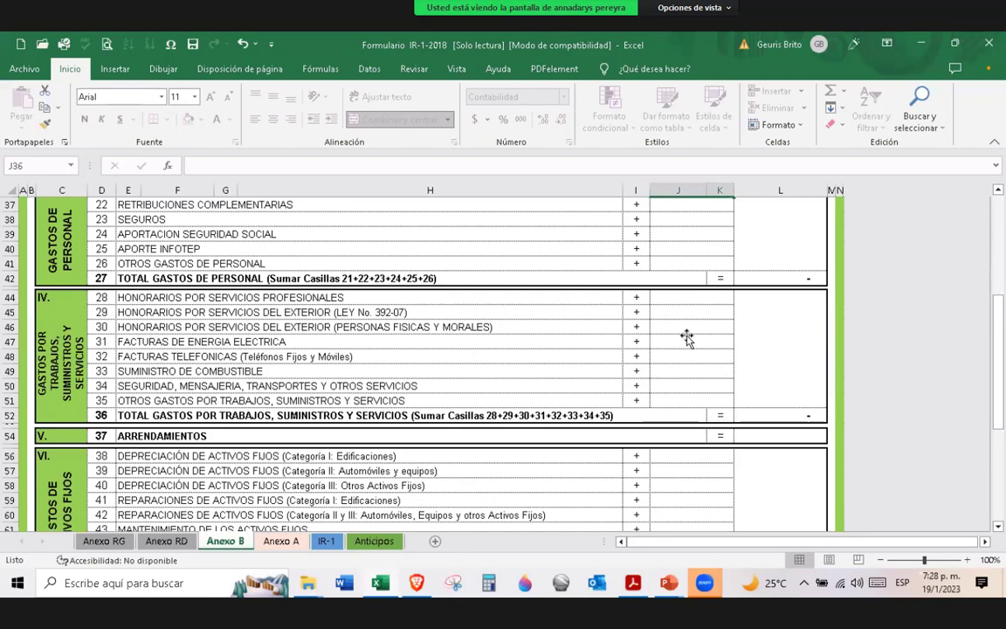
{"action": "scroll", "coordinate": [687, 338], "scroll_direction": "down", "scroll_amount": 2}
{"action": "scroll", "coordinate": [687, 338], "scroll_direction": "down", "scroll_amount": 4}
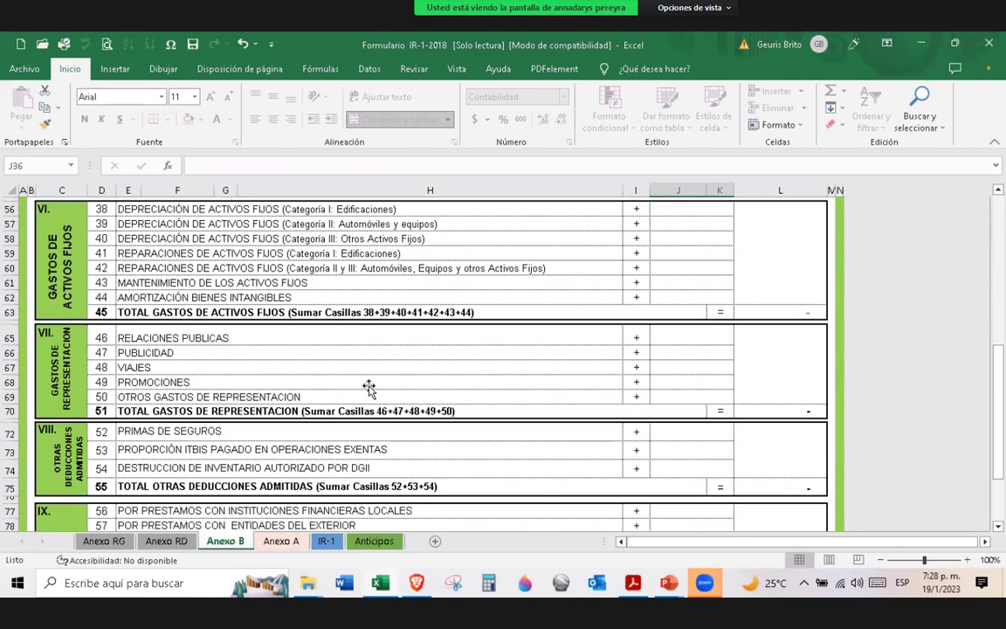
{"action": "scroll", "coordinate": [369, 388], "scroll_direction": "down", "scroll_amount": 1}
{"action": "scroll", "coordinate": [369, 388], "scroll_direction": "down", "scroll_amount": 6}
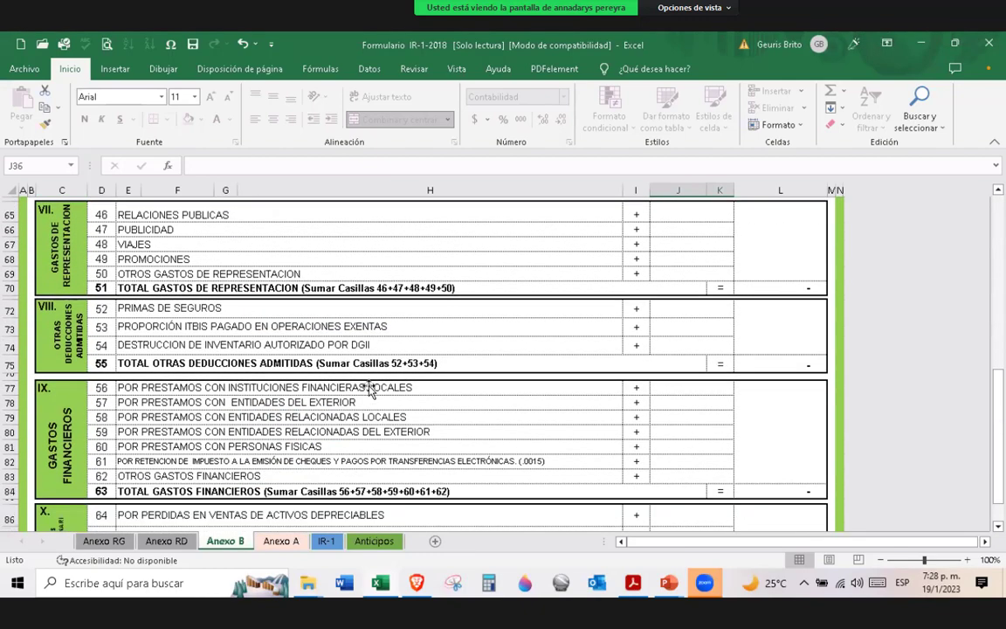
- Re-enter 120000 for Arrendamientos (casilla 37) in section V of Anexo B
{"action": "scroll", "coordinate": [369, 388], "scroll_direction": "up", "scroll_amount": 10}
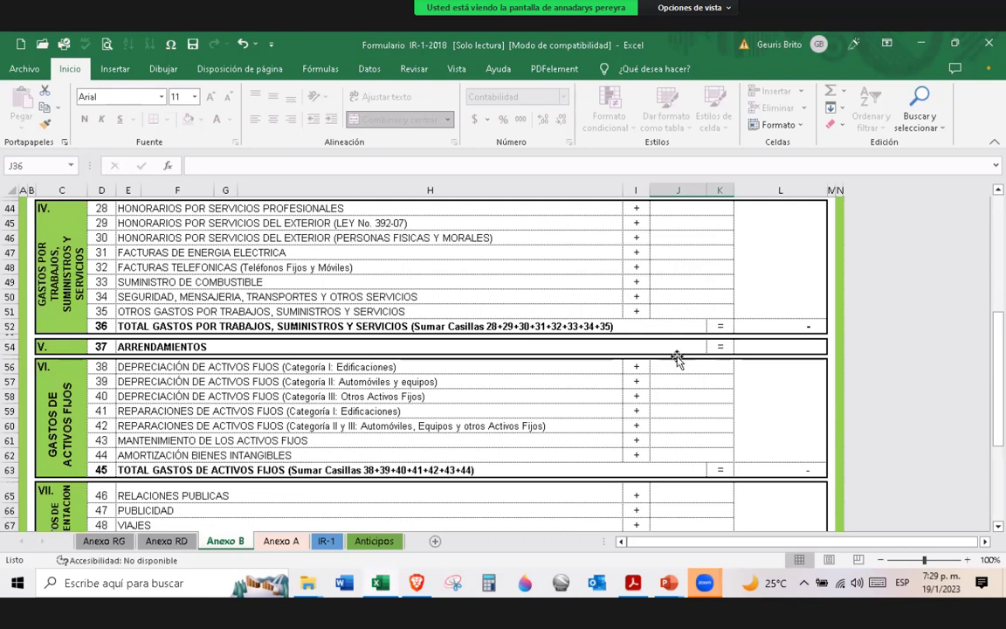
{"action": "left_click", "coordinate": [754, 348]}
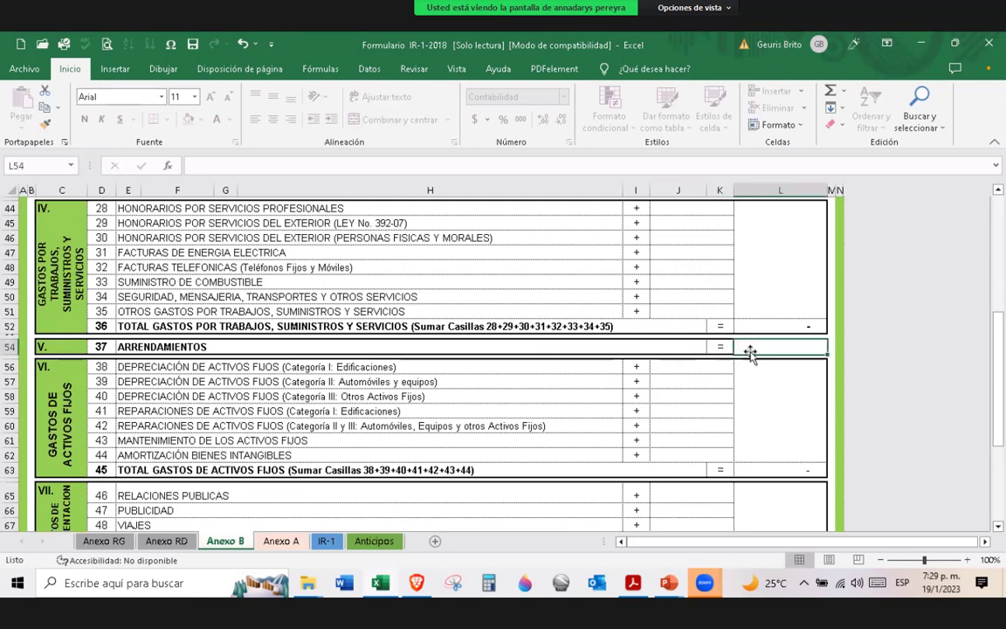
{"action": "type", "text": "12000"}
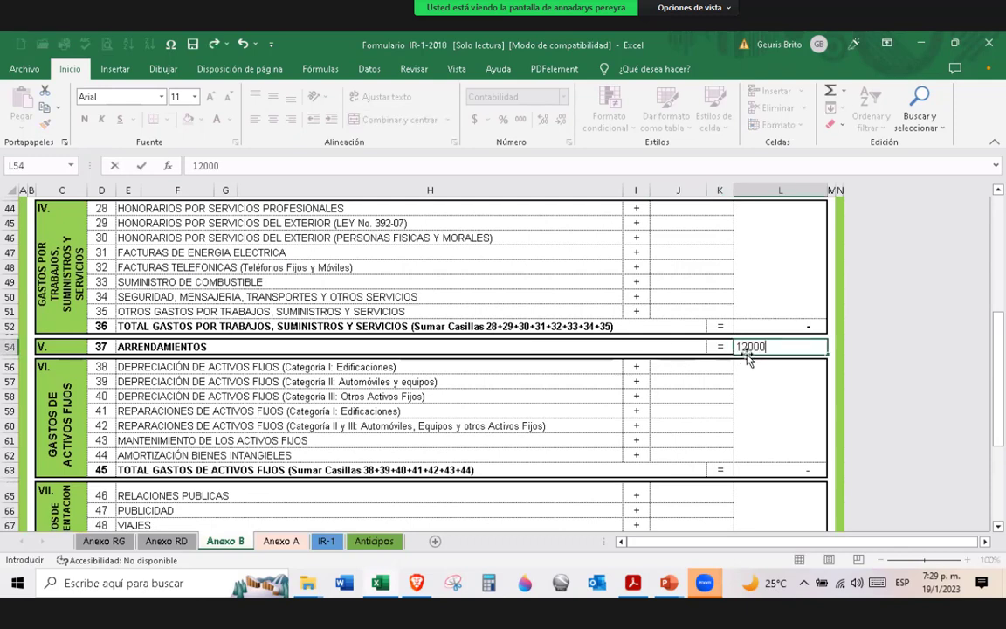
{"action": "type", "text": "0"}
{"action": "left_click", "coordinate": [708, 378]}
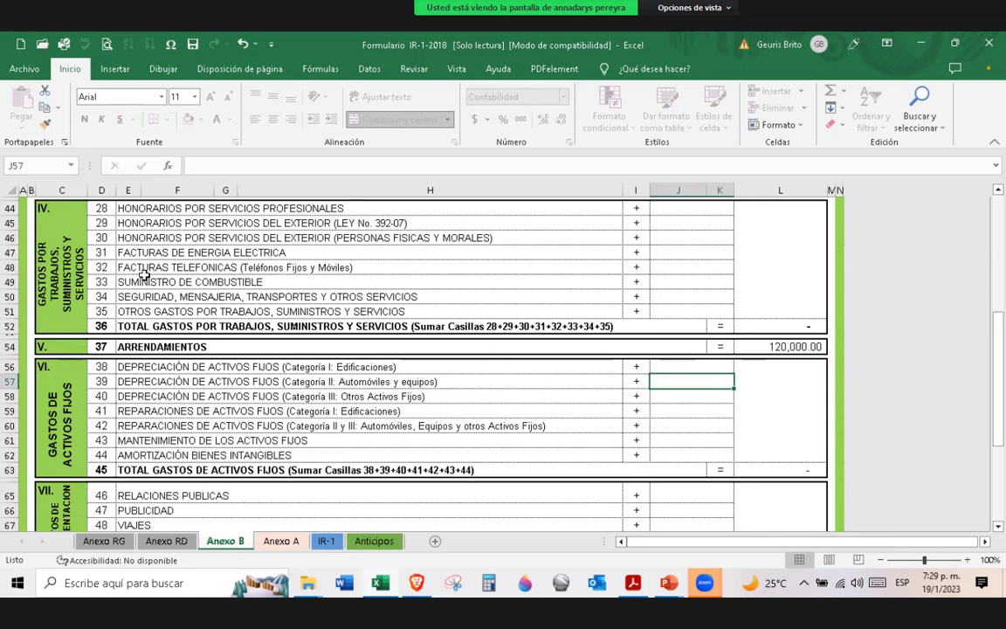
- Enter 32308 for Facturas Telefónicas (casilla 32) in section IV of Anexo B
{"action": "scroll", "coordinate": [109, 276], "scroll_direction": "up", "scroll_amount": 1}
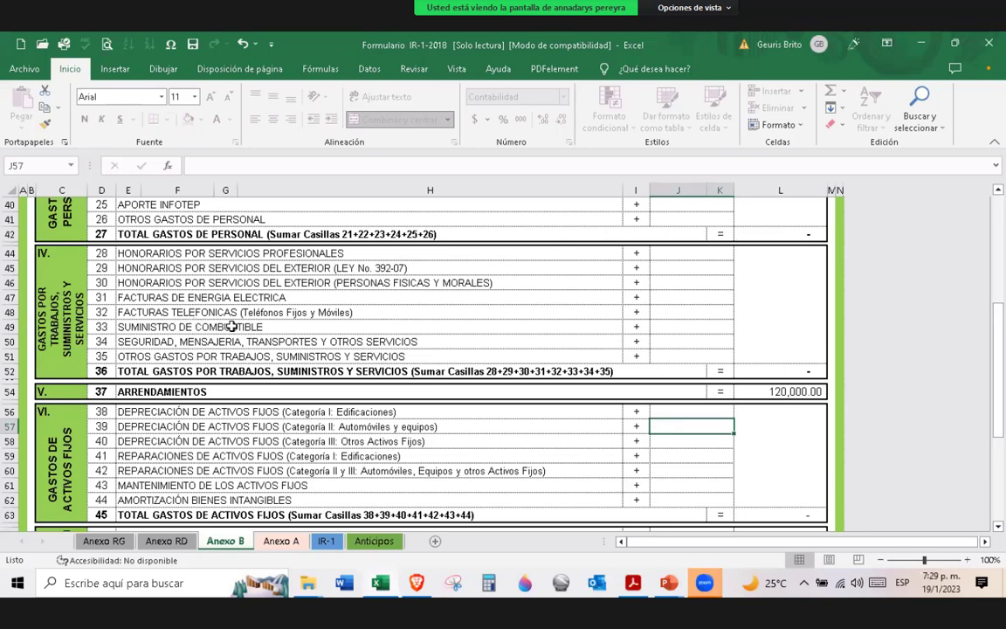
{"action": "key", "text": "Up"}
{"action": "key", "text": "Up"}
{"action": "key", "text": "Up"}
{"action": "key", "text": "Up"}
{"action": "key", "text": "Up"}
{"action": "key", "text": "Up"}
{"action": "key", "text": "Up"}
{"action": "key", "text": "Up"}
{"action": "key", "text": "Up"}
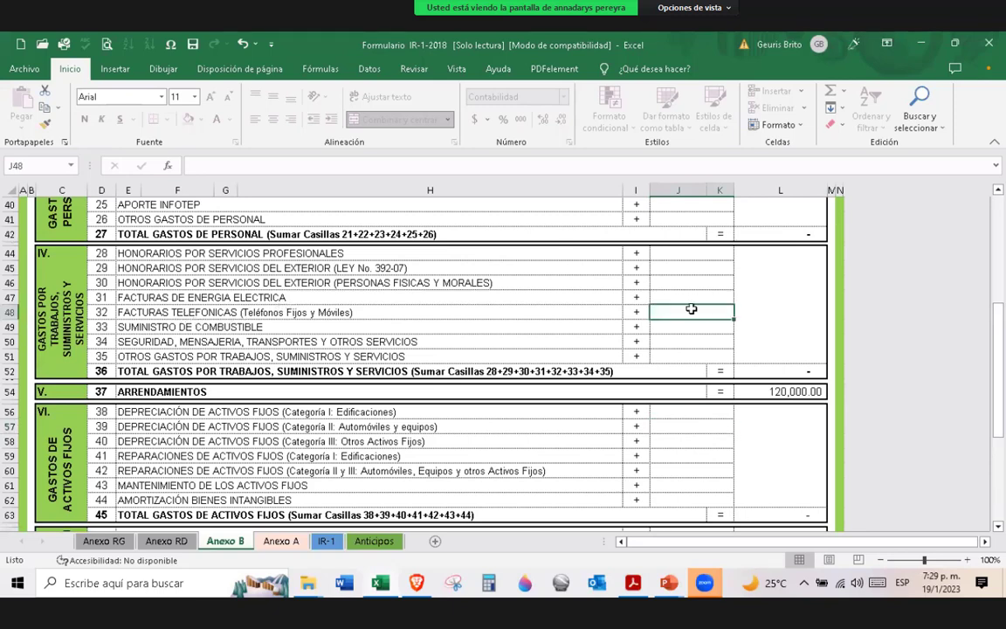
{"action": "type", "text": "3"}
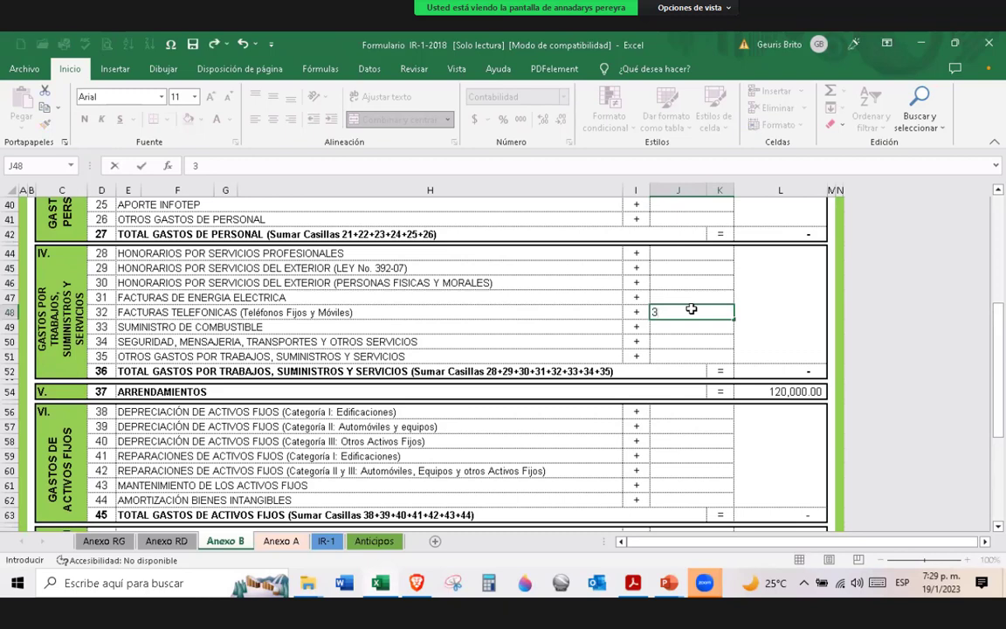
{"action": "type", "text": "2308"}
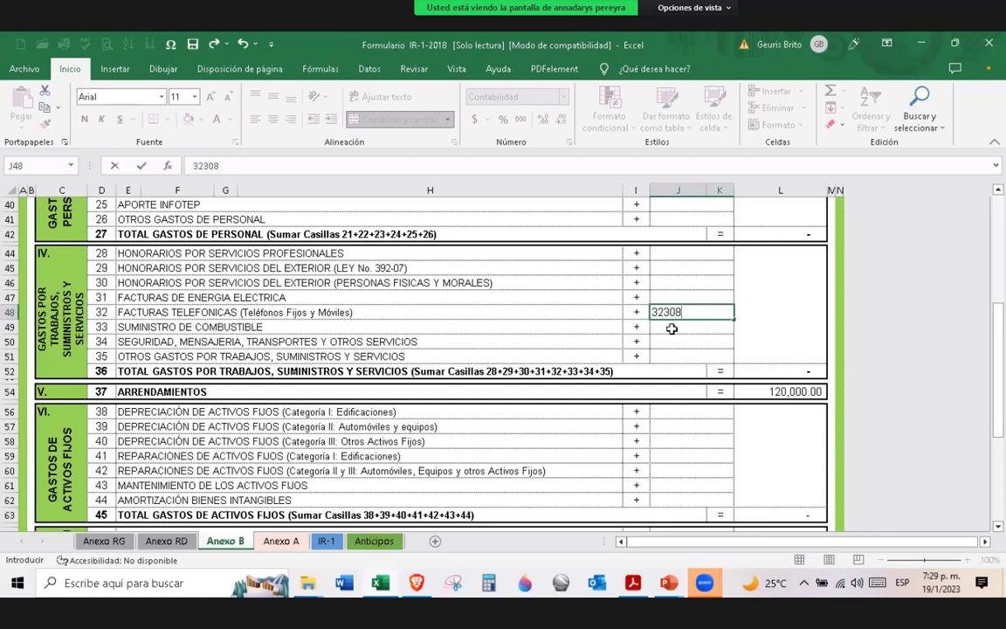
{"action": "left_click", "coordinate": [671, 328]}
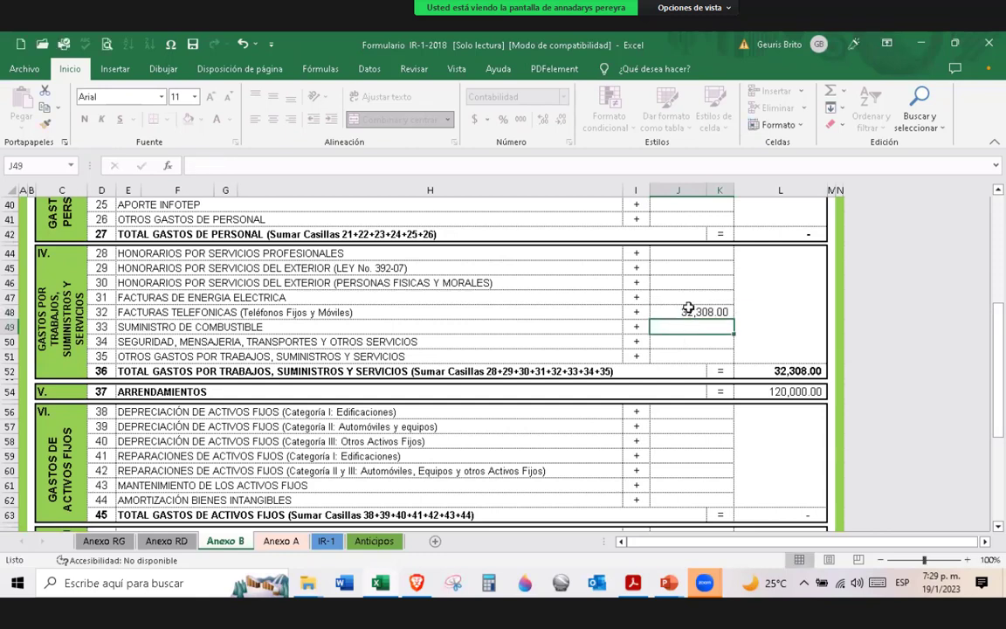
{"action": "left_click", "coordinate": [689, 311]}
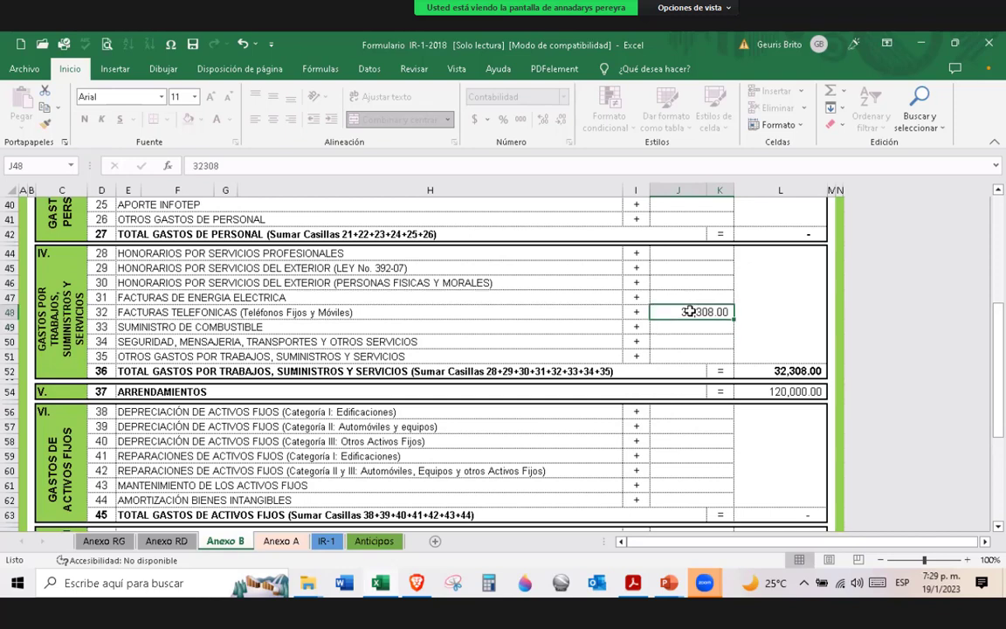
{"action": "left_click", "coordinate": [691, 325]}
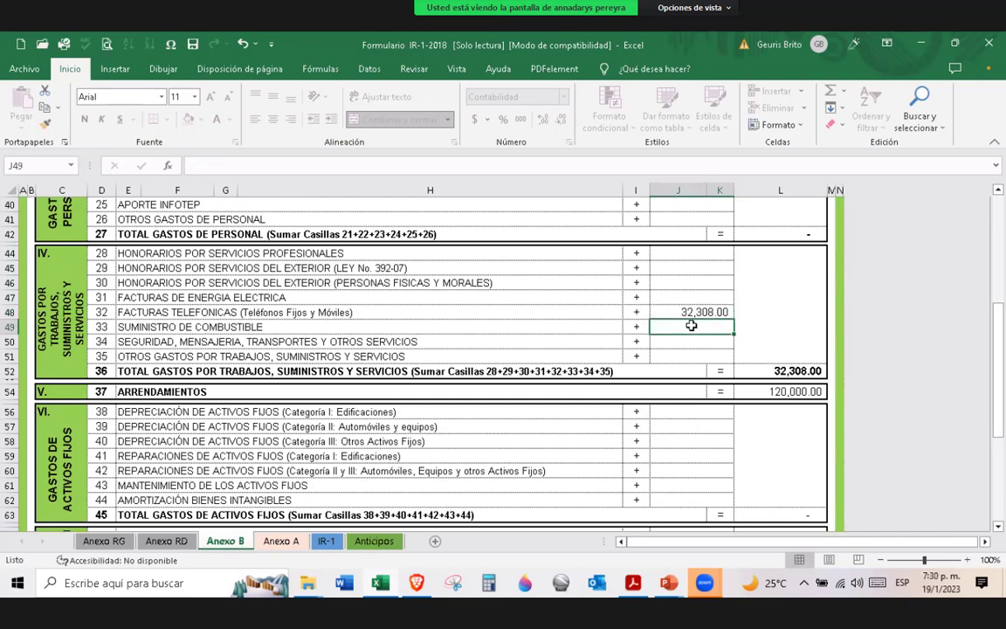
- Enter 43296 for Facturas de Energía Eléctrica (casilla 31) in section IV and review it together with the telephone amount
{"action": "scroll", "coordinate": [691, 325], "scroll_direction": "down", "scroll_amount": 1}
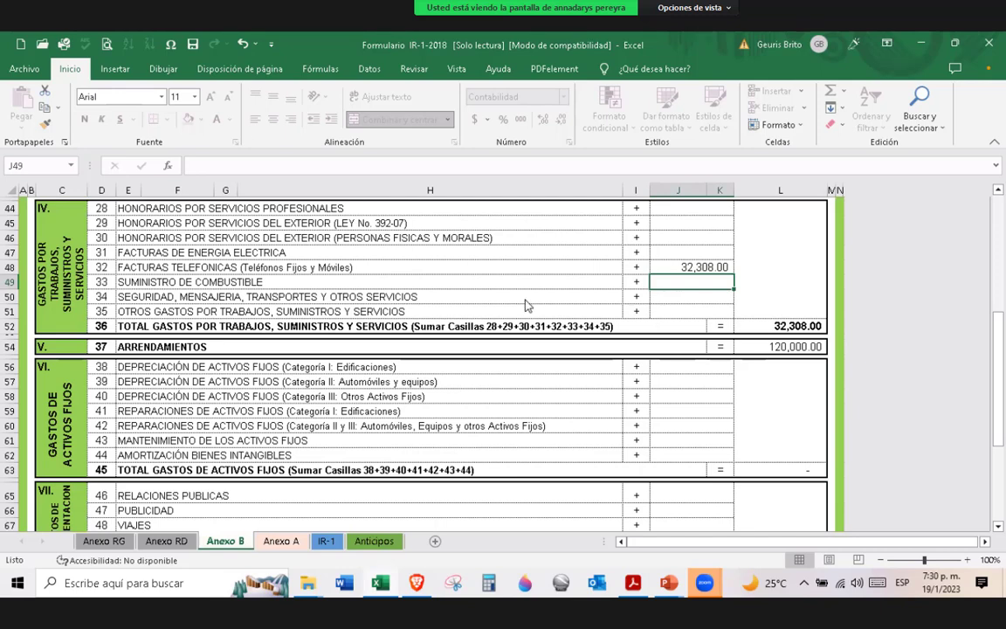
{"action": "scroll", "coordinate": [373, 326], "scroll_direction": "up", "scroll_amount": 1}
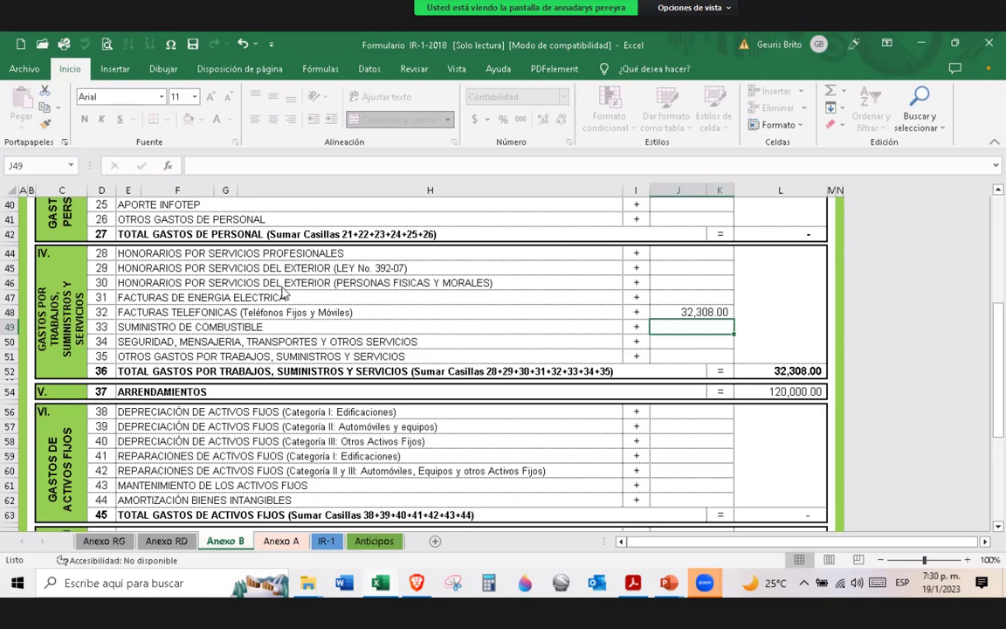
{"action": "left_click", "coordinate": [659, 301]}
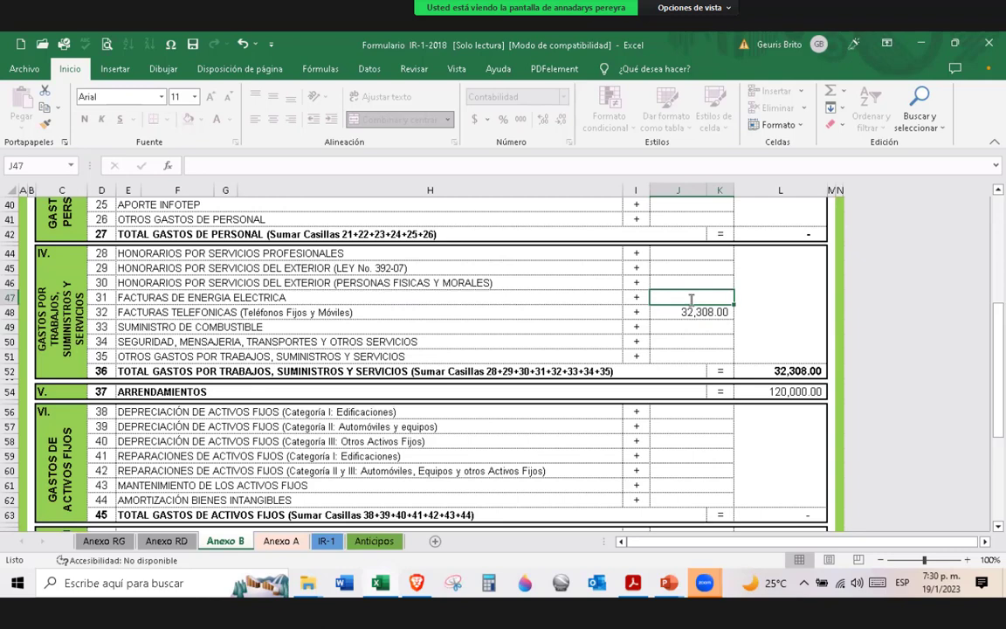
{"action": "type", "text": "43296"}
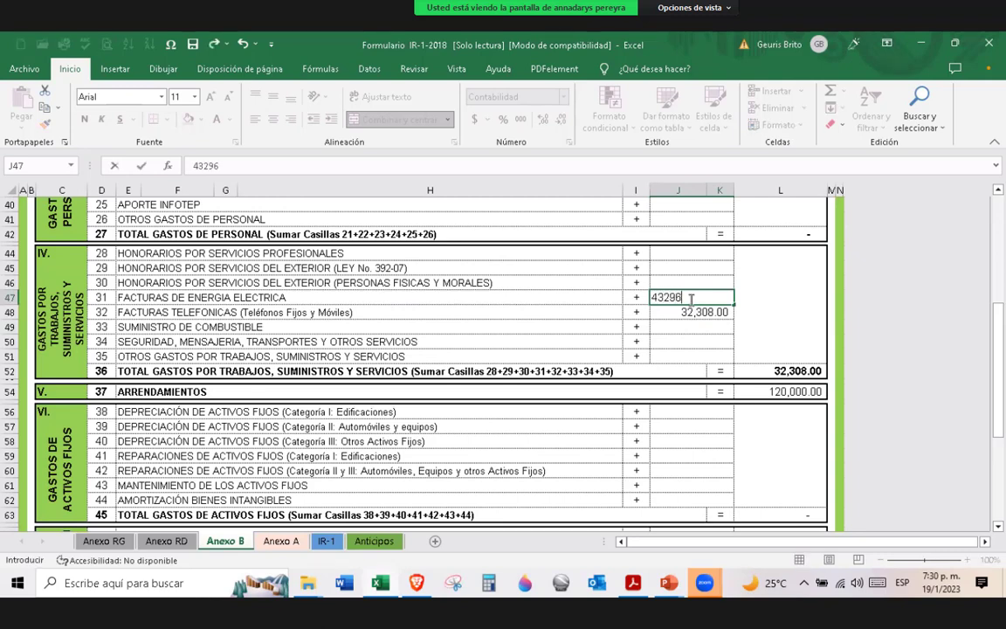
{"action": "key", "text": "Return"}
{"action": "key", "text": "Return"}
{"action": "key", "text": "Return"}
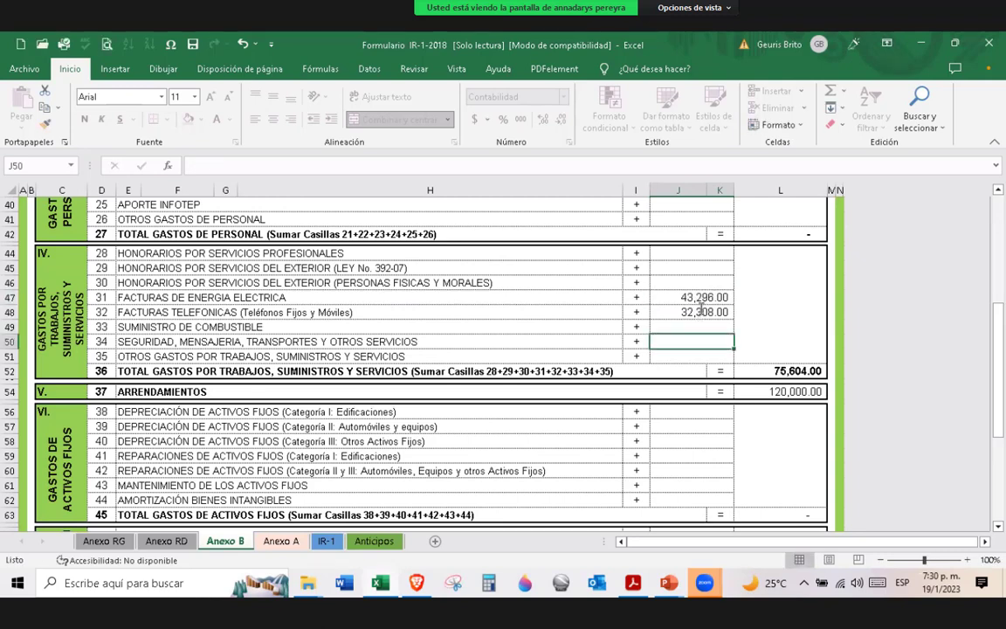
{"action": "mouse_move", "coordinate": [701, 302]}
{"action": "left_mouse_down"}
{"action": "mouse_move", "coordinate": [703, 278]}
{"action": "mouse_move", "coordinate": [704, 312]}
{"action": "left_mouse_up"}
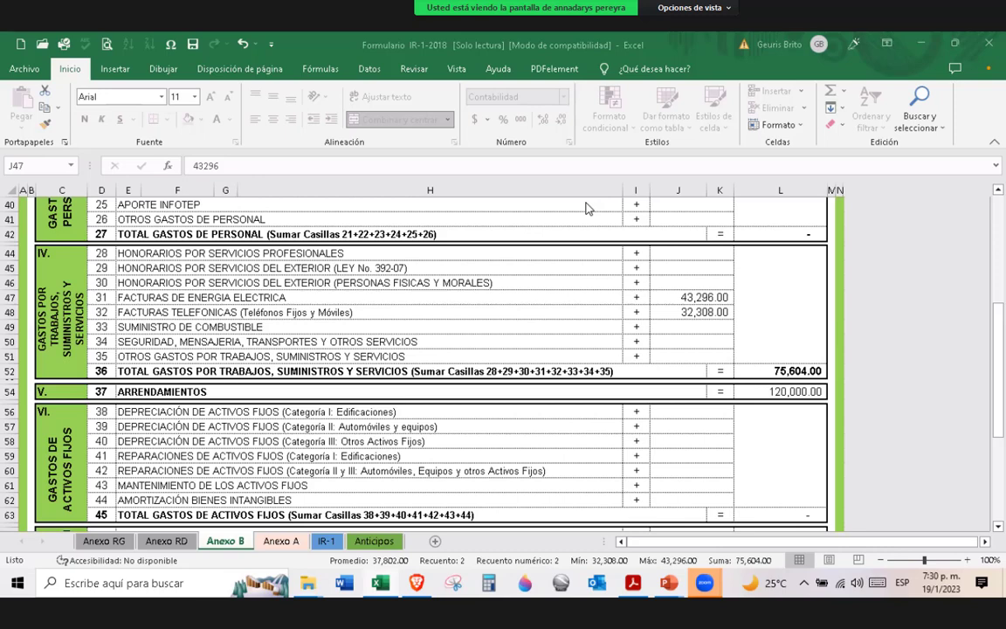
{"action": "left_click", "coordinate": [700, 297]}
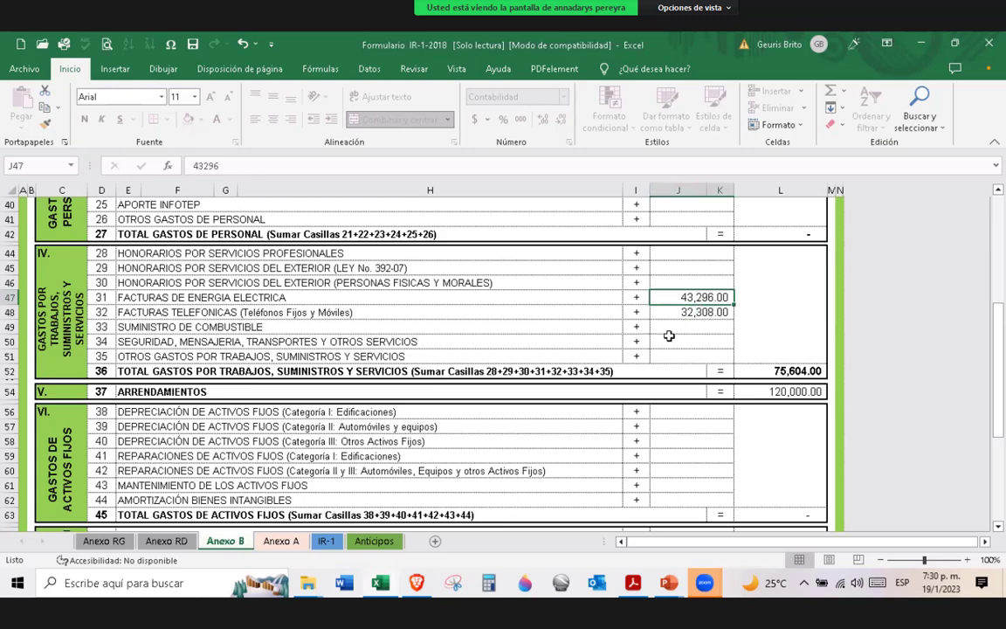
- Enter 155750 for Honorarios por Servicios Profesionales (casilla 28) in section IV of Anexo B
{"action": "left_click", "coordinate": [668, 336]}
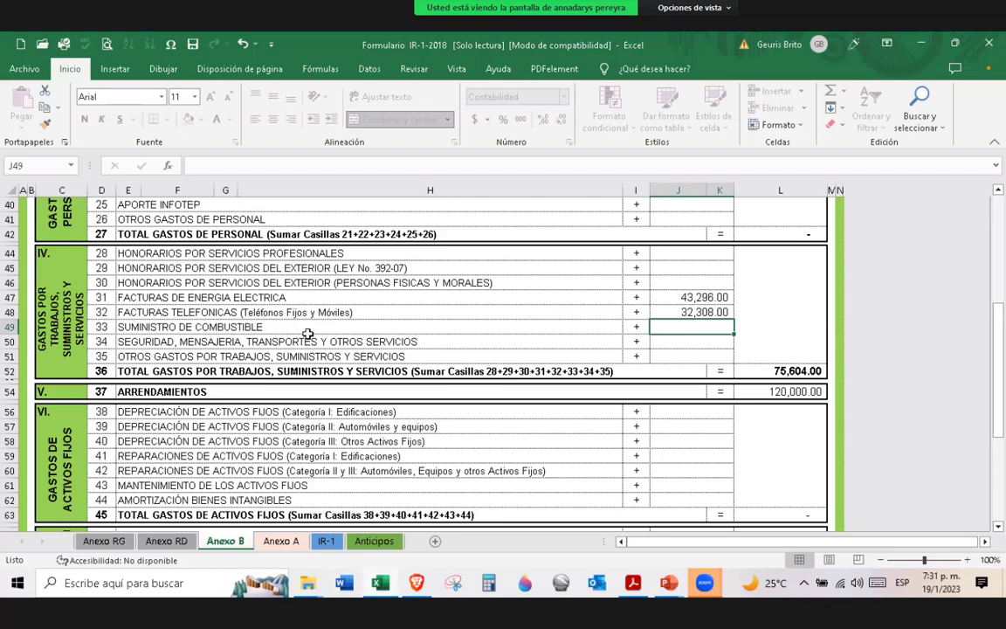
{"action": "scroll", "coordinate": [170, 288], "scroll_direction": "up", "scroll_amount": 5}
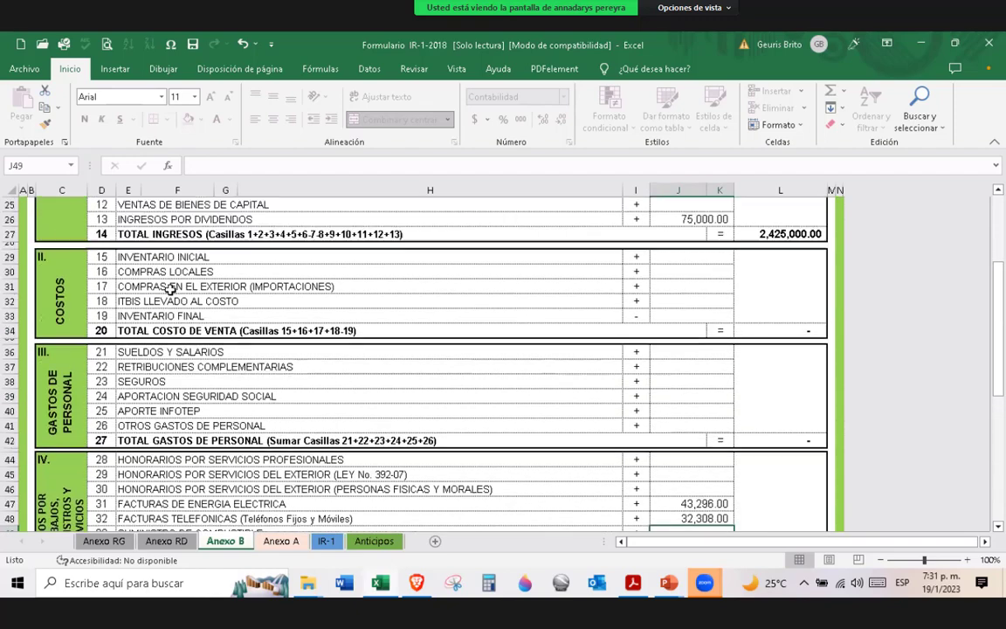
{"action": "scroll", "coordinate": [169, 288], "scroll_direction": "up", "scroll_amount": 5}
{"action": "scroll", "coordinate": [169, 288], "scroll_direction": "down", "scroll_amount": 6}
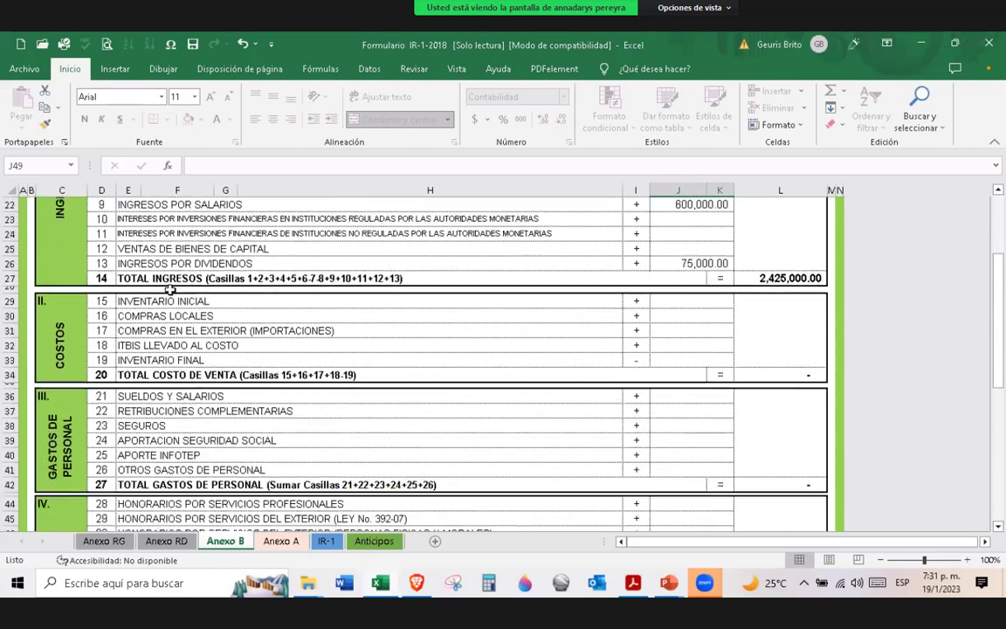
{"action": "scroll", "coordinate": [172, 289], "scroll_direction": "down", "scroll_amount": 2}
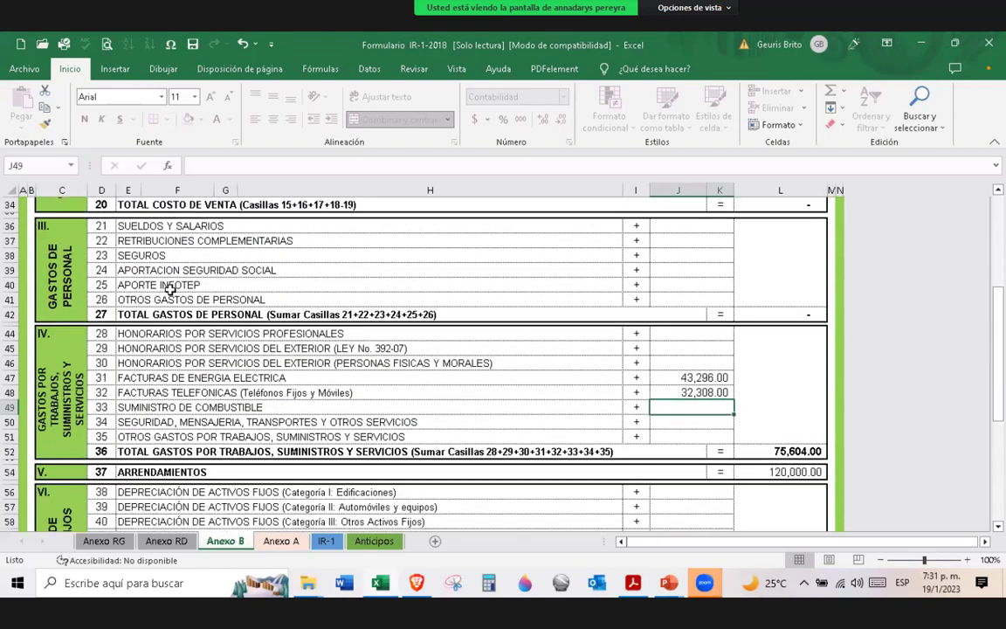
{"action": "key", "text": "Up"}
{"action": "key", "text": "Up"}
{"action": "key", "text": "Up"}
{"action": "key", "text": "Up"}
{"action": "key", "text": "Up"}
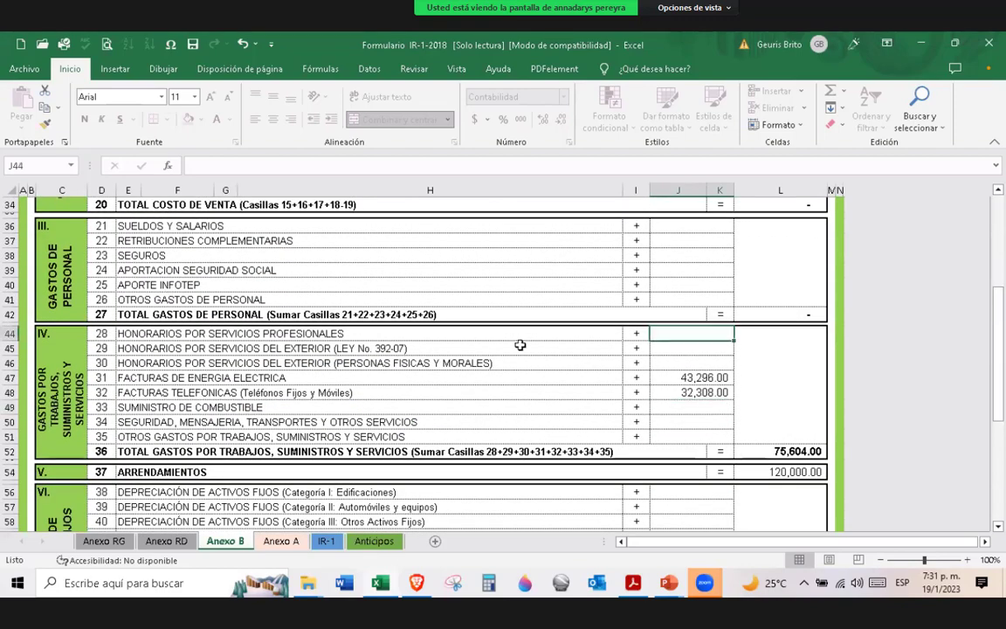
{"action": "type", "text": "155"}
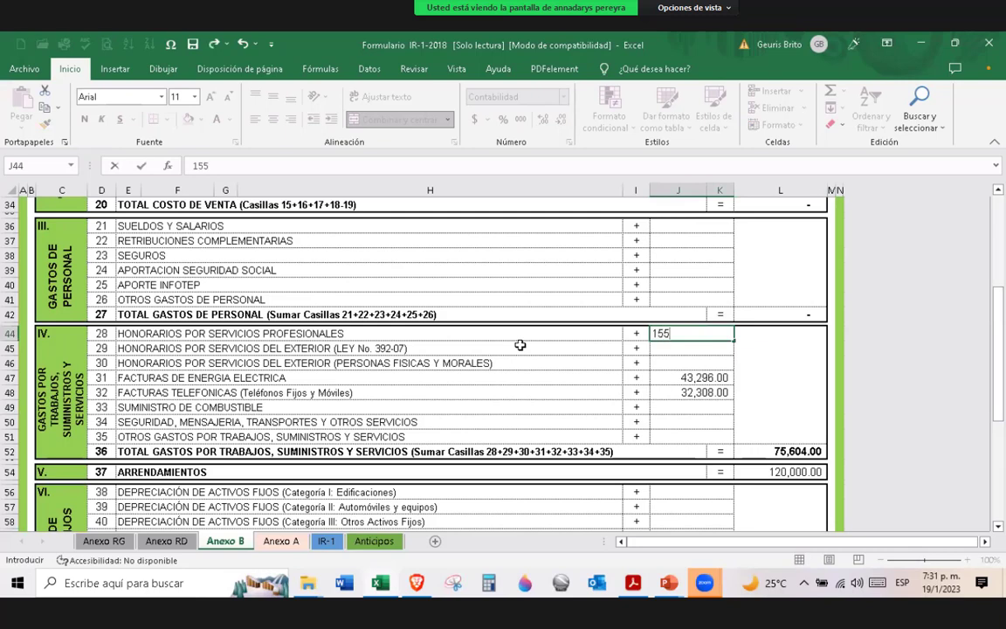
{"action": "type", "text": "750"}
{"action": "left_click", "coordinate": [689, 361]}
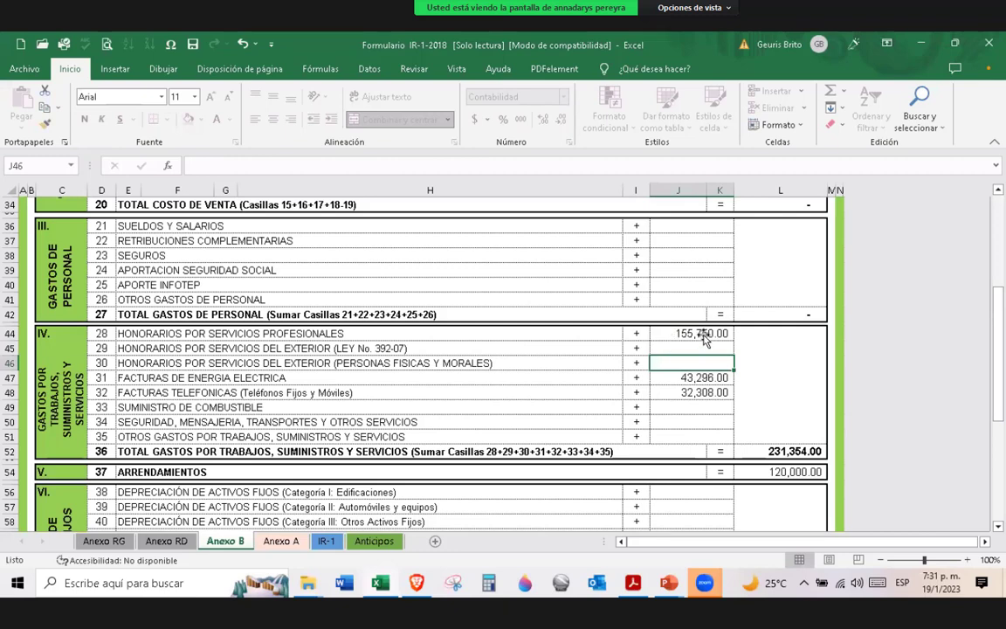
{"action": "left_click", "coordinate": [704, 340]}
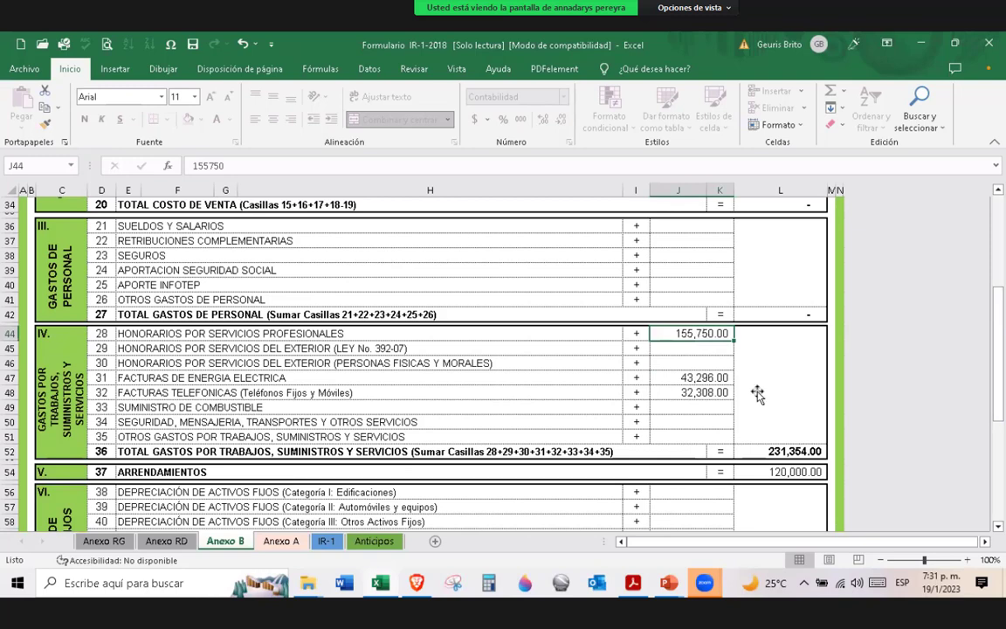
- Enter 23575 for Otros Gastos por Trabajos, Suministros y Servicios (casilla 35) in section IV
{"action": "left_click", "coordinate": [713, 349]}
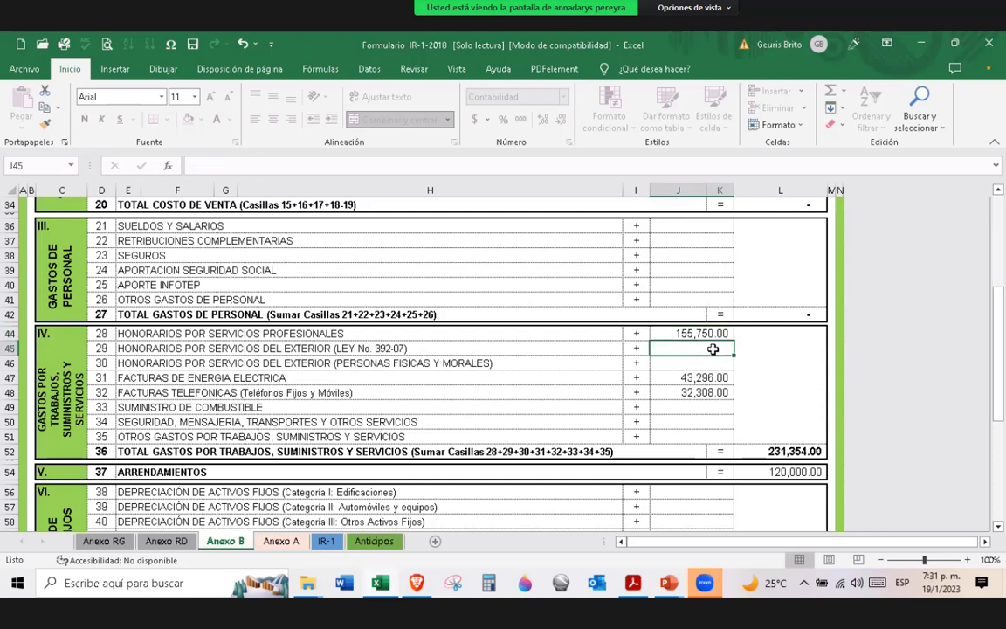
{"action": "left_click", "coordinate": [674, 419]}
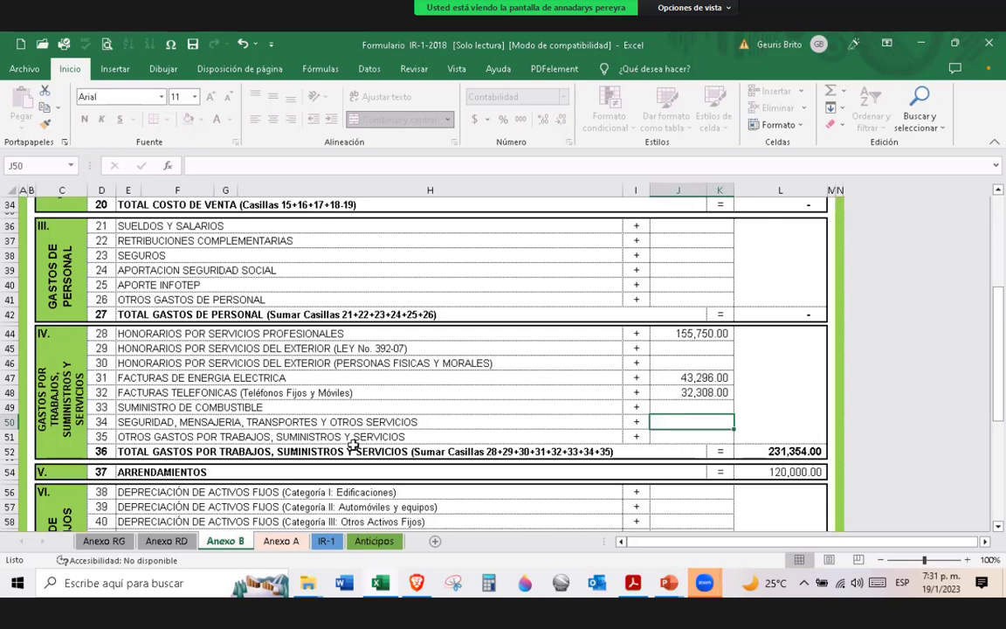
{"action": "left_click", "coordinate": [699, 432]}
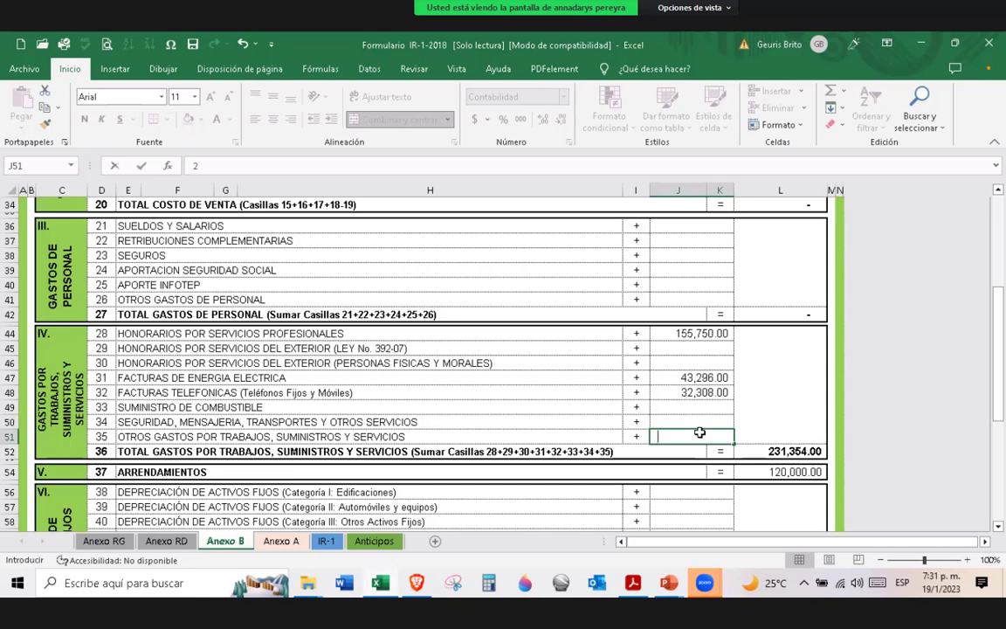
{"action": "type", "text": "23575"}
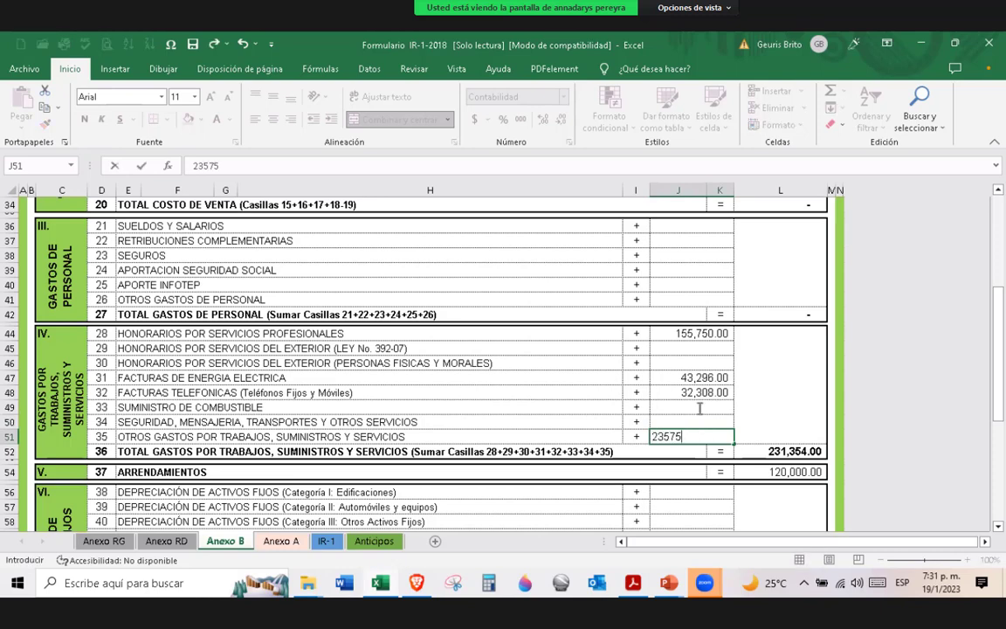
{"action": "key", "text": "Up"}
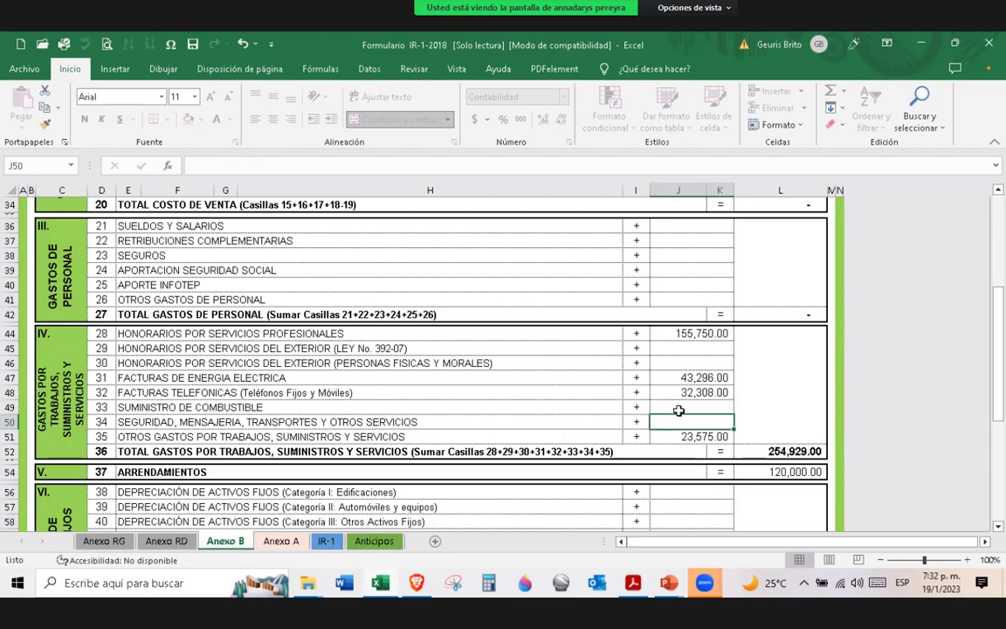
- Review Anexo B from the declarant data and Ingresos through Costos, Gastos de Personal, section IV and Arrendamientos
{"action": "scroll", "coordinate": [679, 410], "scroll_direction": "down", "scroll_amount": 2}
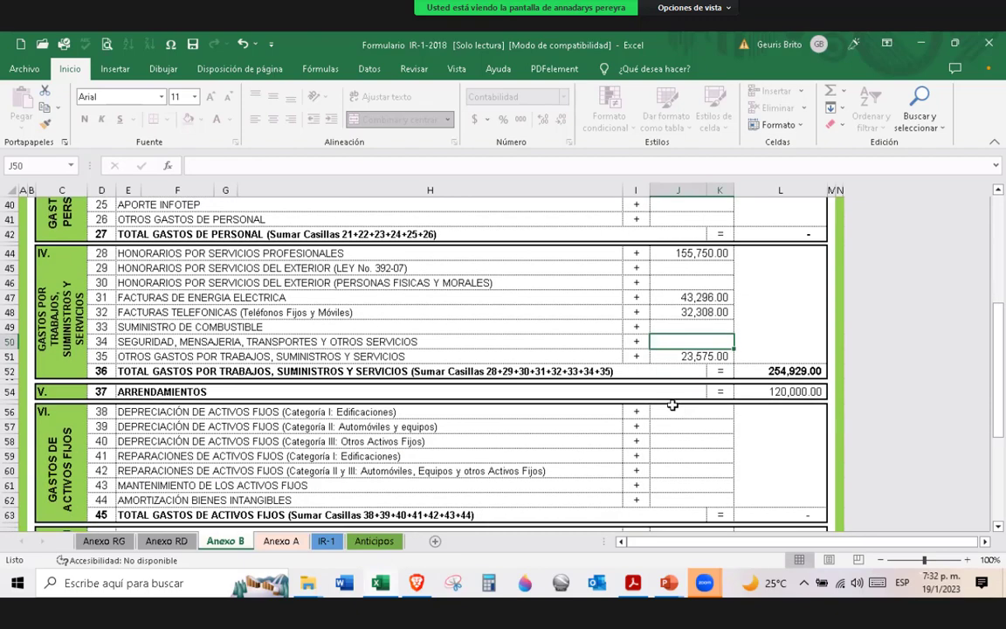
{"action": "scroll", "coordinate": [672, 404], "scroll_direction": "down", "scroll_amount": 1}
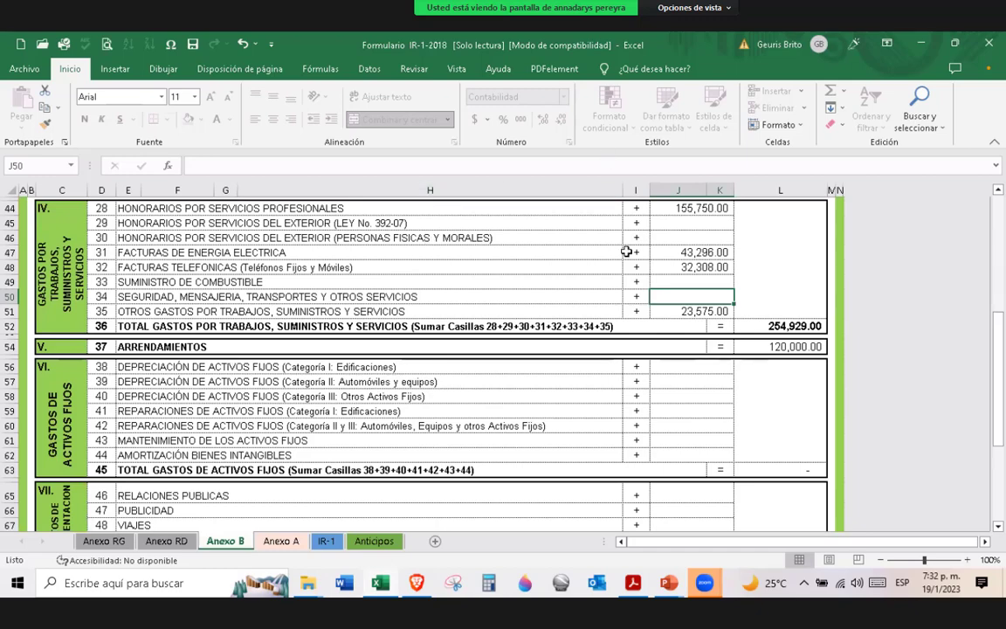
{"action": "scroll", "coordinate": [626, 251], "scroll_direction": "up", "scroll_amount": 14}
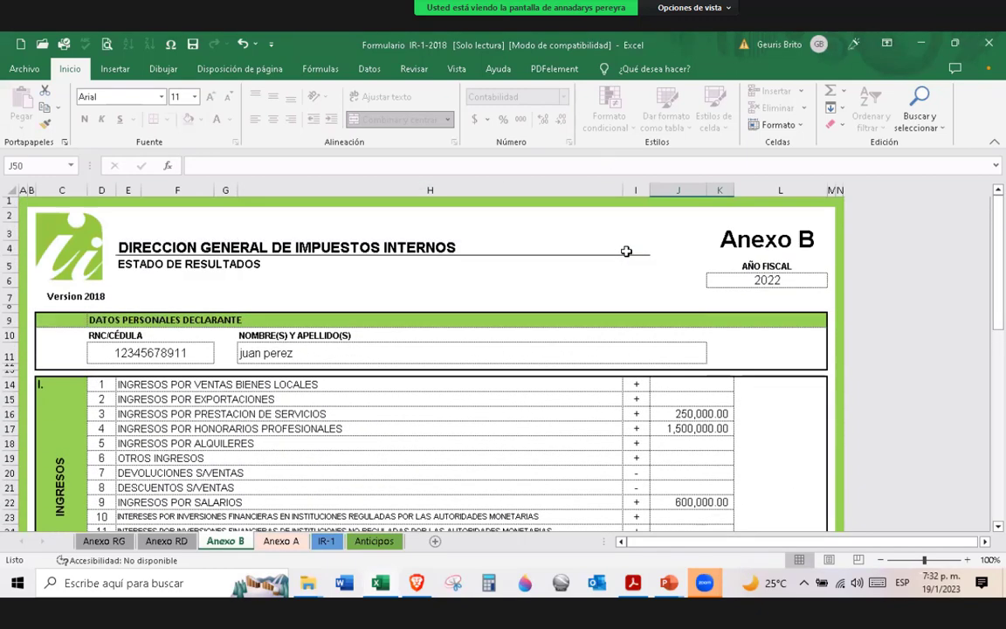
{"action": "scroll", "coordinate": [626, 251], "scroll_direction": "down", "scroll_amount": 5}
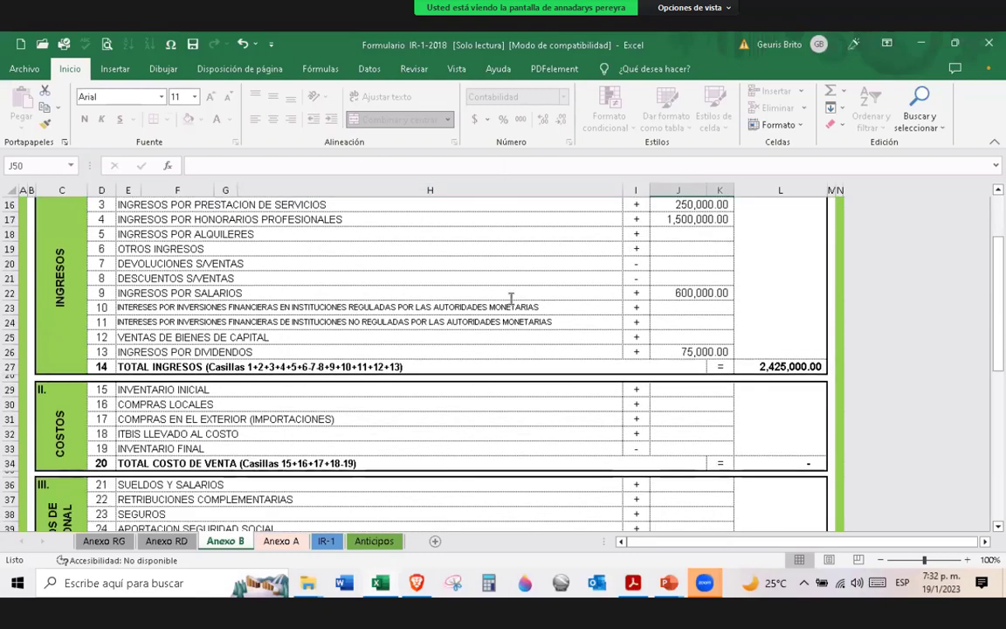
{"action": "scroll", "coordinate": [511, 299], "scroll_direction": "down", "scroll_amount": 1}
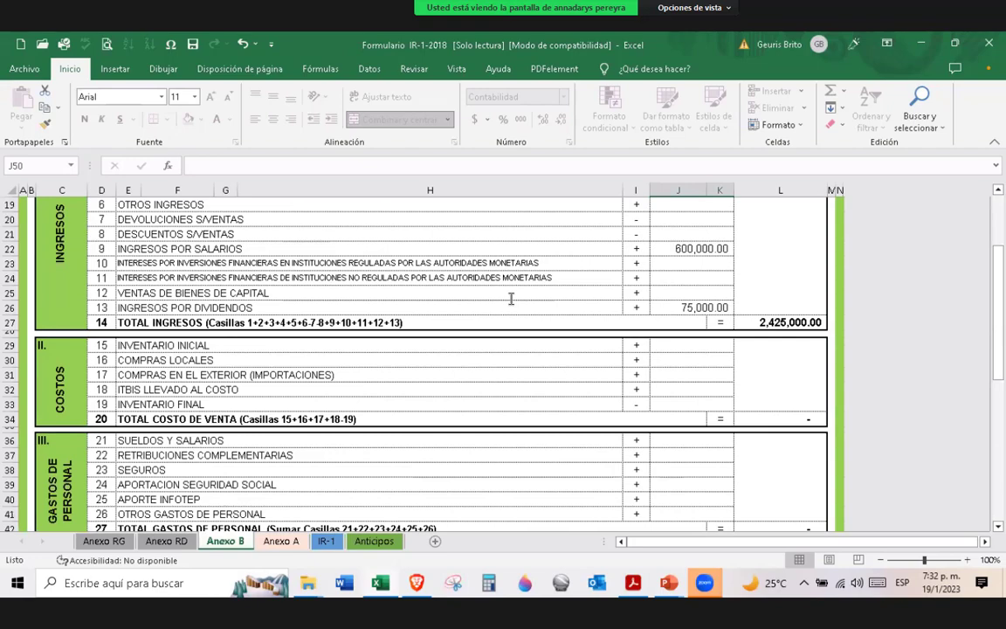
{"action": "left_click", "coordinate": [686, 361]}
{"action": "scroll", "coordinate": [684, 384], "scroll_direction": "down", "scroll_amount": 1}
{"action": "scroll", "coordinate": [684, 385], "scroll_direction": "down", "scroll_amount": 7}
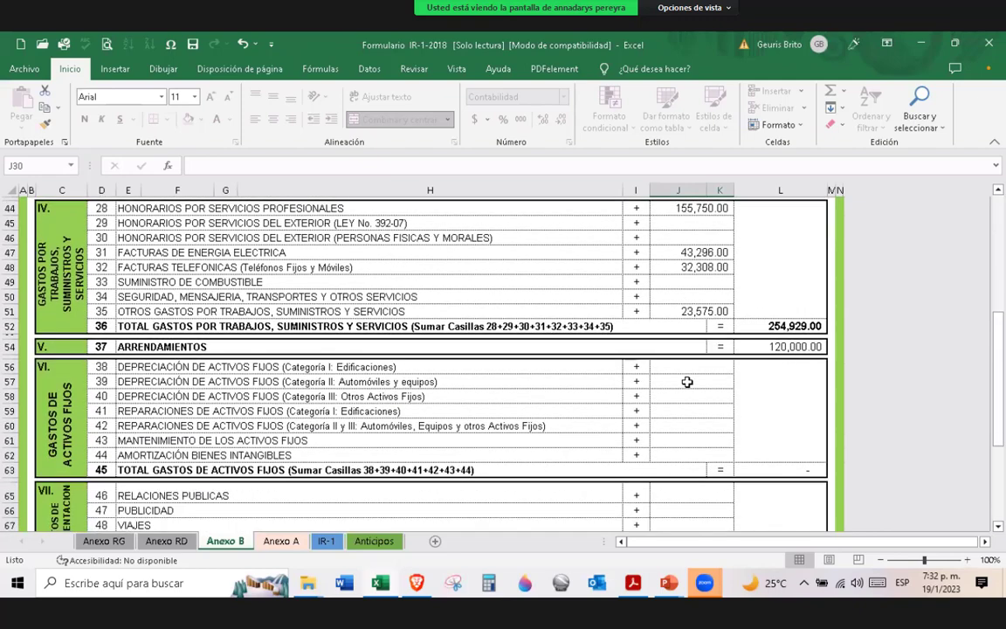
{"action": "scroll", "coordinate": [686, 381], "scroll_direction": "down", "scroll_amount": 1}
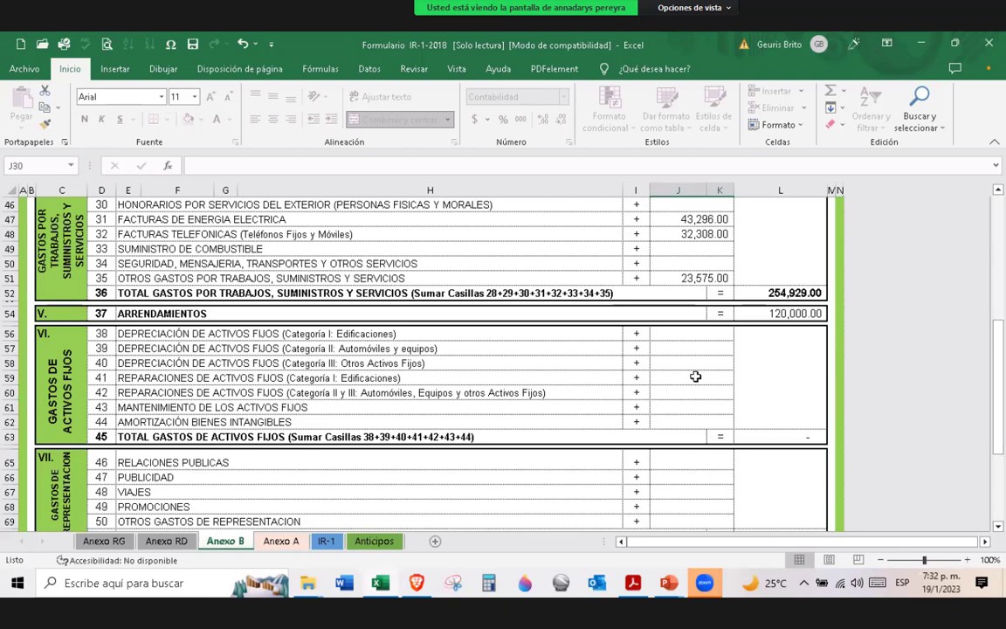
- Examine Gastos de Activos Fijos, the final Beneficio line (casilla 67) and the Gastos de Representación items in casillas 46 to 50
{"action": "left_click", "coordinate": [691, 393]}
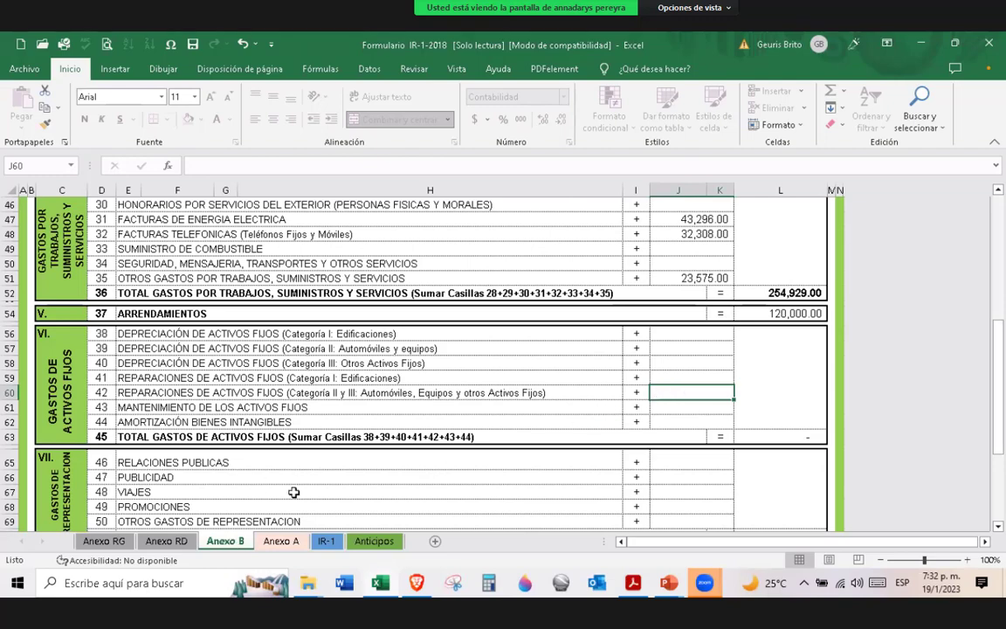
{"action": "scroll", "coordinate": [294, 492], "scroll_direction": "down", "scroll_amount": 1}
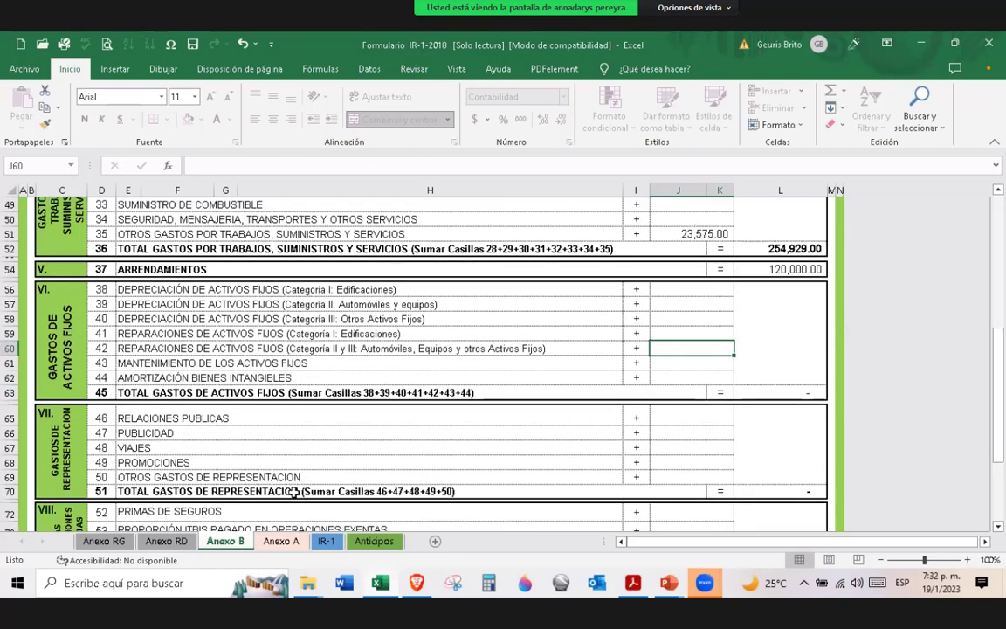
{"action": "scroll", "coordinate": [293, 493], "scroll_direction": "down", "scroll_amount": 7}
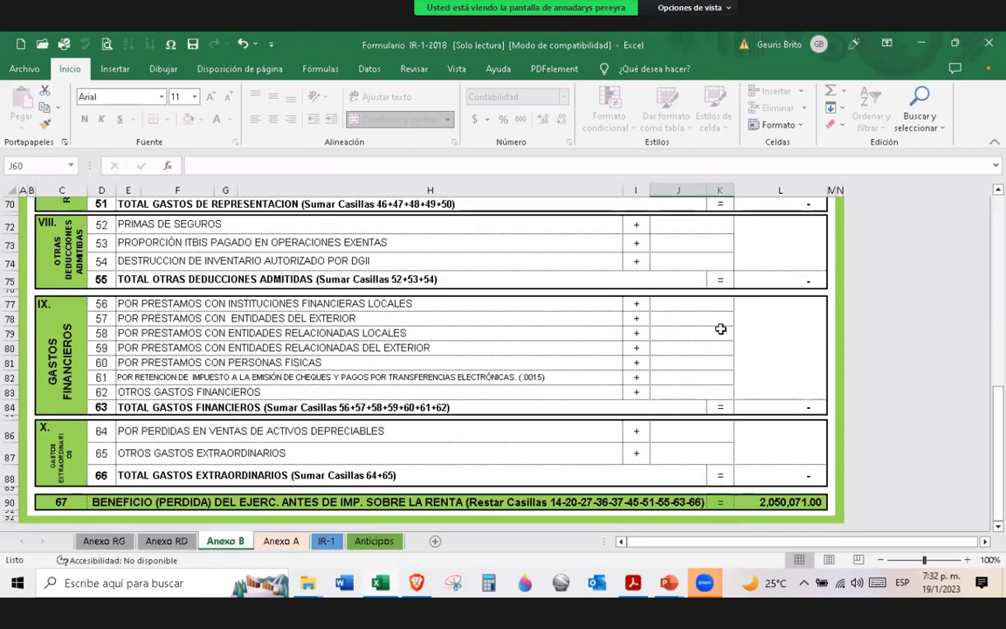
{"action": "scroll", "coordinate": [721, 329], "scroll_direction": "up", "scroll_amount": 2}
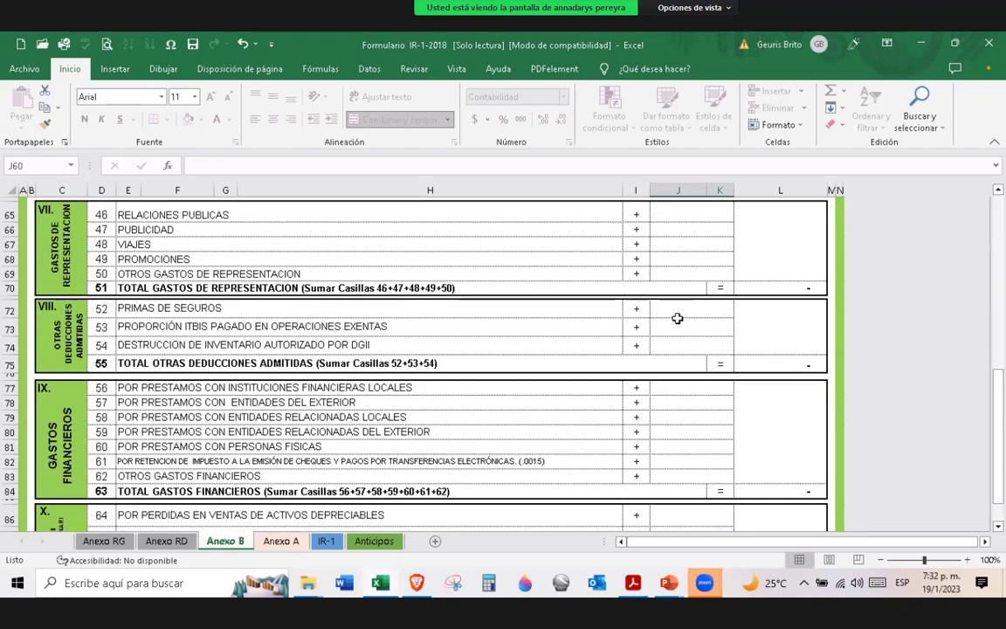
{"action": "scroll", "coordinate": [677, 318], "scroll_direction": "up", "scroll_amount": 3}
{"action": "scroll", "coordinate": [677, 318], "scroll_direction": "up", "scroll_amount": 1}
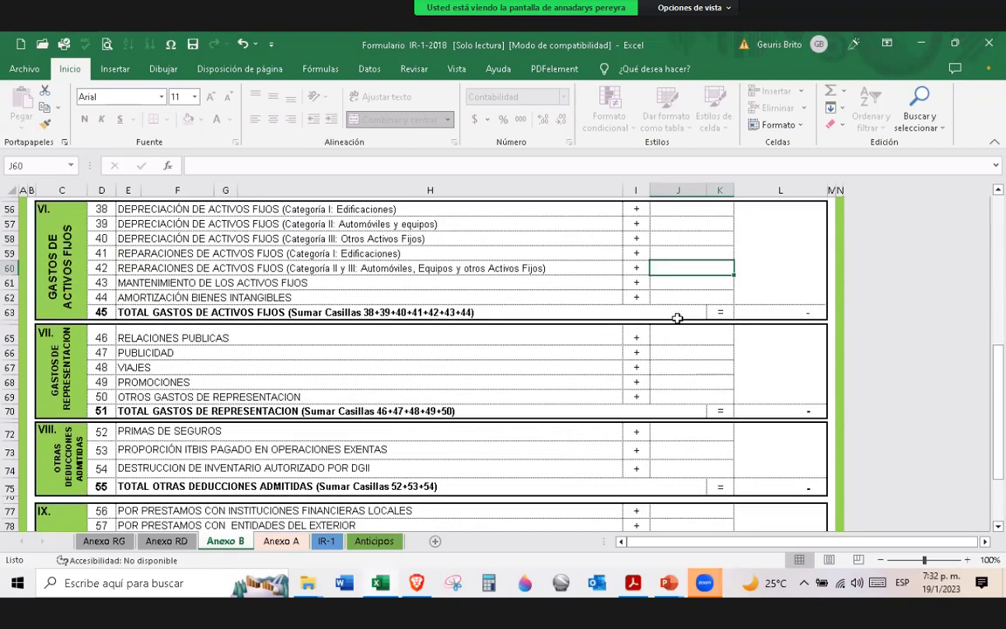
{"action": "left_click", "coordinate": [689, 335]}
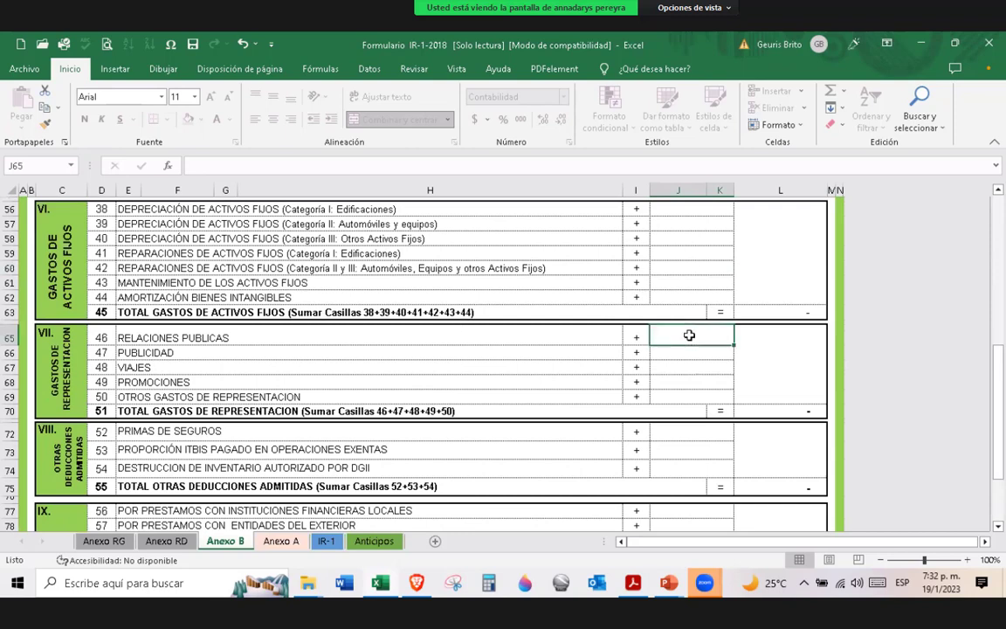
{"action": "left_click", "coordinate": [689, 354]}
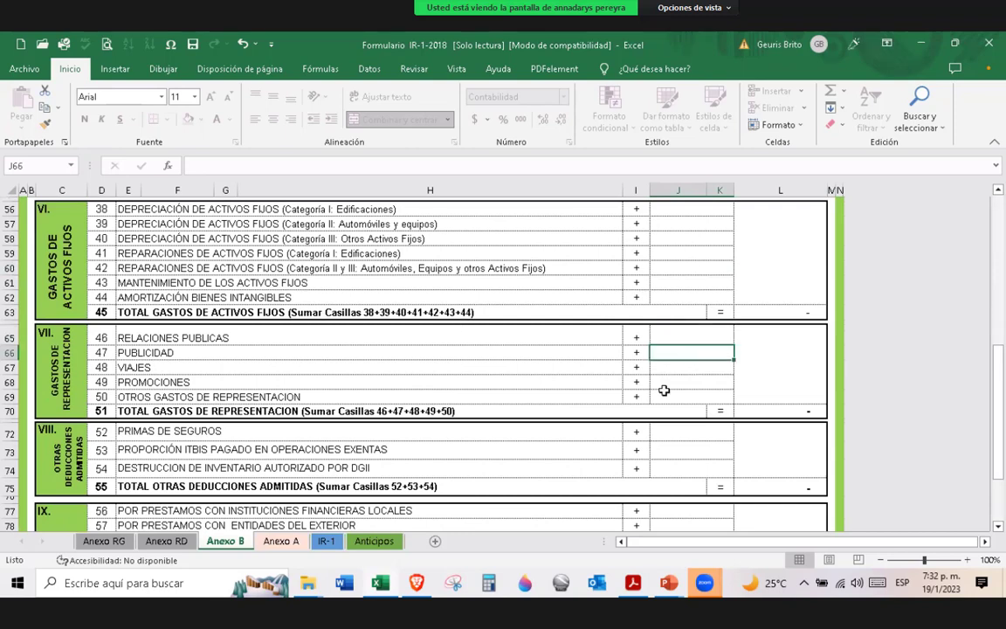
{"action": "left_click", "coordinate": [668, 373]}
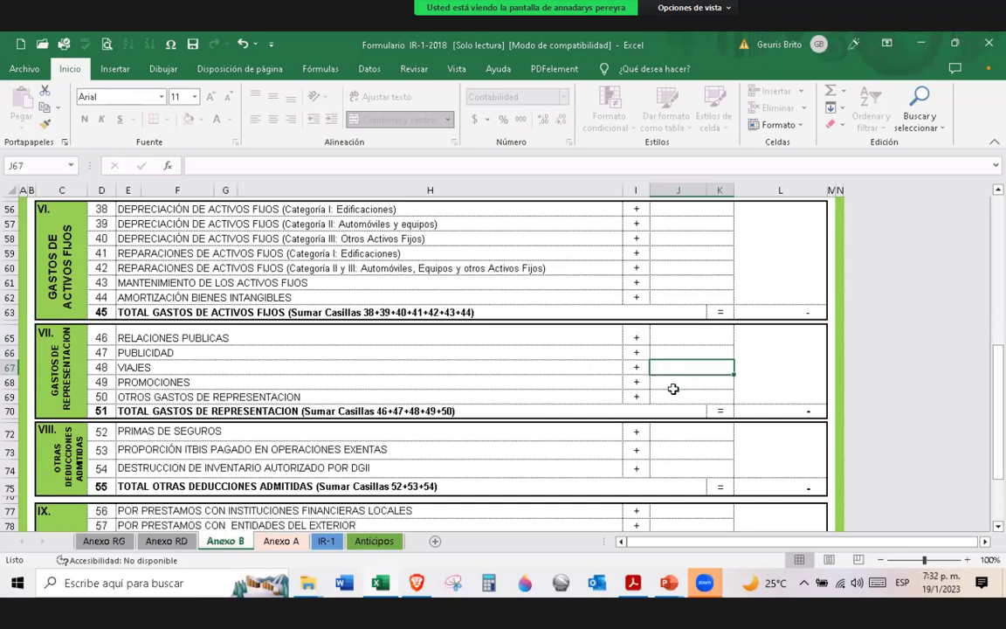
{"action": "left_click", "coordinate": [677, 401]}
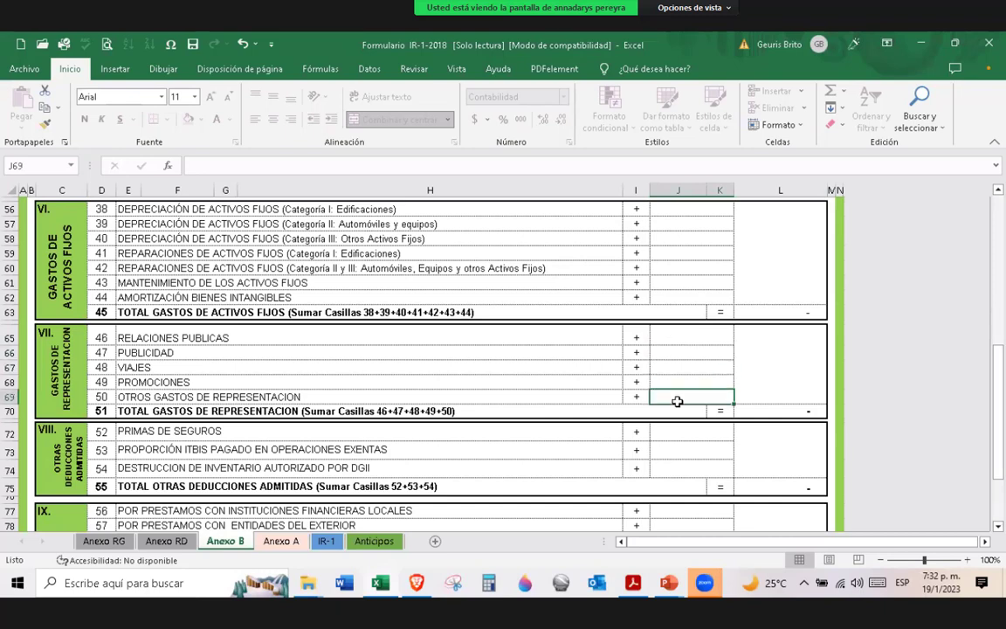
- Examine the Otras Deducciones Admitidas in section VIII, including Proporción ITBIS (casilla 53) and Destrucción de Inventario (casilla 54)
{"action": "scroll", "coordinate": [524, 358], "scroll_direction": "down", "scroll_amount": 1}
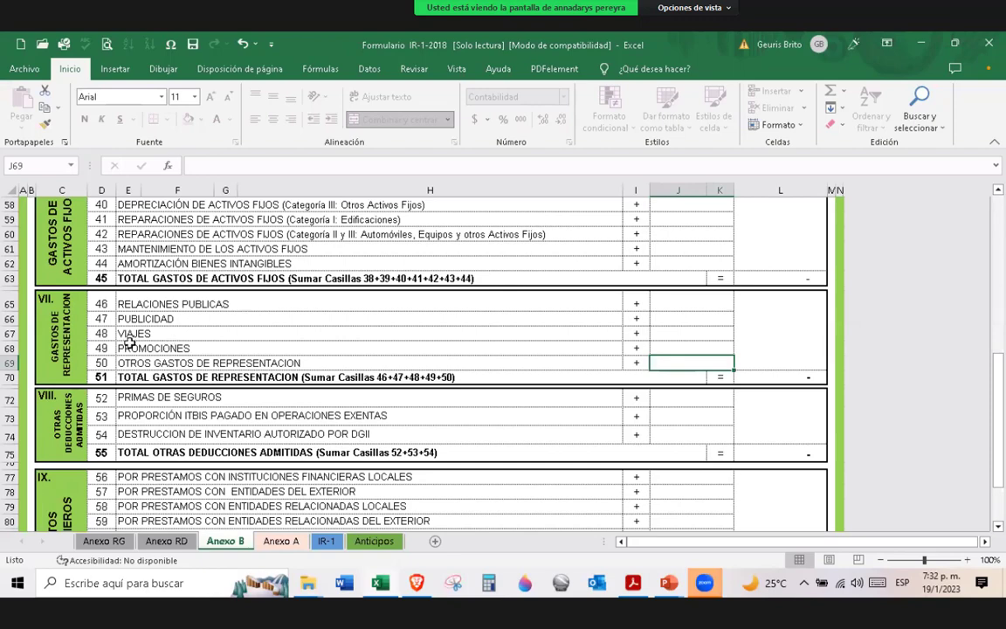
{"action": "scroll", "coordinate": [164, 327], "scroll_direction": "down", "scroll_amount": 1}
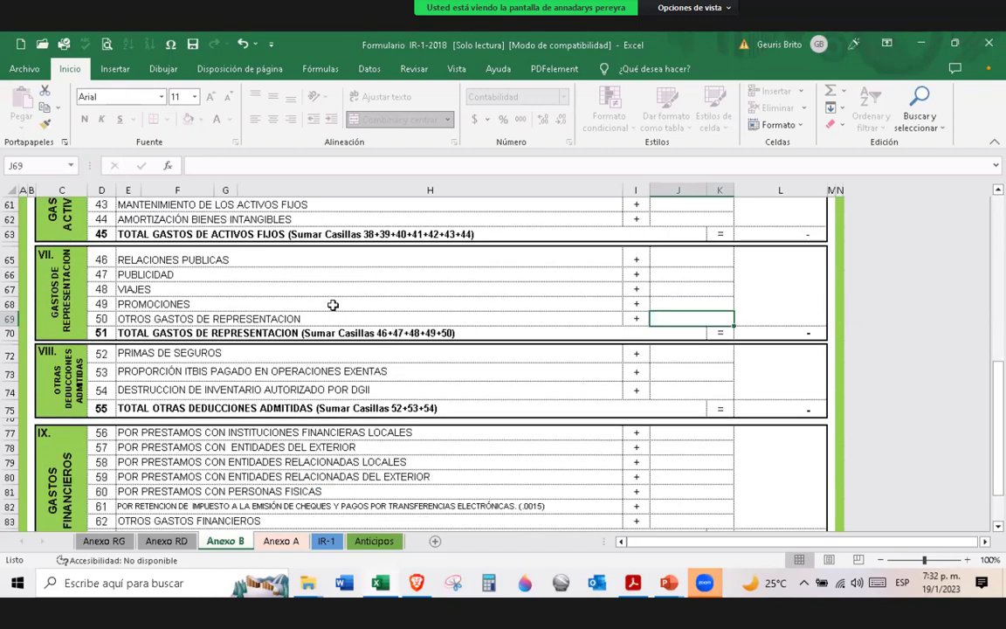
{"action": "scroll", "coordinate": [197, 288], "scroll_direction": "down", "scroll_amount": 2}
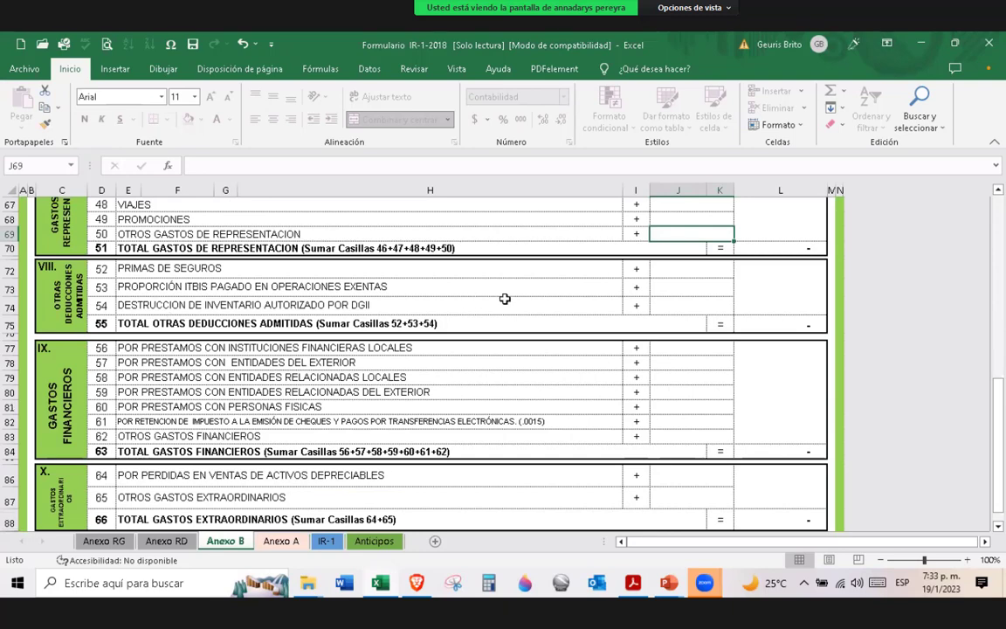
{"action": "key", "text": "Down"}
{"action": "key", "text": "Down"}
{"action": "key", "text": "Down"}
{"action": "key", "text": "Down"}
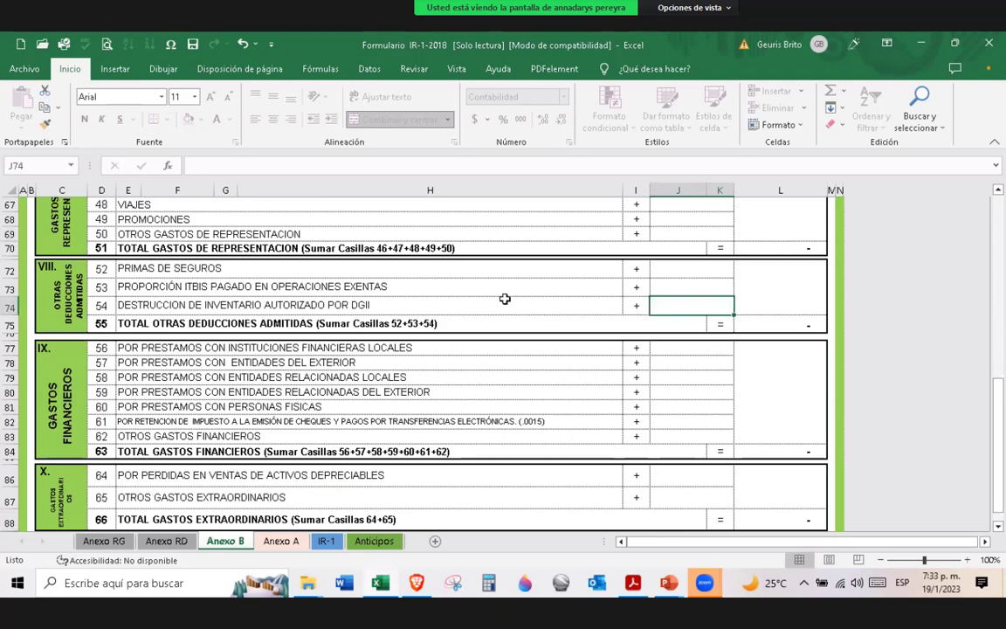
{"action": "left_click", "coordinate": [688, 290]}
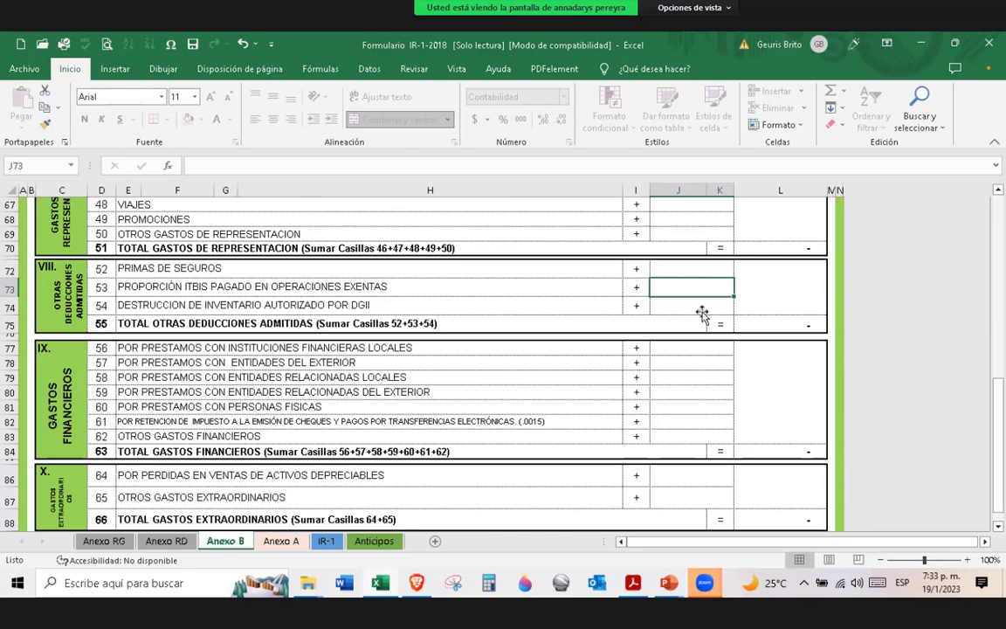
{"action": "left_click", "coordinate": [702, 315]}
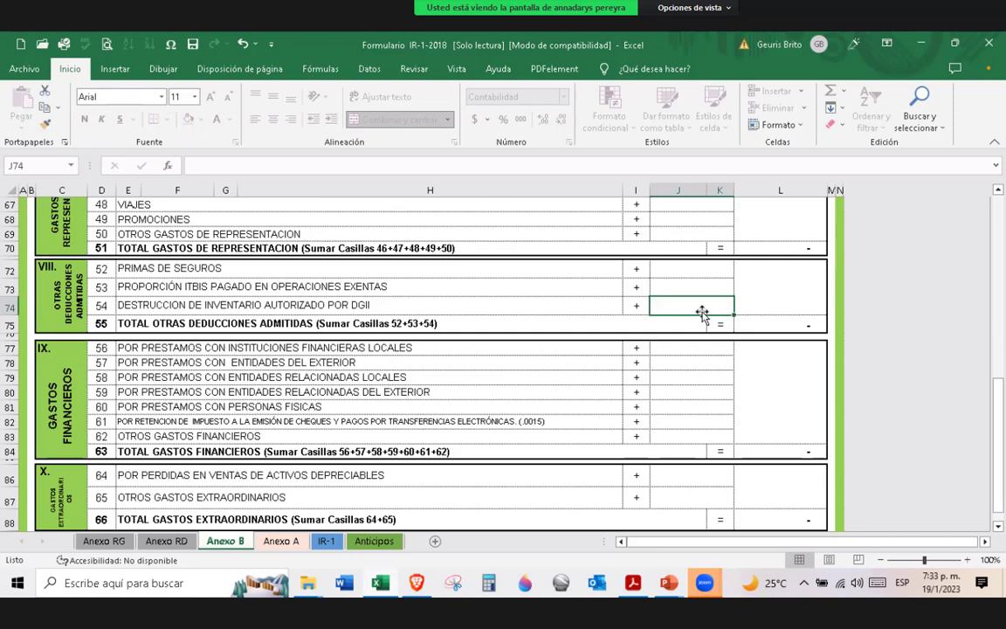
- Examine the Gastos Financieros in section IX and the Gastos Extraordinarios in section X of Anexo B
{"action": "scroll", "coordinate": [702, 314], "scroll_direction": "down", "scroll_amount": 2}
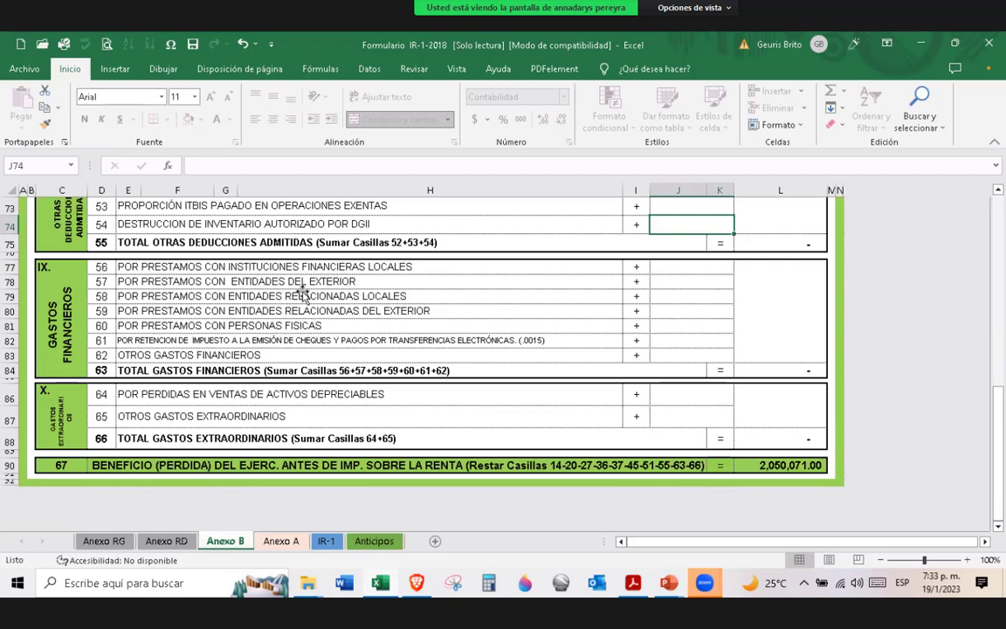
{"action": "left_click_drag", "start_coordinate": [673, 314], "coordinate": [675, 337]}
{"action": "left_click", "coordinate": [675, 341]}
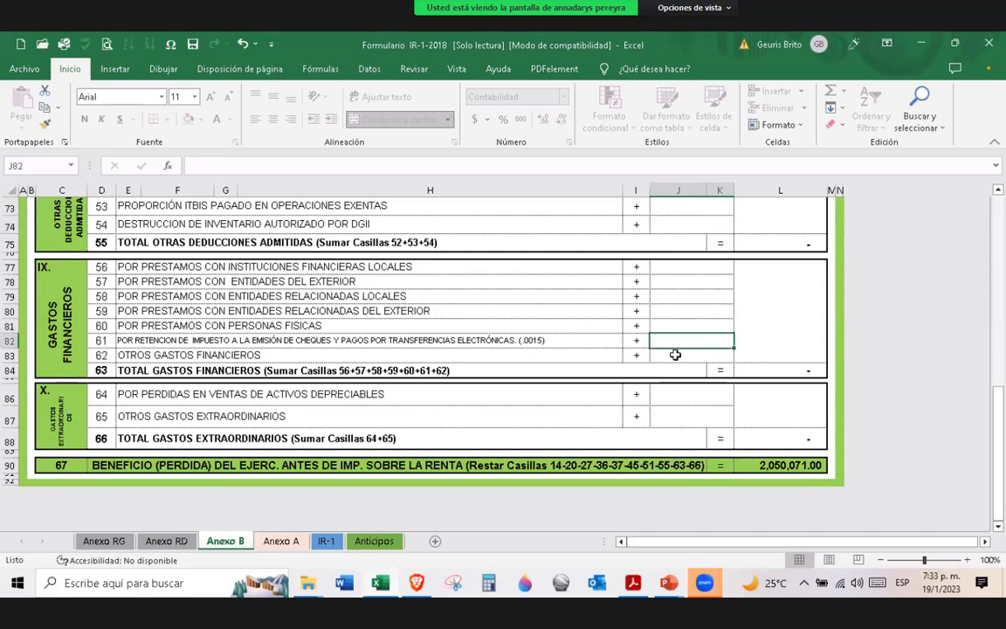
{"action": "key", "text": "Down"}
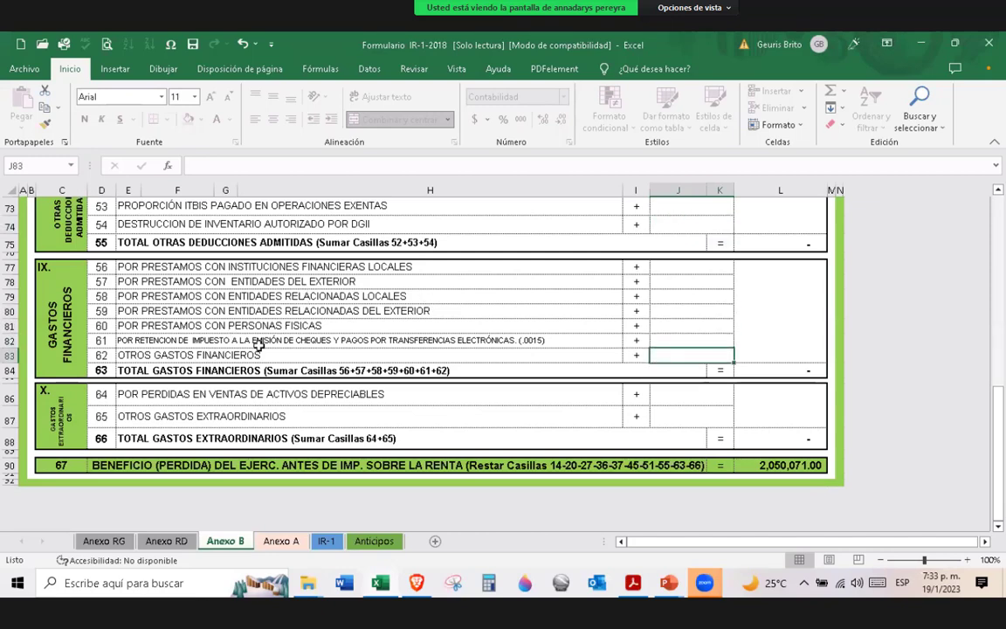
{"action": "left_click", "coordinate": [686, 414]}
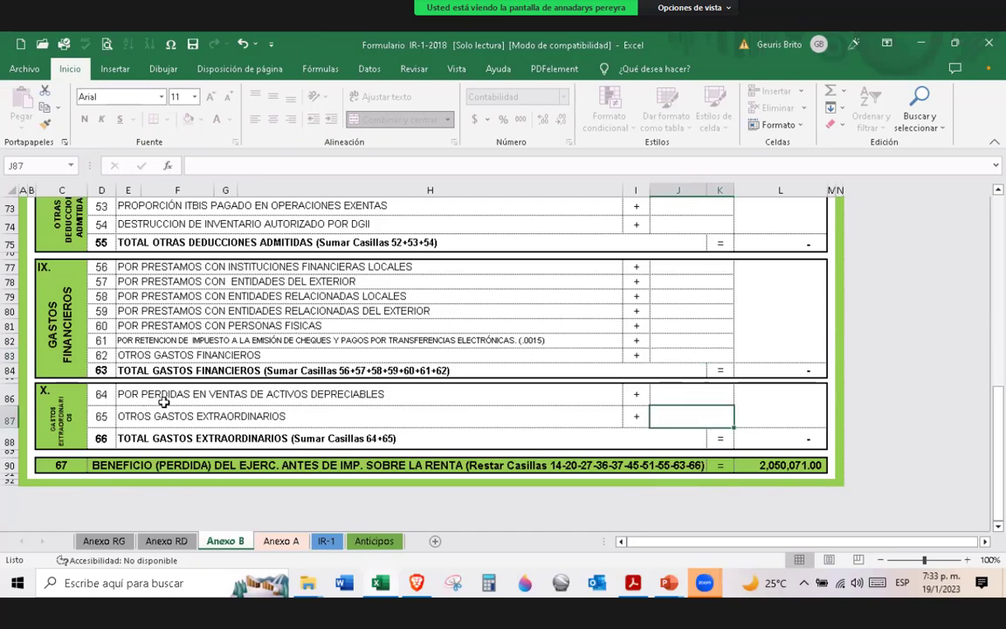
{"action": "scroll", "coordinate": [170, 409], "scroll_direction": "down", "scroll_amount": 1}
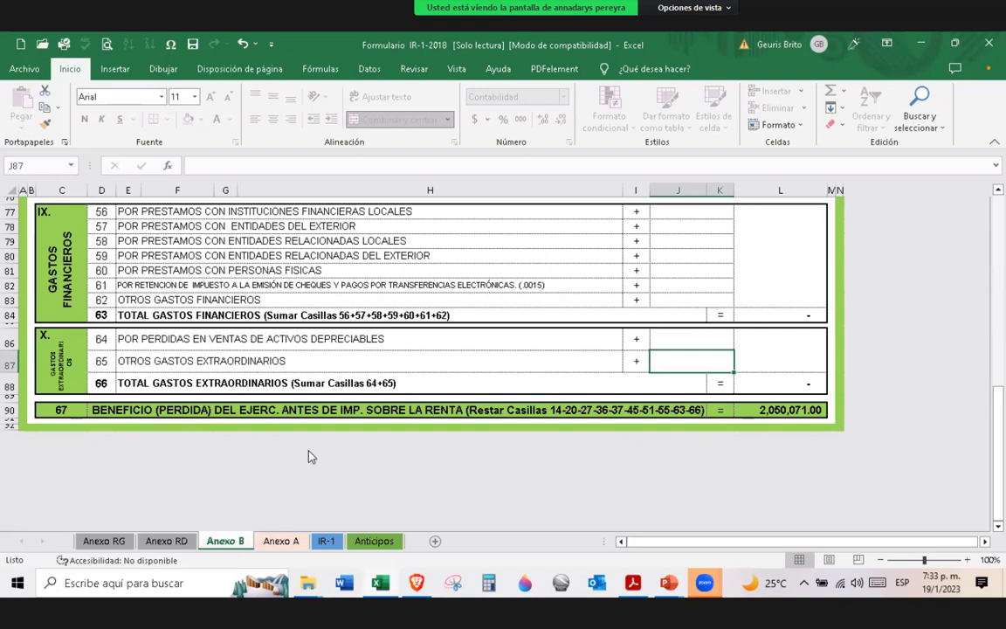
- Review Anexo B again from the Ingresos section through the expense sections to the Beneficio line (casilla 67)
{"action": "scroll", "coordinate": [668, 344], "scroll_direction": "up", "scroll_amount": 8}
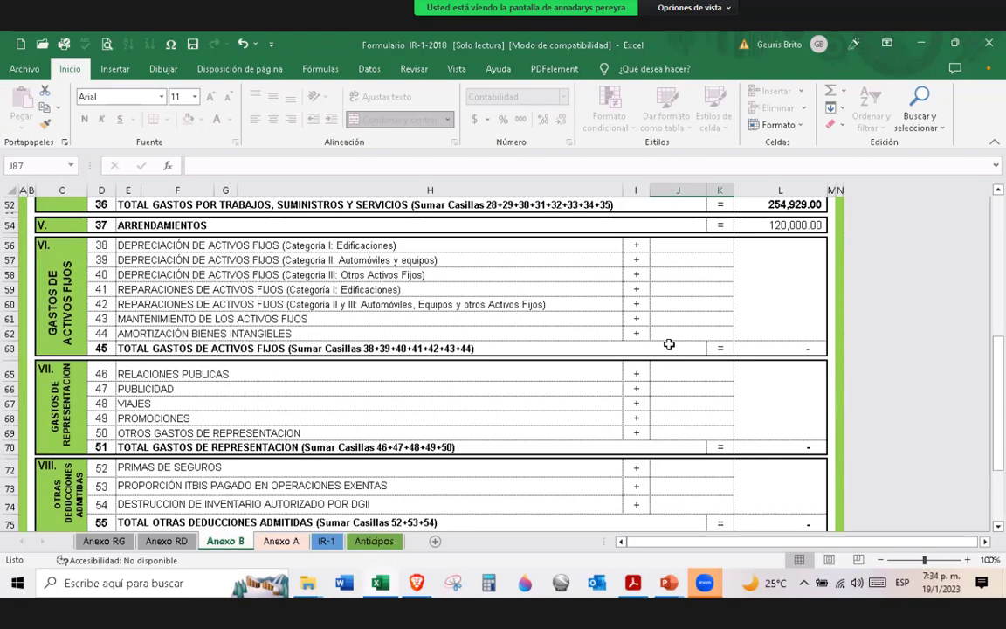
{"action": "scroll", "coordinate": [668, 344], "scroll_direction": "down", "scroll_amount": 1}
{"action": "scroll", "coordinate": [668, 344], "scroll_direction": "down", "scroll_amount": 8}
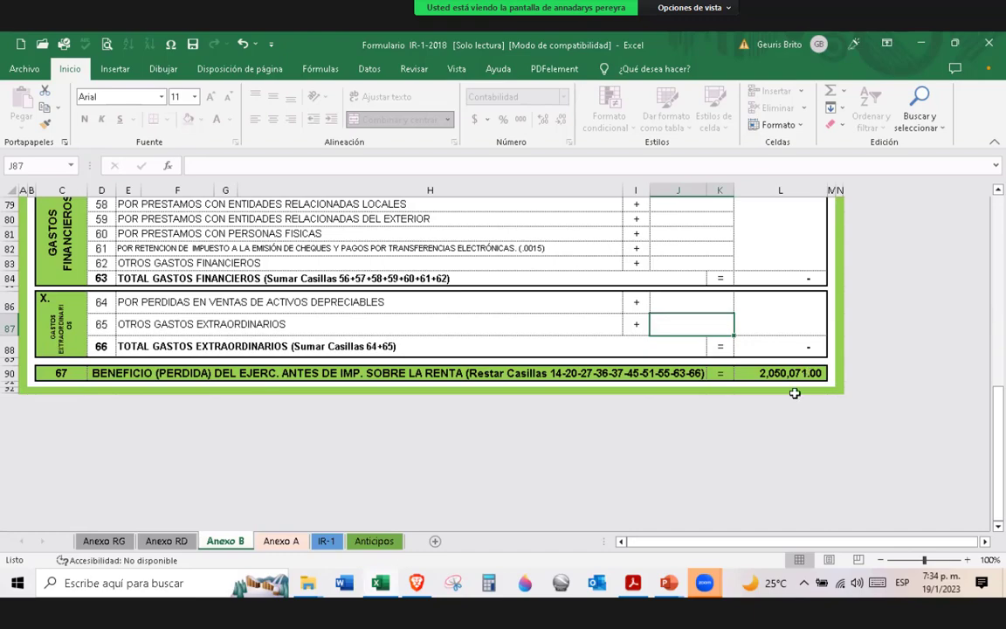
{"action": "scroll", "coordinate": [790, 376], "scroll_direction": "up", "scroll_amount": 13}
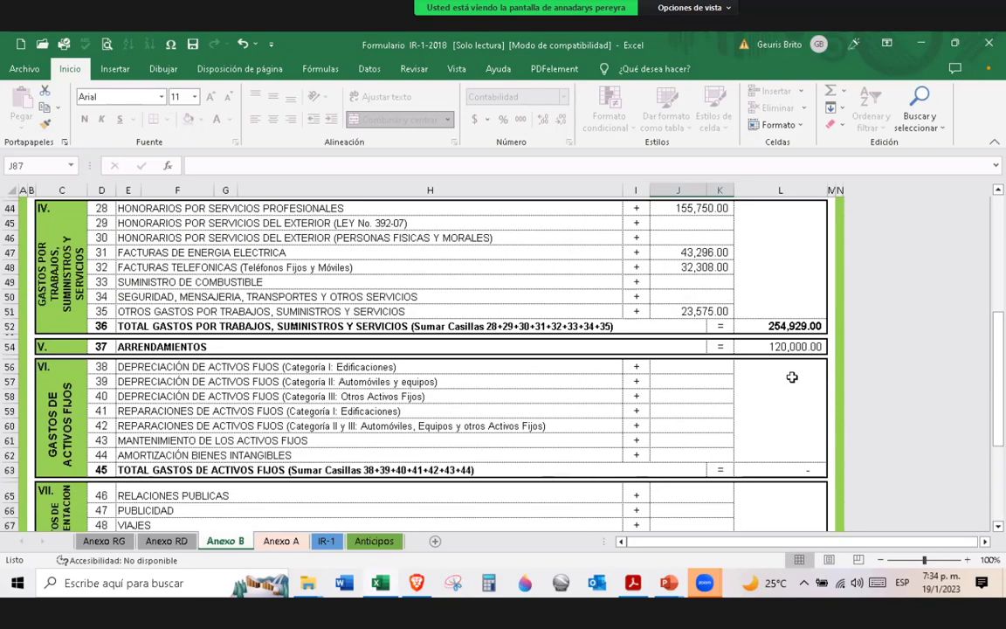
{"action": "scroll", "coordinate": [793, 374], "scroll_direction": "up", "scroll_amount": 10}
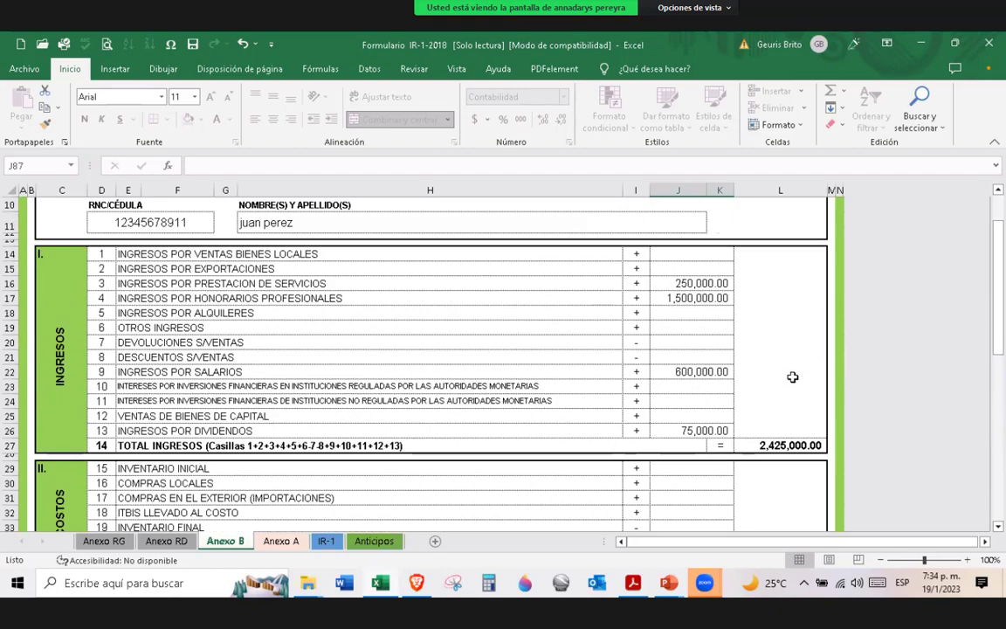
{"action": "scroll", "coordinate": [792, 377], "scroll_direction": "down", "scroll_amount": 1}
{"action": "scroll", "coordinate": [791, 409], "scroll_direction": "down", "scroll_amount": 15}
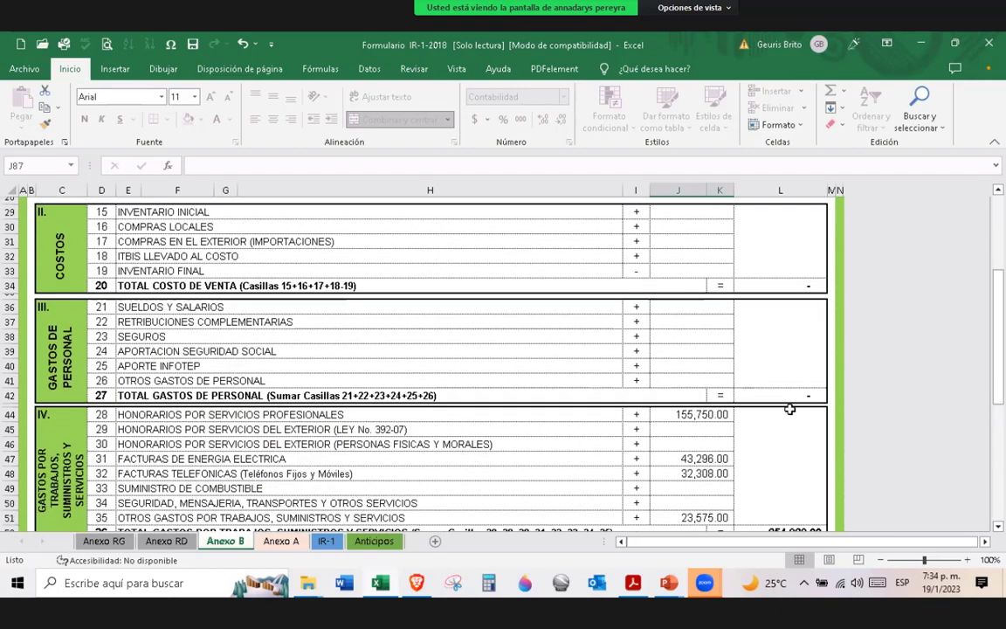
{"action": "scroll", "coordinate": [789, 409], "scroll_direction": "down", "scroll_amount": 6}
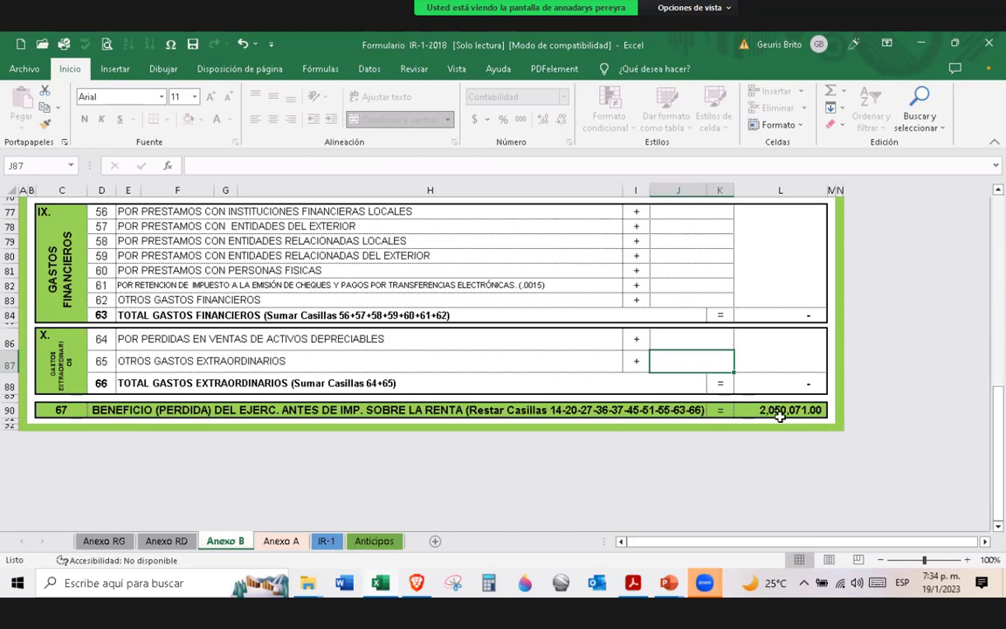
- Check the Renta Neta Imponible calculation on the IR-1 form, from Ingresos (casilla A) to Impuesto Liquidado (casilla 11)
{"action": "left_click", "coordinate": [291, 541]}
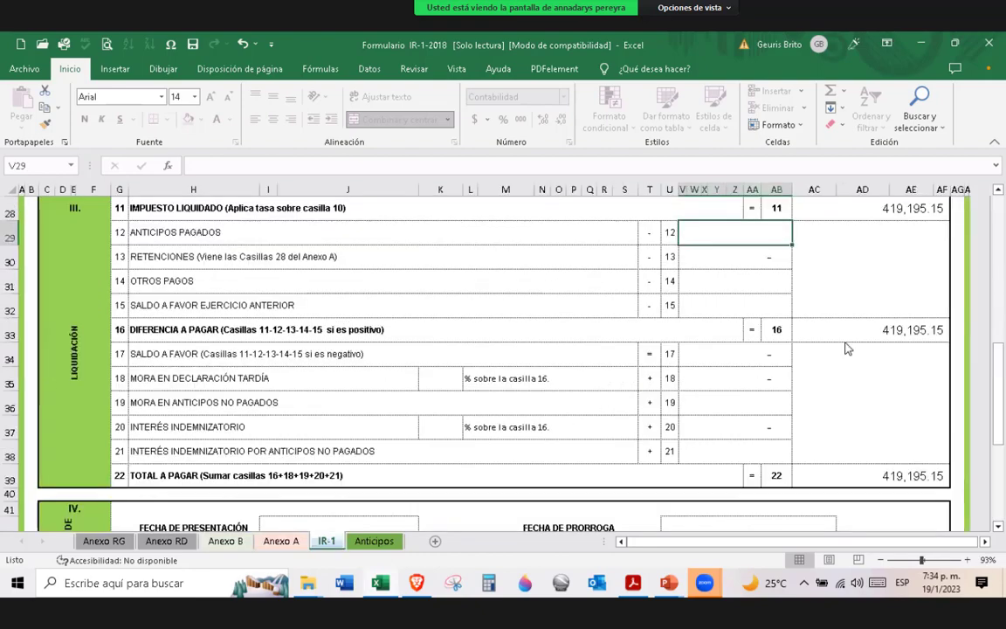
{"action": "scroll", "coordinate": [809, 364], "scroll_direction": "up", "scroll_amount": 9}
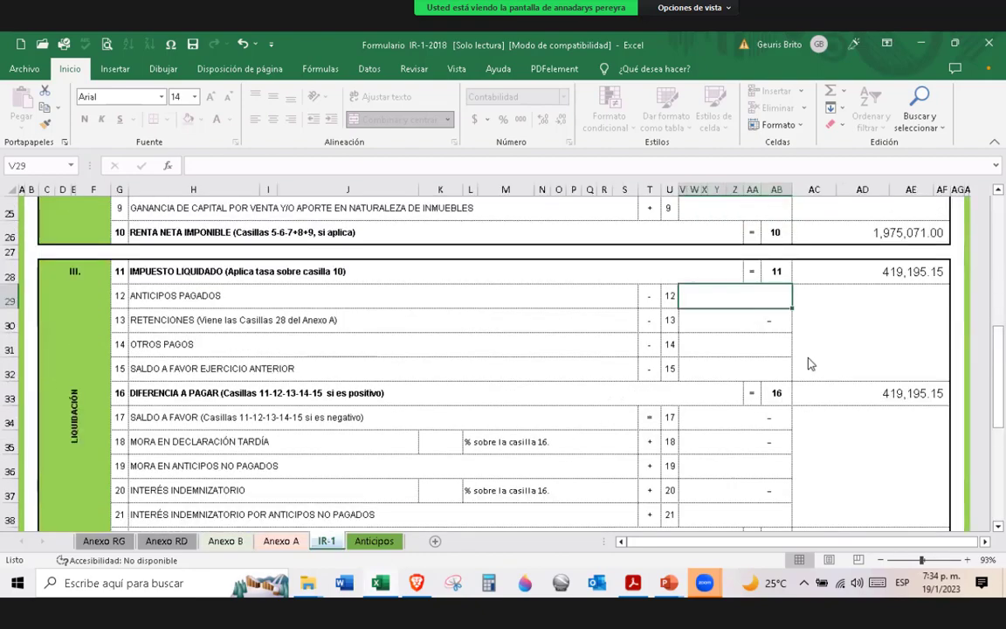
{"action": "scroll", "coordinate": [855, 307], "scroll_direction": "down", "scroll_amount": 3}
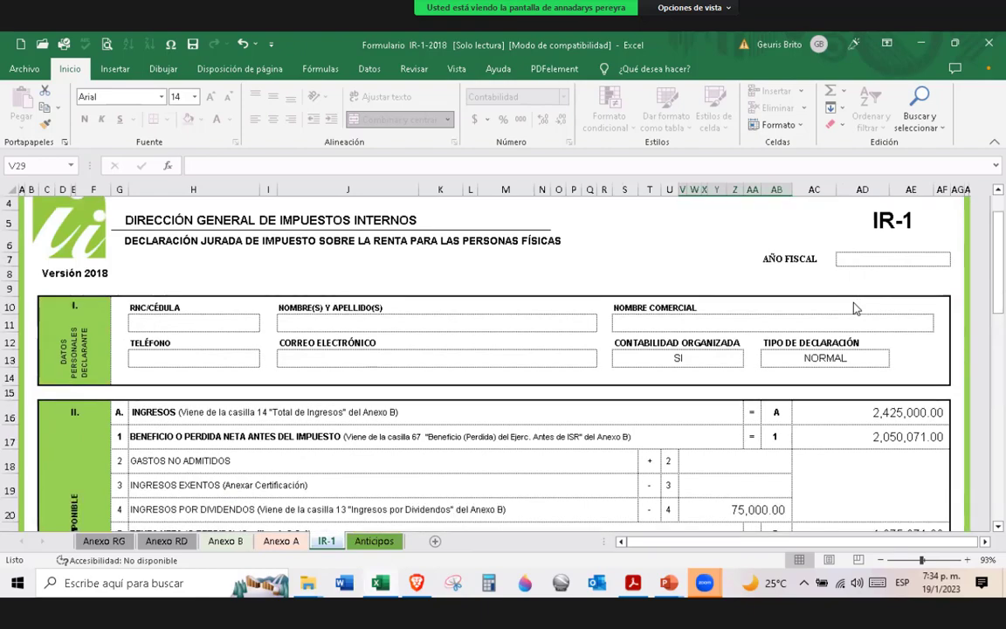
{"action": "scroll", "coordinate": [855, 308], "scroll_direction": "down", "scroll_amount": 1}
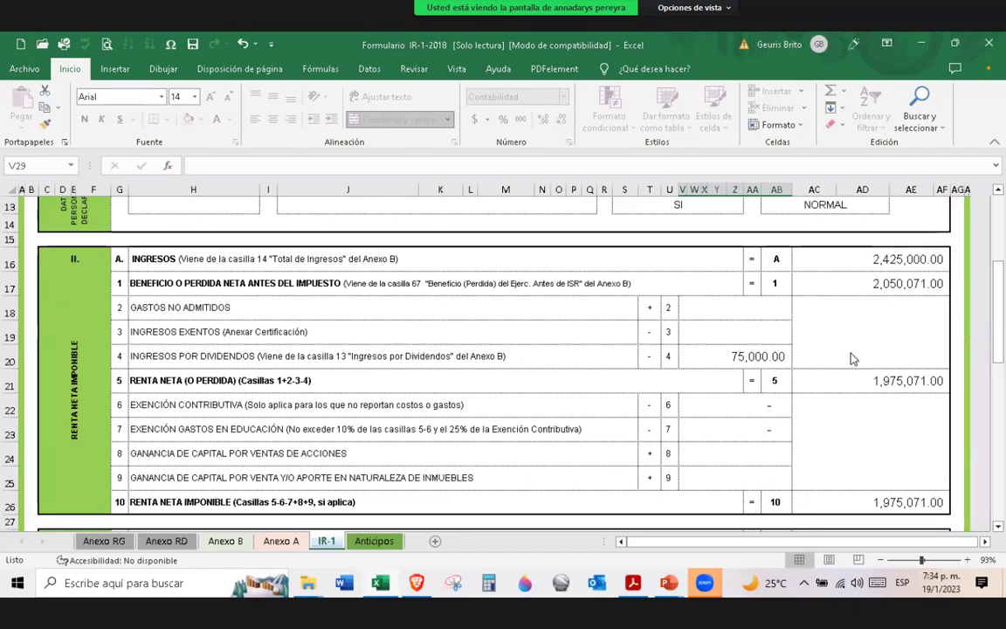
{"action": "scroll", "coordinate": [522, 342], "scroll_direction": "up", "scroll_amount": 3}
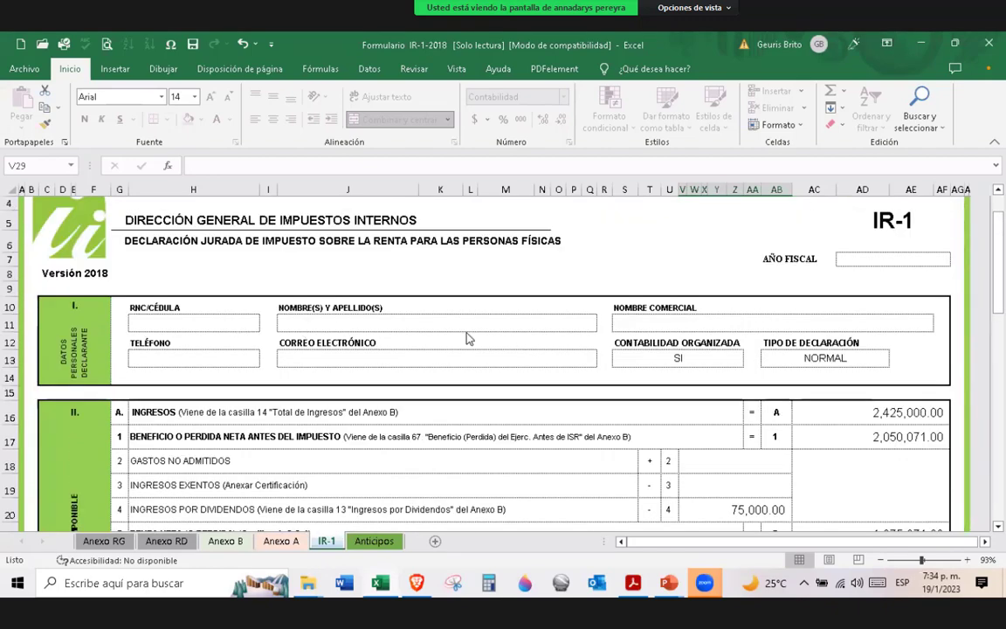
{"action": "scroll", "coordinate": [467, 339], "scroll_direction": "down", "scroll_amount": 5}
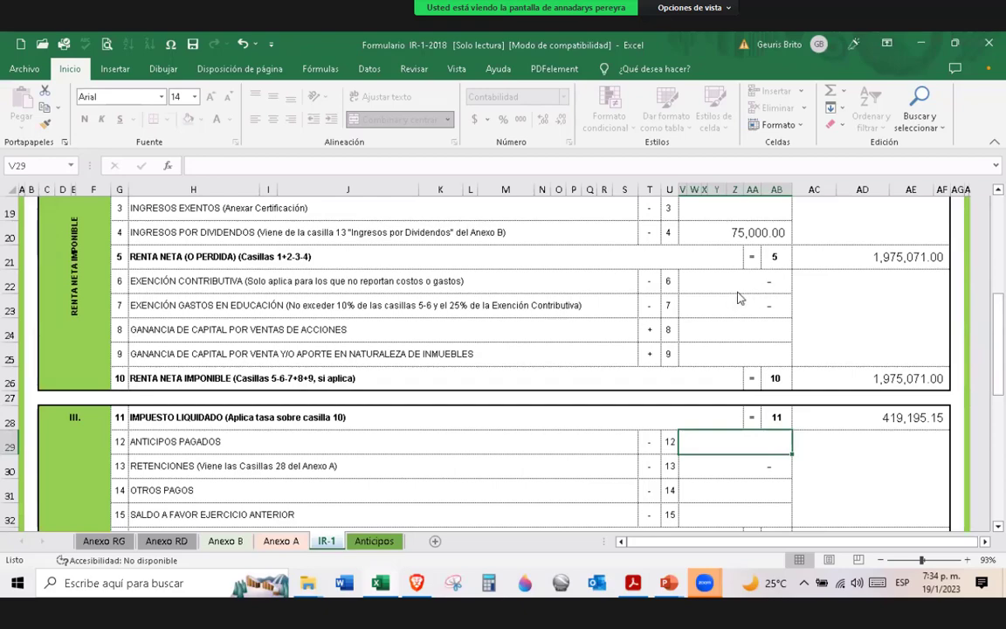
- Try an amount of 300000 in Anticipos Pagados (casilla 12) of the IR-1 form and clear the entry
{"action": "scroll", "coordinate": [756, 294], "scroll_direction": "down", "scroll_amount": 2}
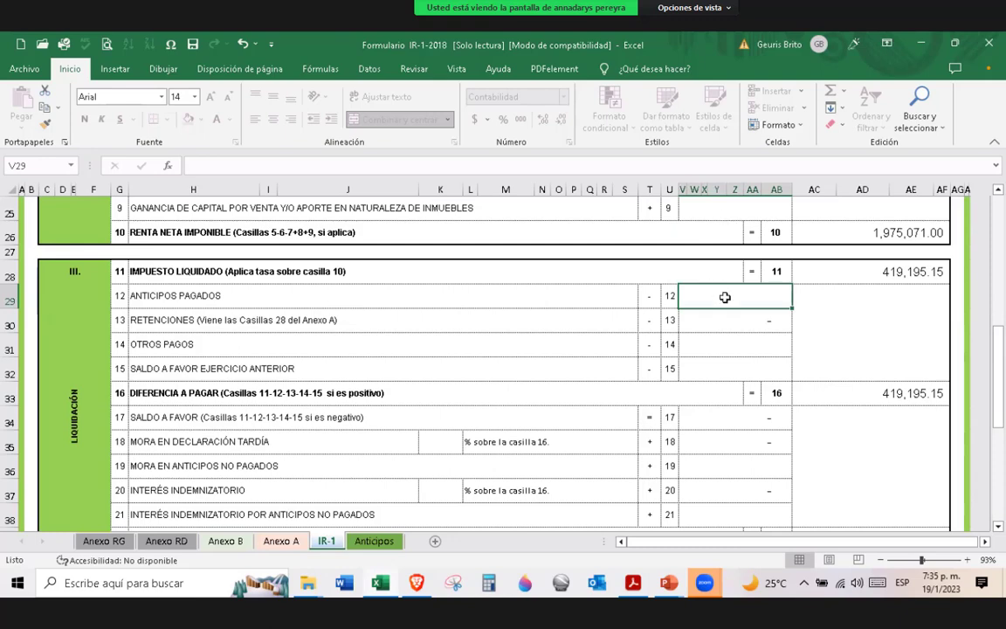
{"action": "type", "text": "30"}
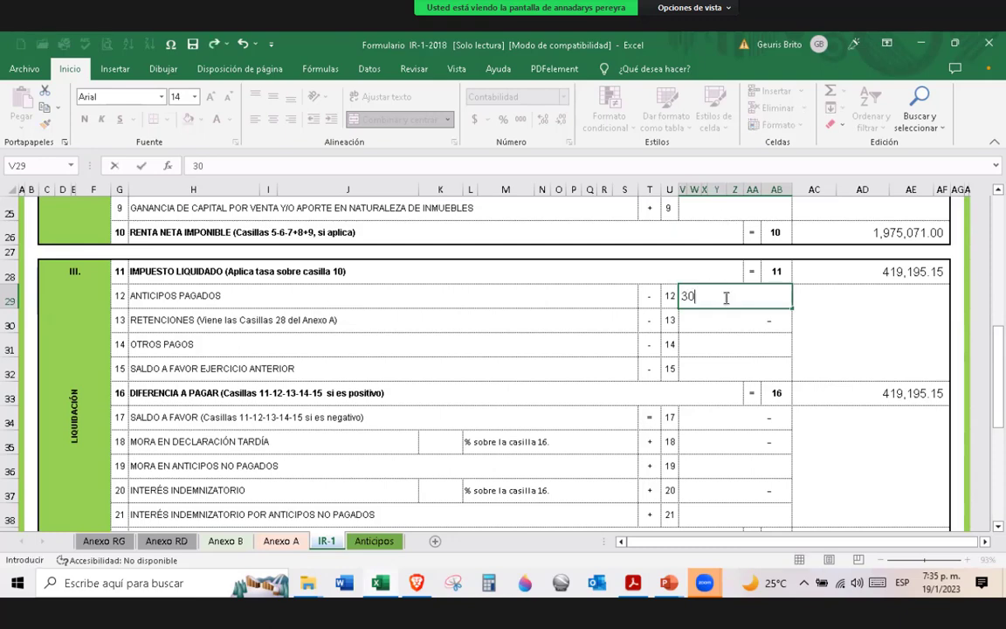
{"action": "type", "text": "0000"}
{"action": "key", "text": "Return"}
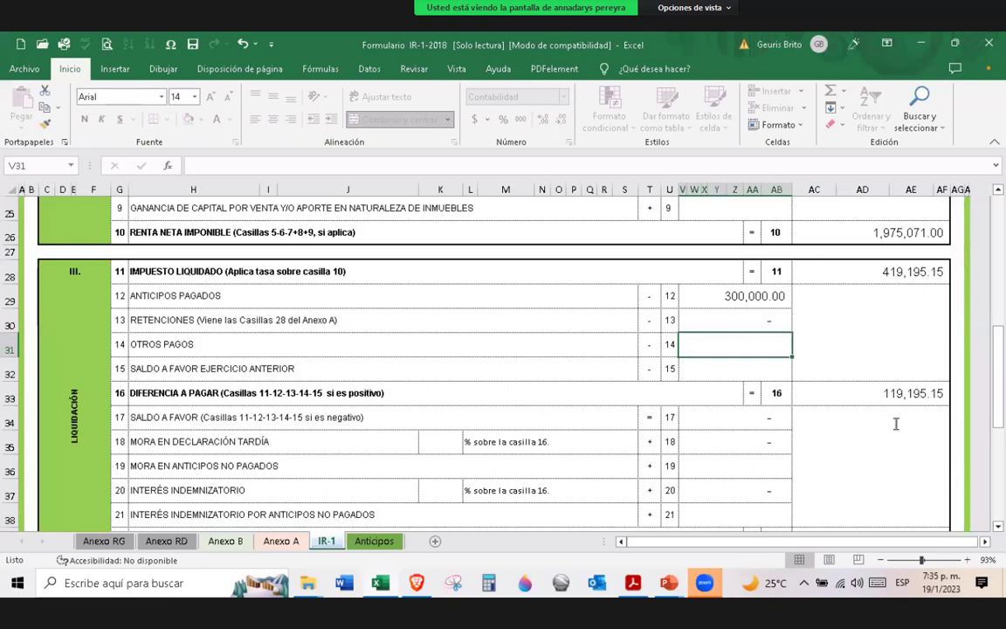
{"action": "left_click", "coordinate": [683, 297]}
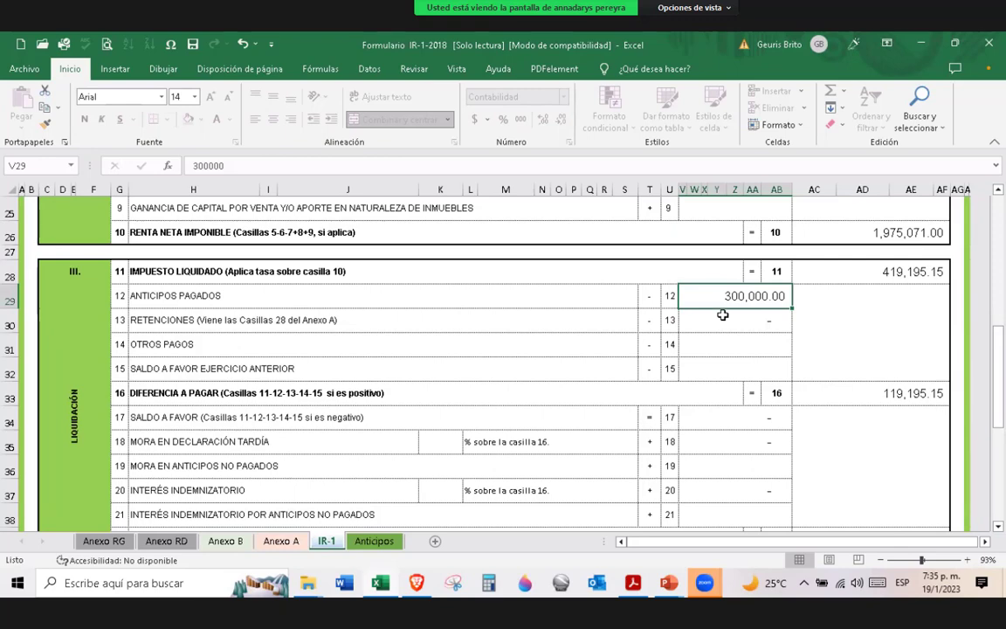
{"action": "key", "text": "Delete"}
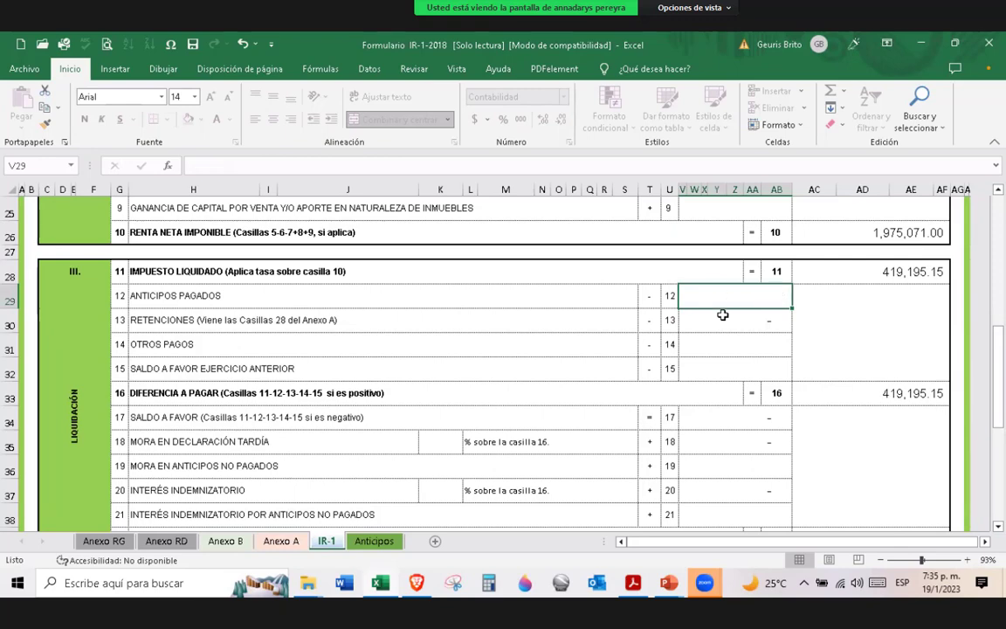
- Review the Liquidación lines of the IR-1 form from Saldo a Favor Ejercicio Anterior (casilla 15) to Total a Pagar (casilla 22)
{"action": "left_click", "coordinate": [722, 376]}
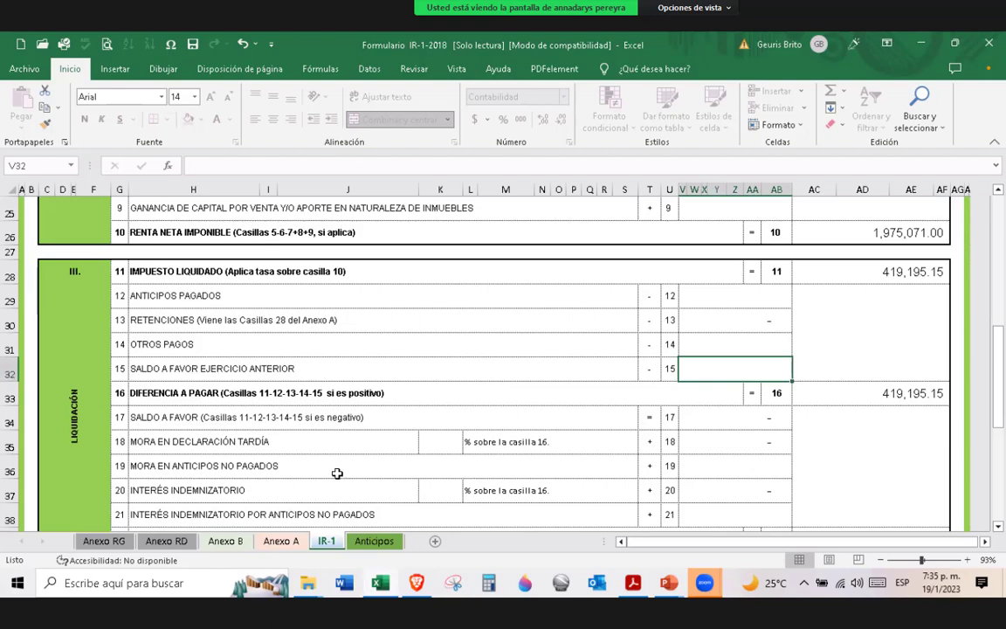
{"action": "scroll", "coordinate": [337, 472], "scroll_direction": "down", "scroll_amount": 3}
{"action": "scroll", "coordinate": [337, 472], "scroll_direction": "up", "scroll_amount": 3}
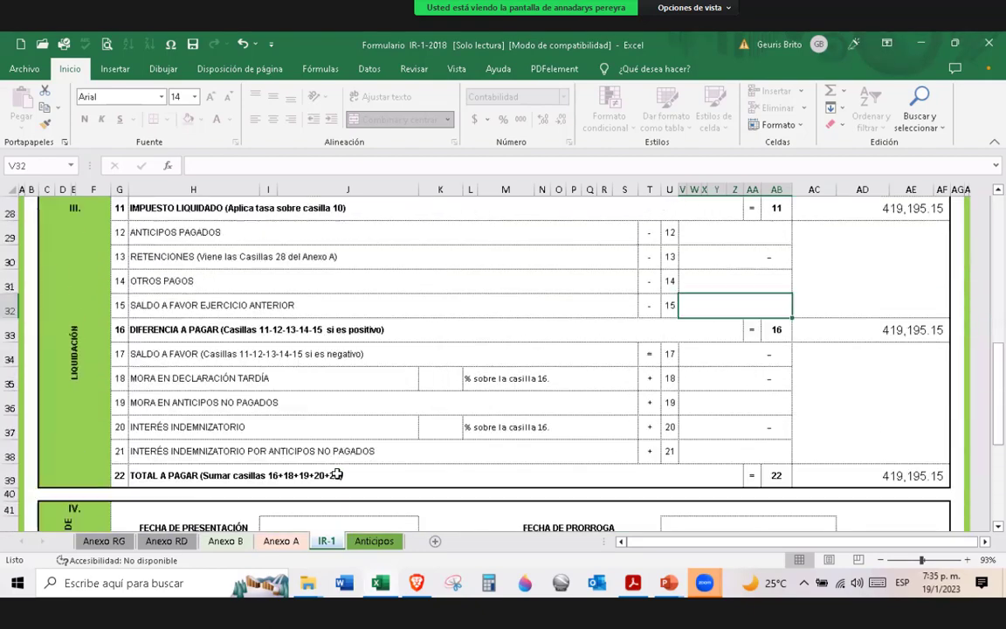
{"action": "scroll", "coordinate": [337, 473], "scroll_direction": "up", "scroll_amount": 3}
- Set the Año Fiscal to 2022 in the Anexo A header
{"action": "key", "text": "ctrl+Page_Up"}
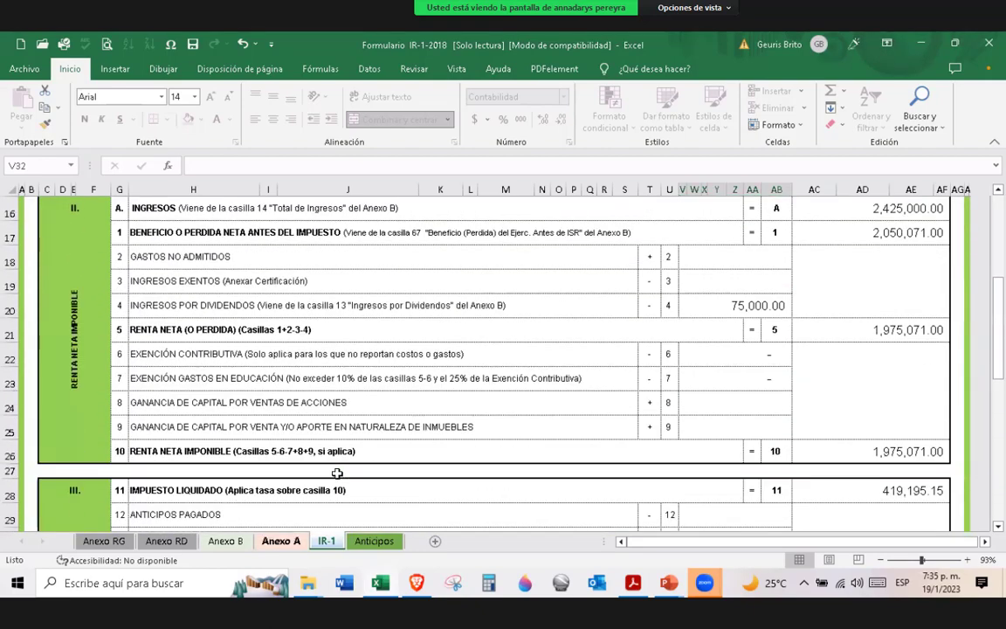
{"action": "scroll", "coordinate": [385, 445], "scroll_direction": "down", "scroll_amount": 1}
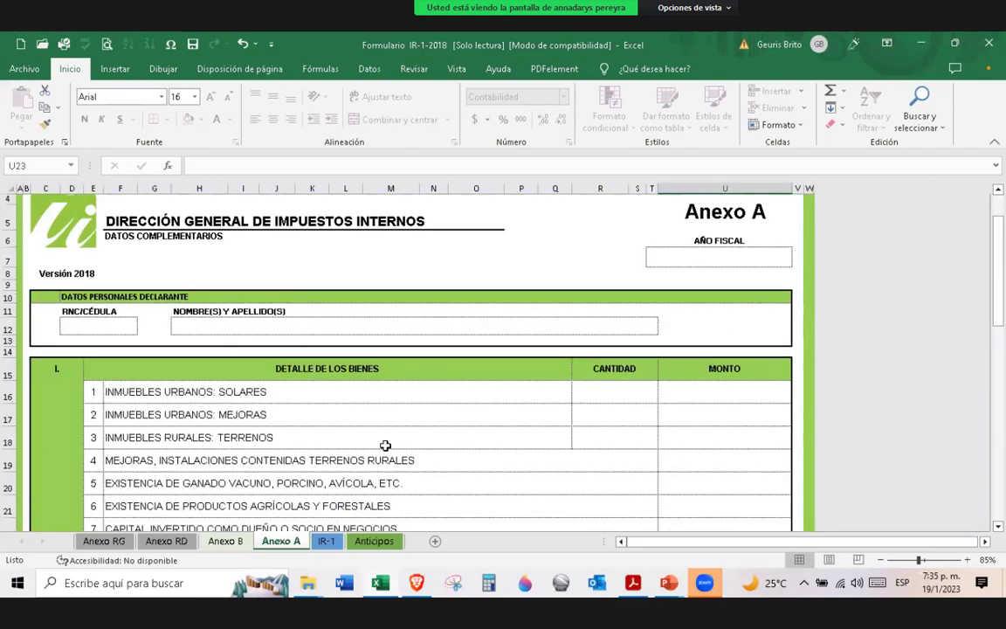
{"action": "scroll", "coordinate": [385, 446], "scroll_direction": "down", "scroll_amount": 2}
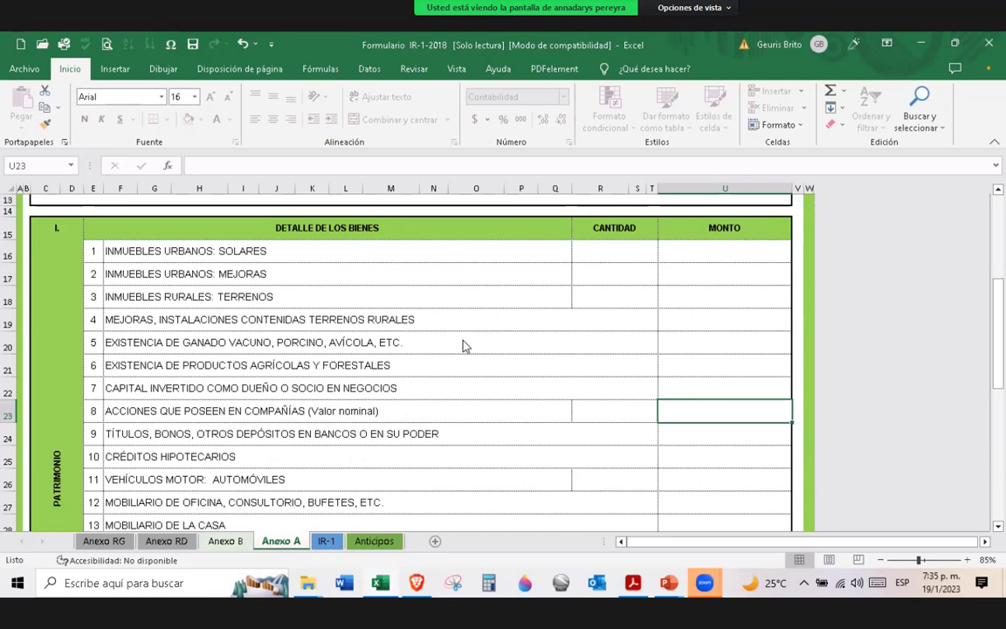
{"action": "scroll", "coordinate": [501, 340], "scroll_direction": "up", "scroll_amount": 2}
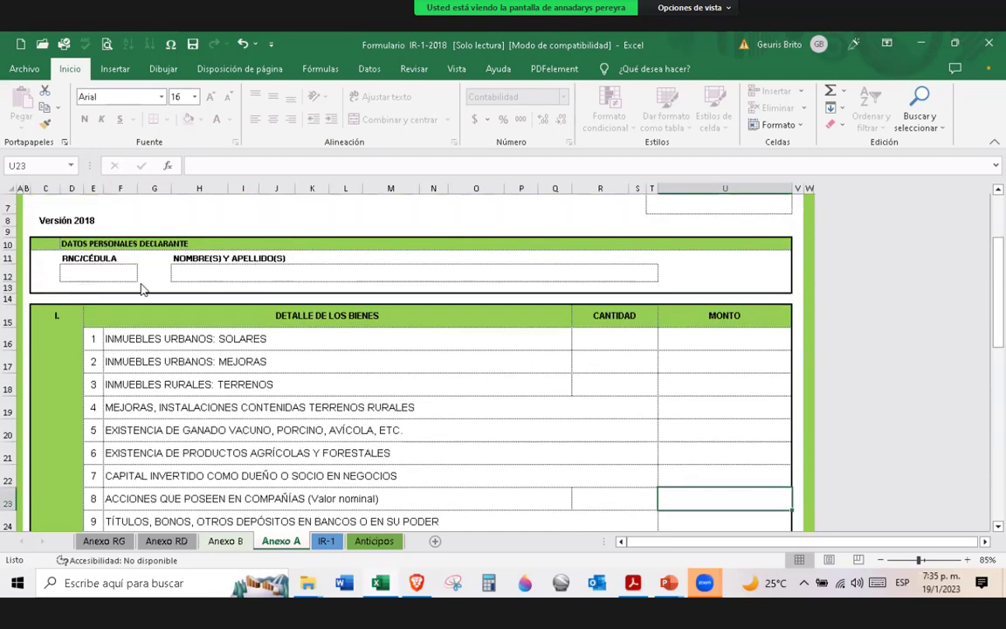
{"action": "scroll", "coordinate": [783, 276], "scroll_direction": "up", "scroll_amount": 1}
{"action": "left_click", "coordinate": [786, 276]}
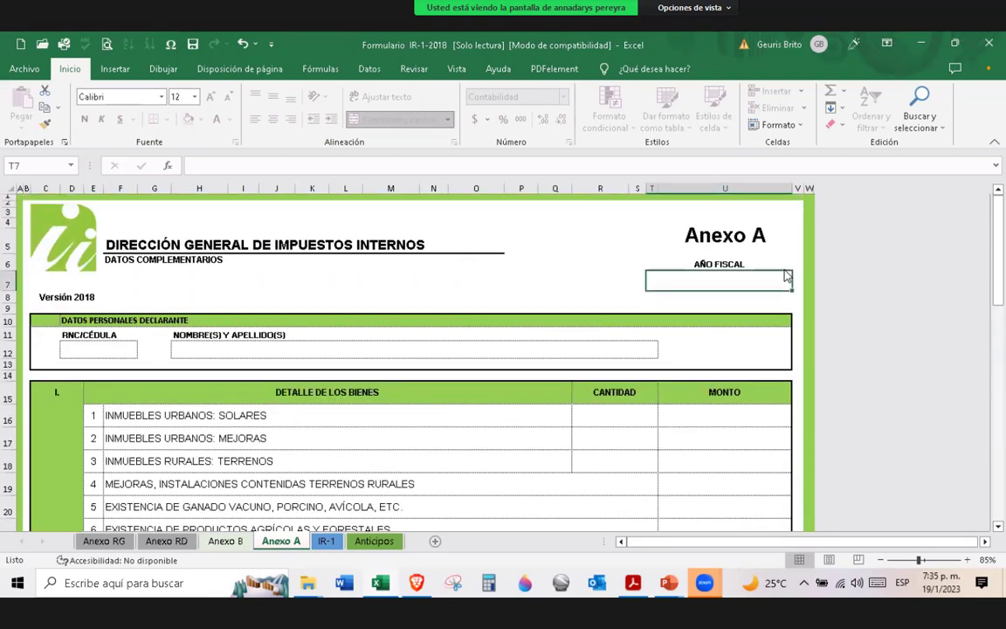
{"action": "type", "text": "2022"}
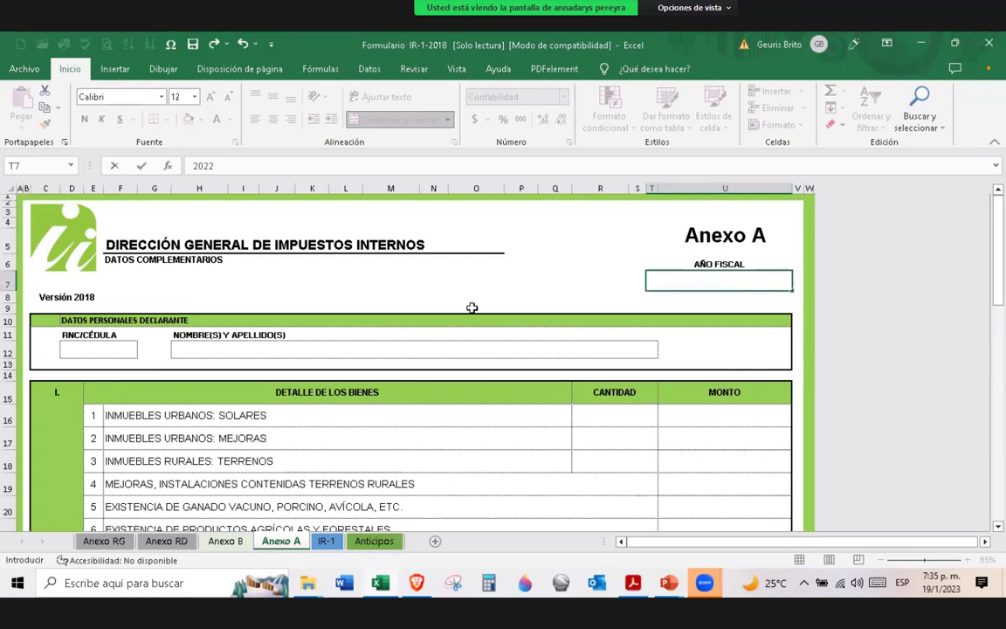
- Enter the declarant's RNC/Cédula number and full name in the Datos Personales Declarante section of Anexo A
{"action": "left_click", "coordinate": [74, 348]}
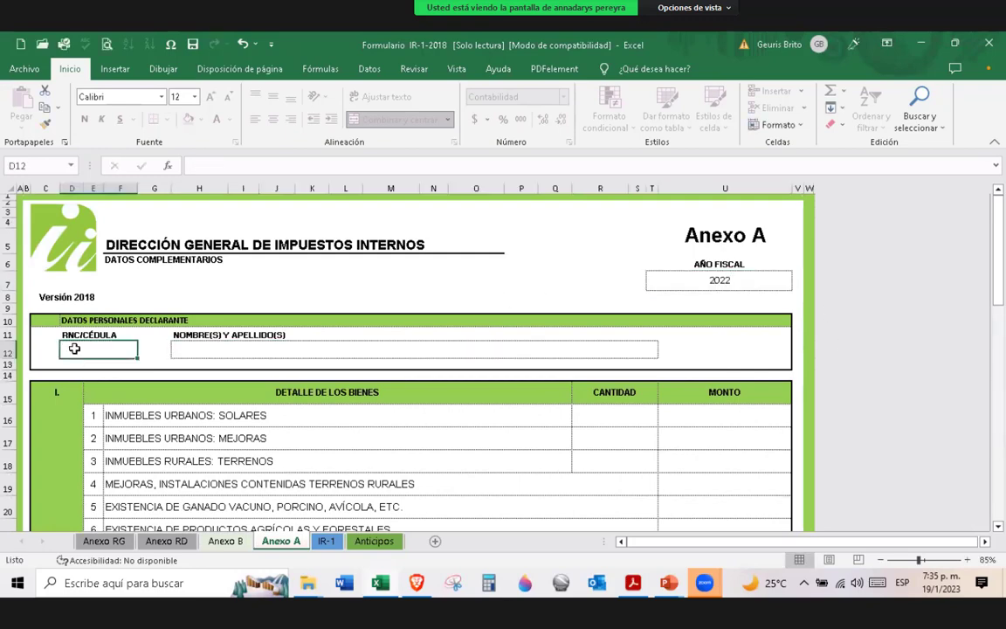
{"action": "type", "text": "123425"}
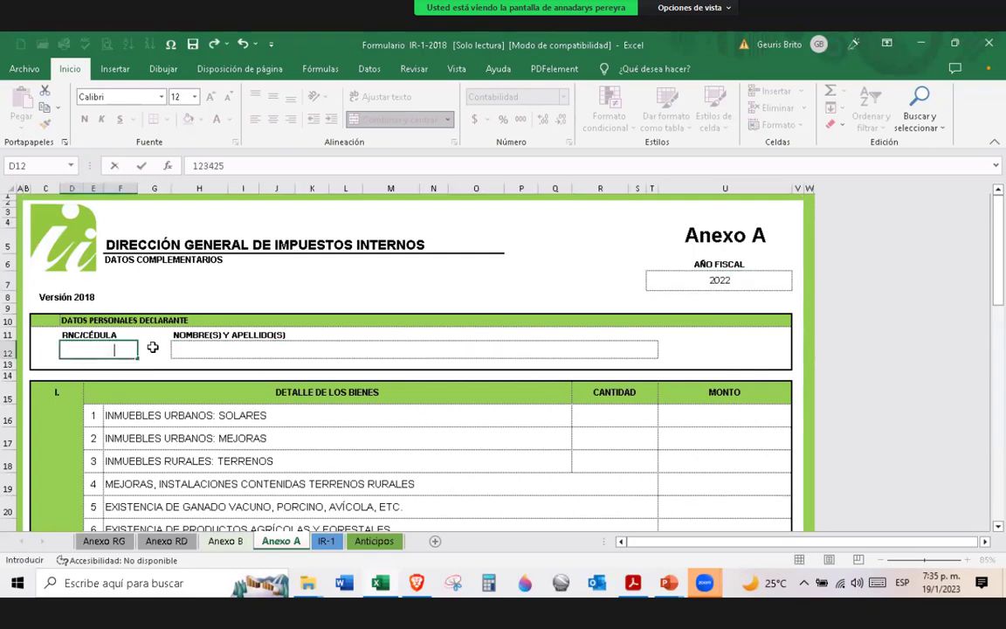
{"action": "type", "text": "63"}
{"action": "left_click", "coordinate": [182, 355]}
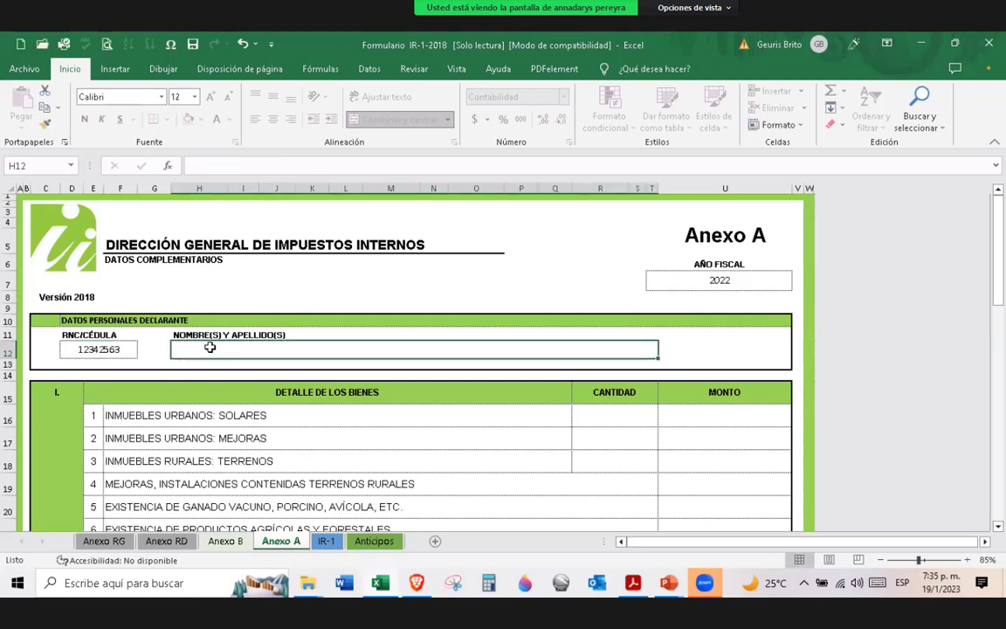
{"action": "type", "text": "juan"}
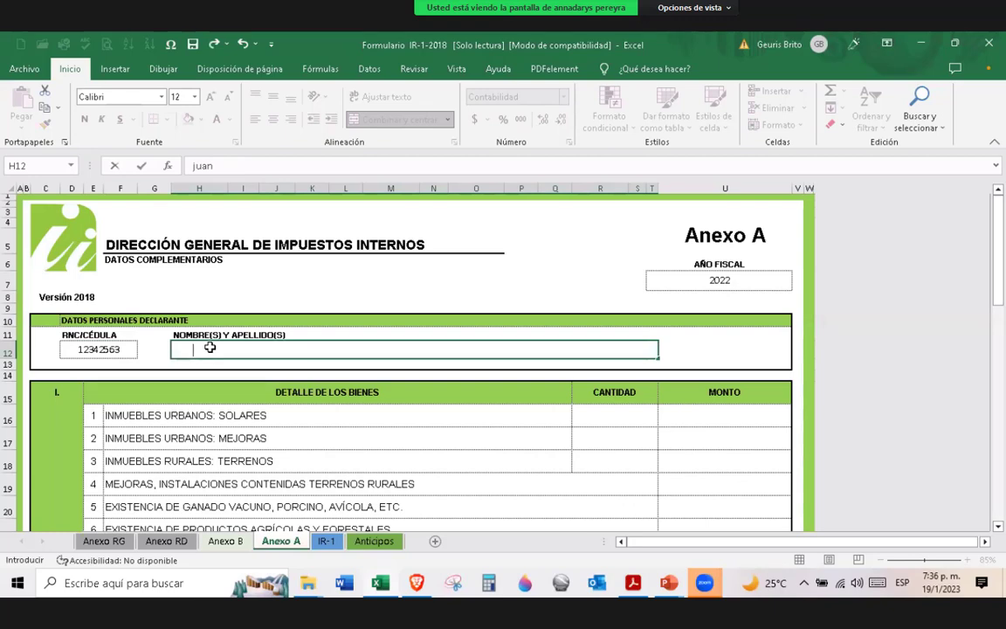
{"action": "type", "text": " perez"}
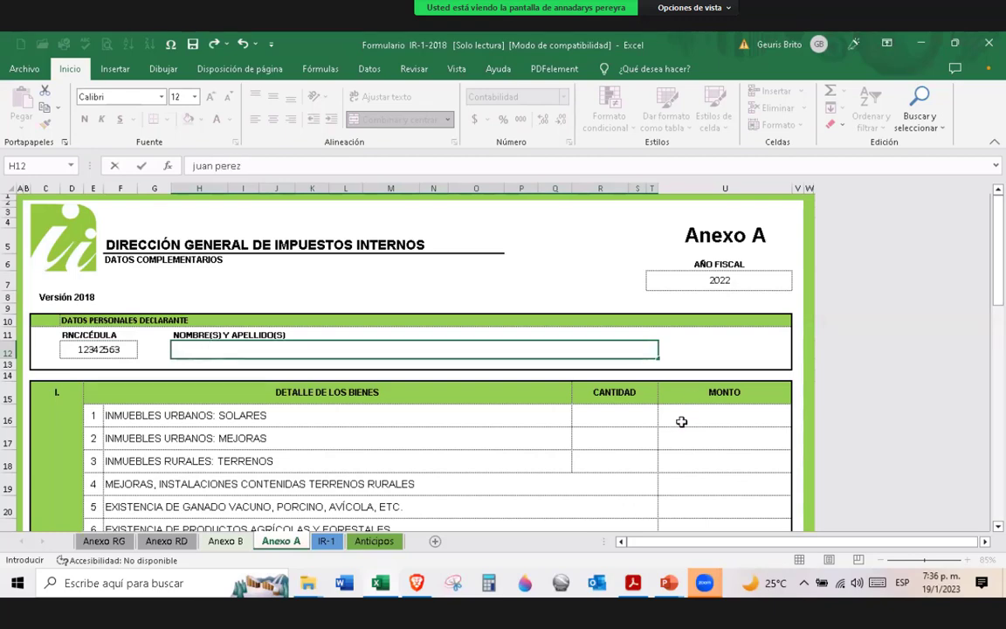
- Review the Patrimonio lines (casillas 1 to 21) and the Detalles de Retenciones section of Anexo A
{"action": "left_click", "coordinate": [627, 414]}
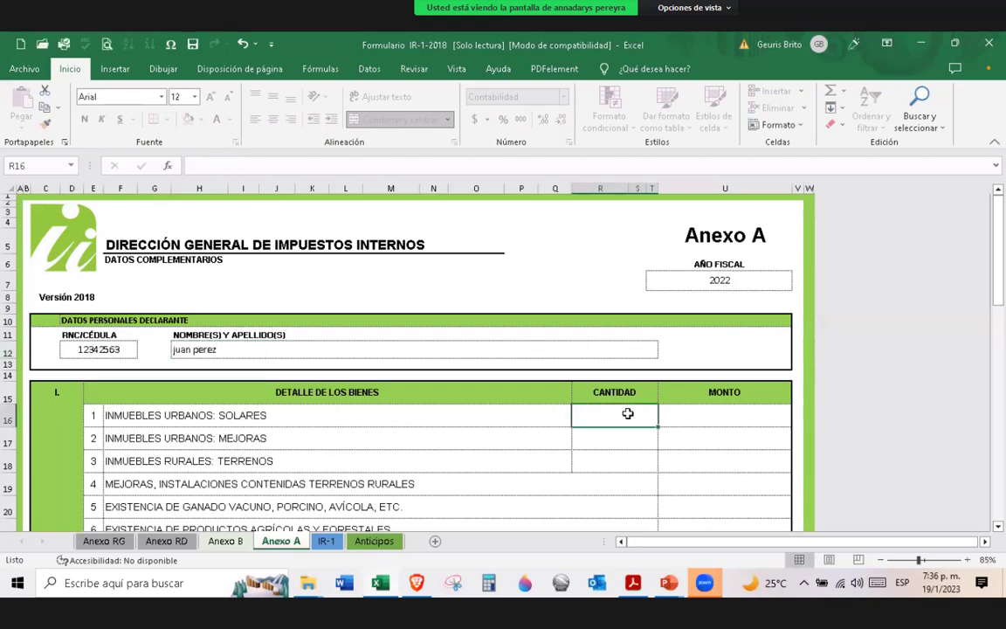
{"action": "scroll", "coordinate": [627, 414], "scroll_direction": "down", "scroll_amount": 2}
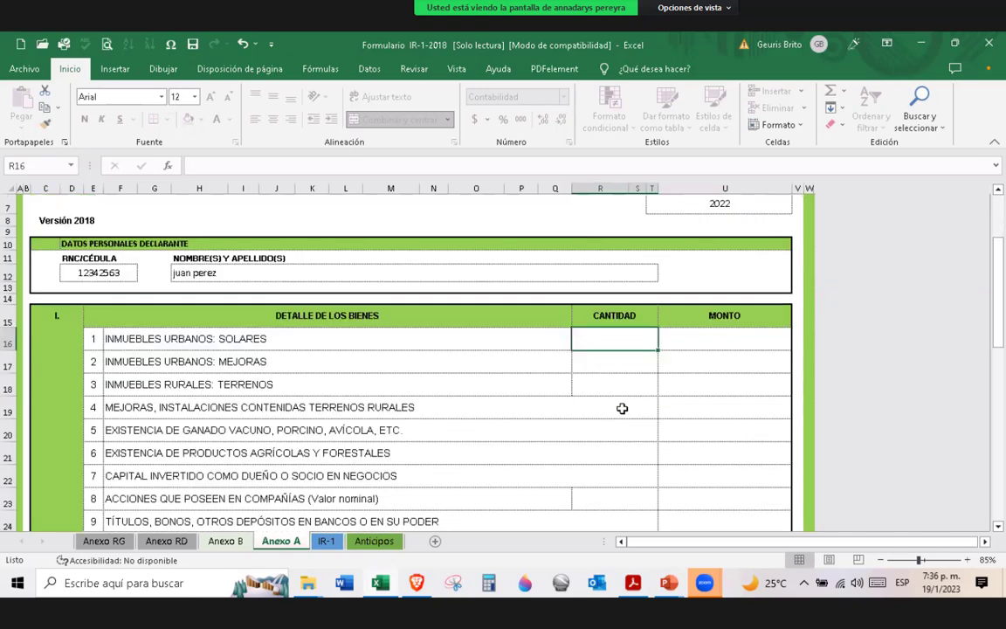
{"action": "scroll", "coordinate": [622, 407], "scroll_direction": "down", "scroll_amount": 4}
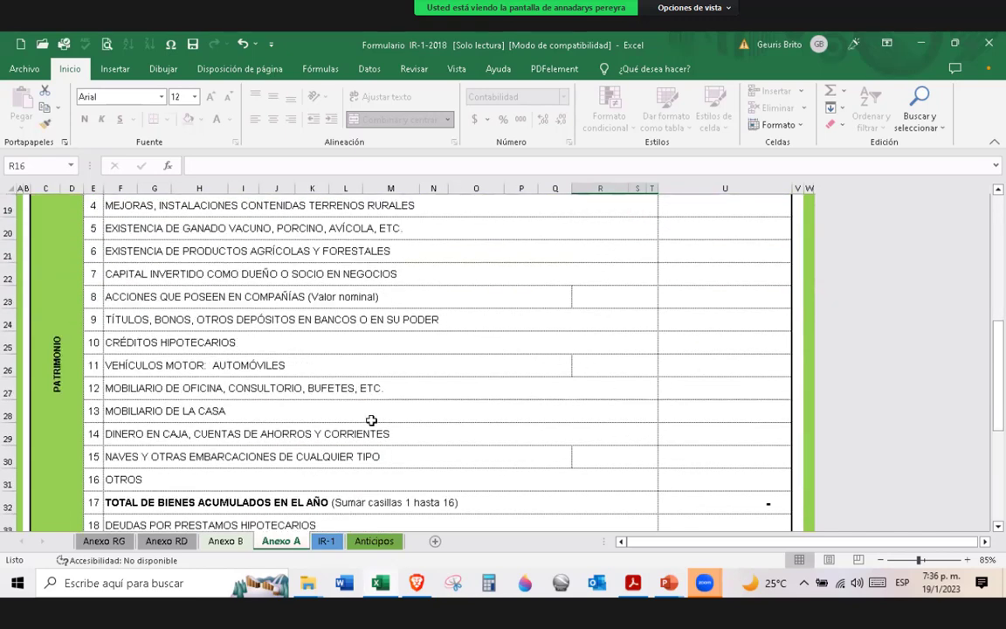
{"action": "scroll", "coordinate": [371, 420], "scroll_direction": "down", "scroll_amount": 1}
{"action": "scroll", "coordinate": [372, 420], "scroll_direction": "down", "scroll_amount": 2}
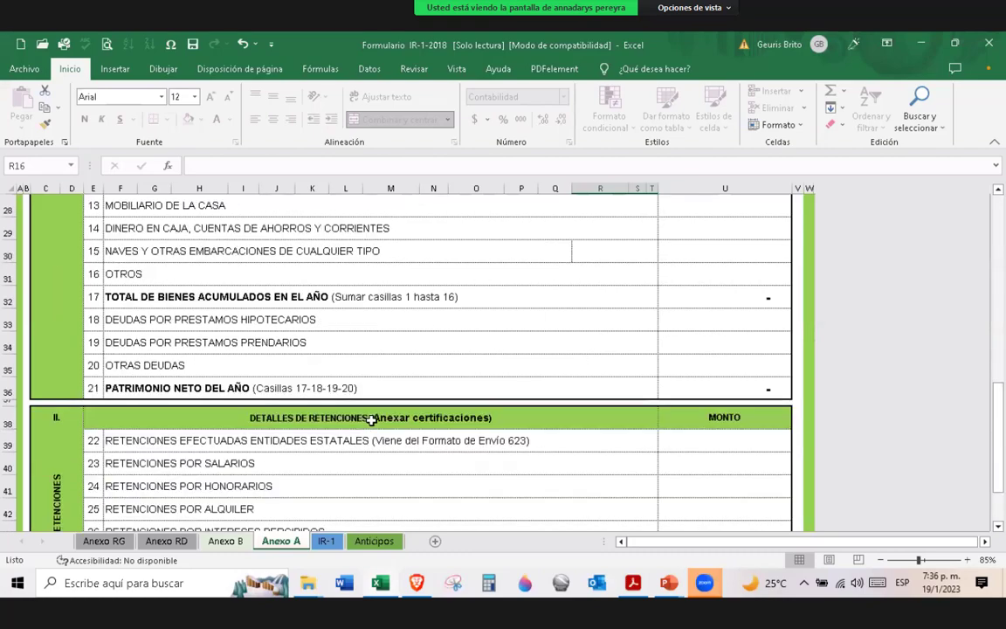
{"action": "scroll", "coordinate": [272, 365], "scroll_direction": "up", "scroll_amount": 3}
{"action": "scroll", "coordinate": [271, 365], "scroll_direction": "down", "scroll_amount": 2}
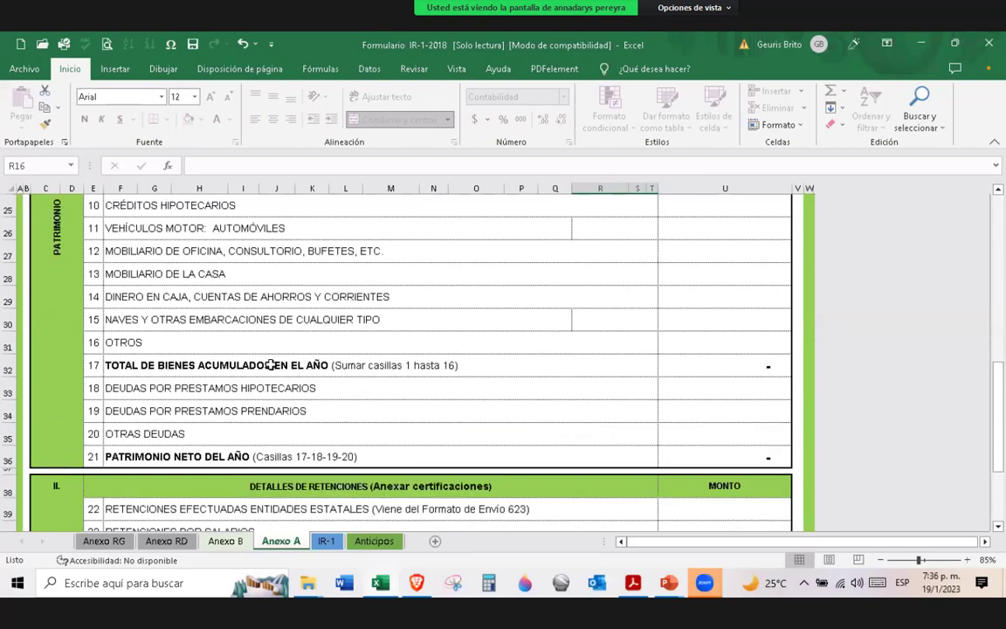
{"action": "scroll", "coordinate": [271, 365], "scroll_direction": "down", "scroll_amount": 4}
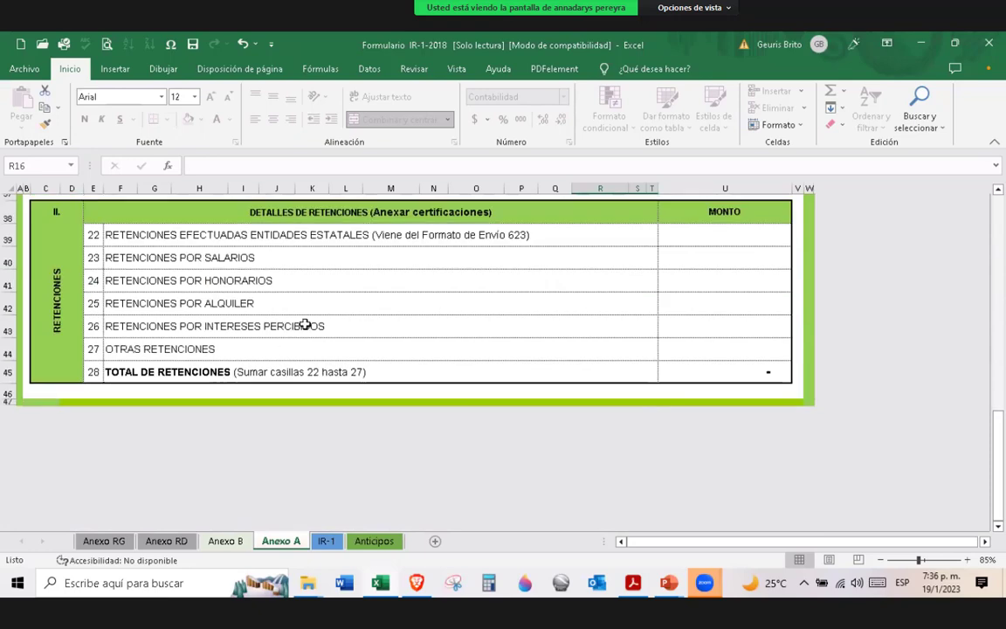
- Enter 22248 as the Retenciones por Salarios amount (casilla 23) in Anexo A
{"action": "left_click", "coordinate": [759, 238]}
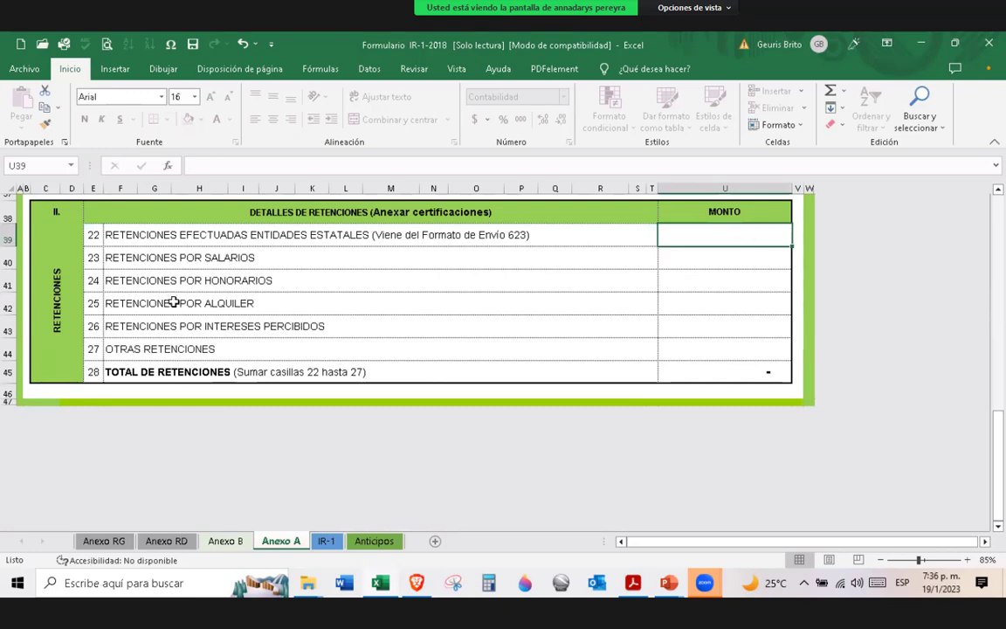
{"action": "scroll", "coordinate": [174, 302], "scroll_direction": "up", "scroll_amount": 1}
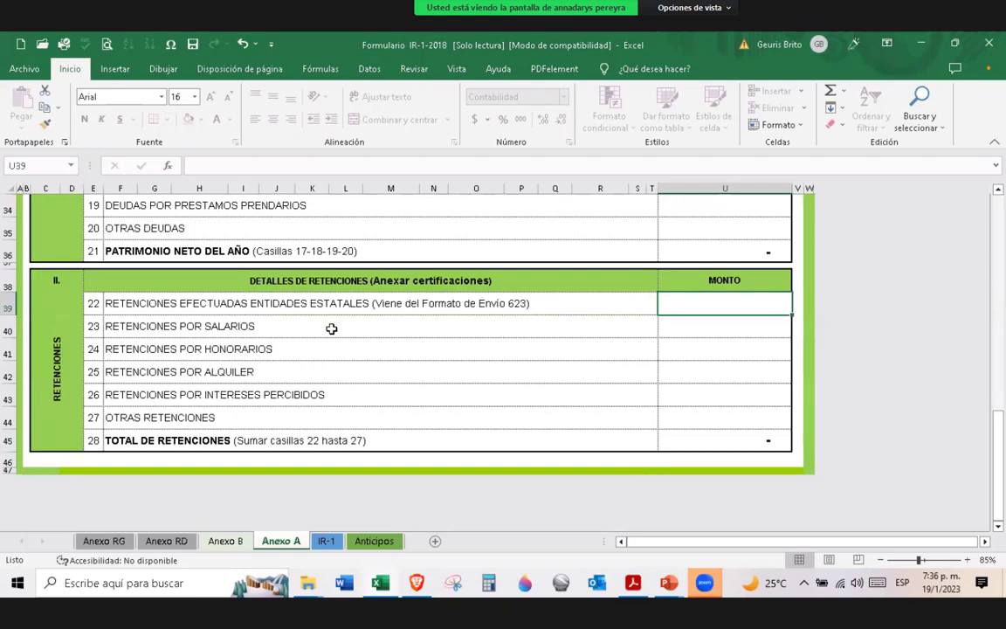
{"action": "left_click", "coordinate": [696, 331]}
{"action": "type", "text": "22"}
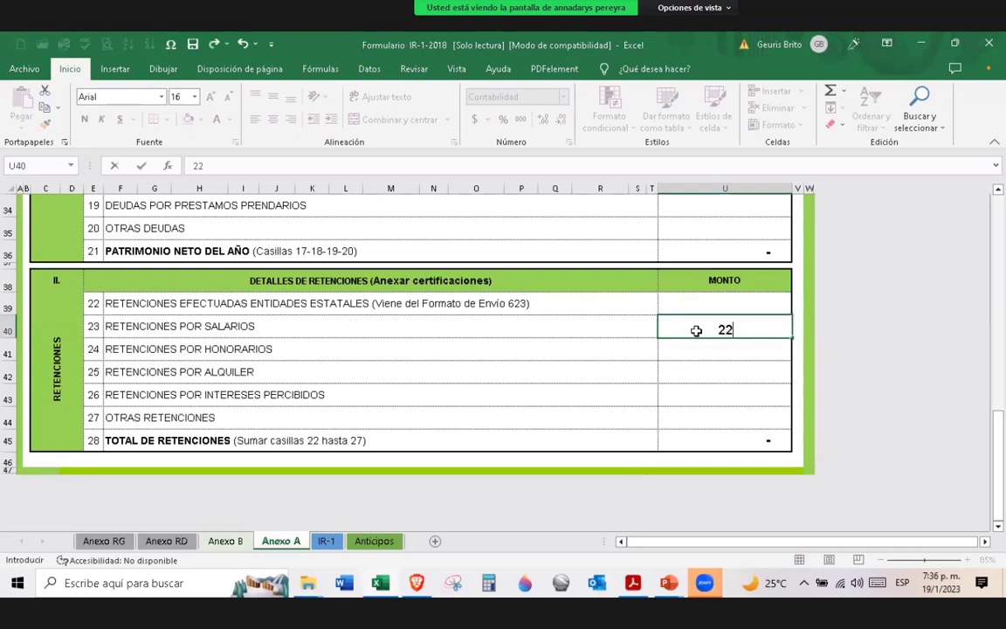
{"action": "type", "text": "248"}
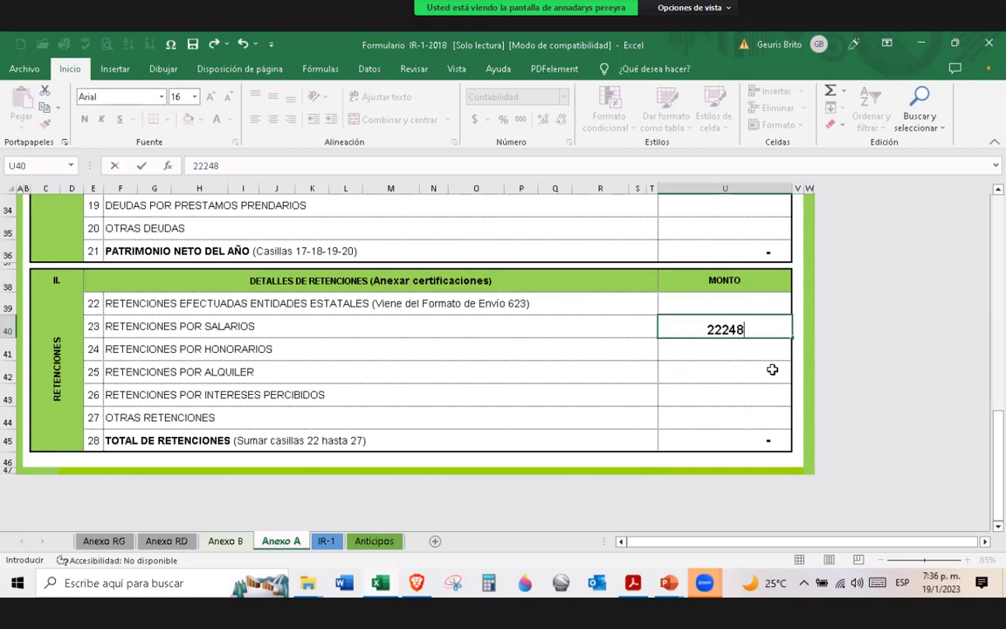
{"action": "key", "text": "Return"}
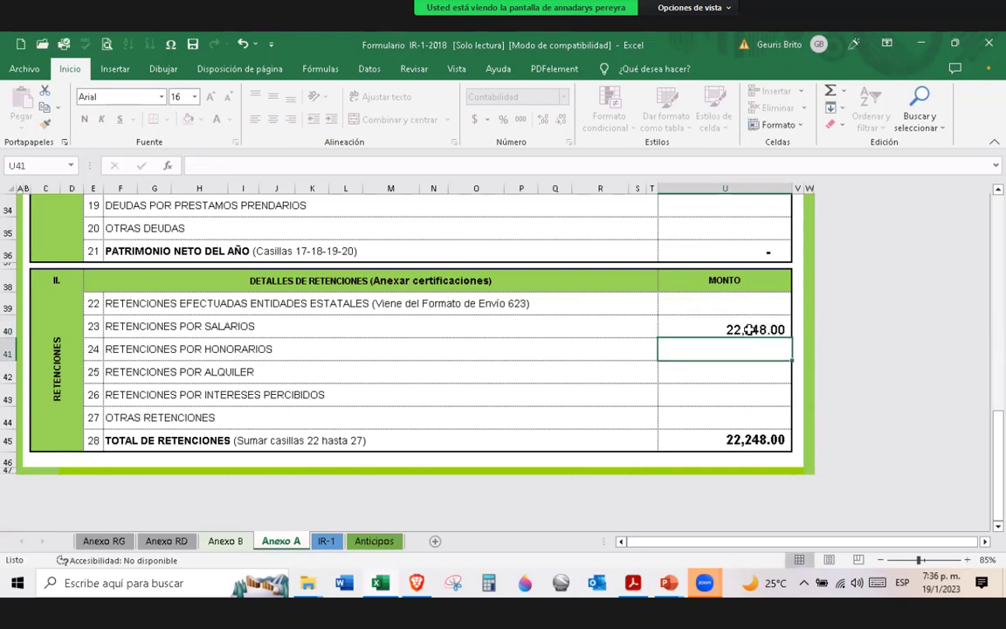
- Check Ingresos por Salarios in Anexo B, and Retenciones (casilla 13) and Diferencia a Pagar (casilla 16) in the IR-1 form
{"action": "left_click", "coordinate": [227, 541]}
{"action": "scroll", "coordinate": [544, 379], "scroll_direction": "up", "scroll_amount": 15}
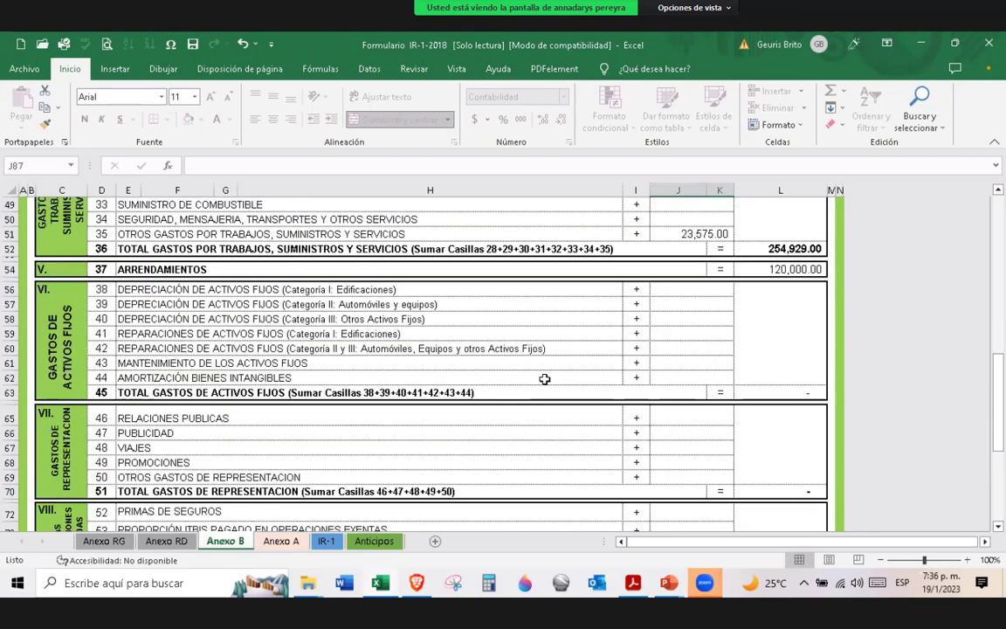
{"action": "scroll", "coordinate": [545, 379], "scroll_direction": "up", "scroll_amount": 10}
{"action": "scroll", "coordinate": [544, 377], "scroll_direction": "down", "scroll_amount": 3}
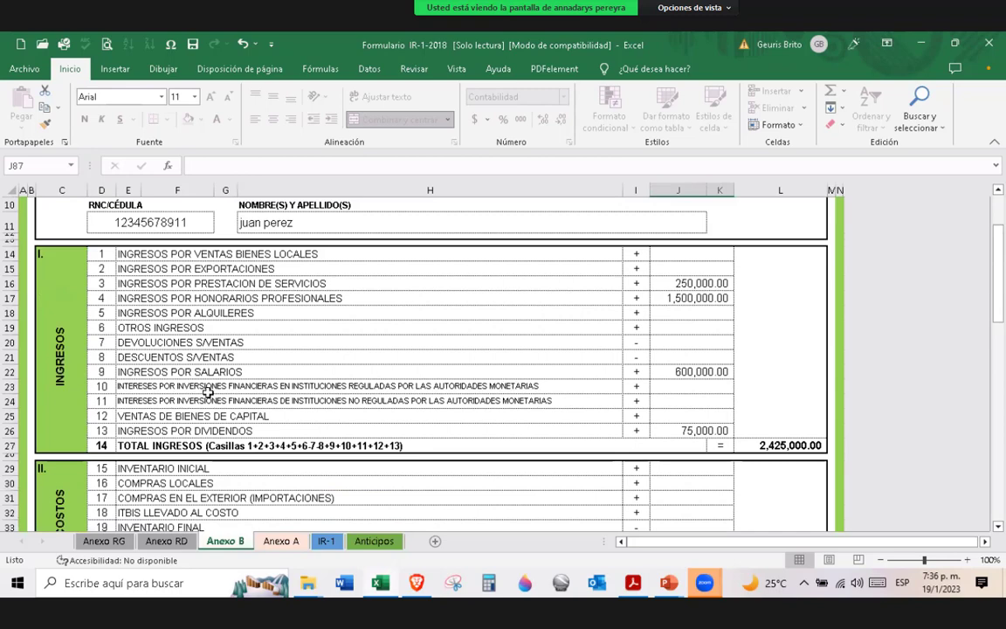
{"action": "left_click", "coordinate": [684, 371]}
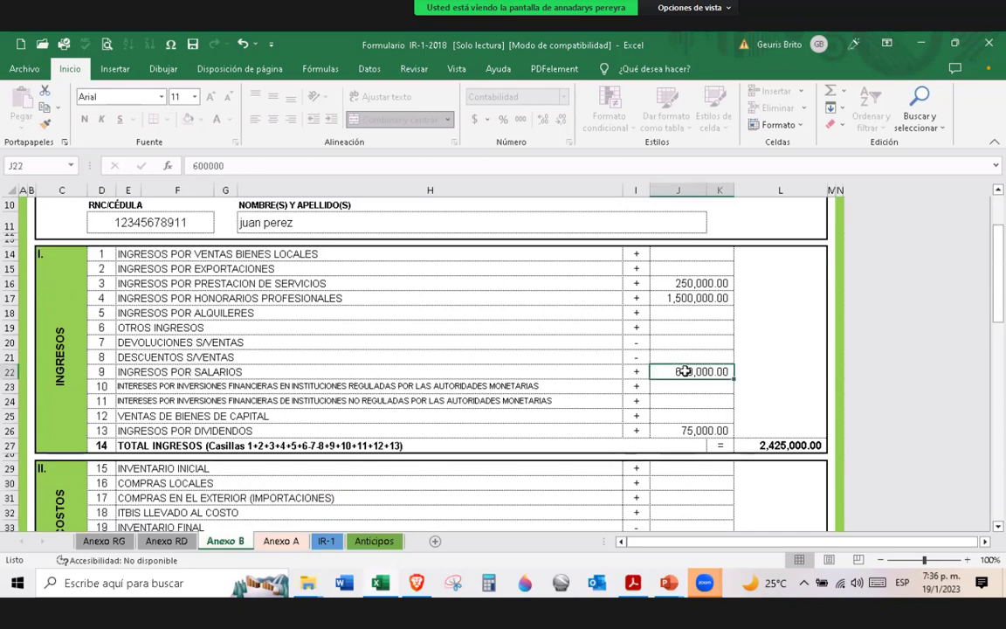
{"action": "left_click", "coordinate": [292, 540]}
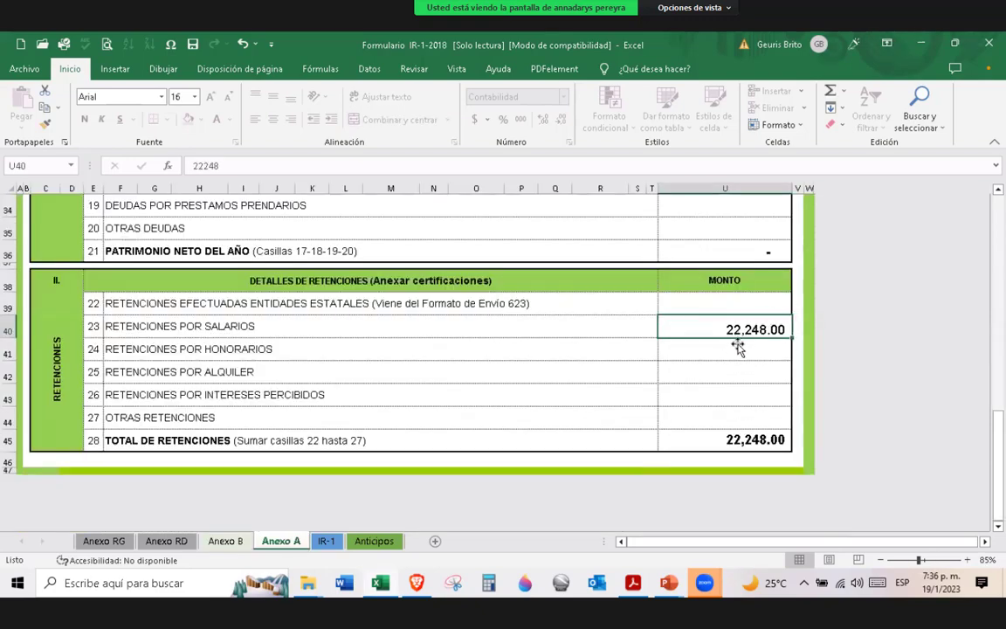
{"action": "left_click", "coordinate": [326, 541]}
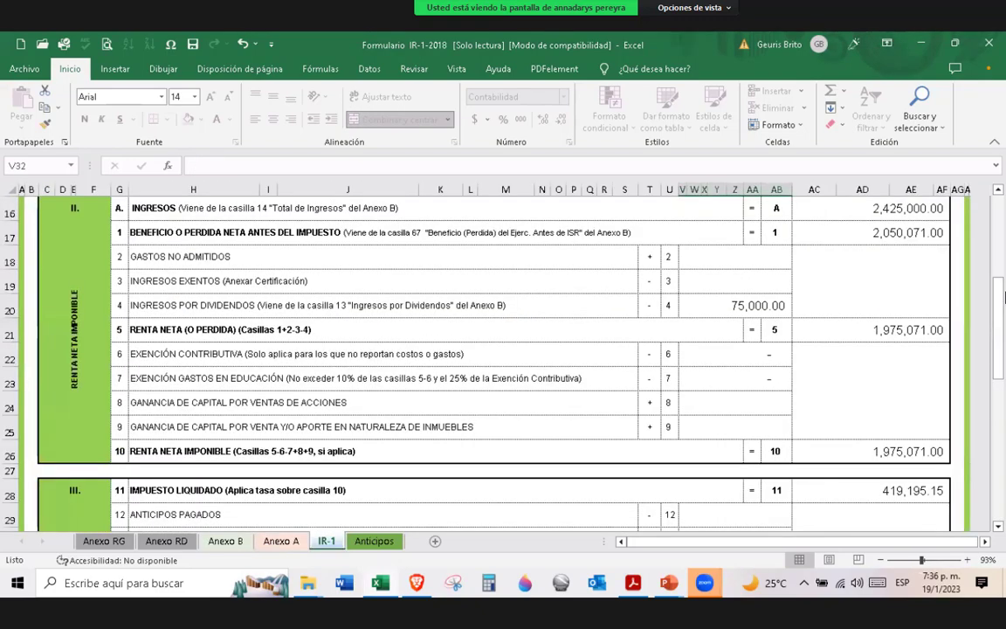
{"action": "scroll", "coordinate": [869, 437], "scroll_direction": "down", "scroll_amount": 2}
{"action": "scroll", "coordinate": [922, 452], "scroll_direction": "down", "scroll_amount": 1}
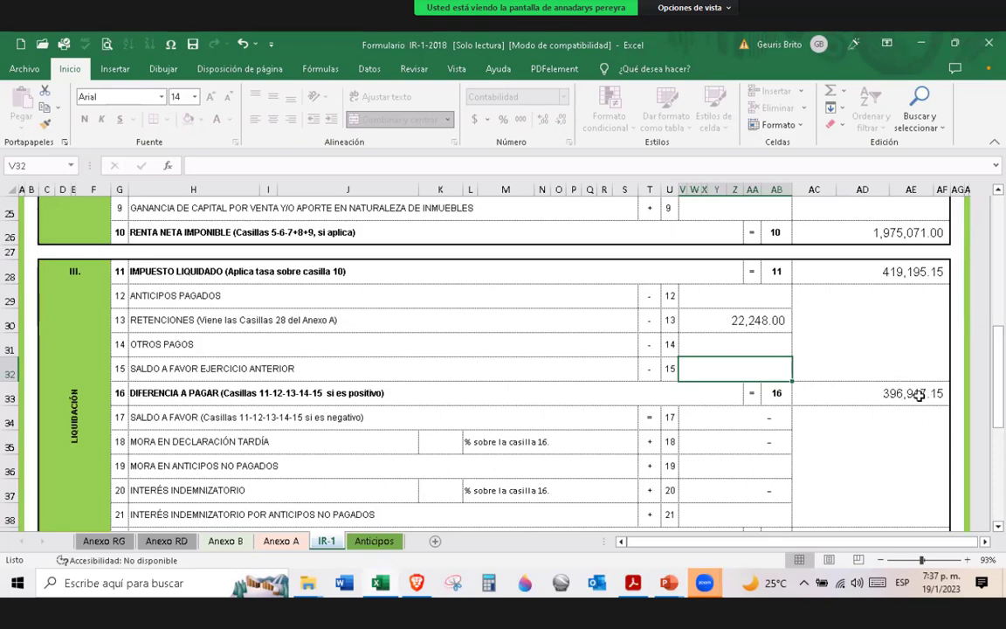
- Consult Ingresos por Honorarios Profesionales in Anexo B and enter 150000 as Retenciones por Honorarios (casilla 24) in Anexo A
{"action": "left_click", "coordinate": [275, 541]}
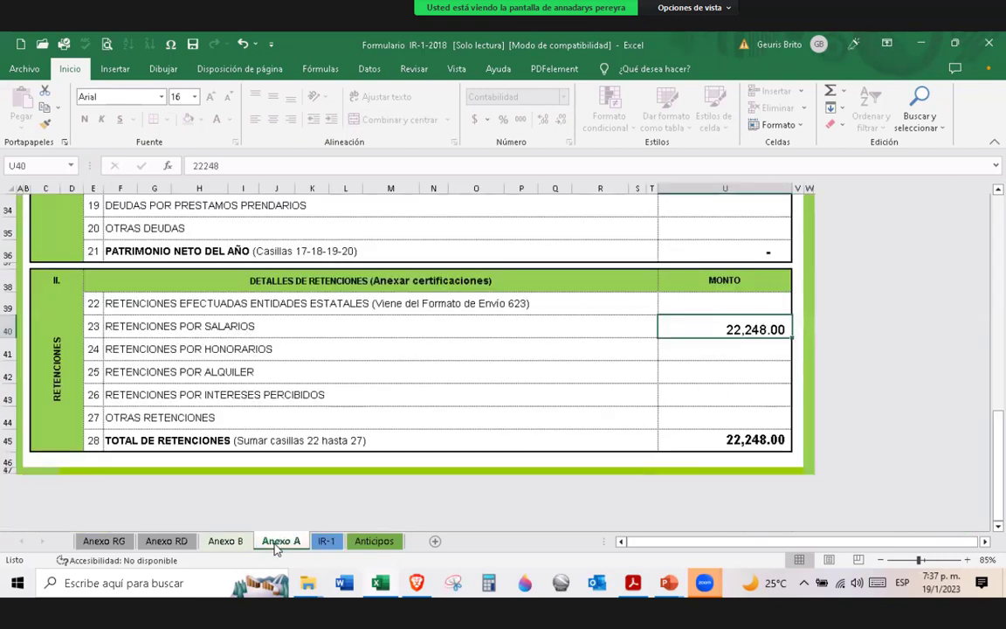
{"action": "left_click", "coordinate": [750, 355]}
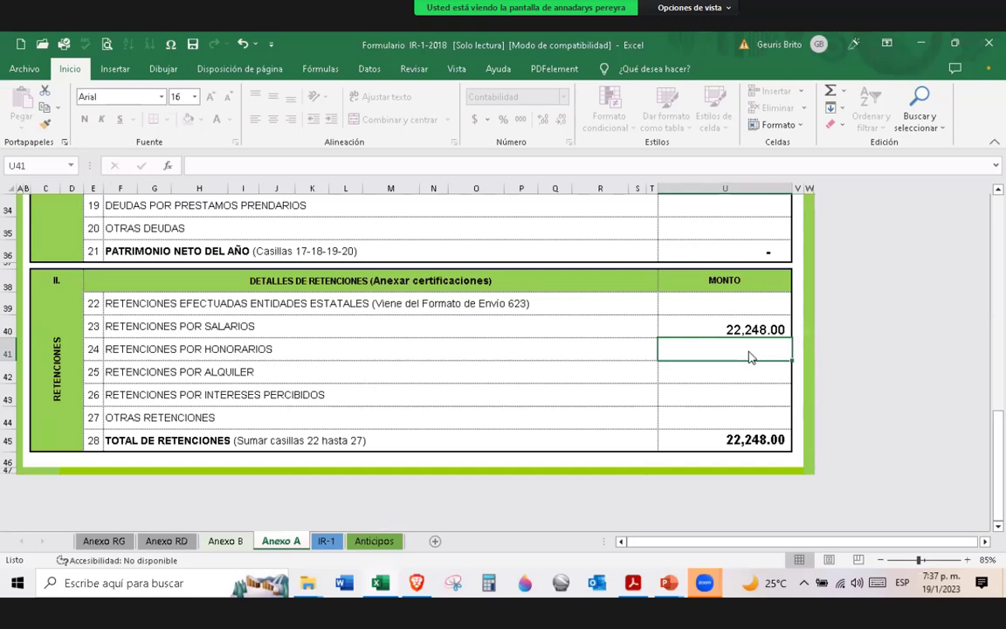
{"action": "left_click", "coordinate": [239, 543]}
{"action": "scroll", "coordinate": [692, 386], "scroll_direction": "up", "scroll_amount": 3}
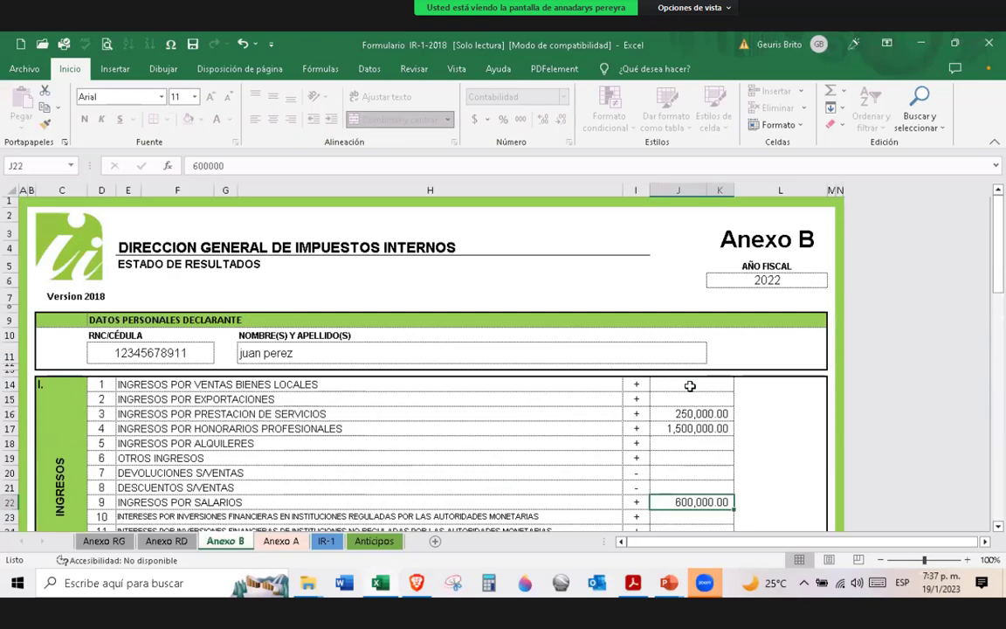
{"action": "scroll", "coordinate": [692, 367], "scroll_direction": "down", "scroll_amount": 2}
{"action": "left_click", "coordinate": [682, 338]}
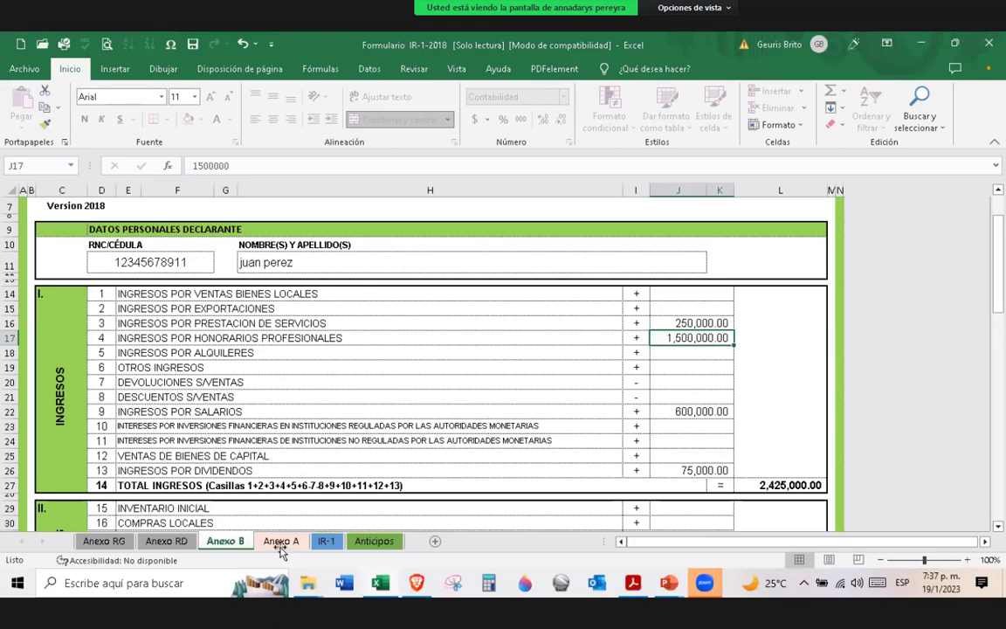
{"action": "left_click", "coordinate": [326, 542]}
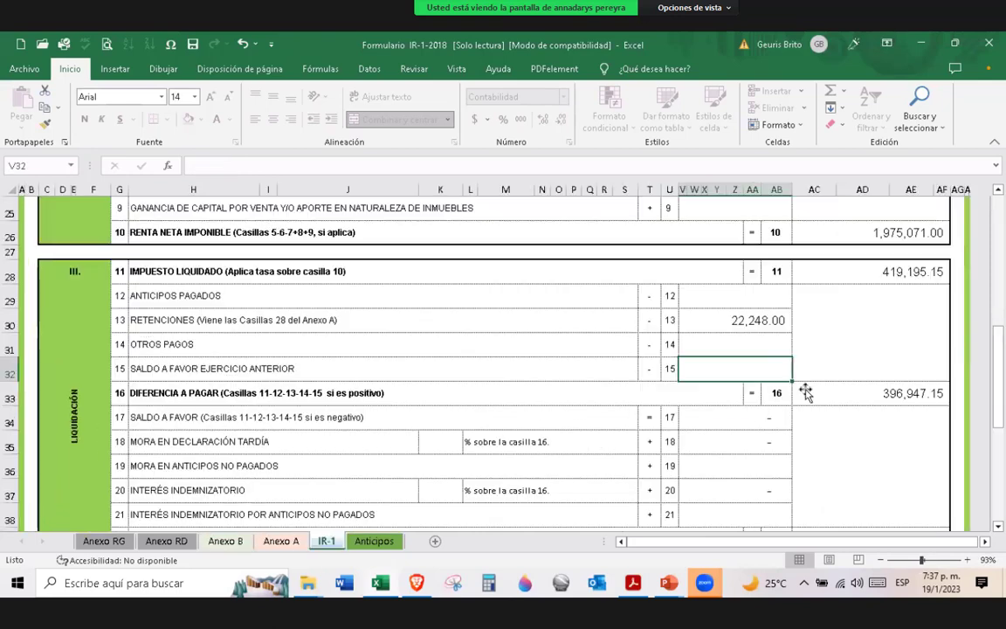
{"action": "left_click", "coordinate": [272, 542]}
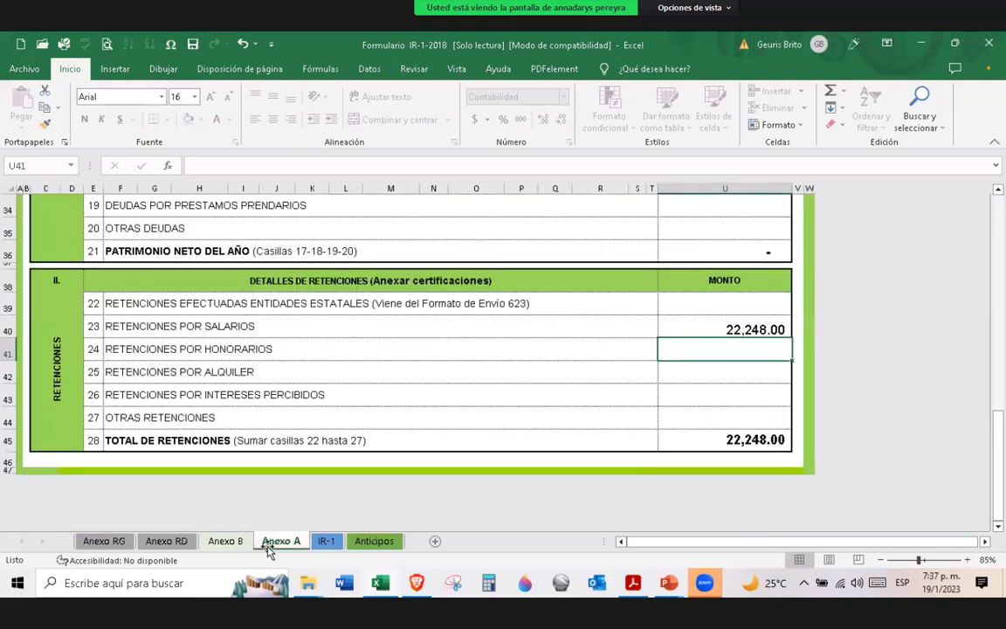
{"action": "type", "text": "150,00"}
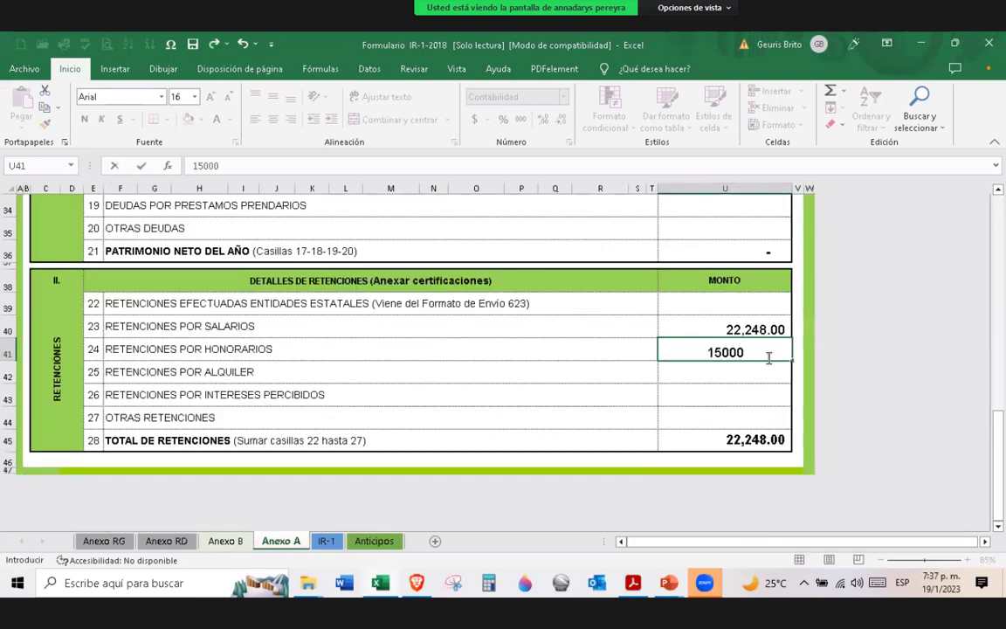
{"action": "type", "text": "0"}
{"action": "key", "text": "Return"}
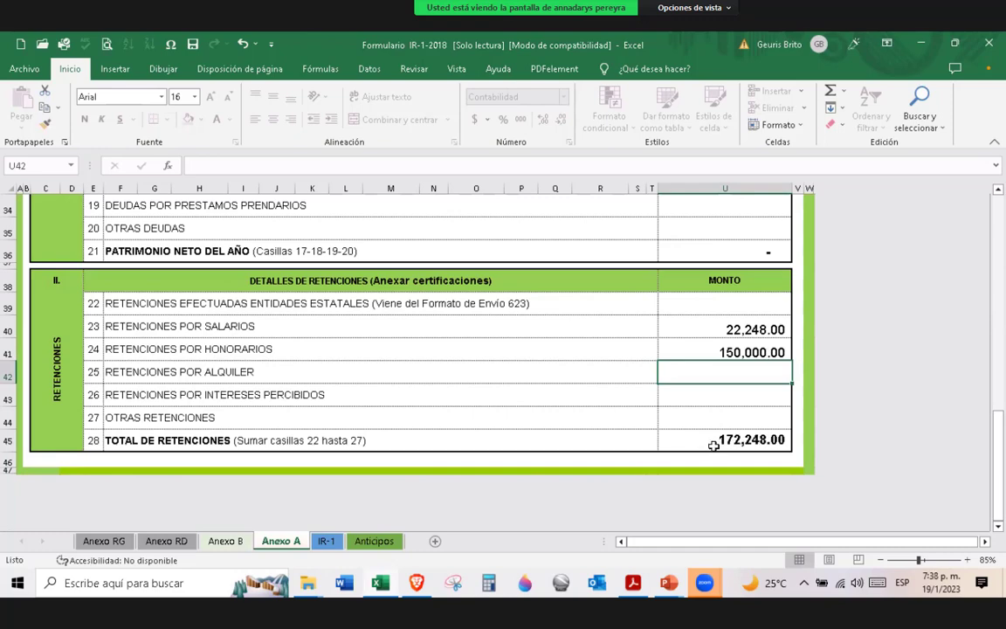
- Check the IR-1 Liquidación lines from Retenciones (casilla 13) to Total a Pagar (casilla 22) against the Anexo A retentions
{"action": "left_click", "coordinate": [318, 542]}
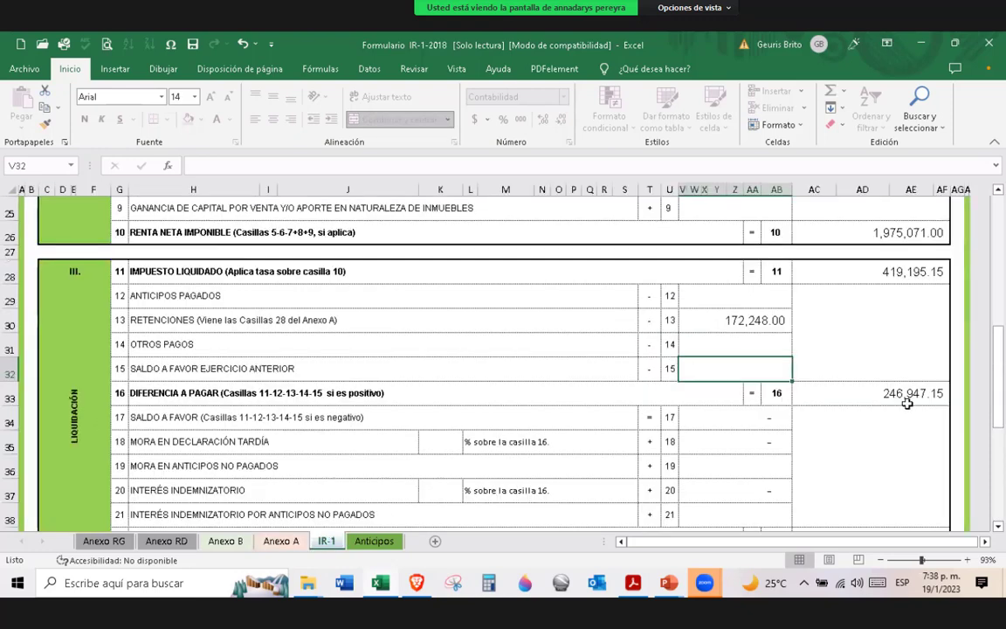
{"action": "scroll", "coordinate": [544, 425], "scroll_direction": "down", "scroll_amount": 1}
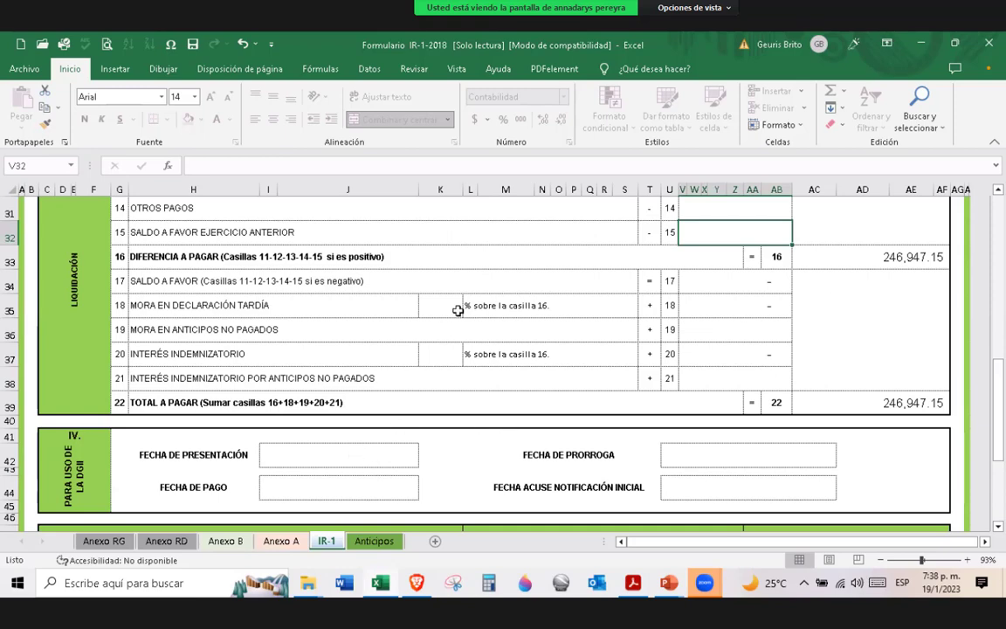
{"action": "left_click", "coordinate": [279, 542]}
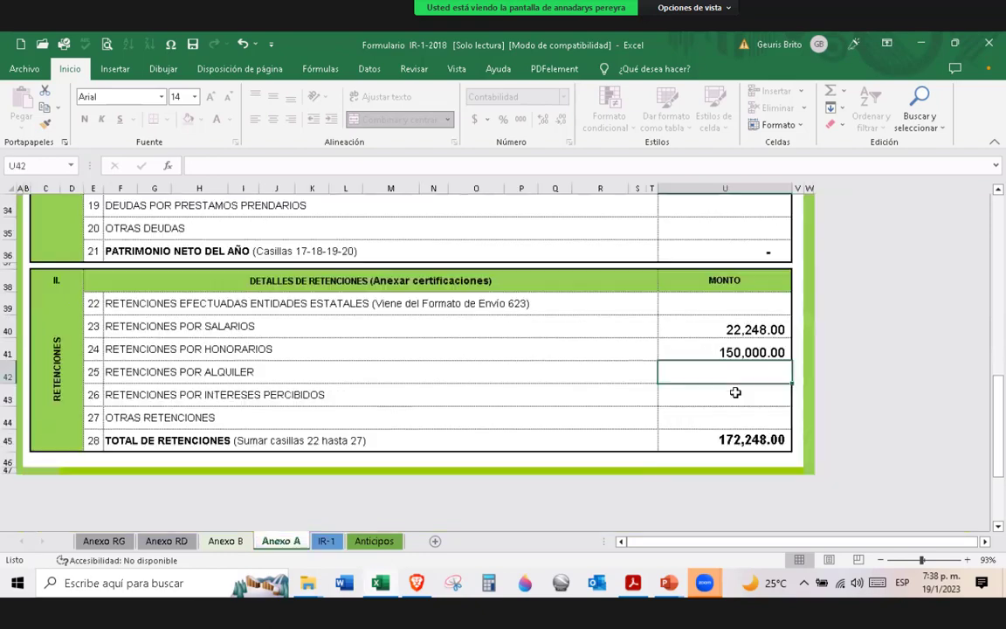
- Enter 35460 as Ingresos Exentos (casilla 3) in the Renta Neta Imponible section of the IR-1 form
{"action": "left_click", "coordinate": [325, 540]}
{"action": "scroll", "coordinate": [736, 359], "scroll_direction": "up", "scroll_amount": 6}
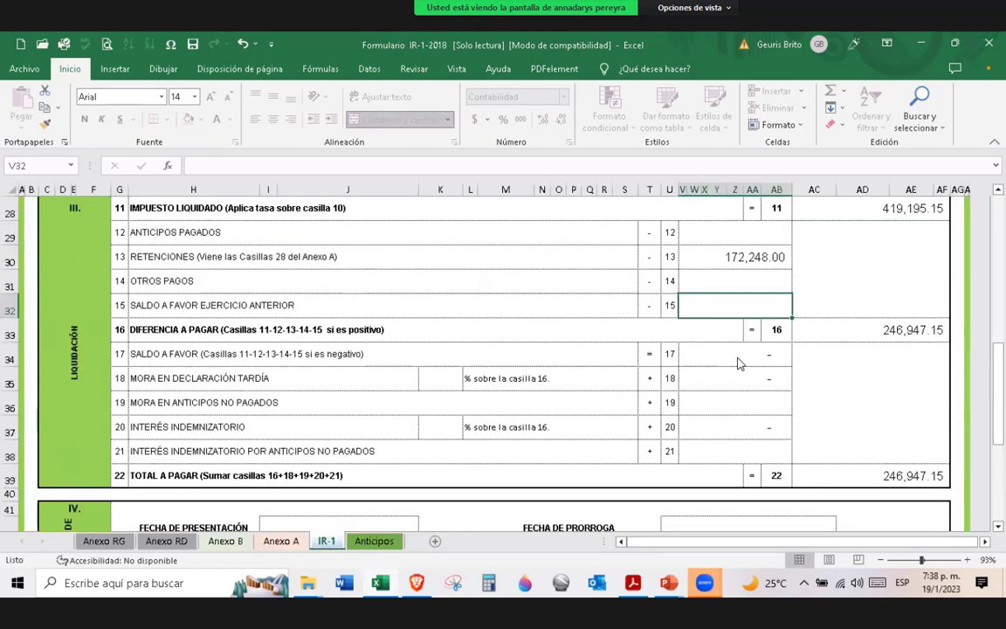
{"action": "scroll", "coordinate": [736, 363], "scroll_direction": "up", "scroll_amount": 4}
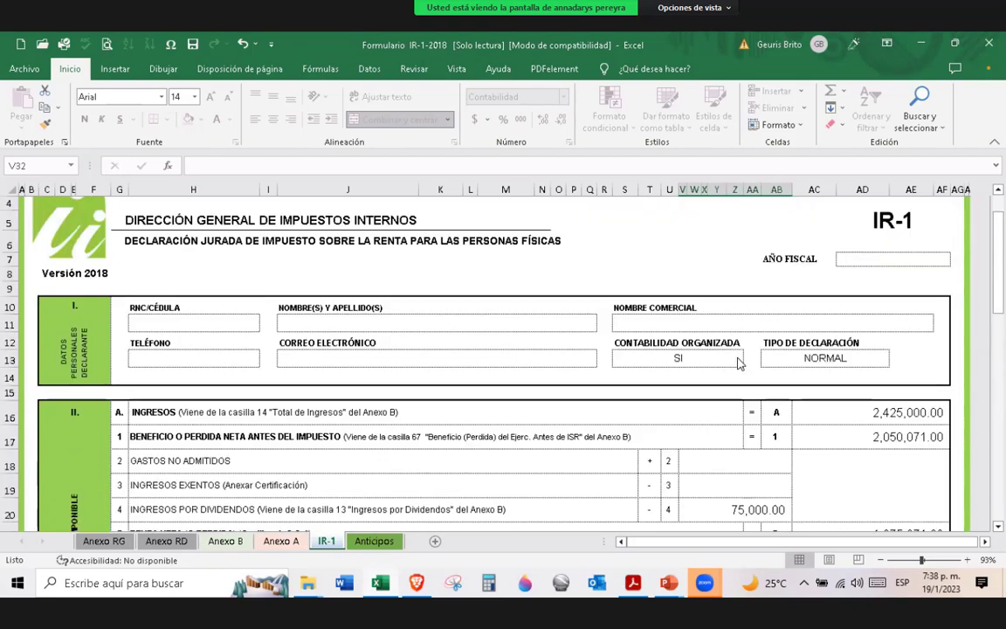
{"action": "scroll", "coordinate": [736, 362], "scroll_direction": "down", "scroll_amount": 5}
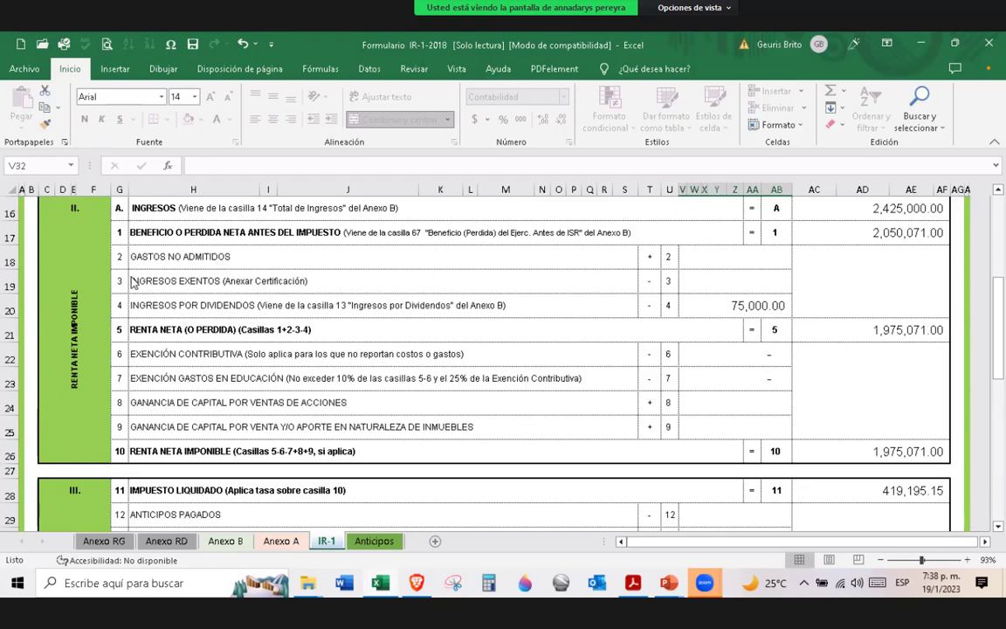
{"action": "scroll", "coordinate": [198, 288], "scroll_direction": "up", "scroll_amount": 2}
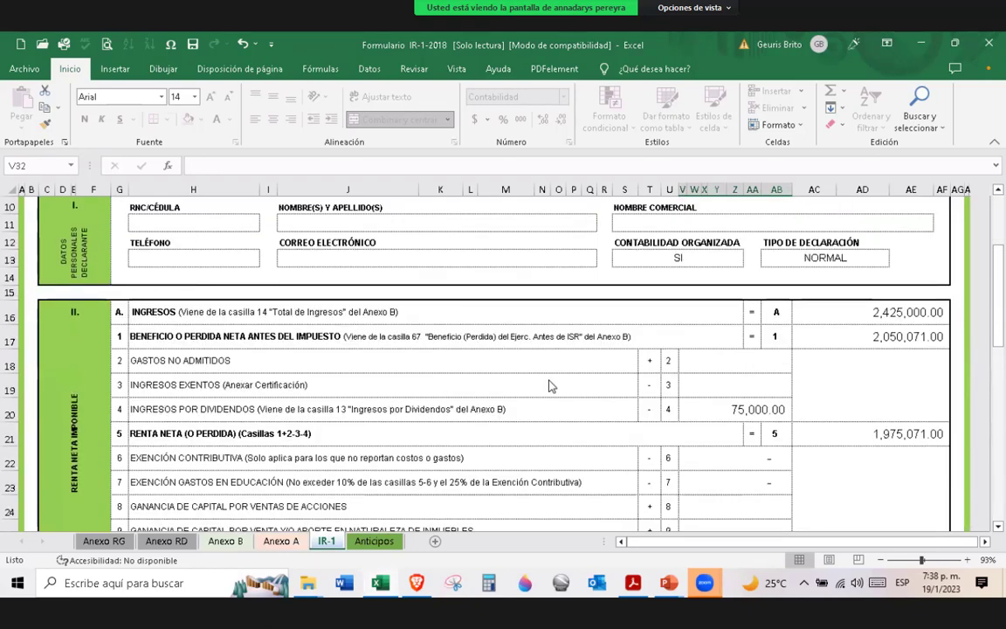
{"action": "left_click", "coordinate": [754, 389]}
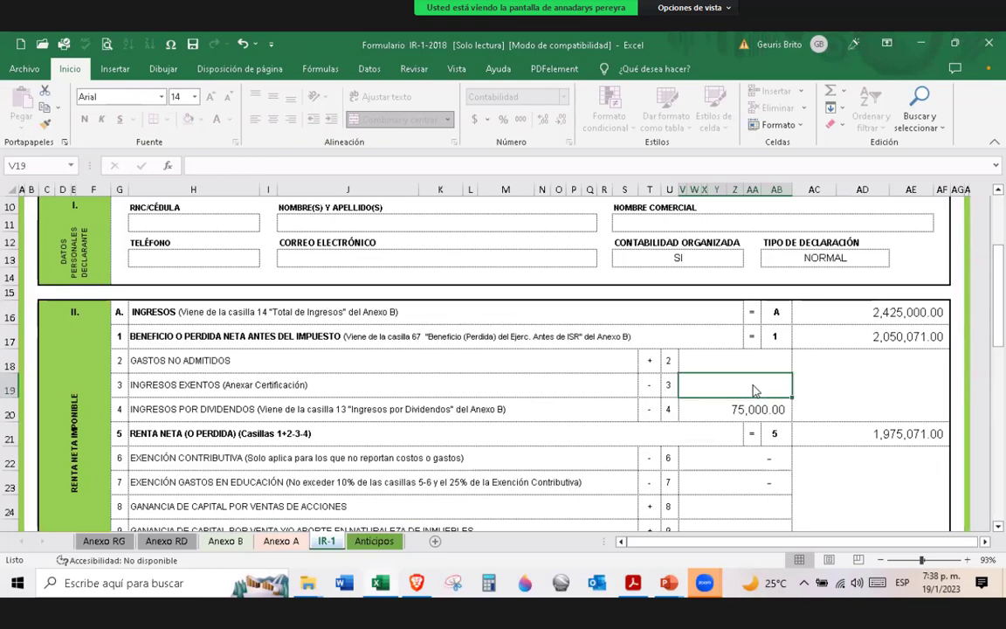
{"action": "type", "text": "35460"}
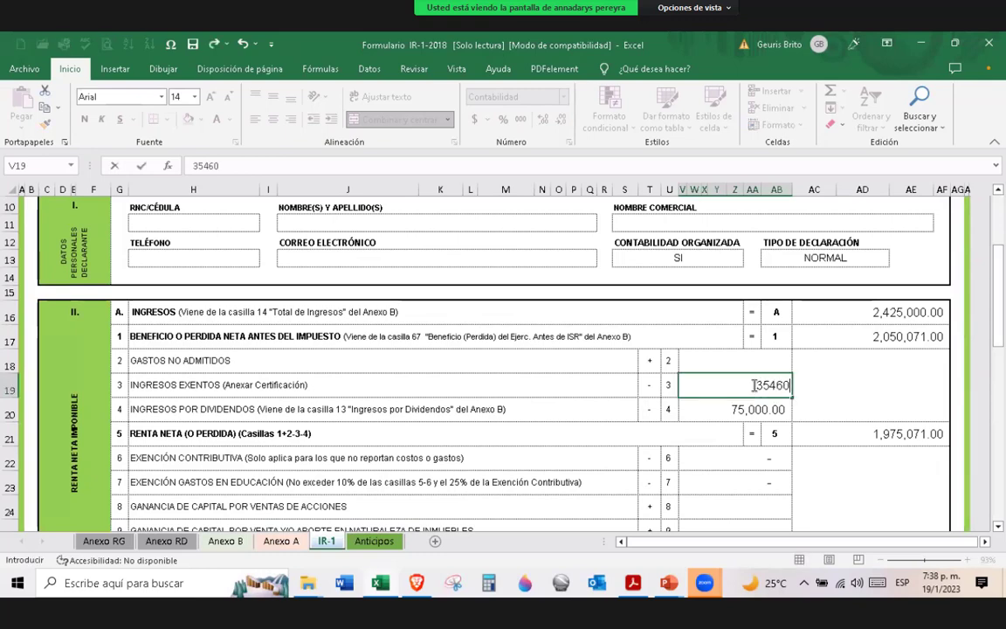
{"action": "key", "text": "ctrl+Return"}
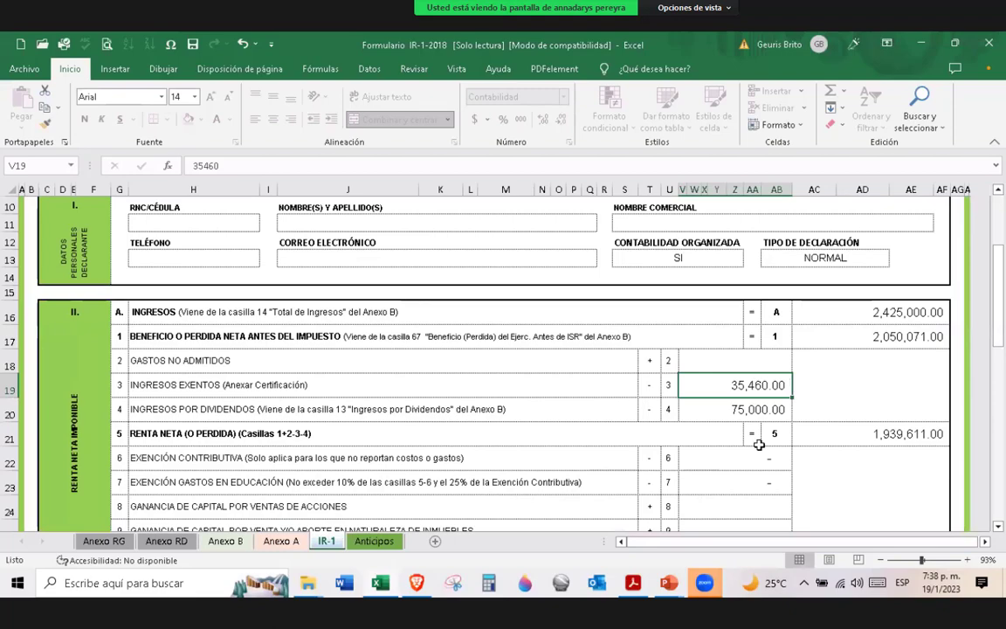
- Enter 10 as the Mora en Declaración Tardía percentage (casilla 18) and 1.1 as the Interés Indemnizatorio percentage (casilla 20) in Liquidación
{"action": "scroll", "coordinate": [759, 444], "scroll_direction": "down", "scroll_amount": 4}
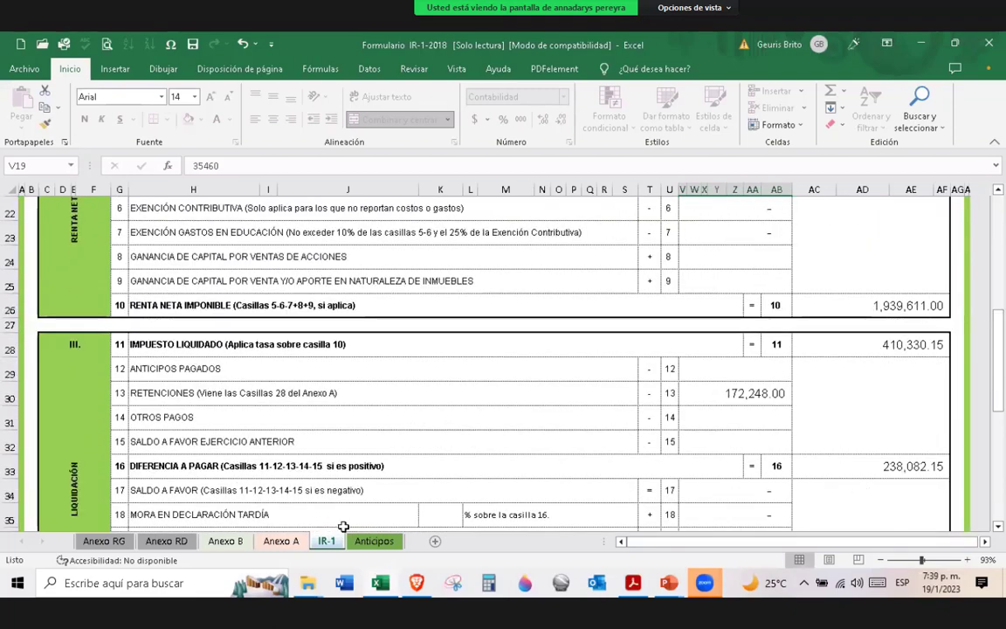
{"action": "scroll", "coordinate": [930, 253], "scroll_direction": "up", "scroll_amount": 1}
{"action": "scroll", "coordinate": [464, 389], "scroll_direction": "down", "scroll_amount": 4}
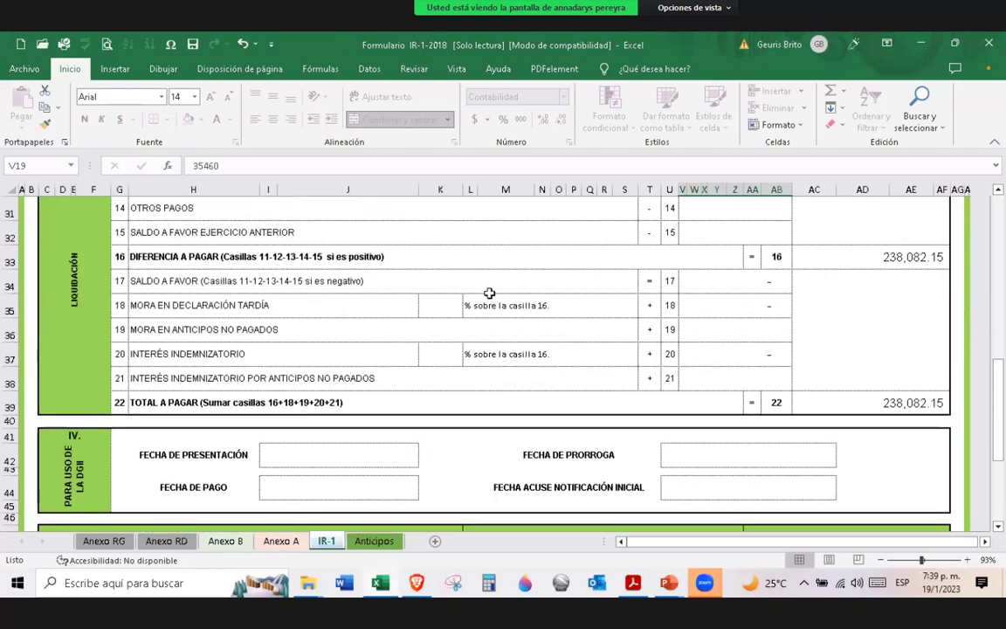
{"action": "key", "text": "Tab"}
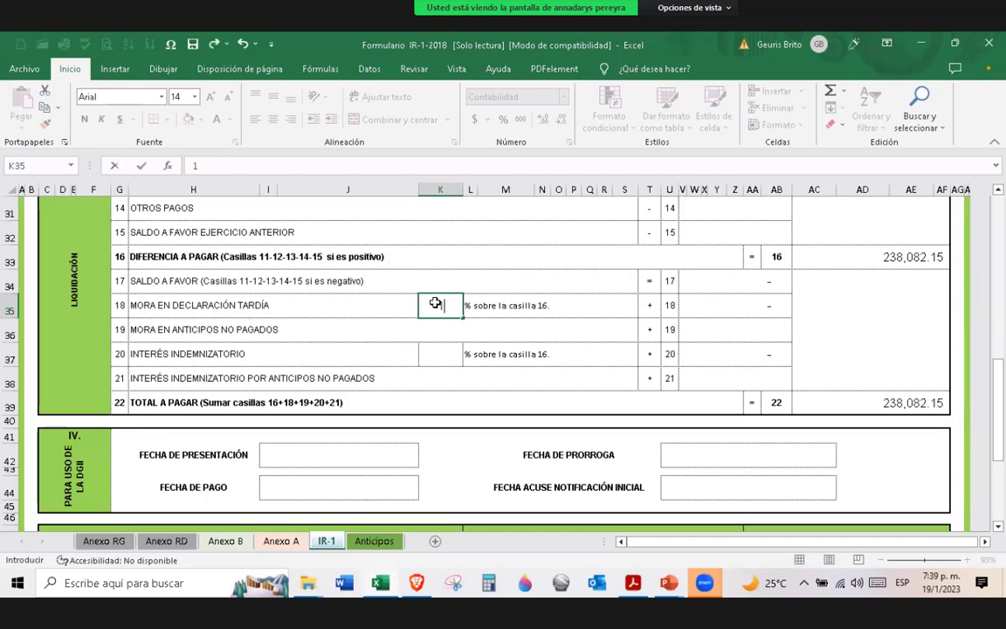
{"action": "type", "text": "10"}
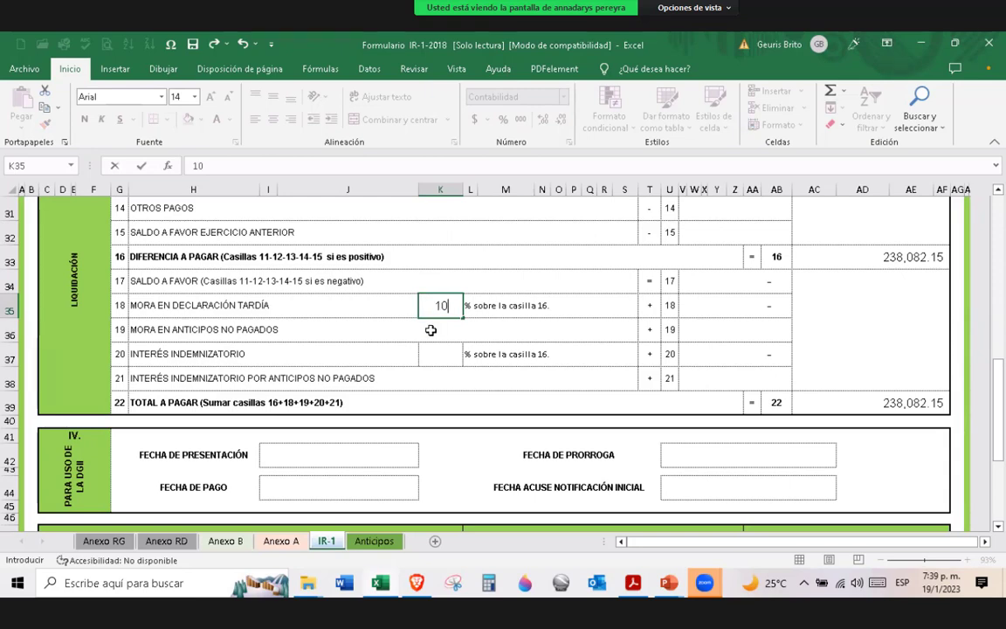
{"action": "key", "text": "Return"}
{"action": "type", "text": "1.1"}
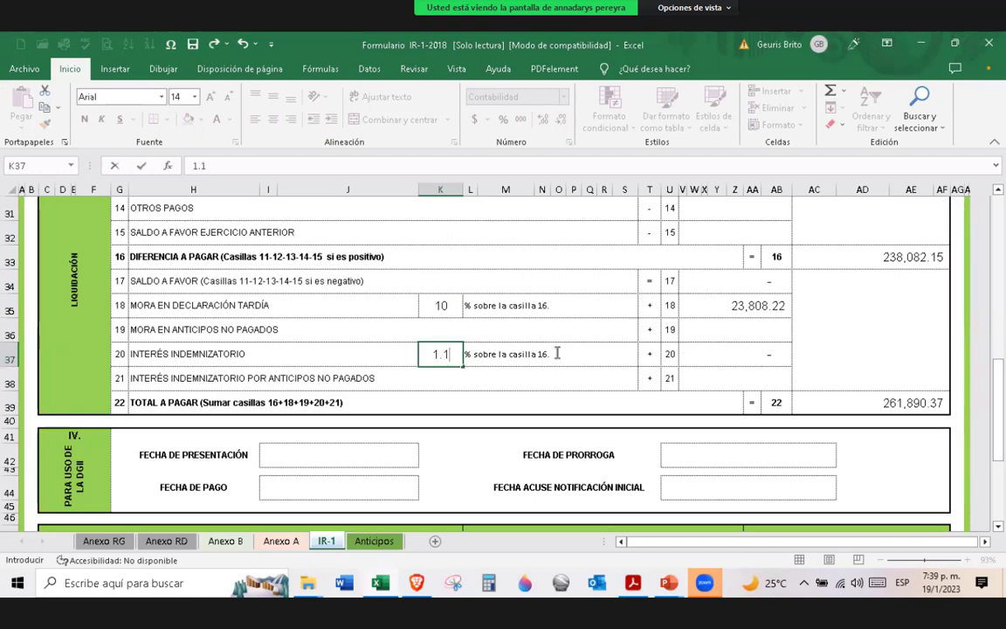
{"action": "left_click", "coordinate": [335, 310]}
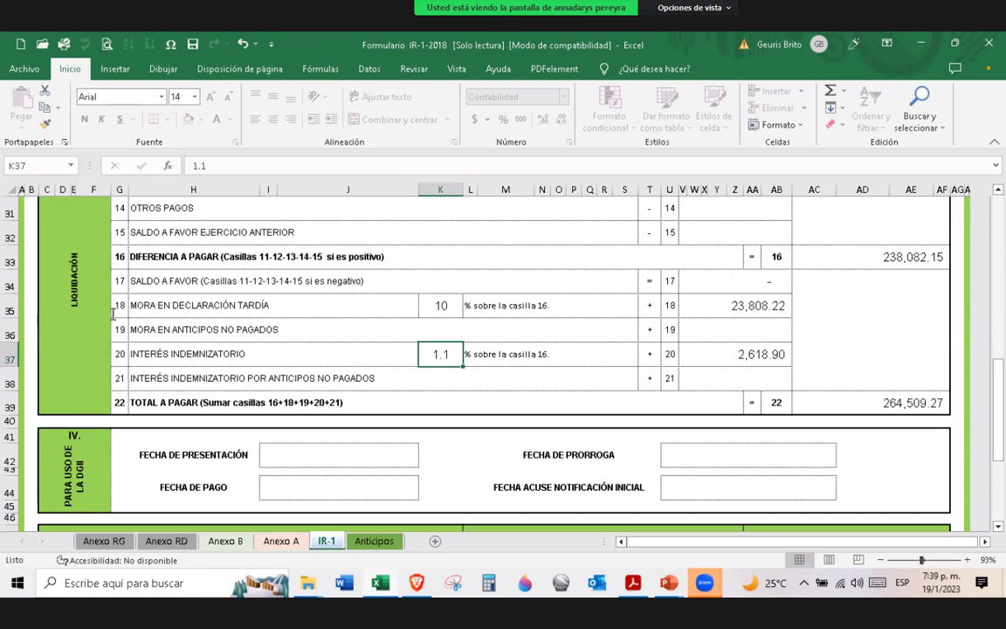
{"action": "left_click", "coordinate": [447, 307]}
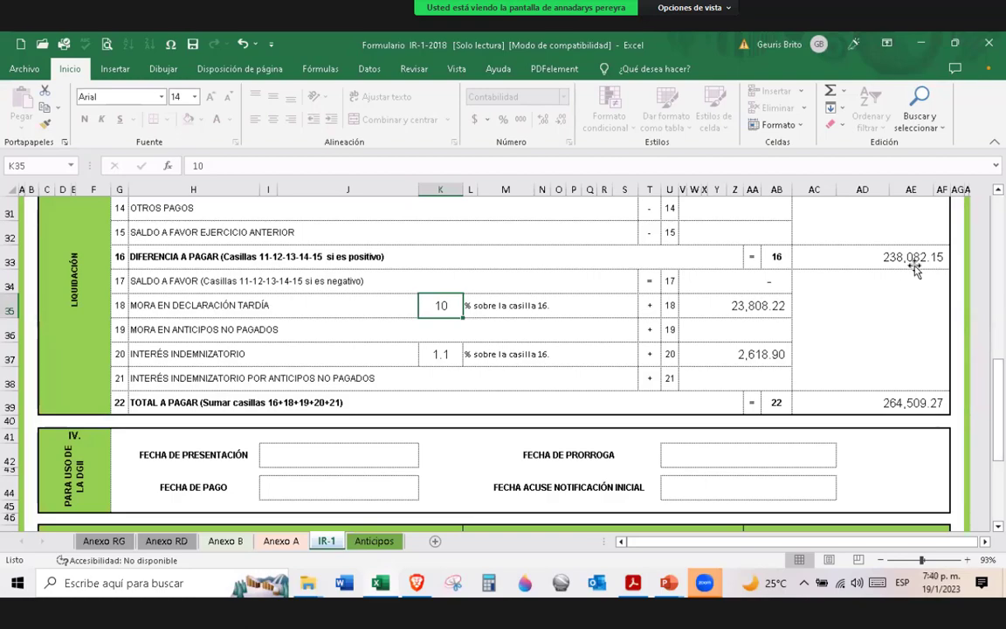
- Clear the percentages for Mora en Declaración Tardía (casilla 18) and Interés Indemnizatorio (casilla 20)
{"action": "scroll", "coordinate": [905, 286], "scroll_direction": "up", "scroll_amount": 2}
{"action": "scroll", "coordinate": [907, 287], "scroll_direction": "down", "scroll_amount": 1}
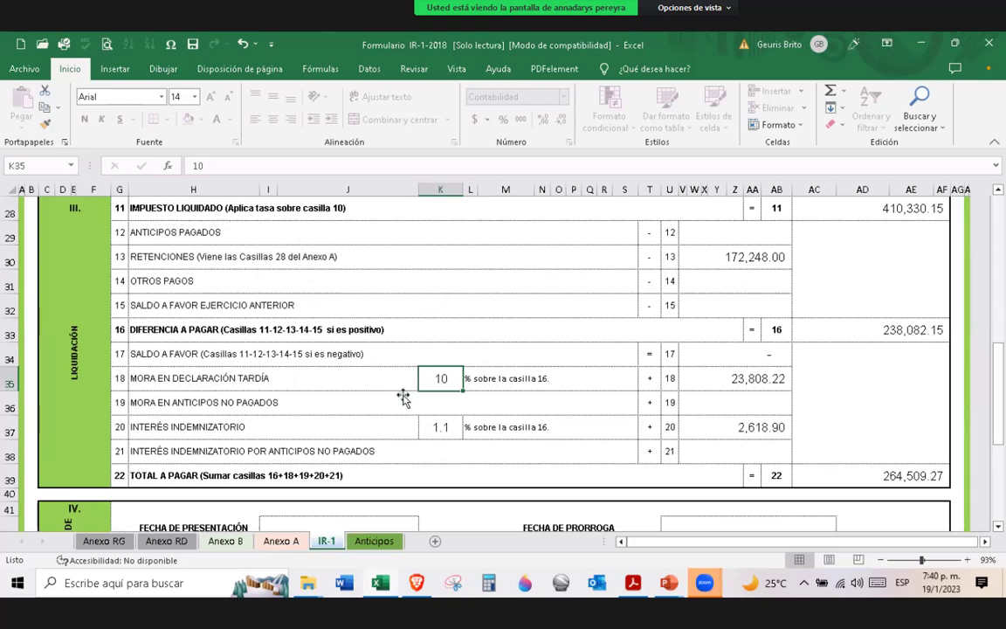
{"action": "key", "text": "Delete"}
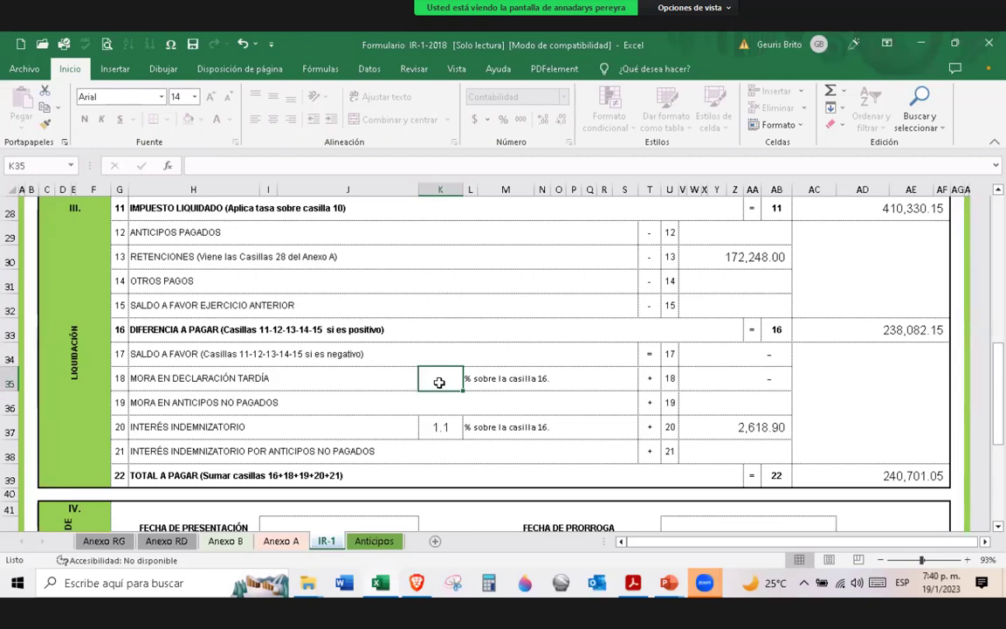
{"action": "left_click", "coordinate": [441, 418]}
{"action": "key", "text": "Delete"}
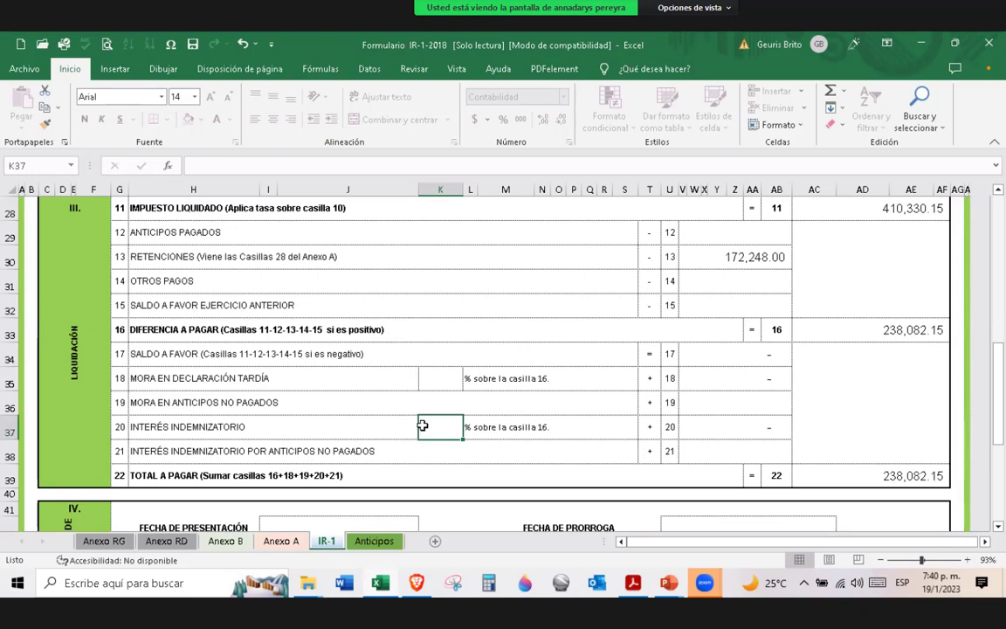
- Set Mora en Declaración Tardía (casilla 18) to 10% and Interés Indemnizatorio (casilla 20) to 1.1% of casilla 16
{"action": "left_click", "coordinate": [437, 382]}
{"action": "type", "text": "10"}
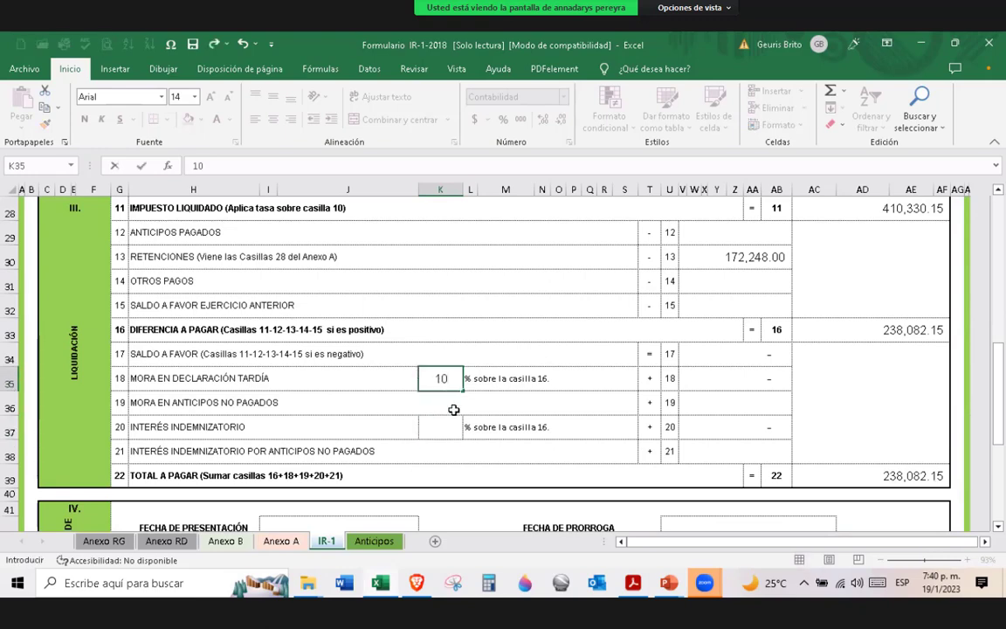
{"action": "left_click", "coordinate": [448, 425]}
{"action": "type", "text": "1"}
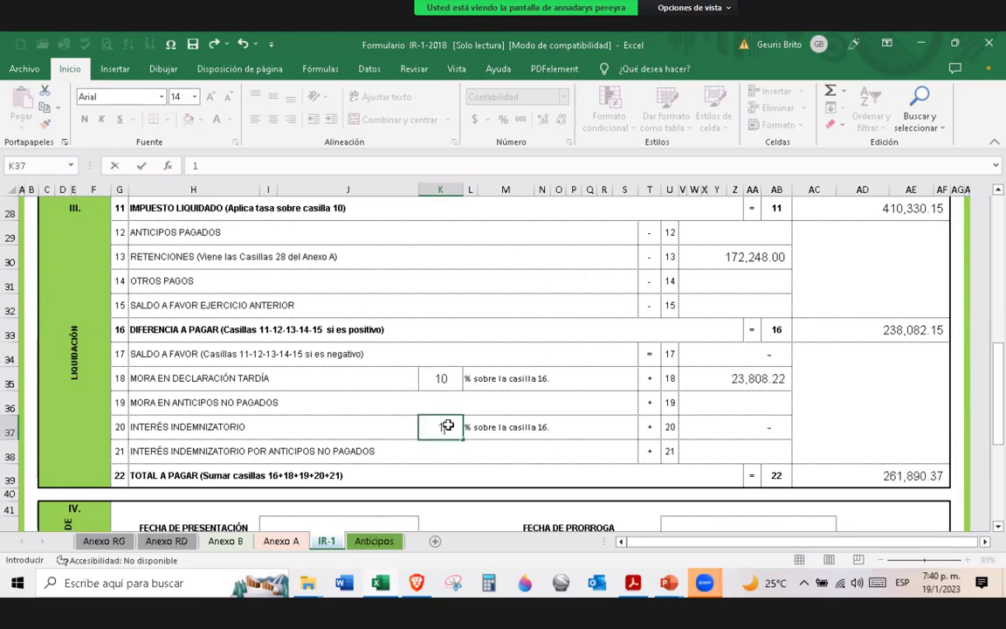
{"action": "type", "text": ".1"}
{"action": "key", "text": "Return"}
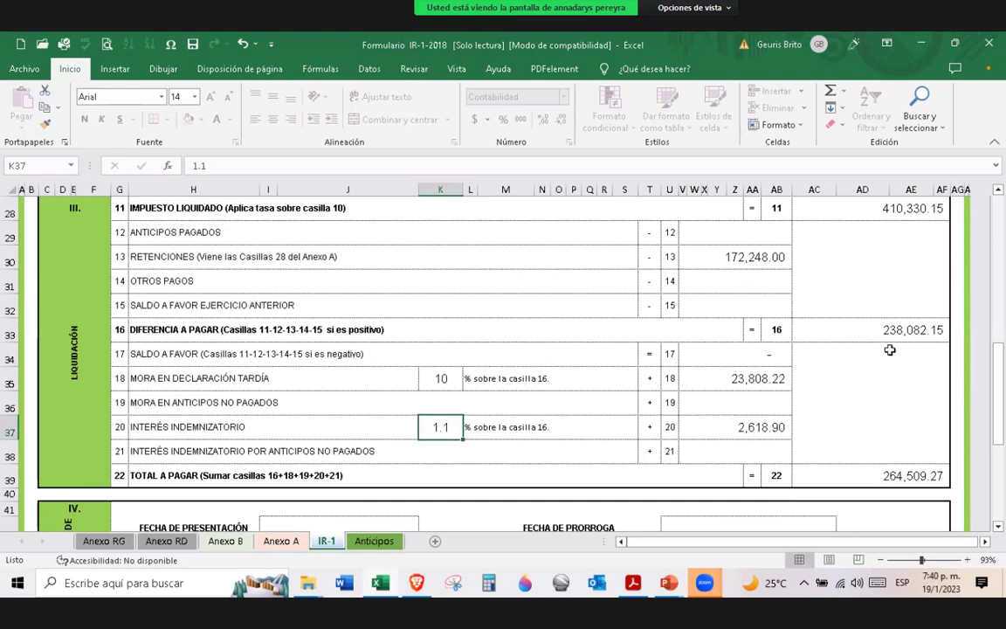
- Enter 2022 as the Año Fiscal in the heading of the IR-1 form
{"action": "scroll", "coordinate": [889, 349], "scroll_direction": "down", "scroll_amount": 1}
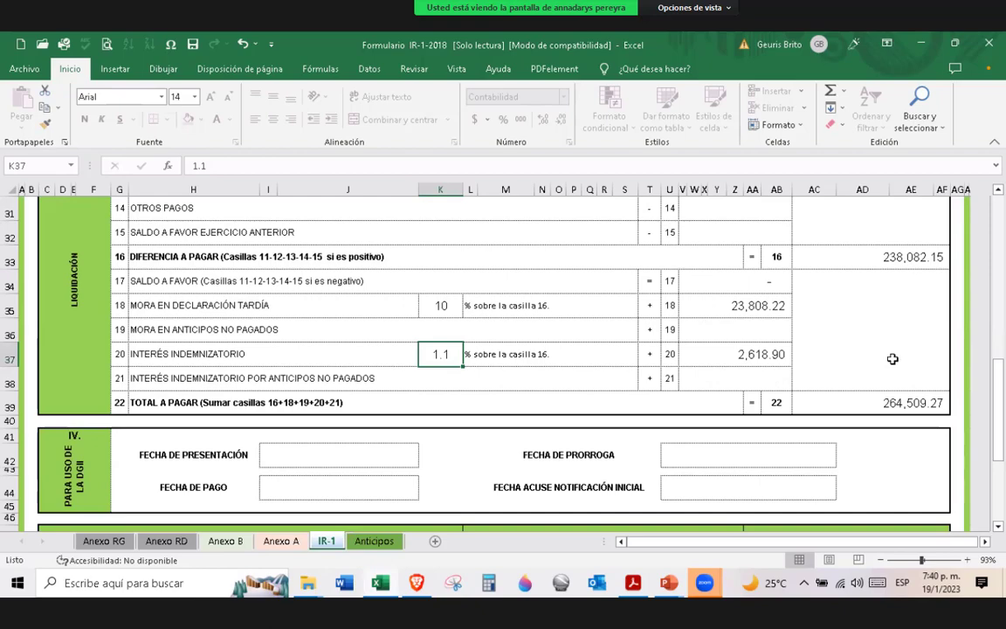
{"action": "scroll", "coordinate": [889, 349], "scroll_direction": "down", "scroll_amount": 4}
{"action": "scroll", "coordinate": [893, 359], "scroll_direction": "down", "scroll_amount": 1}
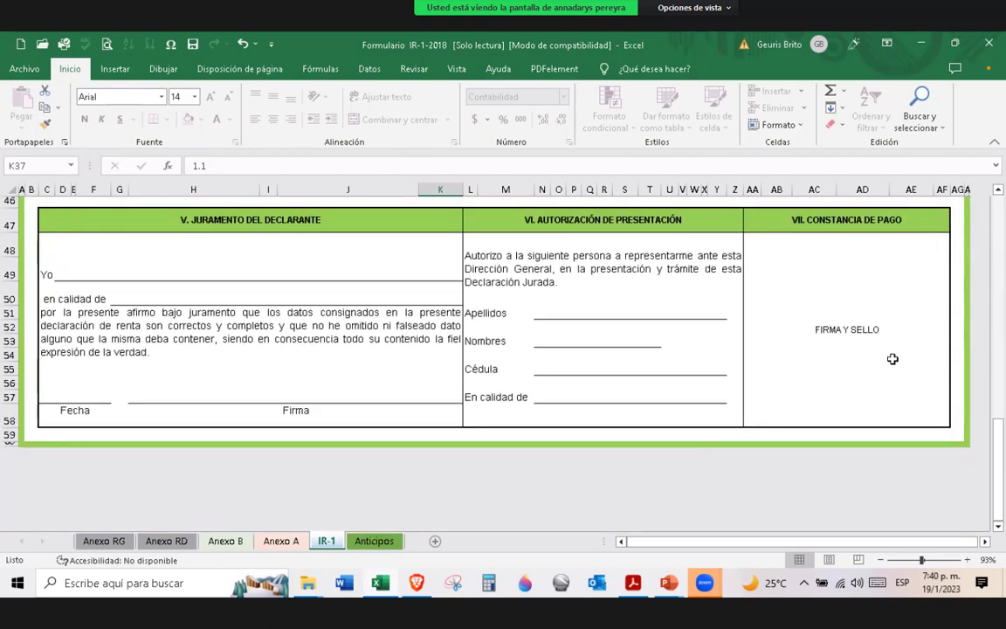
{"action": "scroll", "coordinate": [892, 359], "scroll_direction": "up", "scroll_amount": 7}
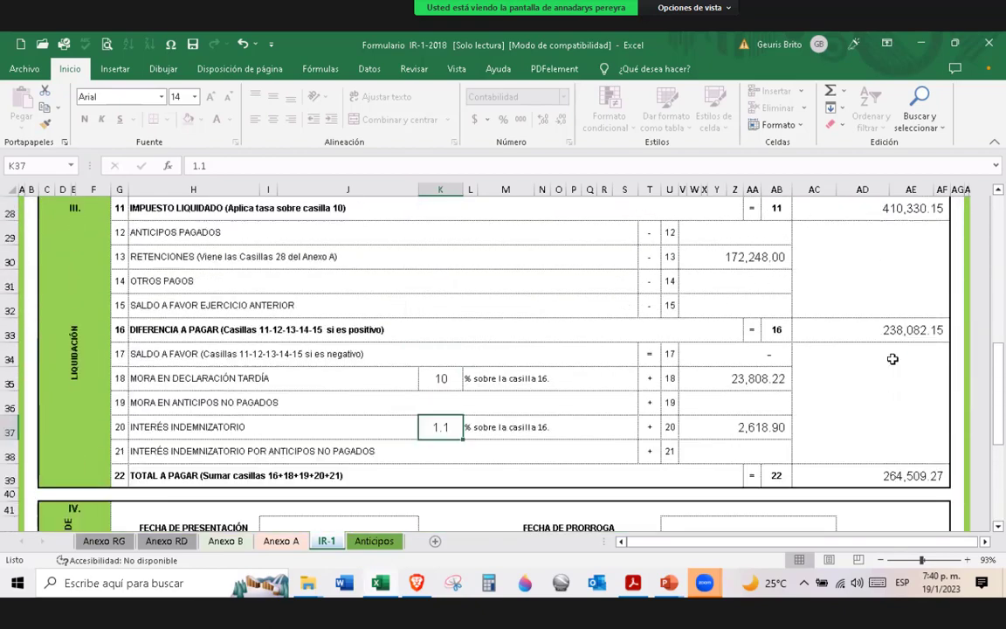
{"action": "scroll", "coordinate": [893, 359], "scroll_direction": "up", "scroll_amount": 3}
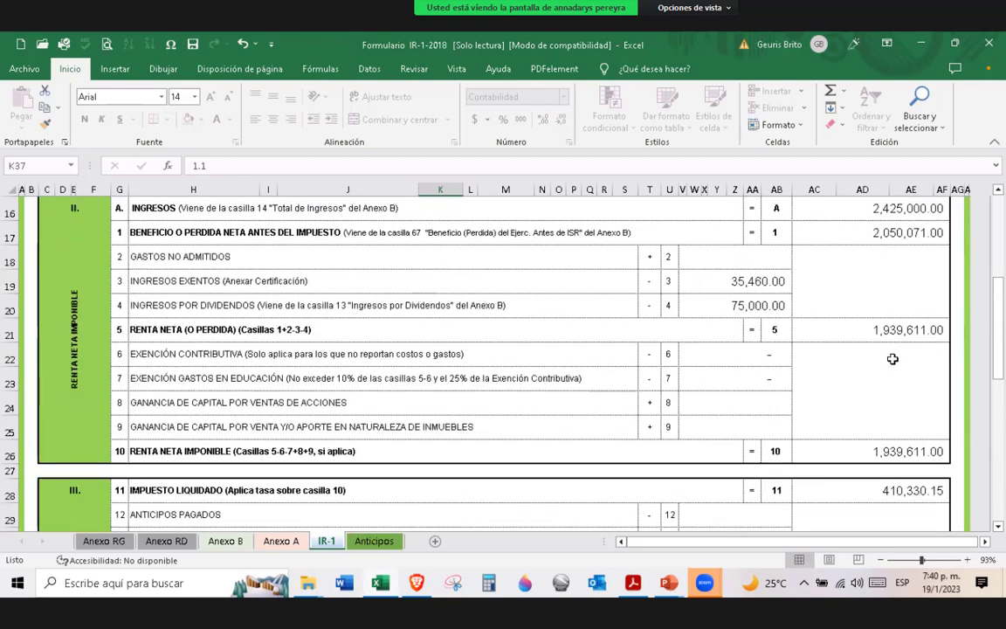
{"action": "scroll", "coordinate": [893, 359], "scroll_direction": "up", "scroll_amount": 5}
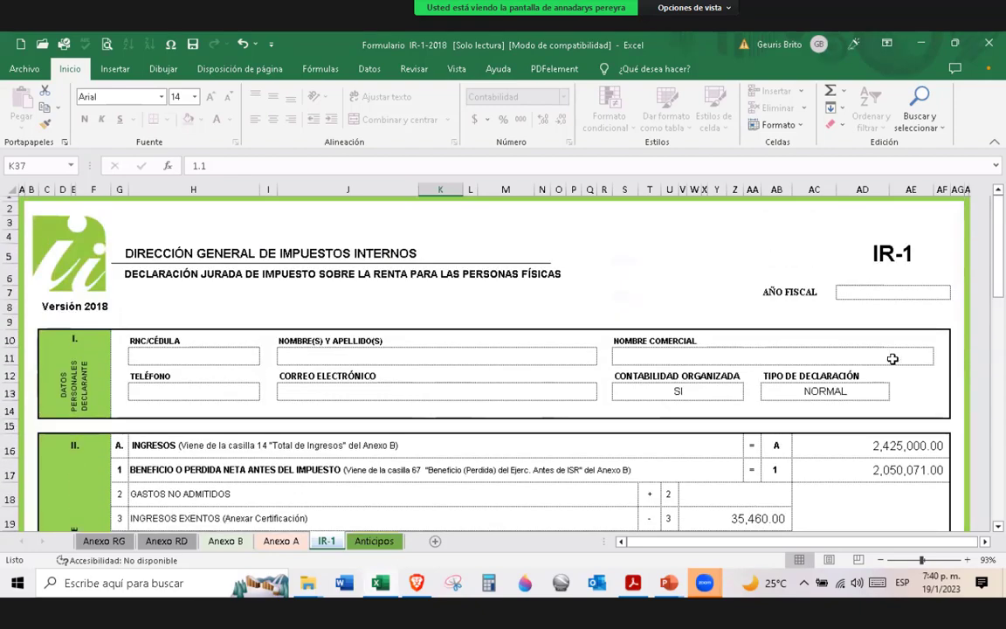
{"action": "left_click", "coordinate": [870, 295]}
{"action": "type", "text": "2022"}
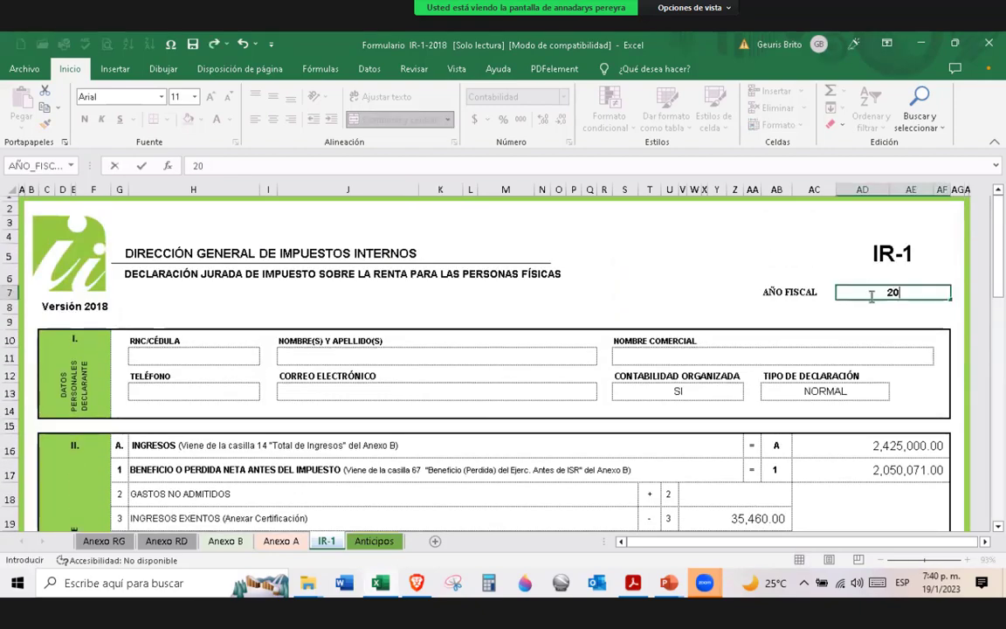
{"action": "left_click", "coordinate": [172, 352]}
- Look over the name, Nombre Comercial, phone, e-mail and Contabilidad Organizada fields in Datos Personales Declarante
{"action": "key", "text": "Tab"}
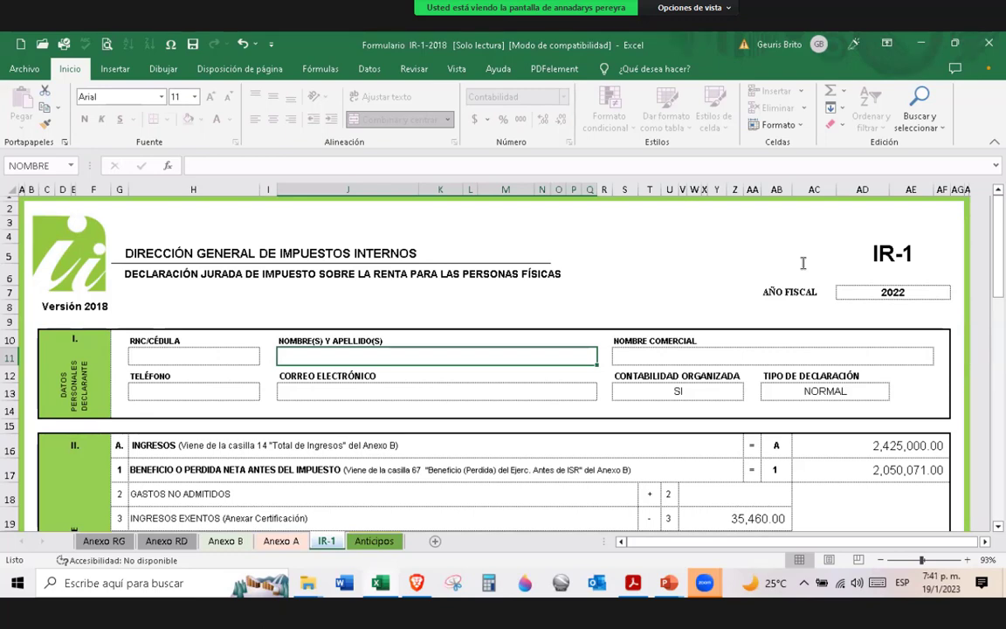
{"action": "left_click", "coordinate": [703, 358]}
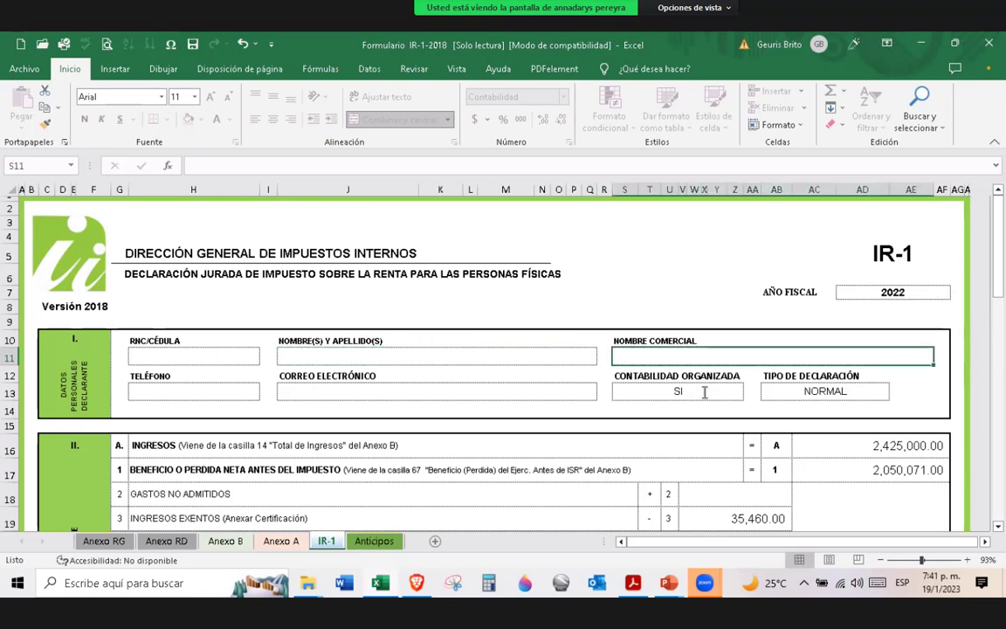
{"action": "left_click", "coordinate": [704, 393]}
{"action": "key", "text": "Tab"}
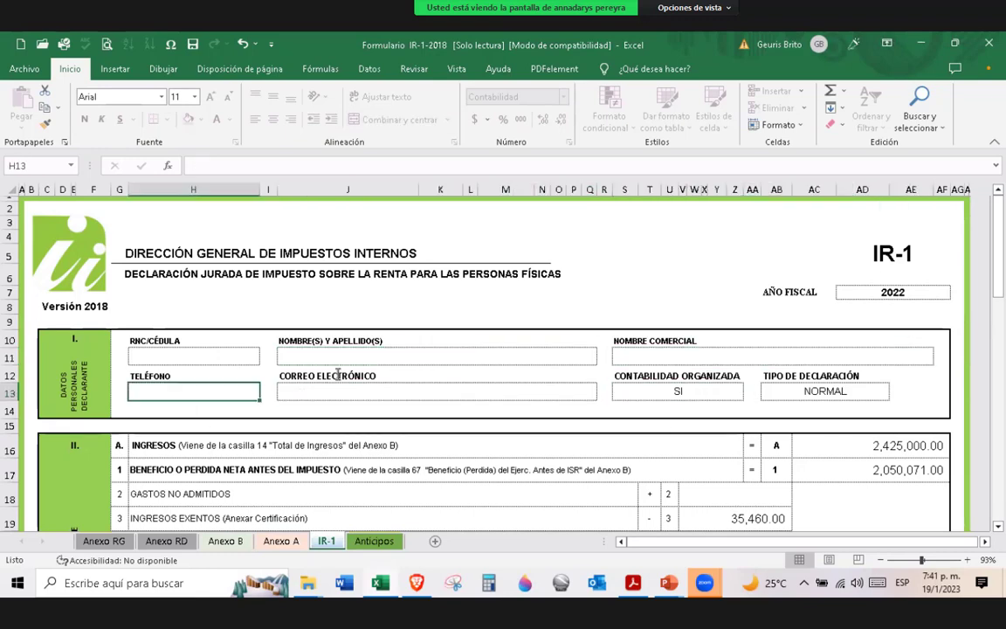
{"action": "key", "text": "Tab"}
{"action": "key", "text": "Tab"}
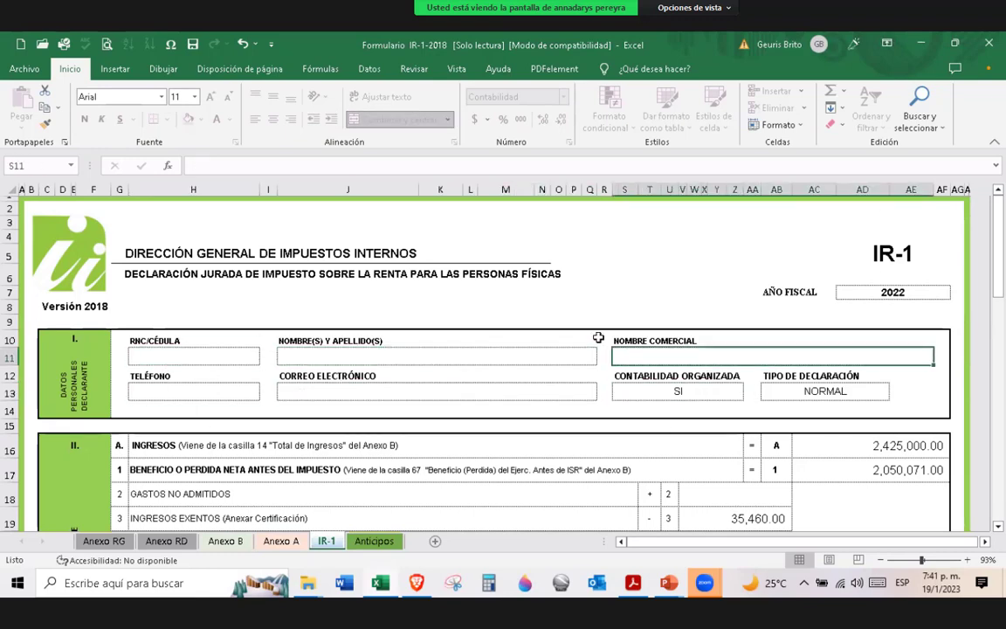
{"action": "left_click", "coordinate": [698, 388]}
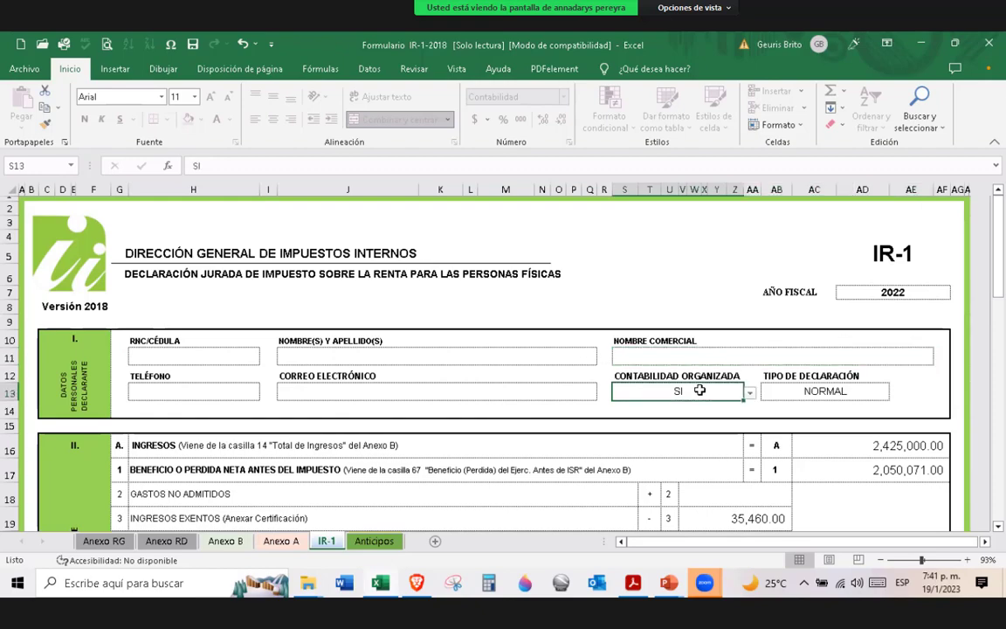
- Fill in the declarant's full name after "Yo" in the Juramento del Declarante section of the IR-1 form
{"action": "left_click", "coordinate": [463, 384]}
{"action": "scroll", "coordinate": [715, 359], "scroll_direction": "down", "scroll_amount": 9}
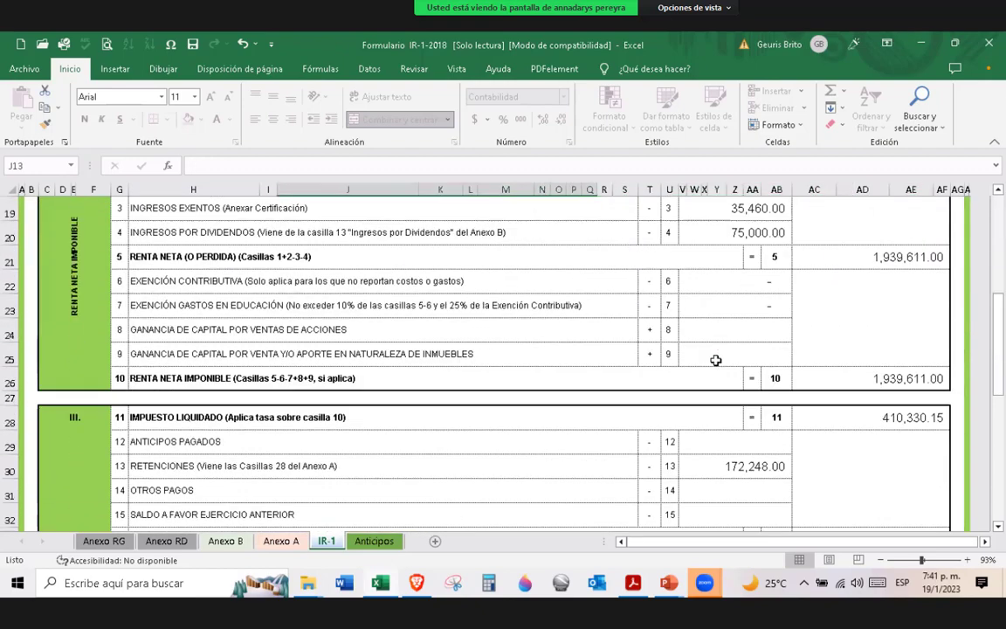
{"action": "scroll", "coordinate": [716, 360], "scroll_direction": "down", "scroll_amount": 4}
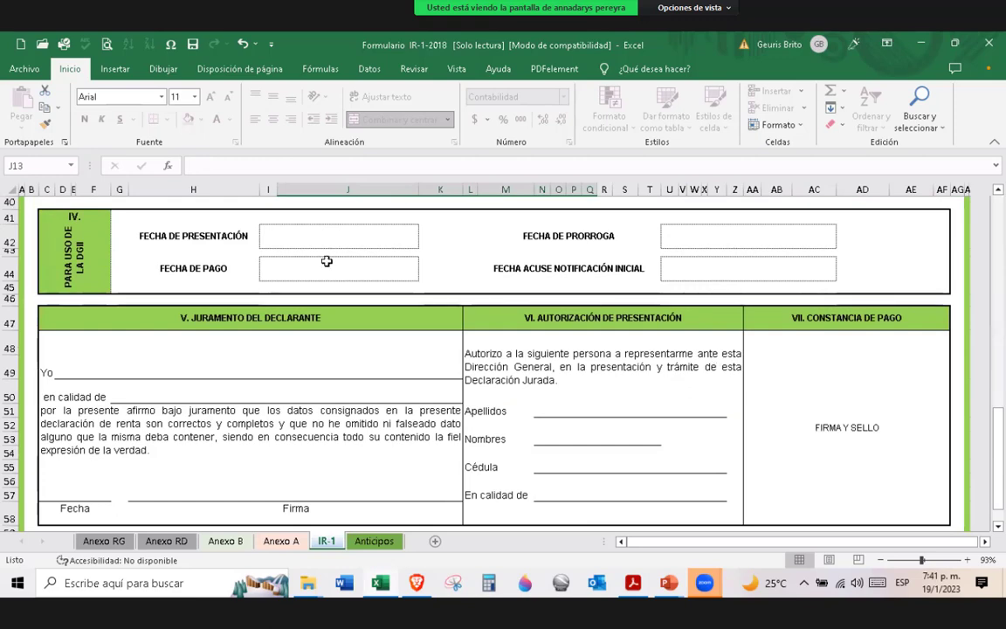
{"action": "left_click", "coordinate": [155, 357]}
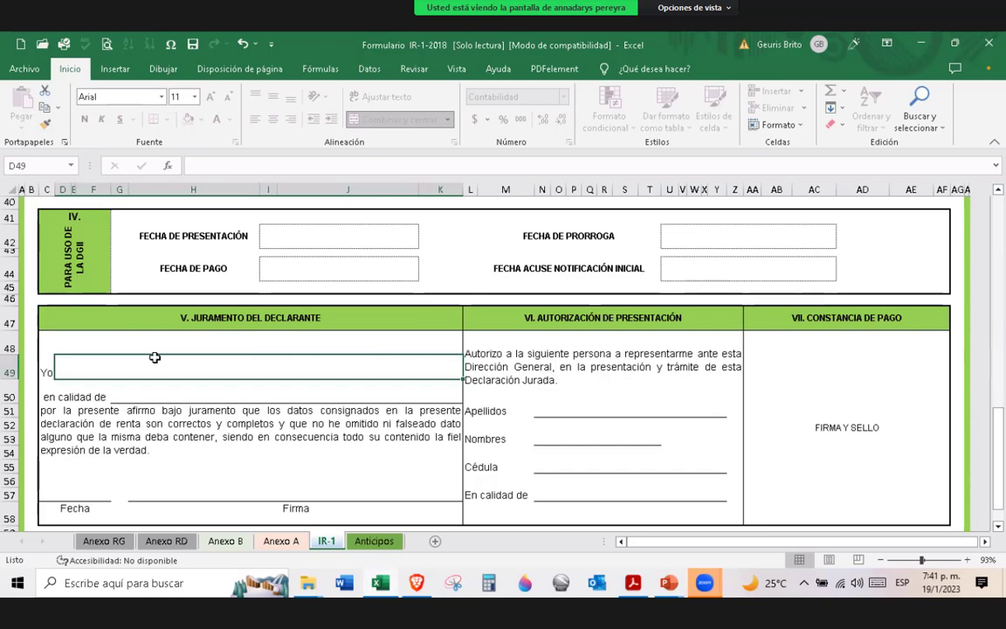
{"action": "type", "text": "ju"}
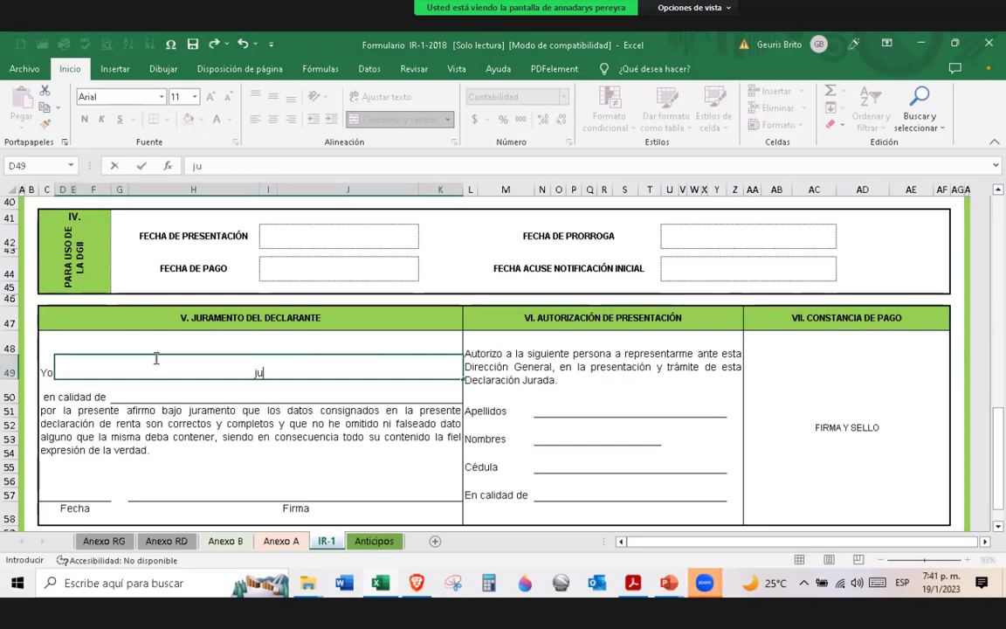
{"action": "type", "text": "an perez"}
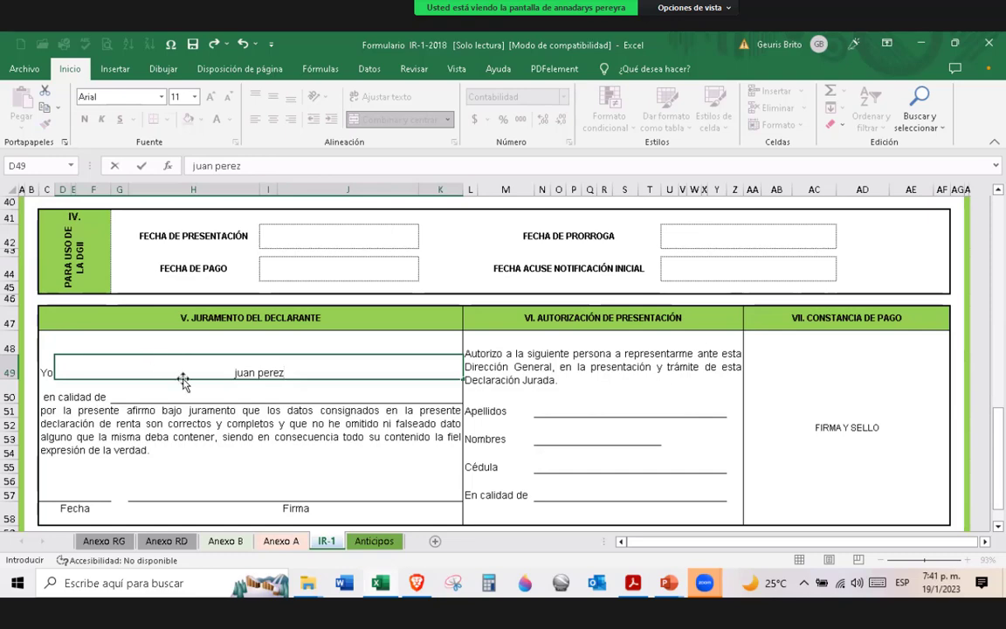
{"action": "key", "text": "ctrl+Return"}
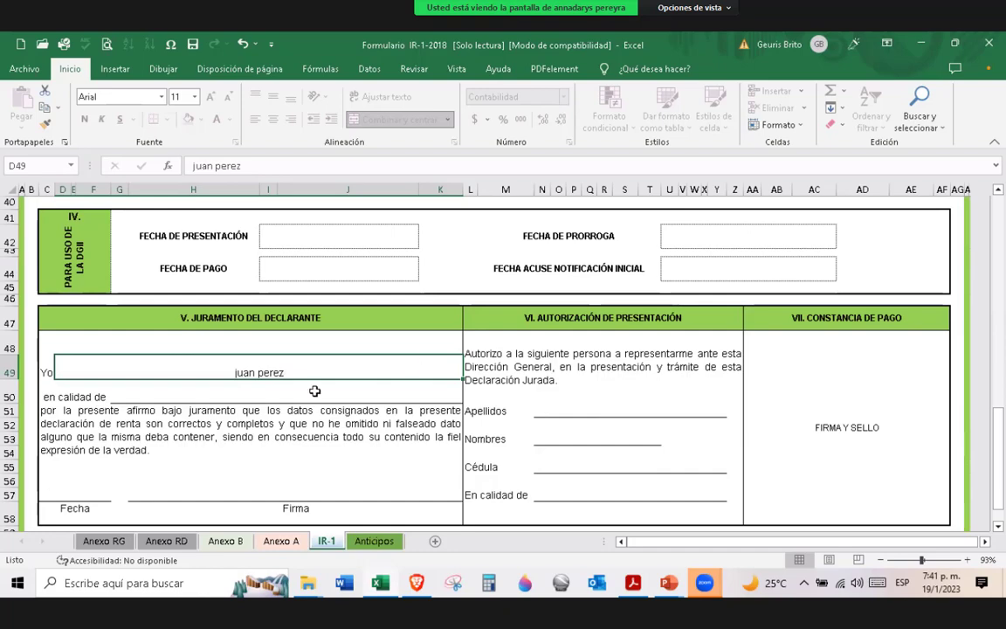
{"action": "key", "text": "Down"}
{"action": "key", "text": "Down"}
{"action": "key", "text": "Down"}
{"action": "key", "text": "Down"}
{"action": "key", "text": "Down"}
- Enter the declarant's identification number in the RNC/Cédula field of Datos Personales Declarante
{"action": "scroll", "coordinate": [489, 402], "scroll_direction": "up", "scroll_amount": 6}
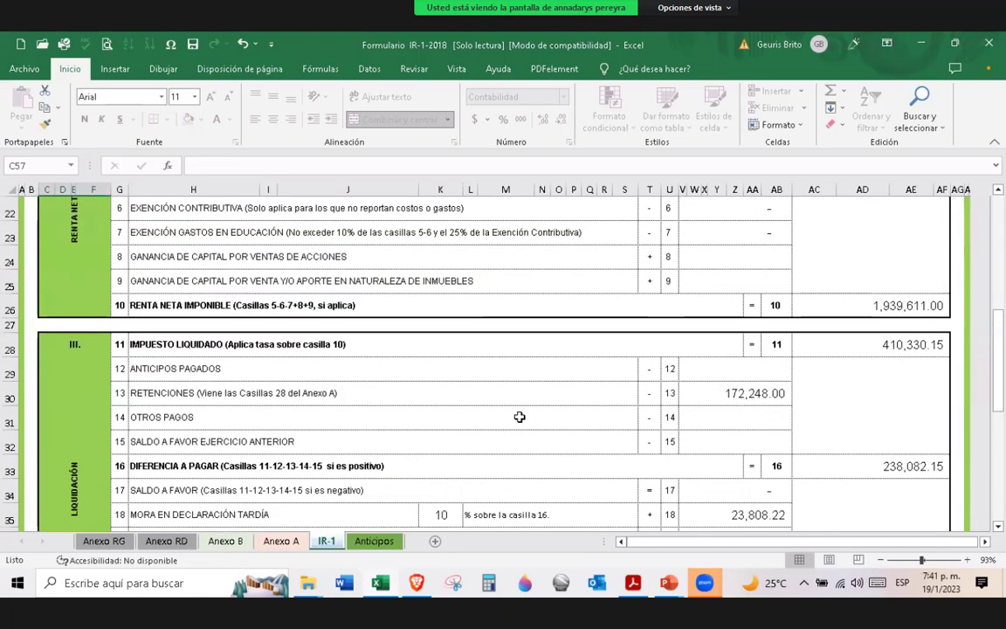
{"action": "scroll", "coordinate": [518, 417], "scroll_direction": "up", "scroll_amount": 7}
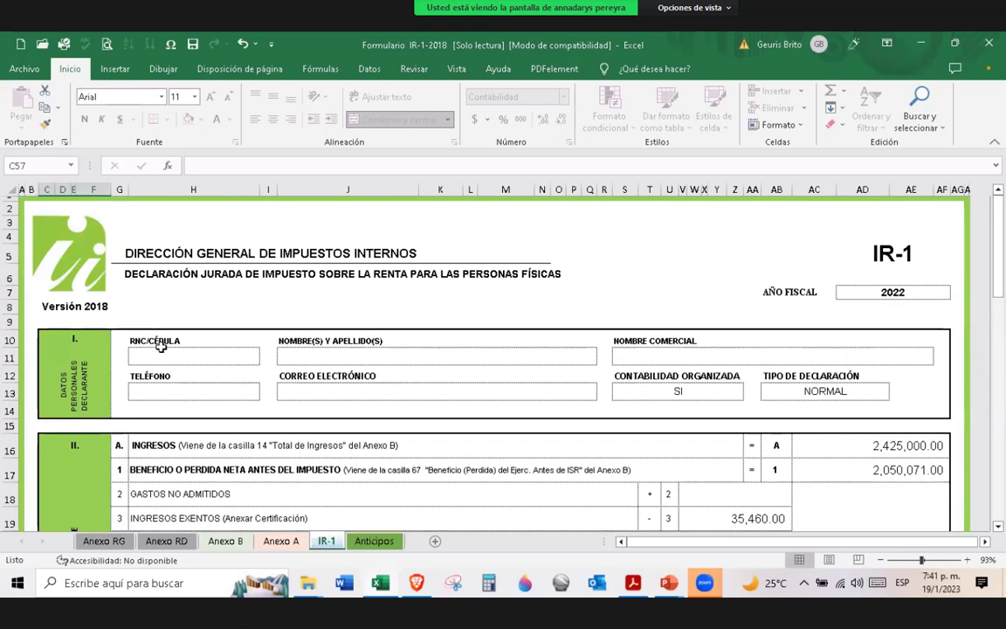
{"action": "left_click", "coordinate": [201, 388]}
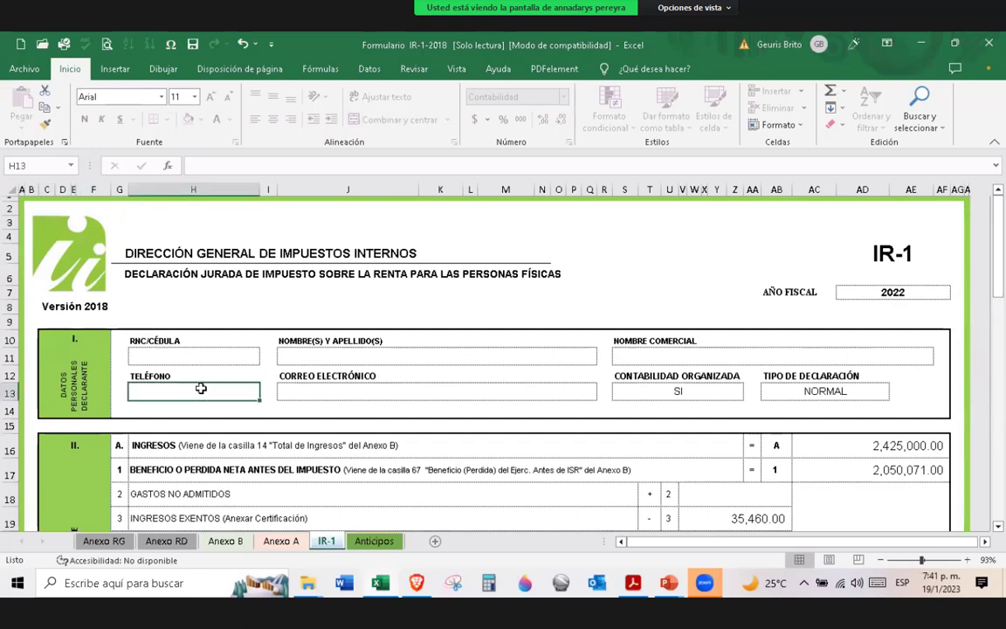
{"action": "key", "text": "Up"}
{"action": "type", "text": "123456"}
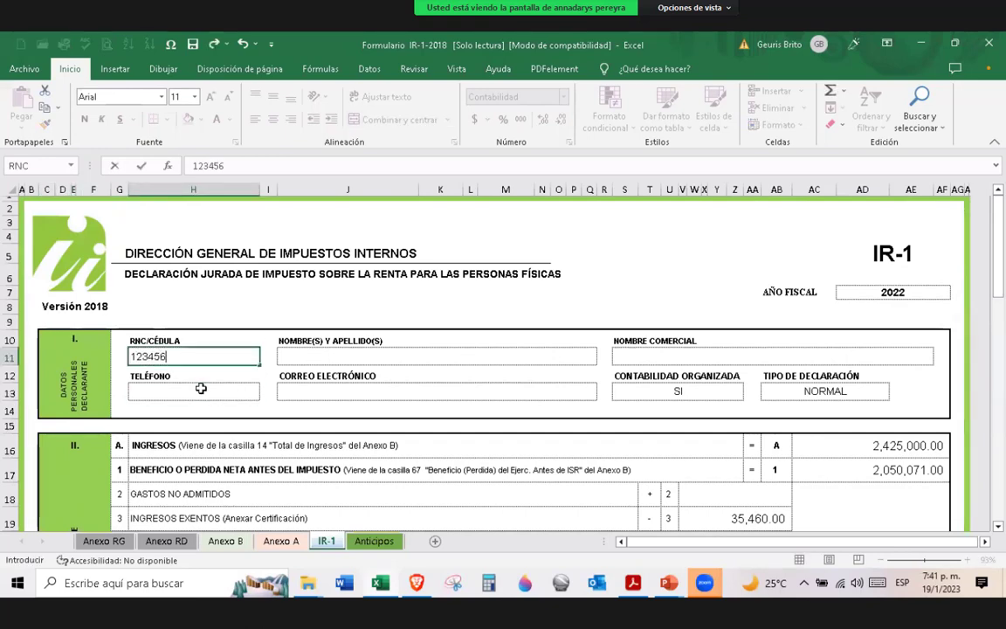
{"action": "type", "text": "789"}
{"action": "key", "text": "Return"}
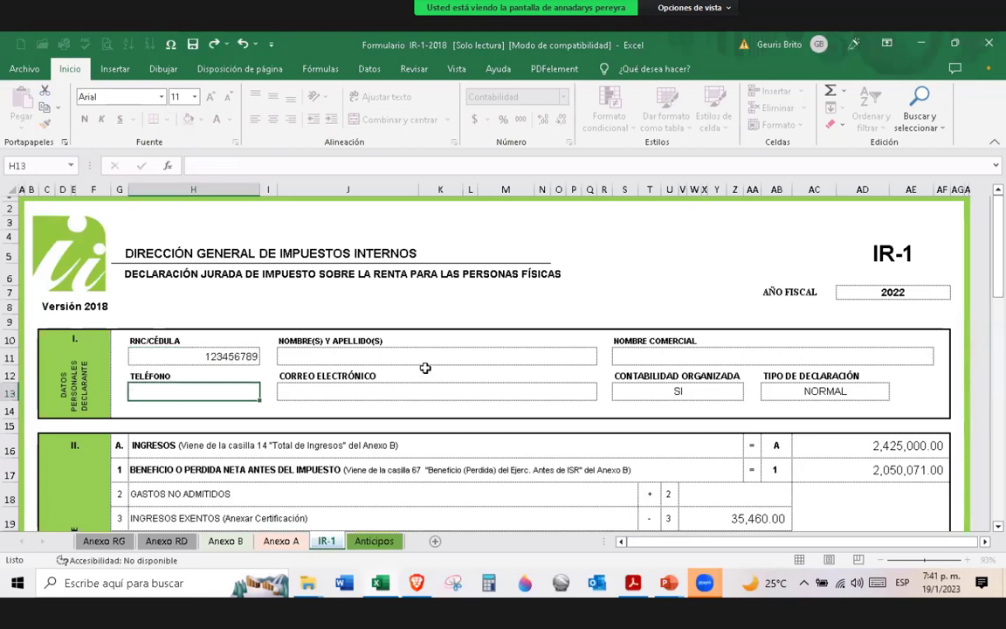
- Set Contabilidad Organizada to NO in the Datos Personales Declarante section of the IR-1 form
{"action": "key", "text": "Tab"}
{"action": "left_click", "coordinate": [847, 392]}
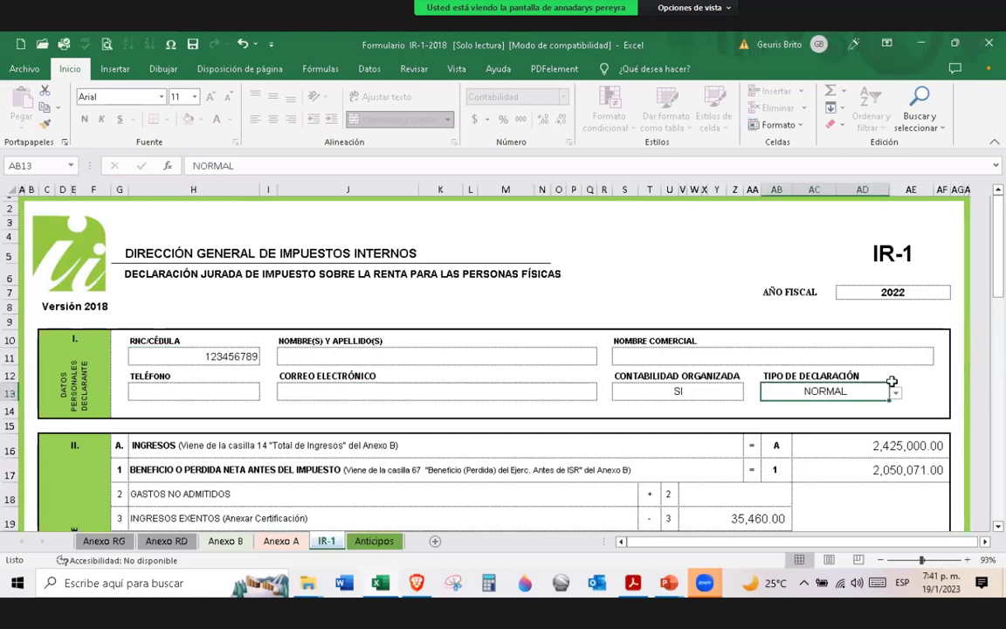
{"action": "left_click", "coordinate": [712, 389]}
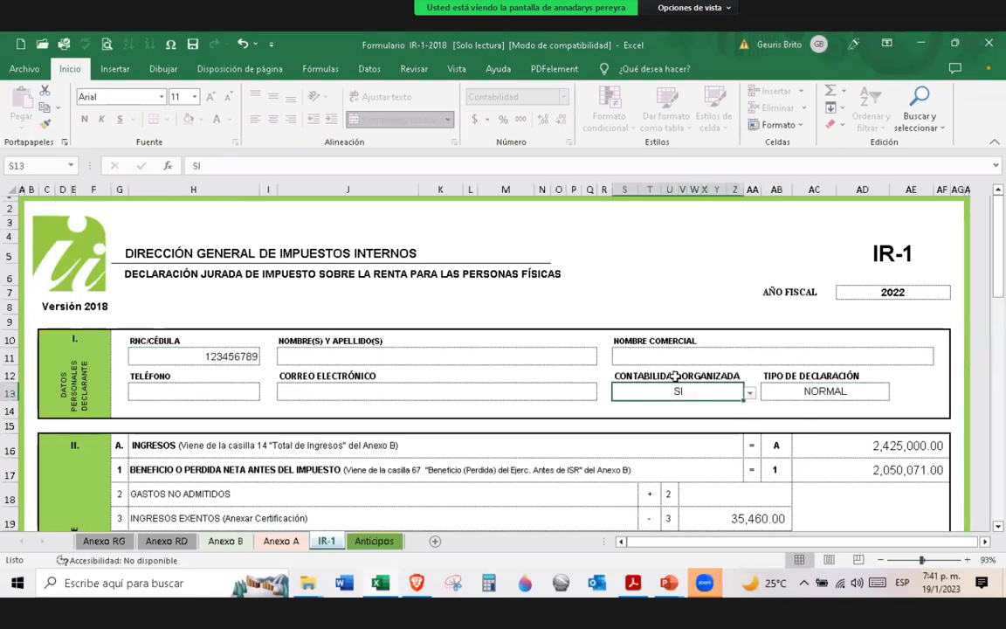
{"action": "left_click", "coordinate": [749, 394]}
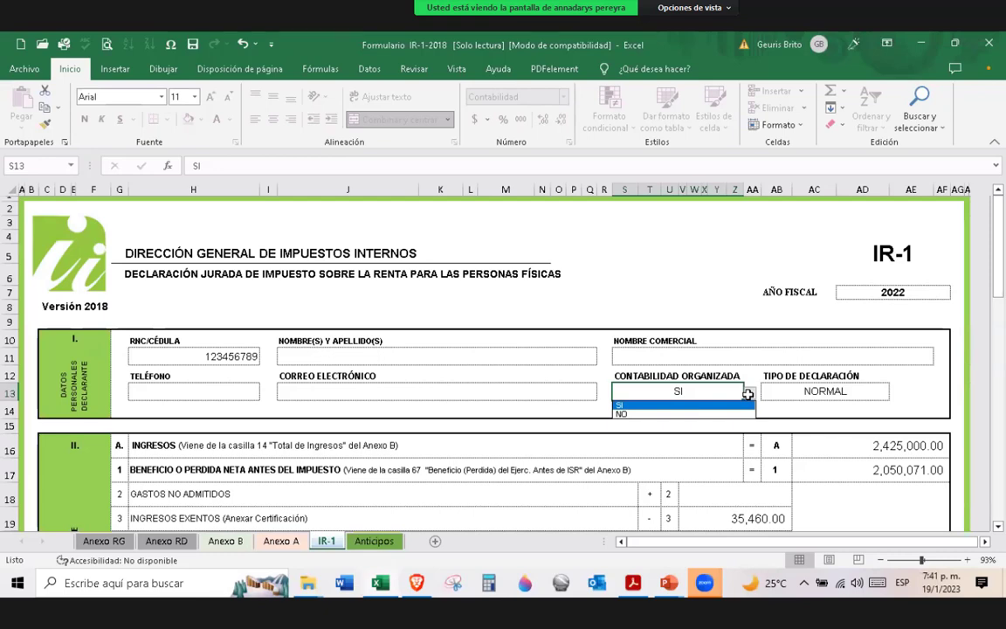
{"action": "left_click", "coordinate": [656, 405]}
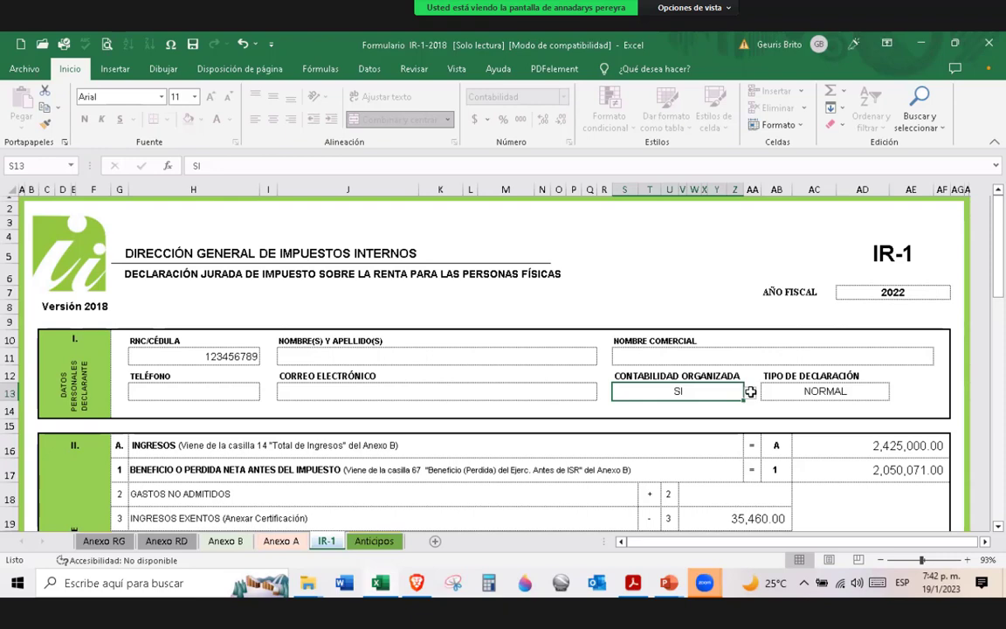
{"action": "left_click", "coordinate": [750, 392]}
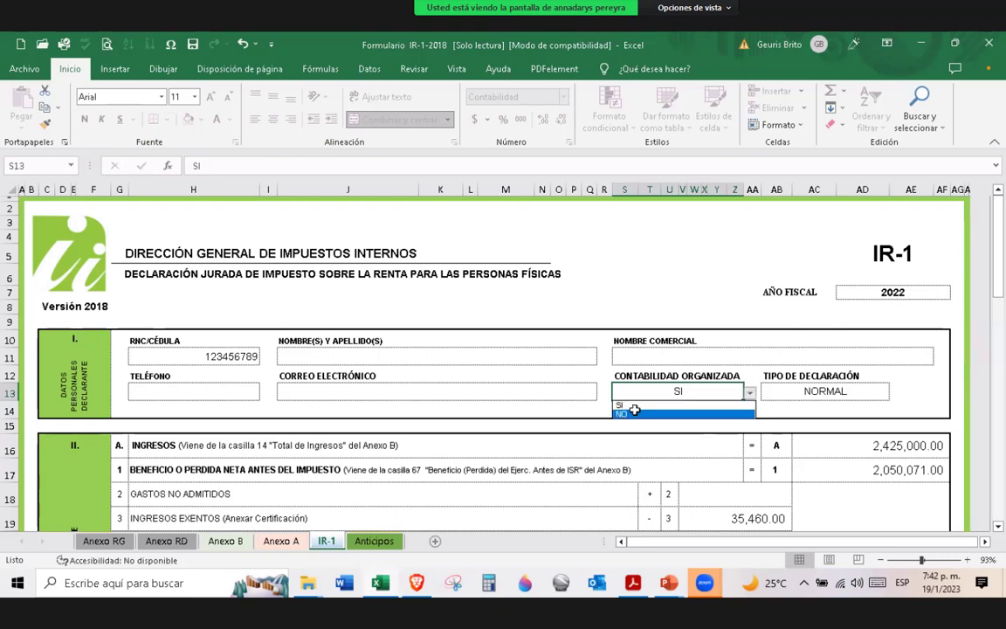
{"action": "left_click", "coordinate": [634, 412]}
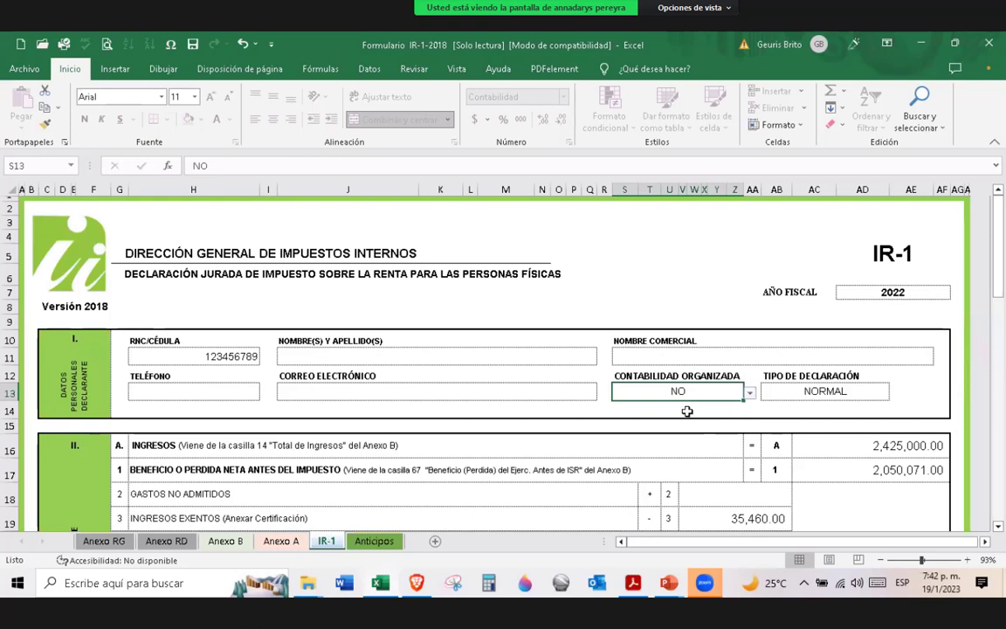
- Try RECTIFICATIVA and CASO FISC. INTERNA as the Tipo de Declaración, and set it back to NORMAL
{"action": "left_click", "coordinate": [821, 390]}
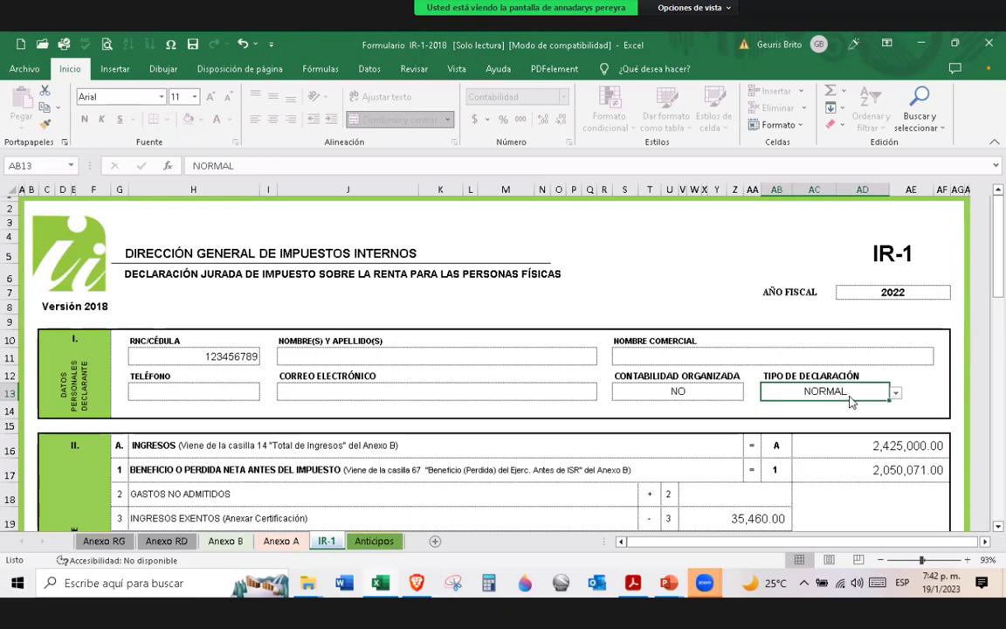
{"action": "left_click", "coordinate": [896, 393]}
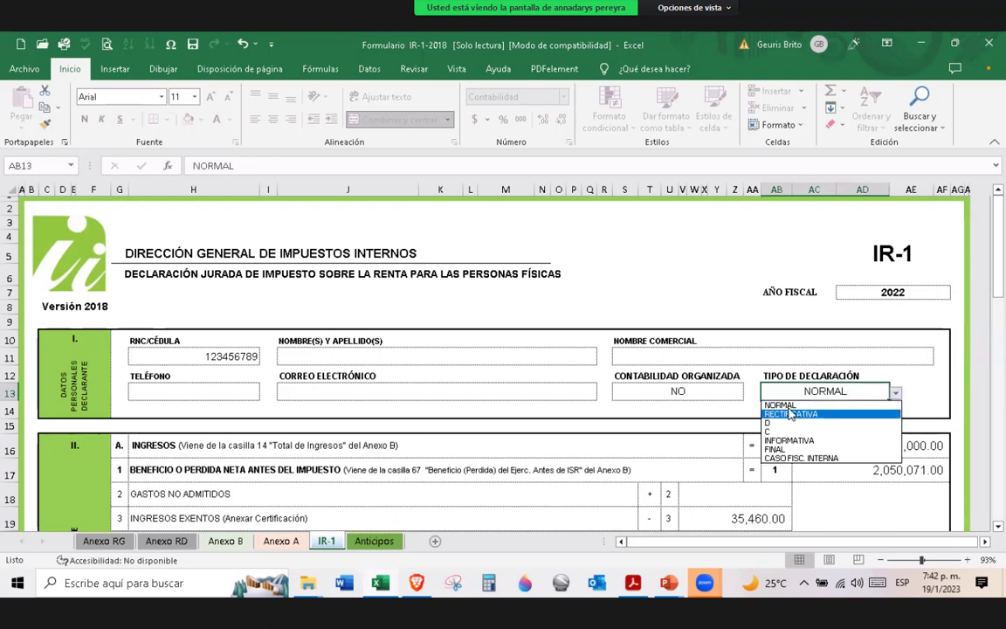
{"action": "left_click", "coordinate": [792, 414]}
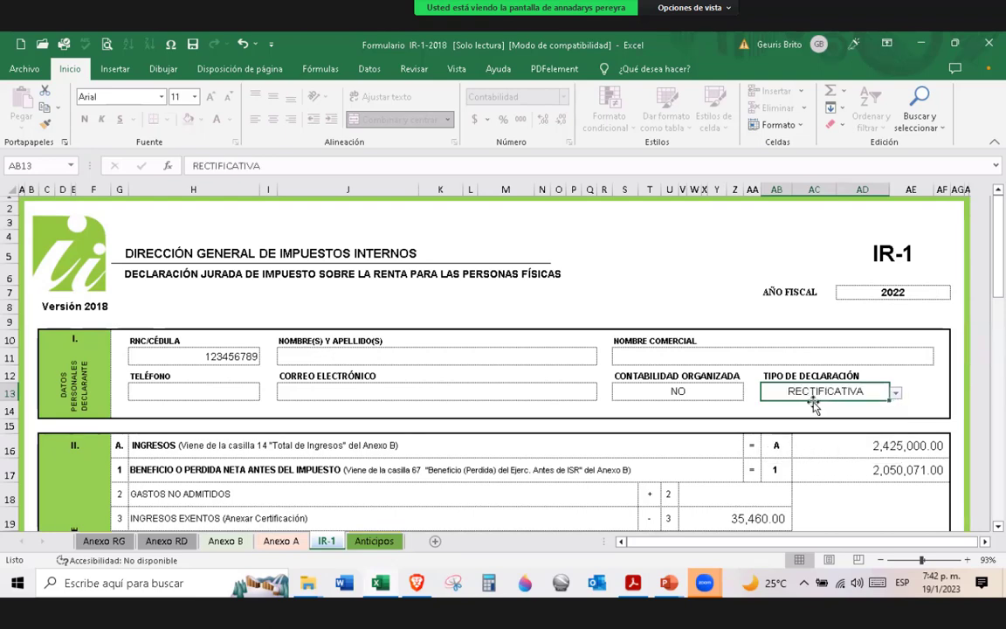
{"action": "left_click", "coordinate": [895, 393]}
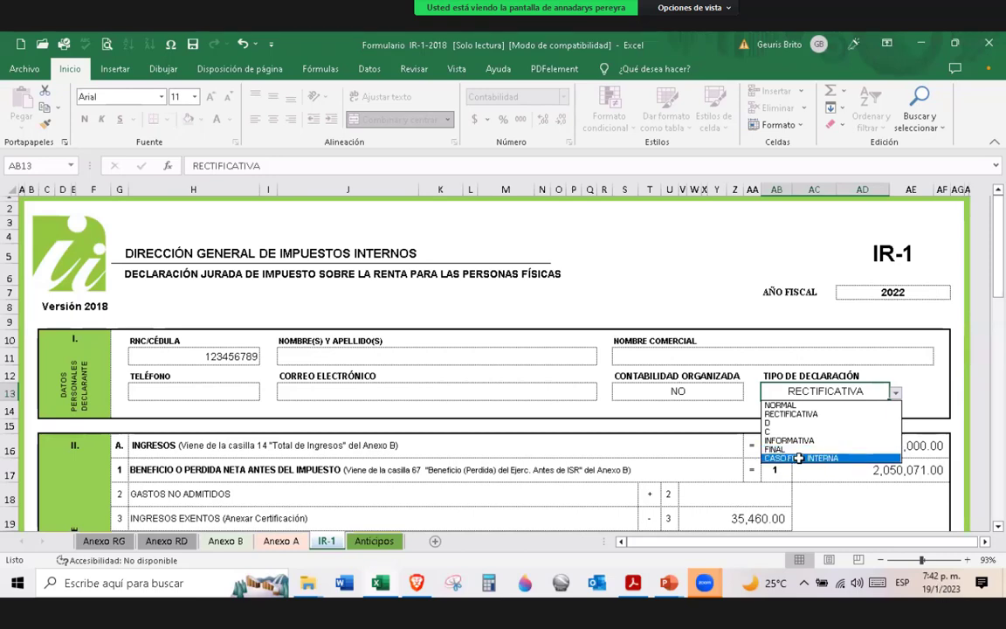
{"action": "left_click", "coordinate": [798, 457]}
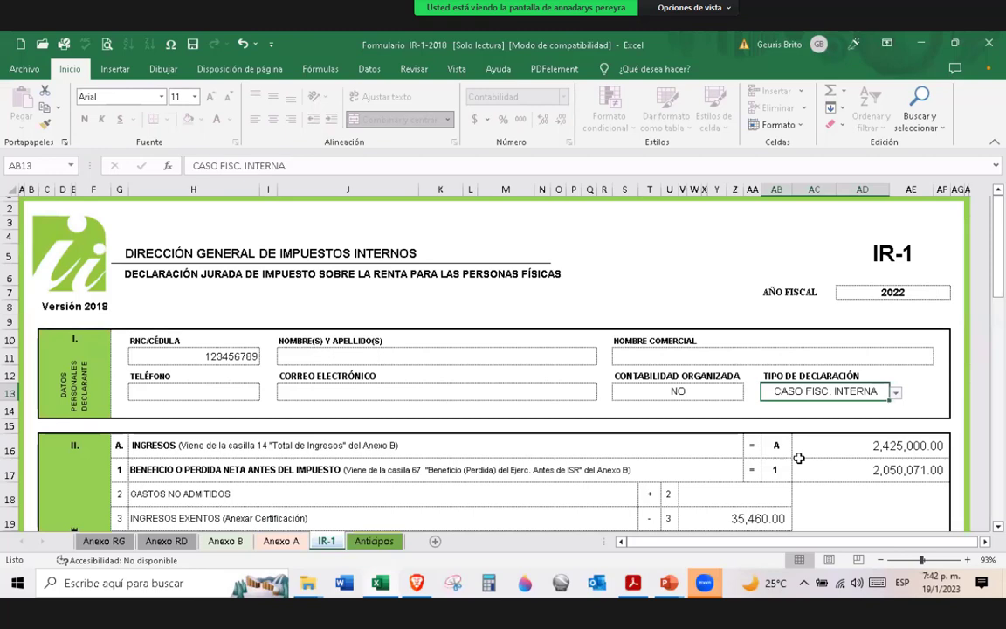
{"action": "left_click", "coordinate": [896, 392]}
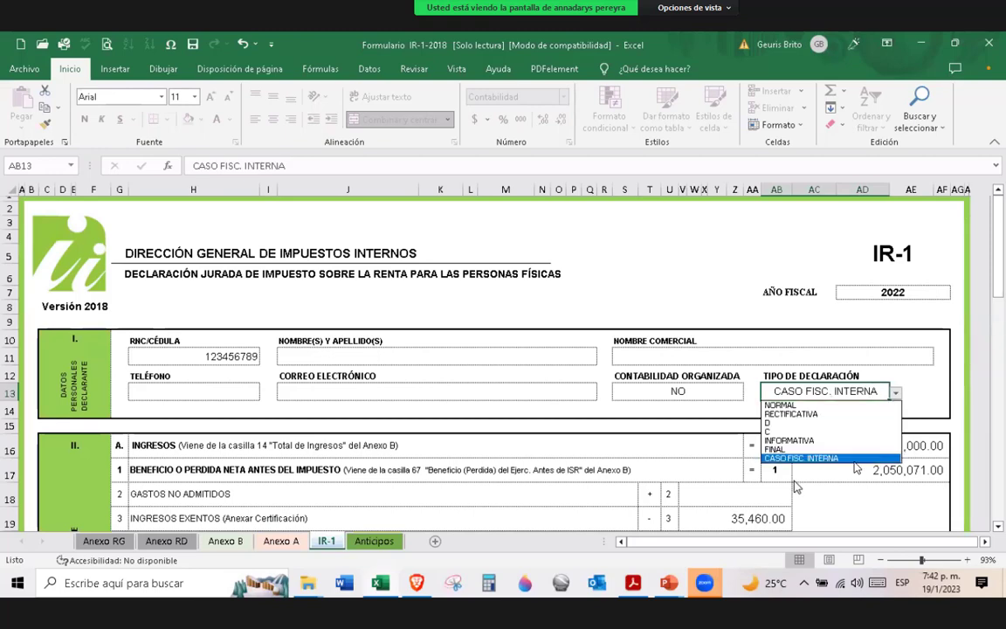
{"action": "left_click", "coordinate": [812, 405]}
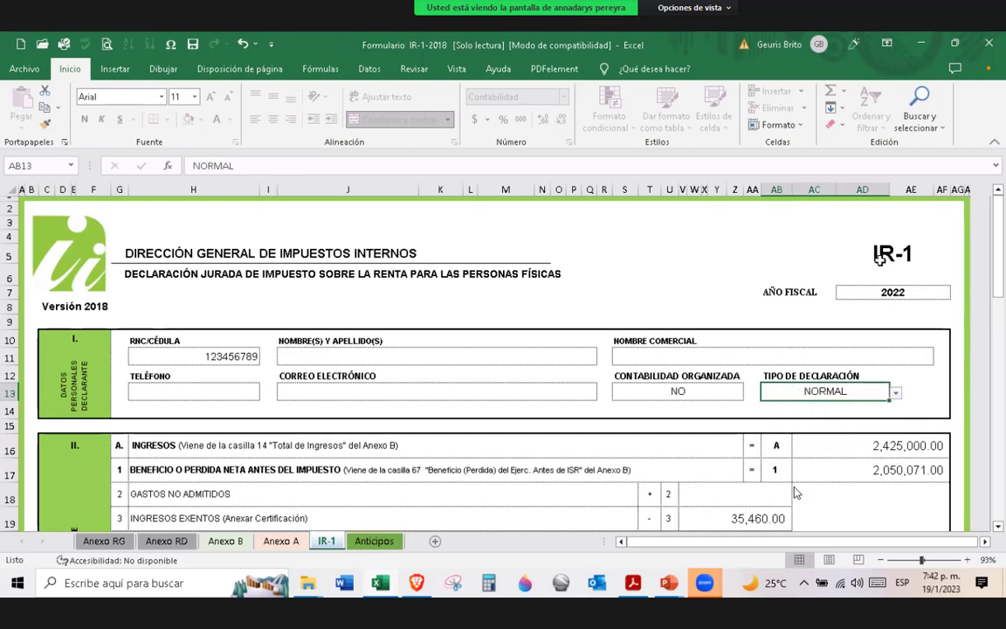
- Look over the Liquidación section of the IR-1 form down to the Total a Pagar line
{"action": "scroll", "coordinate": [486, 370], "scroll_direction": "down", "scroll_amount": 5}
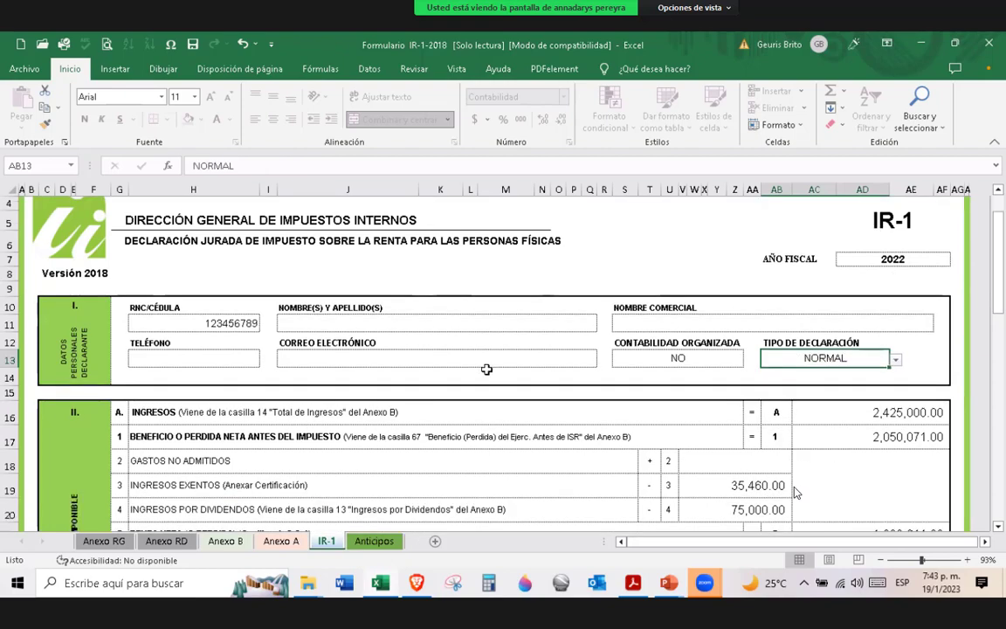
{"action": "scroll", "coordinate": [487, 369], "scroll_direction": "down", "scroll_amount": 2}
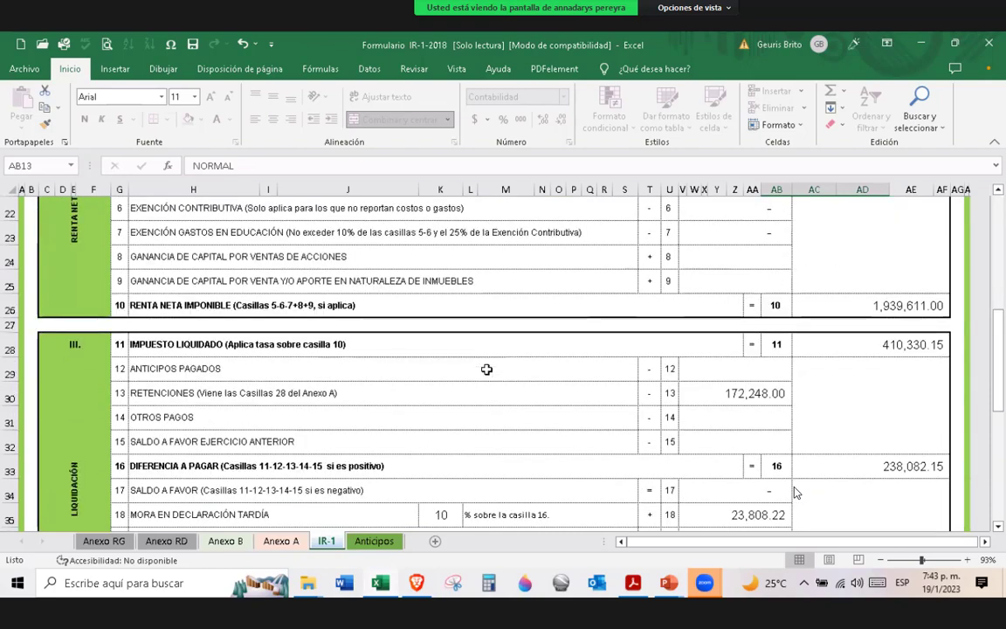
{"action": "scroll", "coordinate": [486, 369], "scroll_direction": "down", "scroll_amount": 1}
{"action": "scroll", "coordinate": [487, 370], "scroll_direction": "down", "scroll_amount": 1}
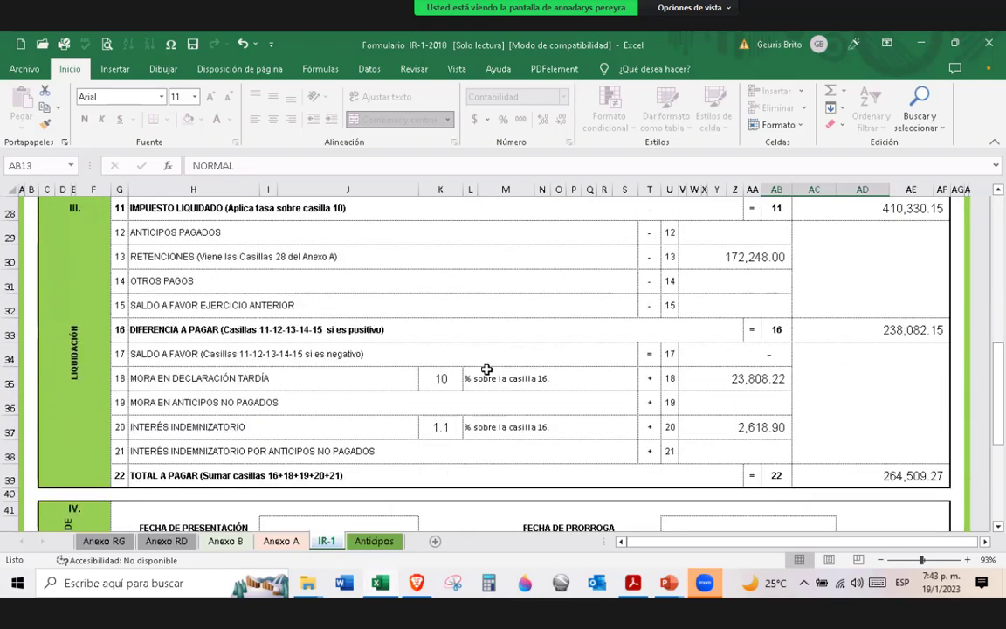